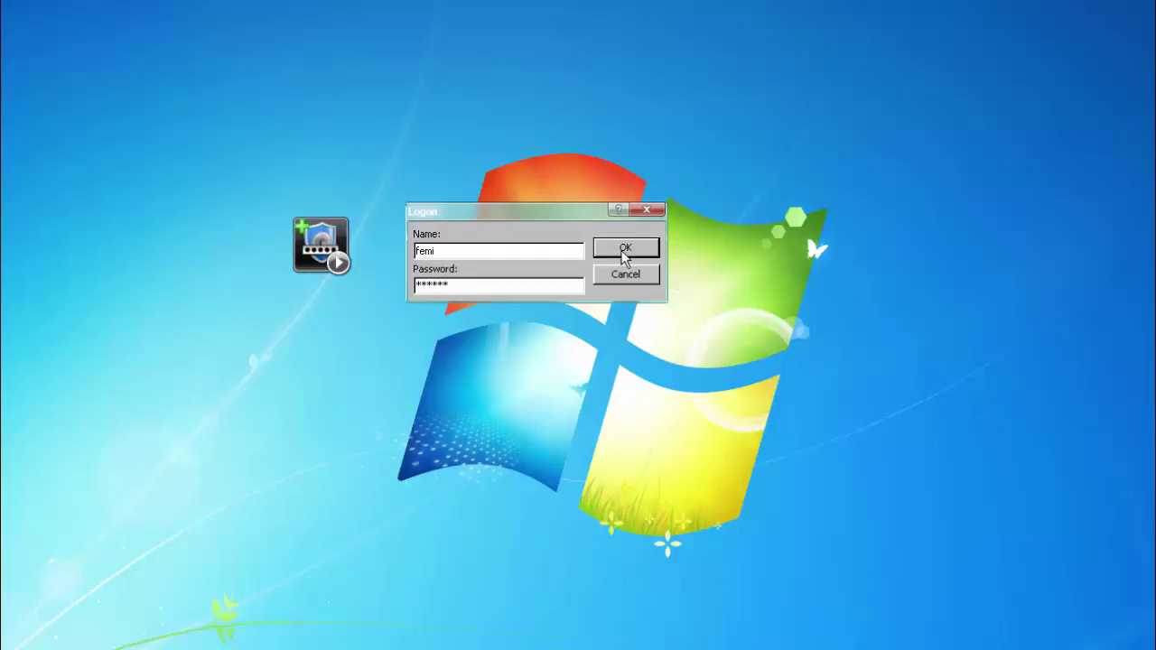
# Step: Log on, open Guest Relations Management, and start a guest check-in, dismissing the no-show warning
pyautogui.click(626, 249)
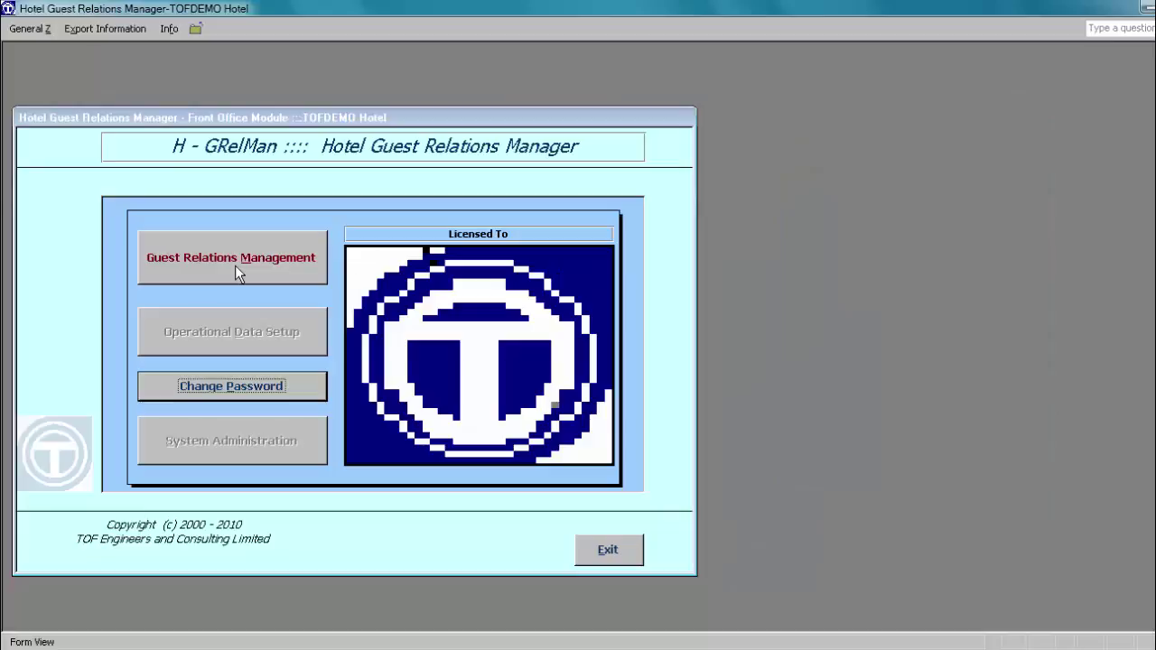
pyautogui.click(235, 266)
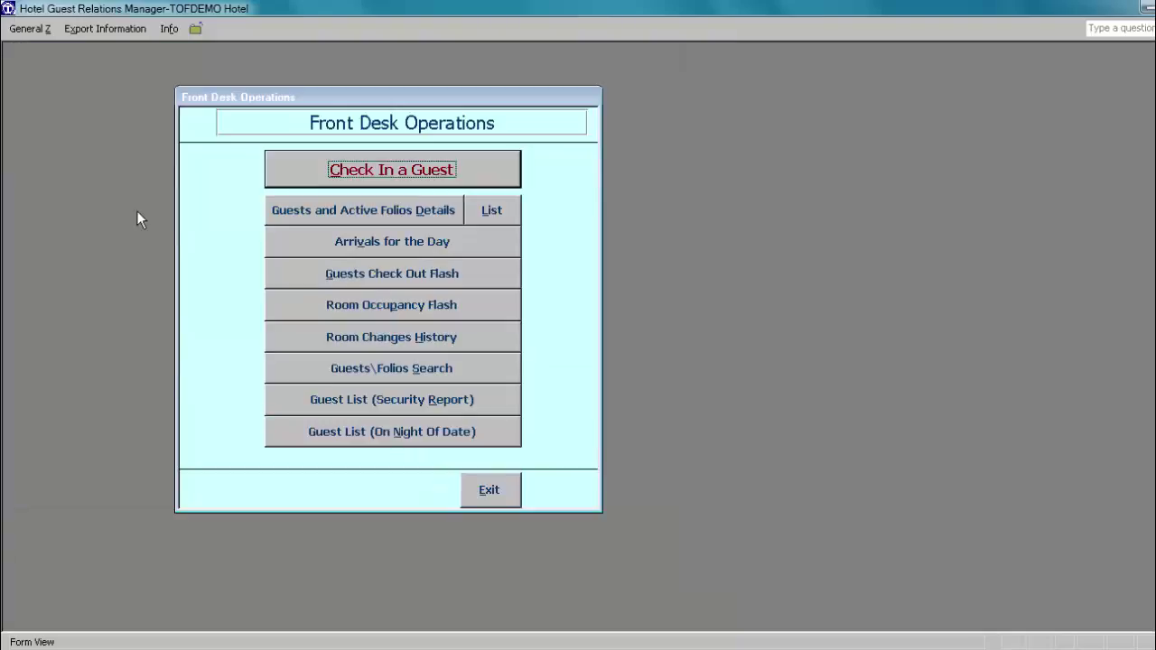
pyautogui.click(406, 170)
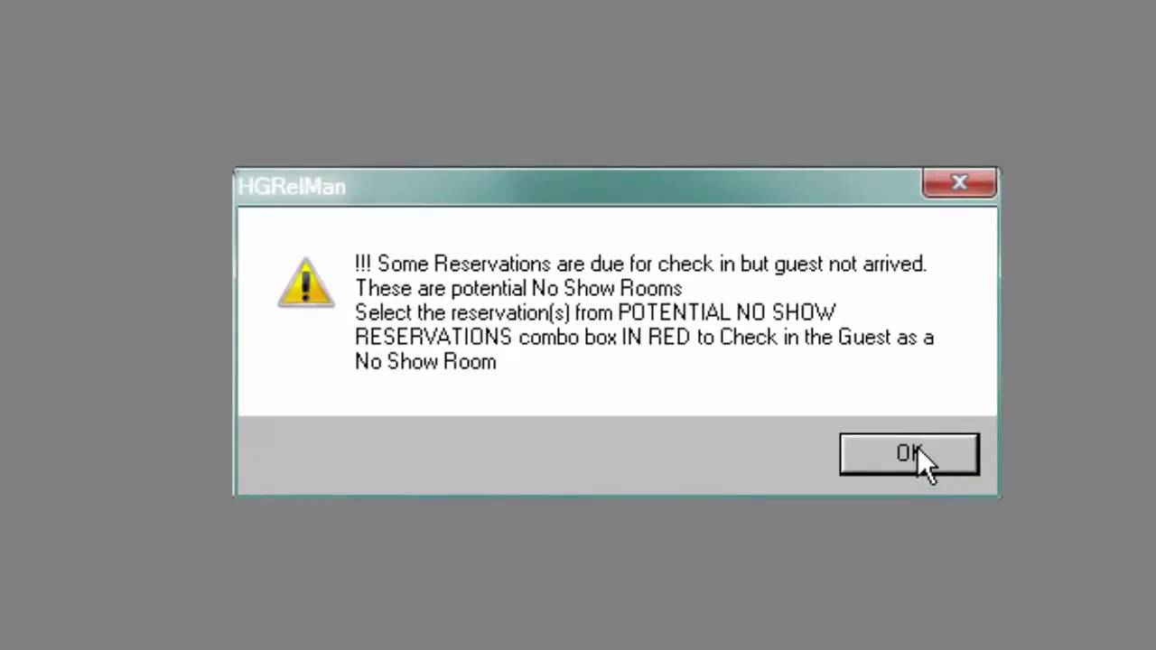
pyautogui.click(909, 454)
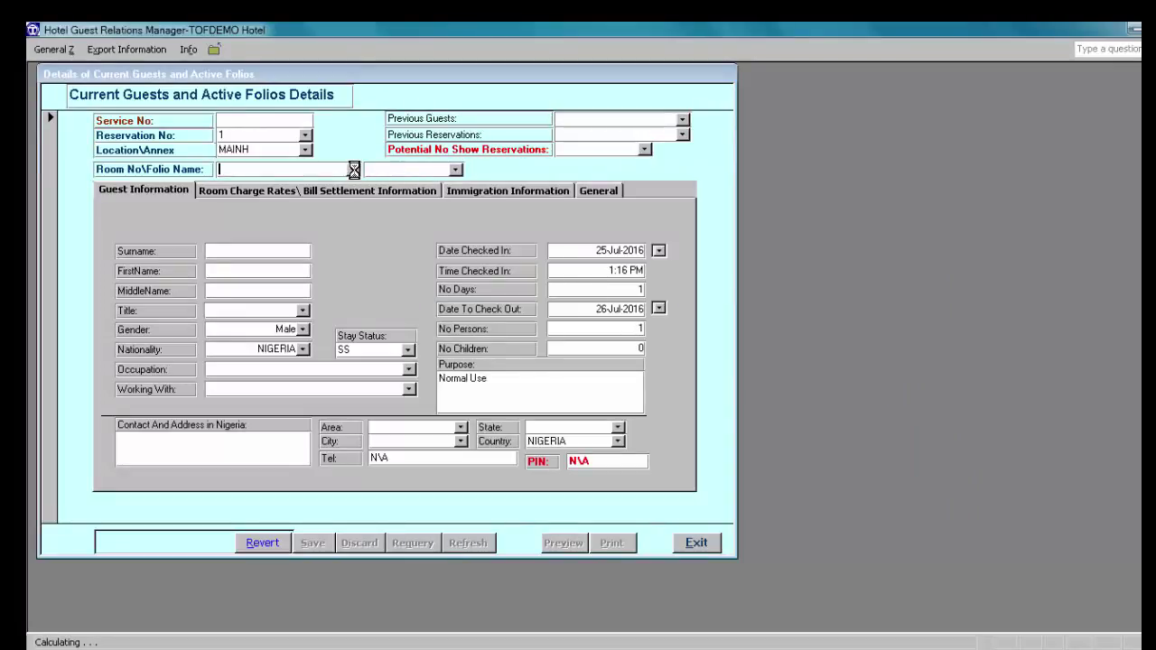
# Step: Assign room 113 and enter the guest's surname, first name and middle name
pyautogui.click(353, 170)
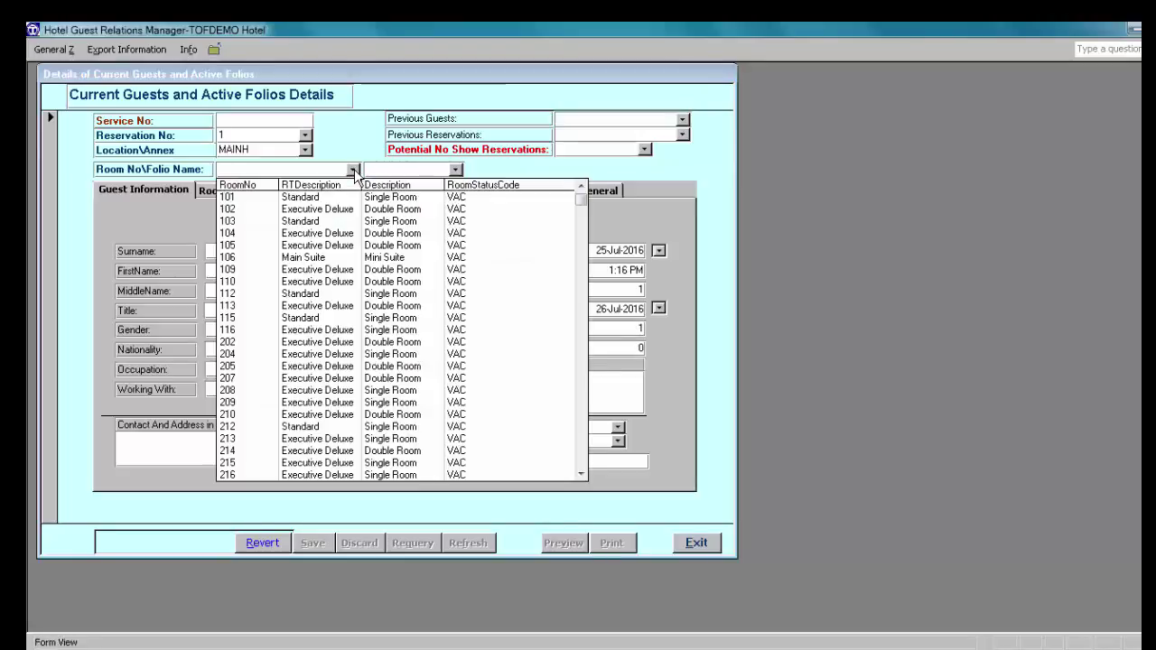
pyautogui.click(316, 307)
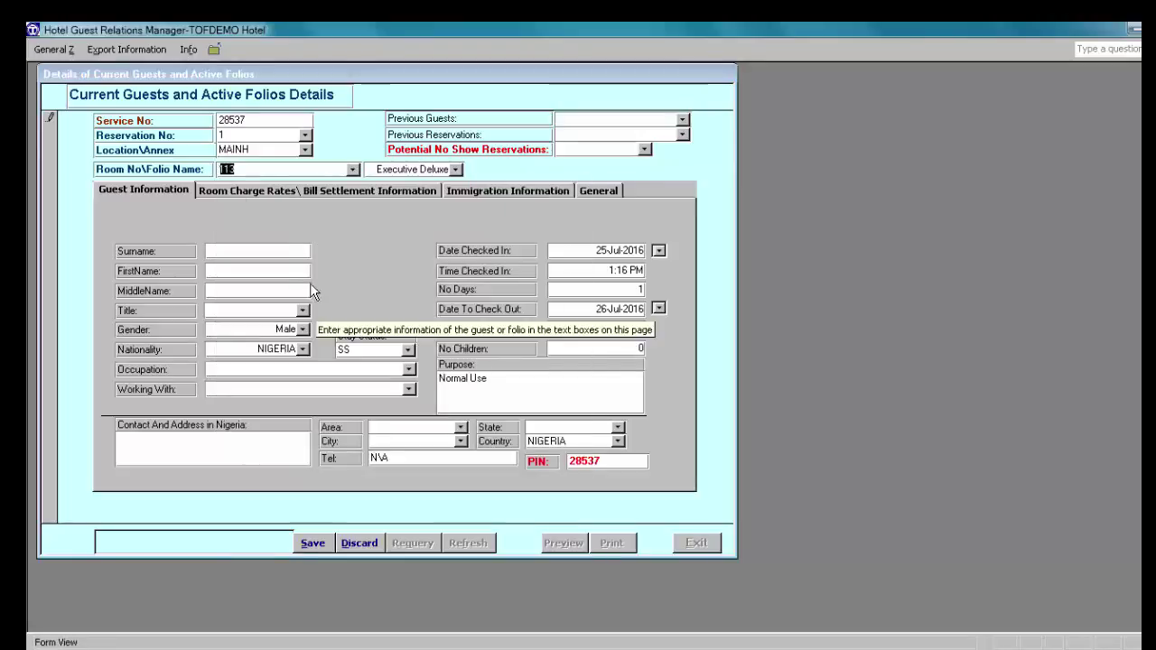
pyautogui.click(252, 254)
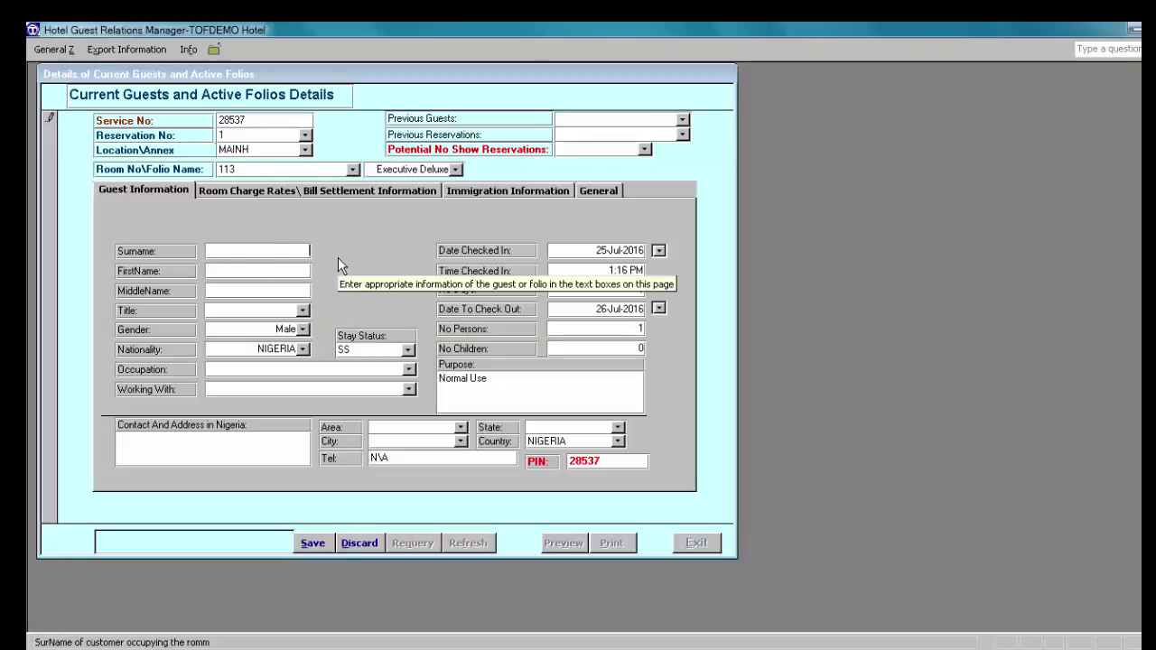
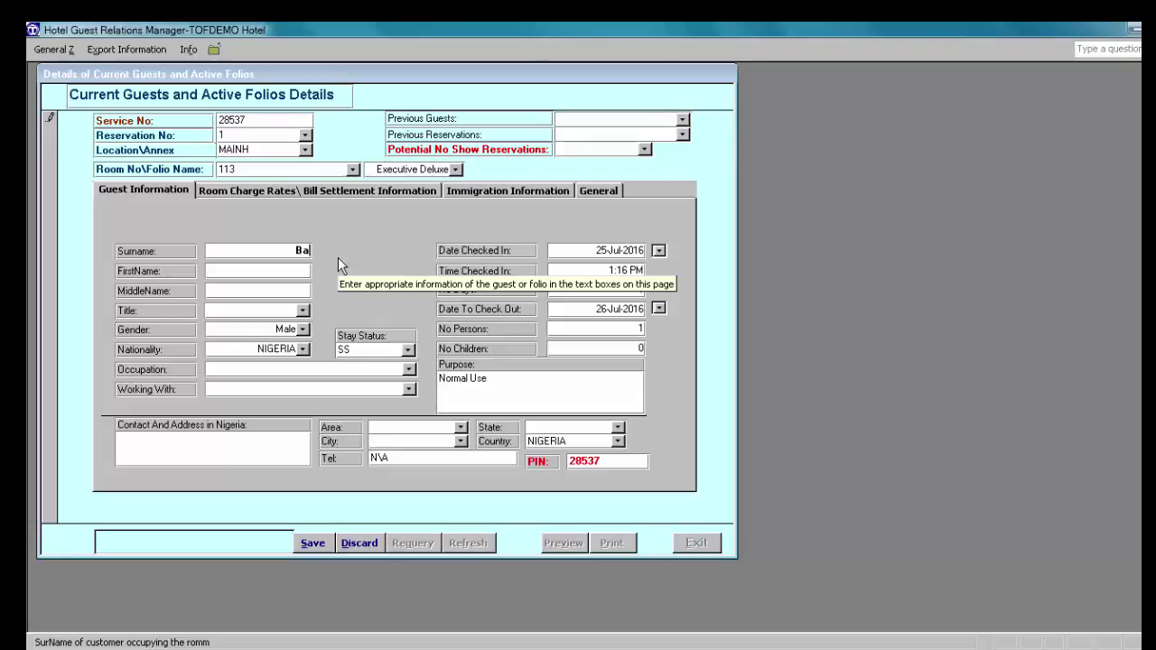
pyautogui.click(304, 273)
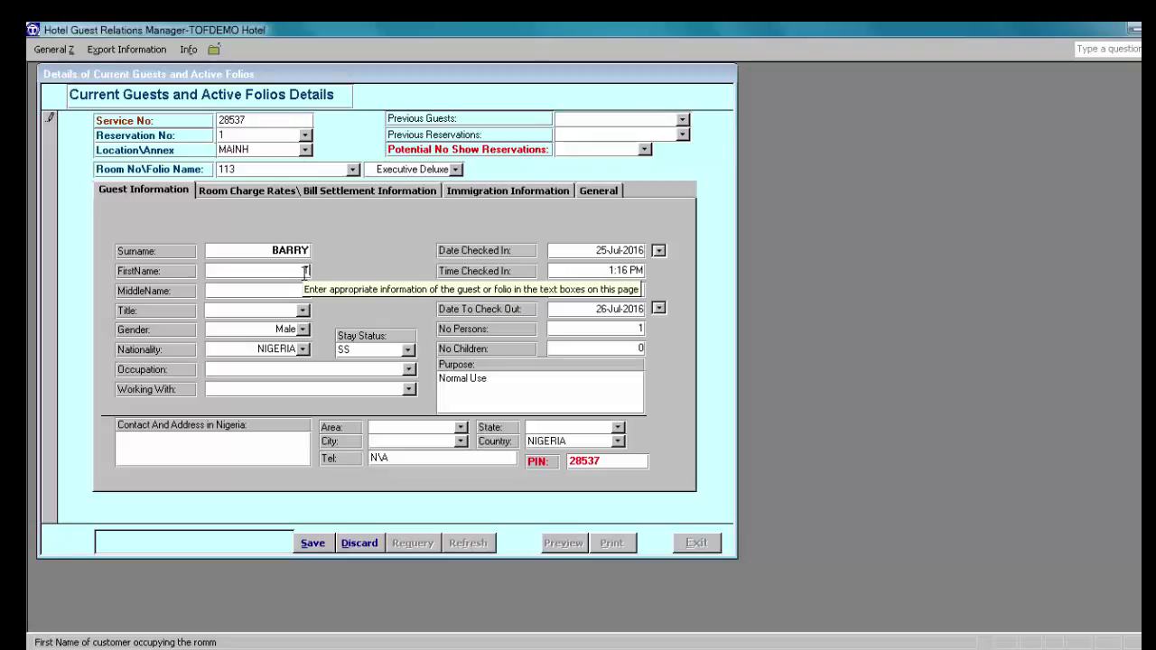
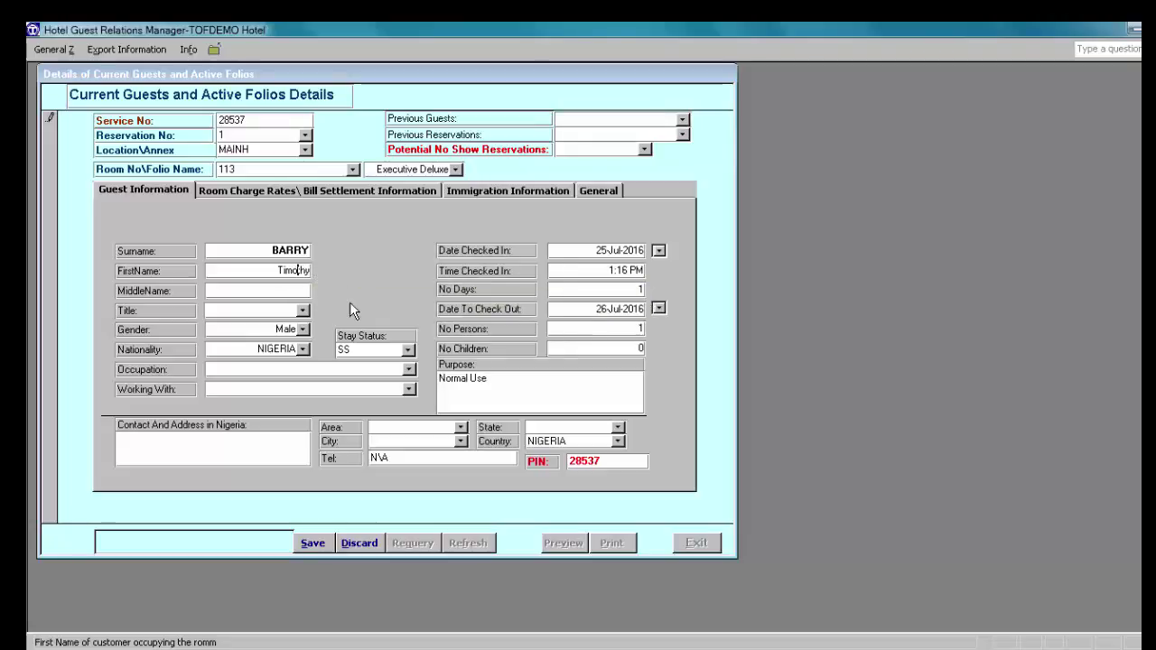
pyautogui.press('Tab')
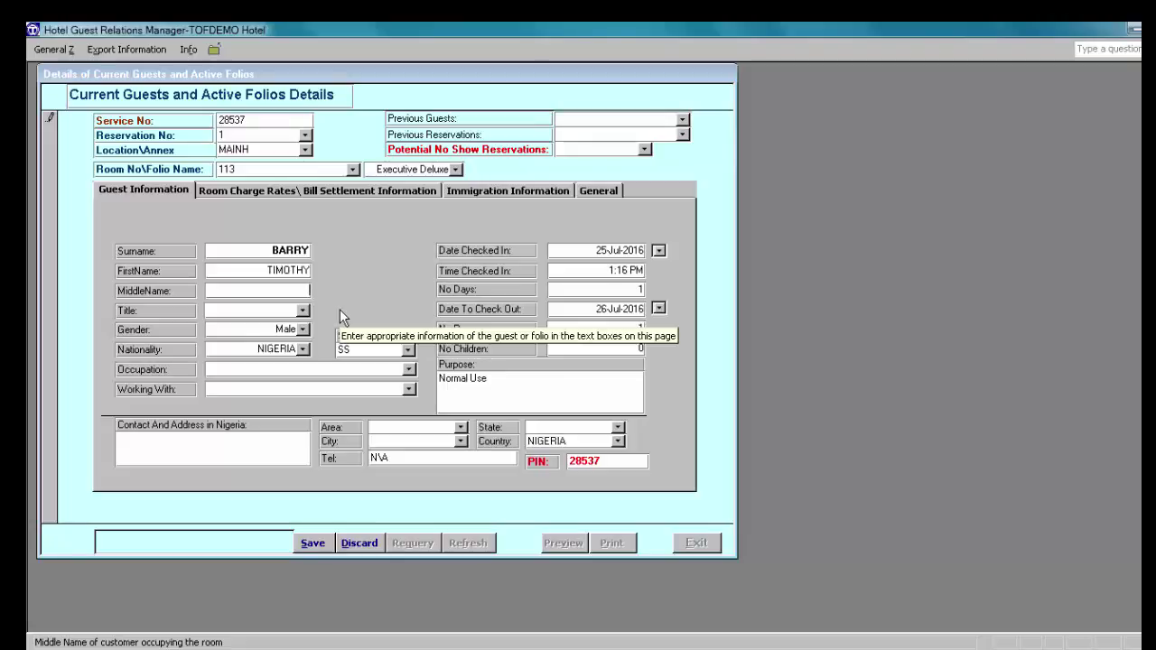
# Step: Set the guest's title to MR and nationality to UNITED KINGDOM, dismissing the no-show warning
pyautogui.click(304, 311)
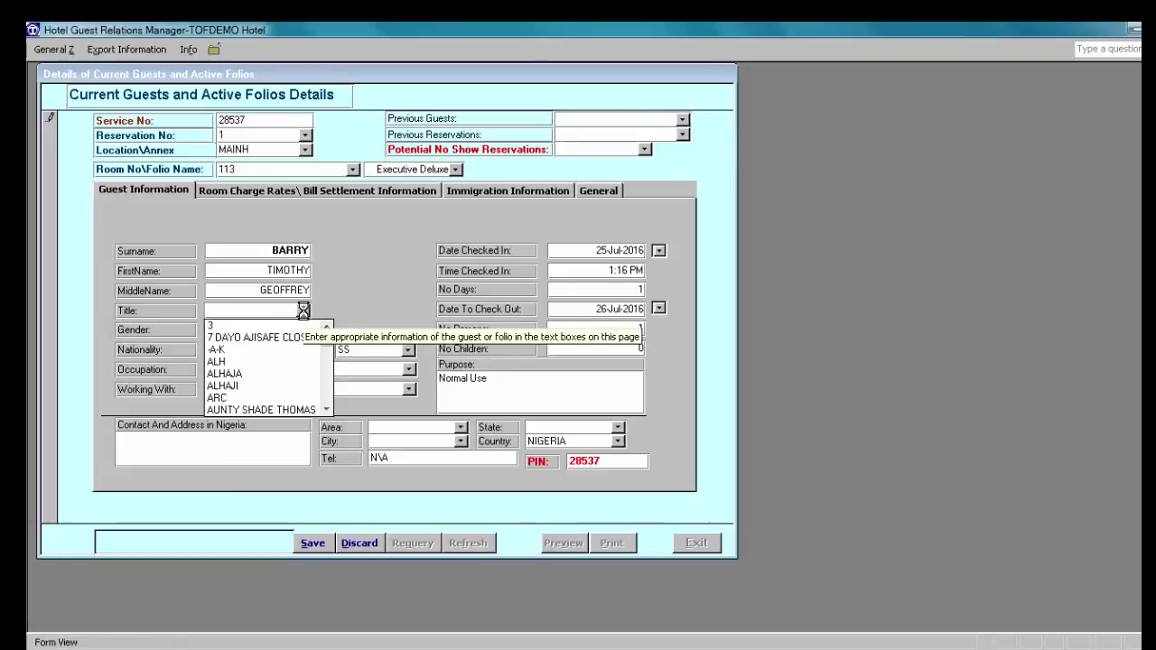
pyautogui.write('mr')
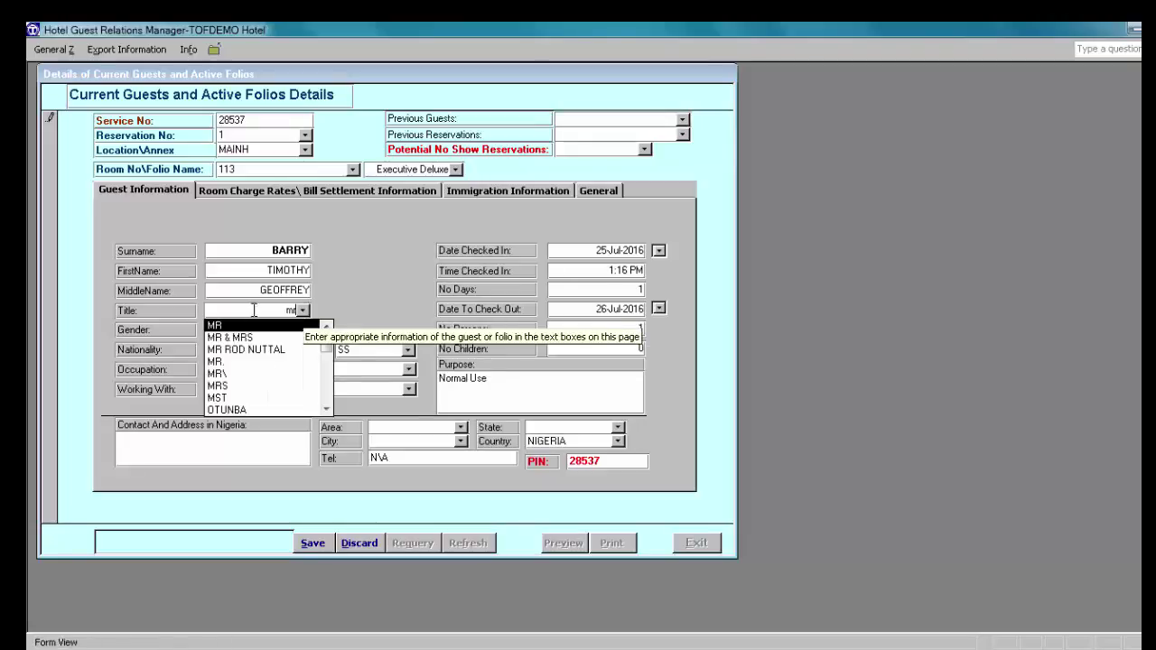
pyautogui.click(225, 325)
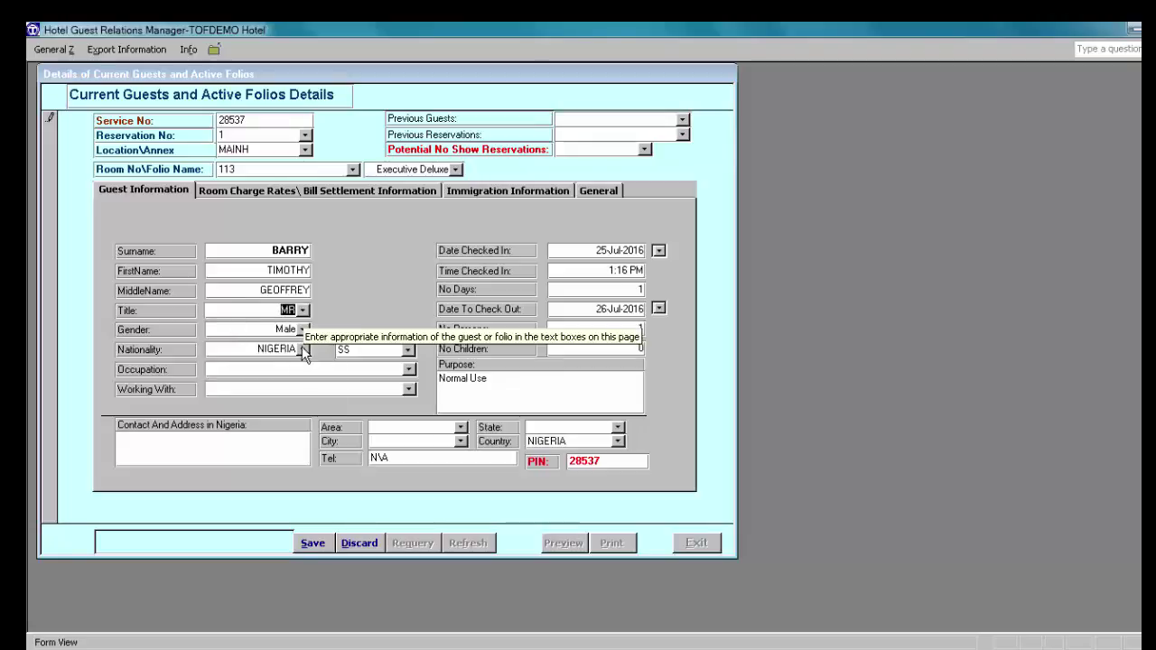
pyautogui.click(303, 350)
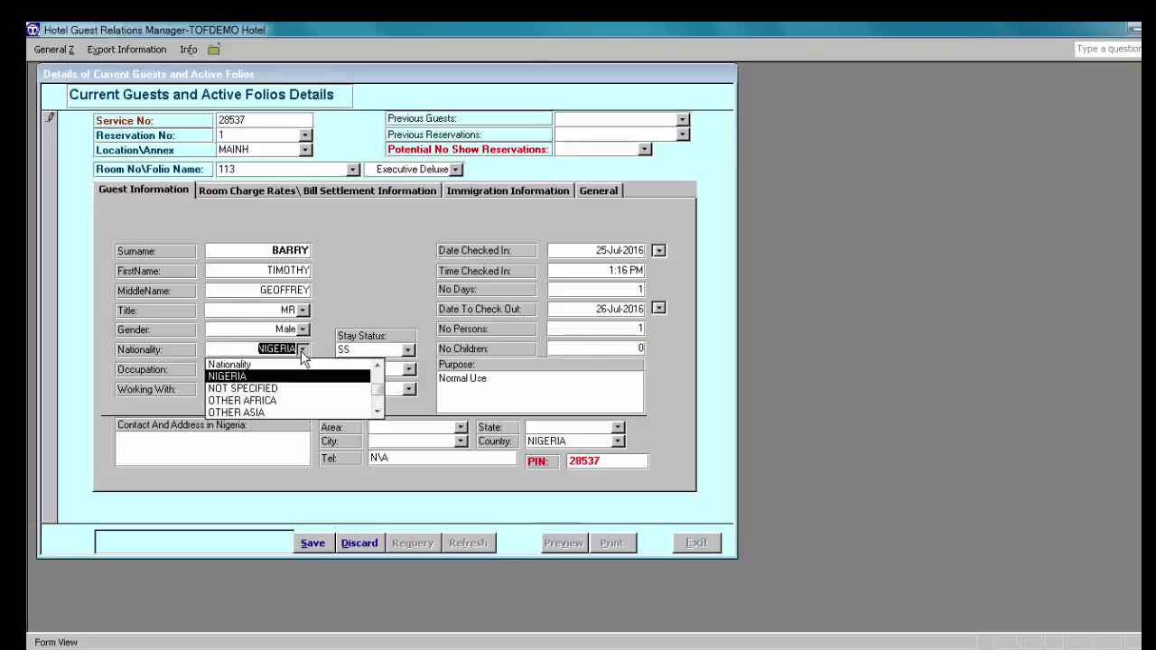
pyautogui.click(379, 402)
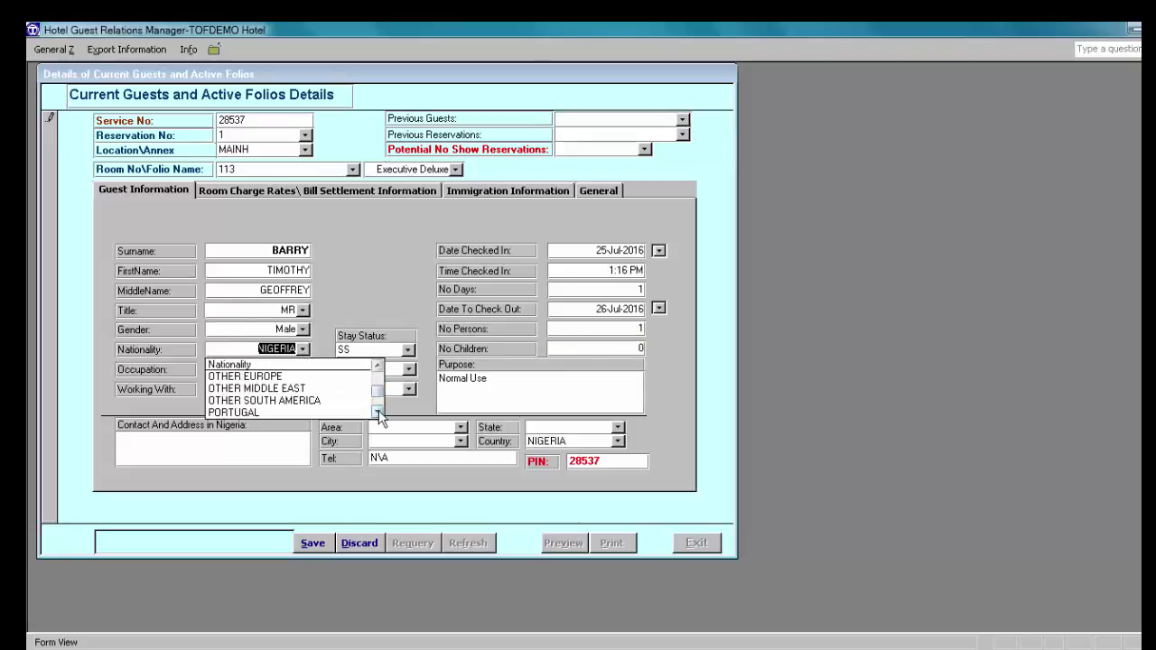
pyautogui.scroll(-3, 378, 402)
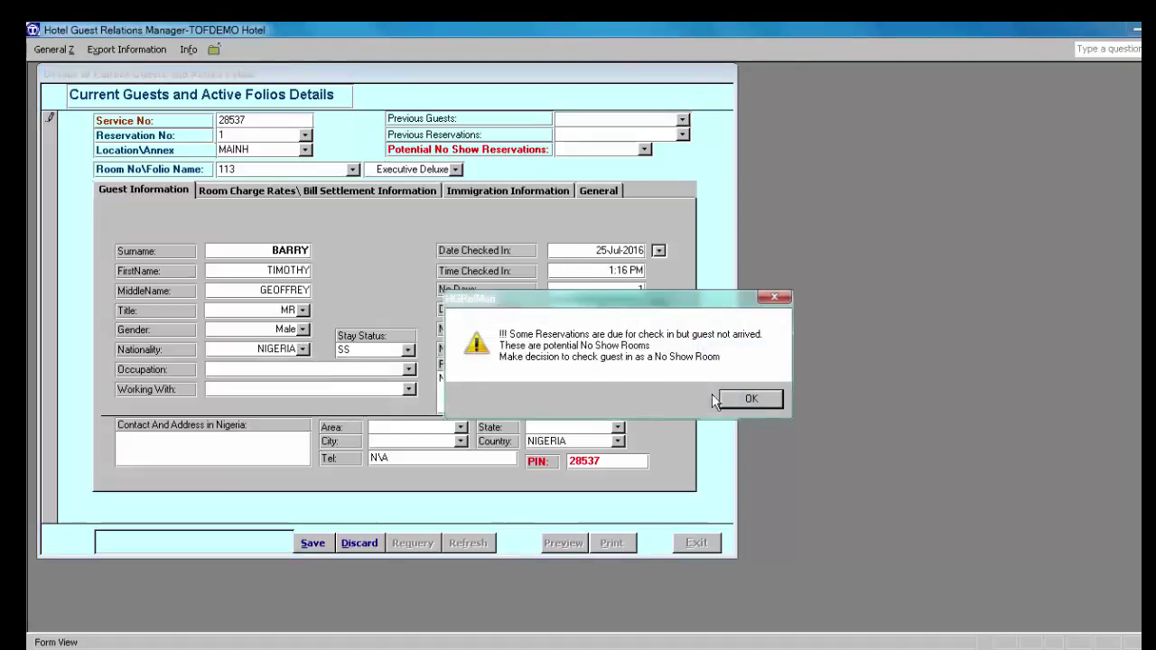
pyautogui.click(749, 398)
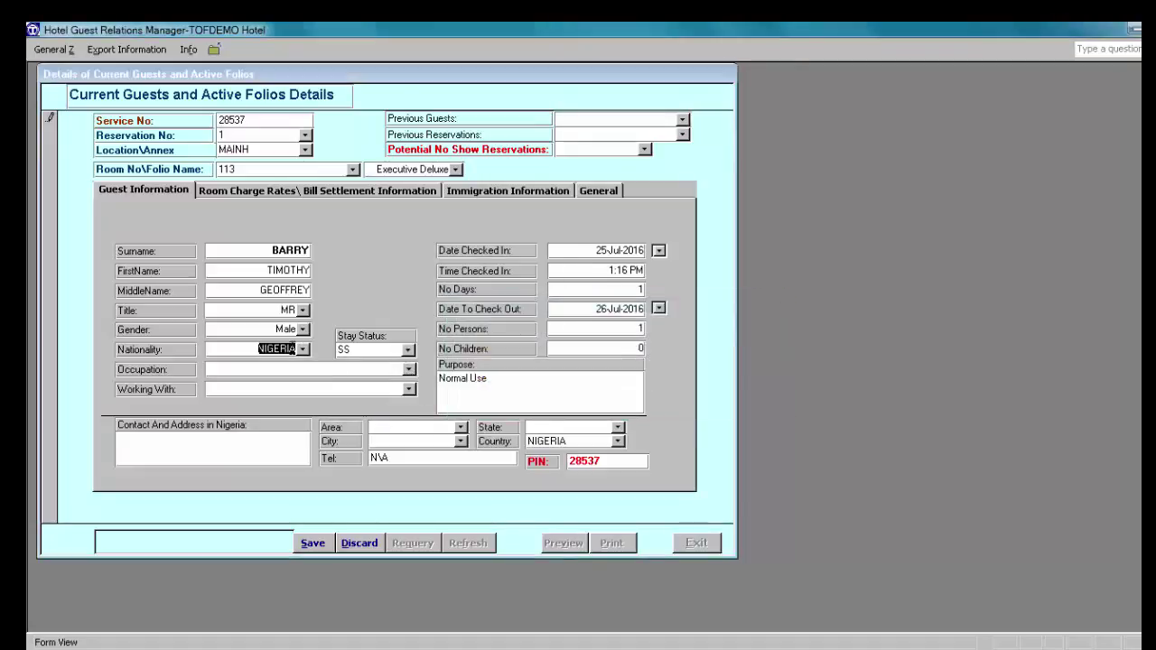
pyautogui.click(305, 349)
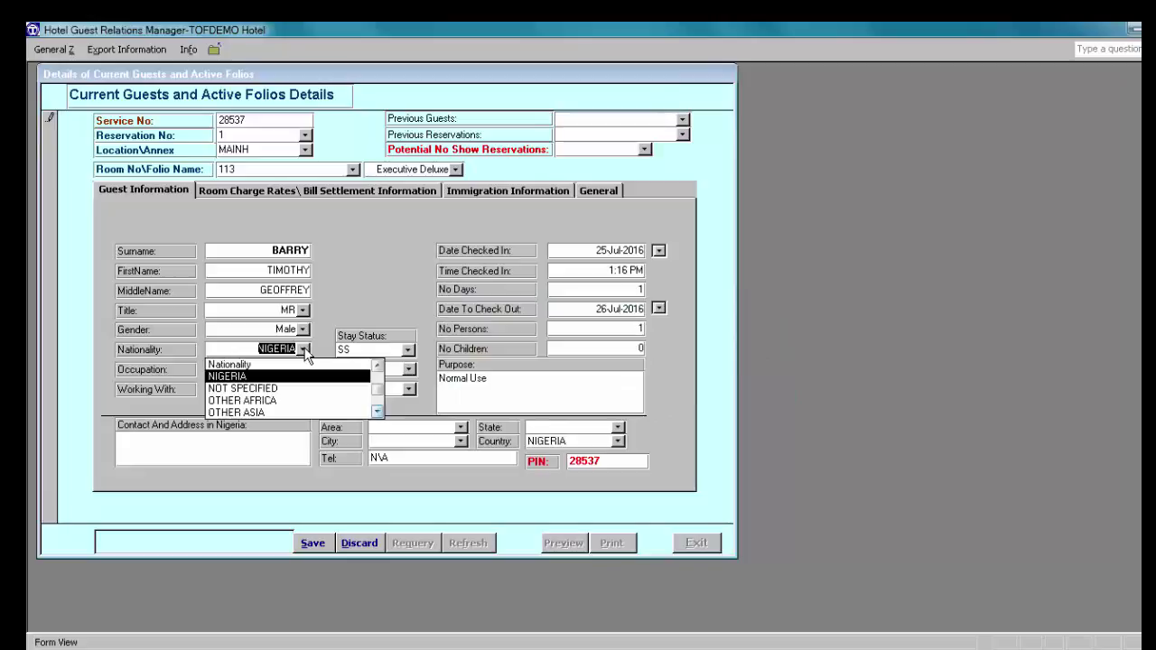
pyautogui.write('uNITED ARAB E')
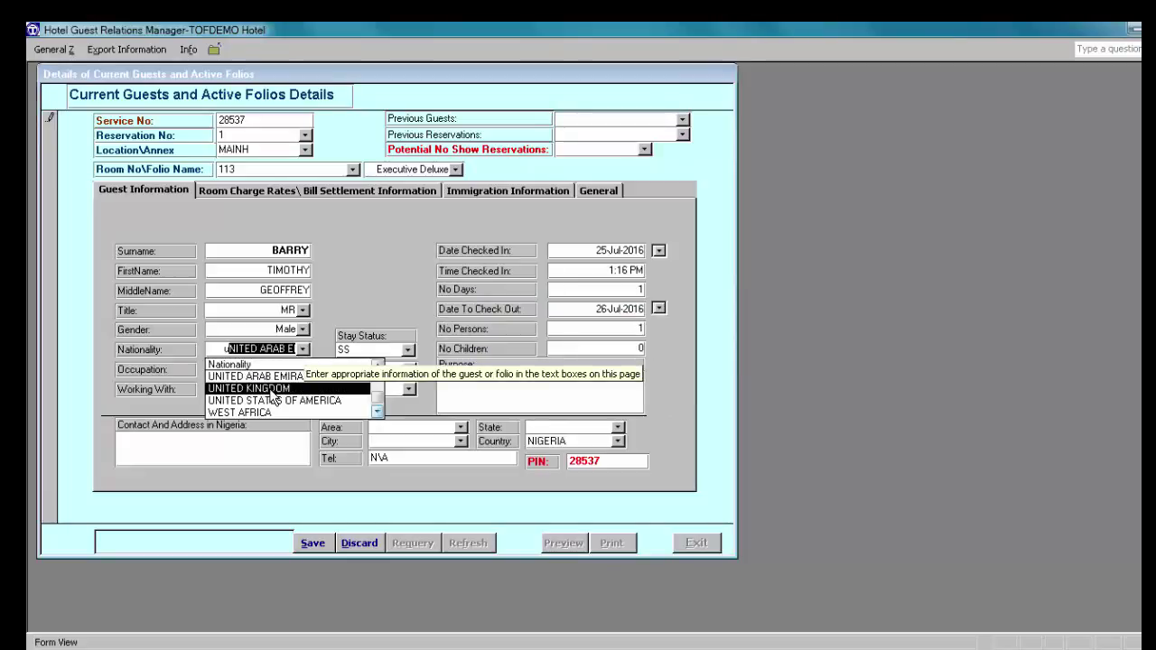
pyautogui.click(269, 388)
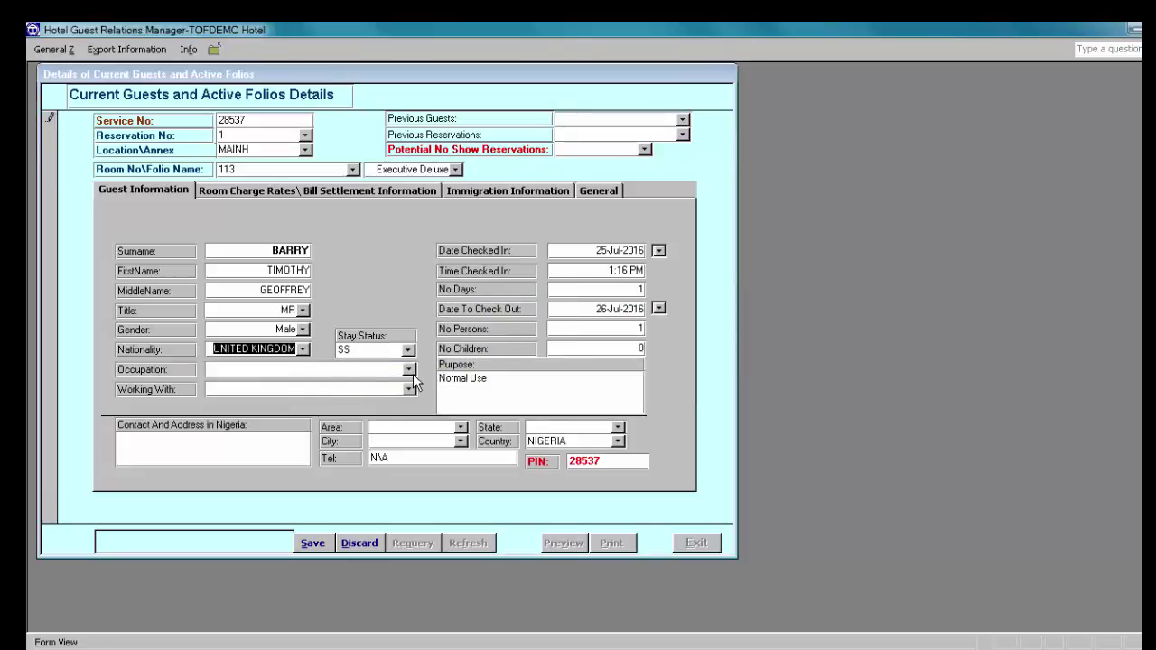
# Step: Set the guest's occupation to ADVERTISING
pyautogui.click(409, 370)
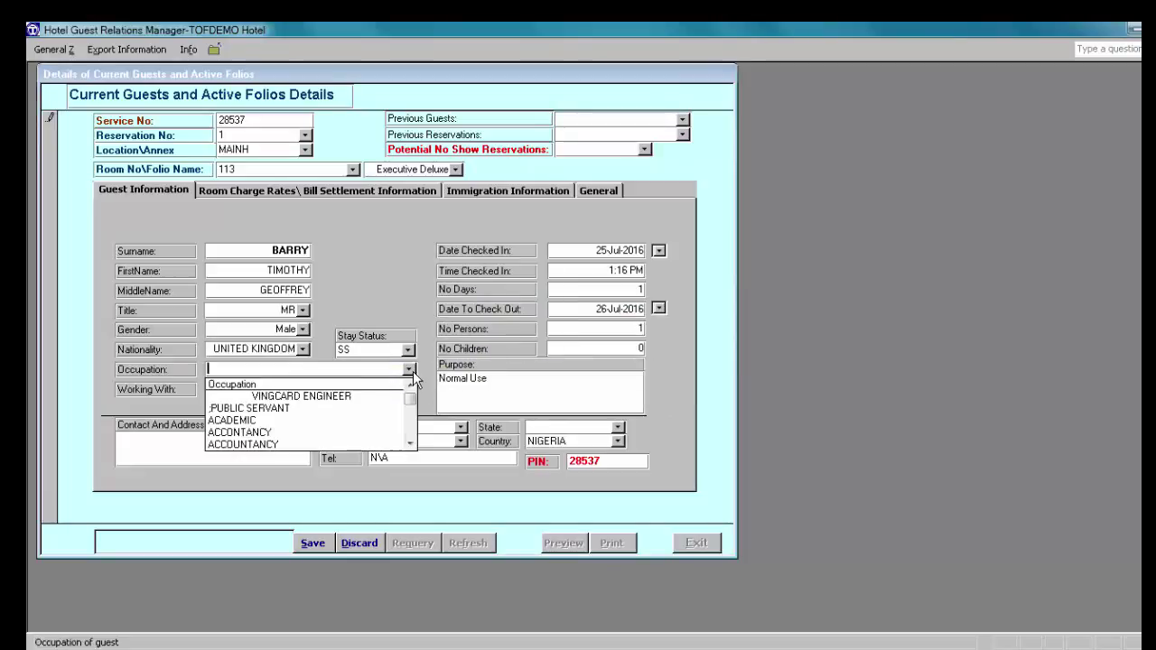
pyautogui.click(408, 422)
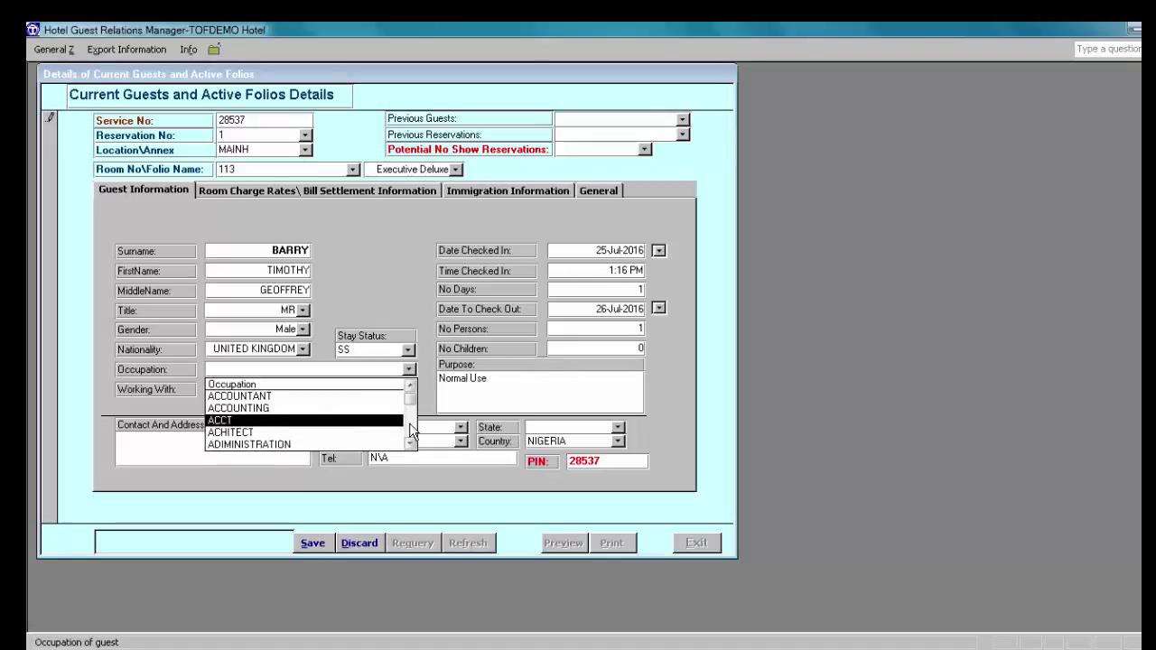
pyautogui.click(408, 430)
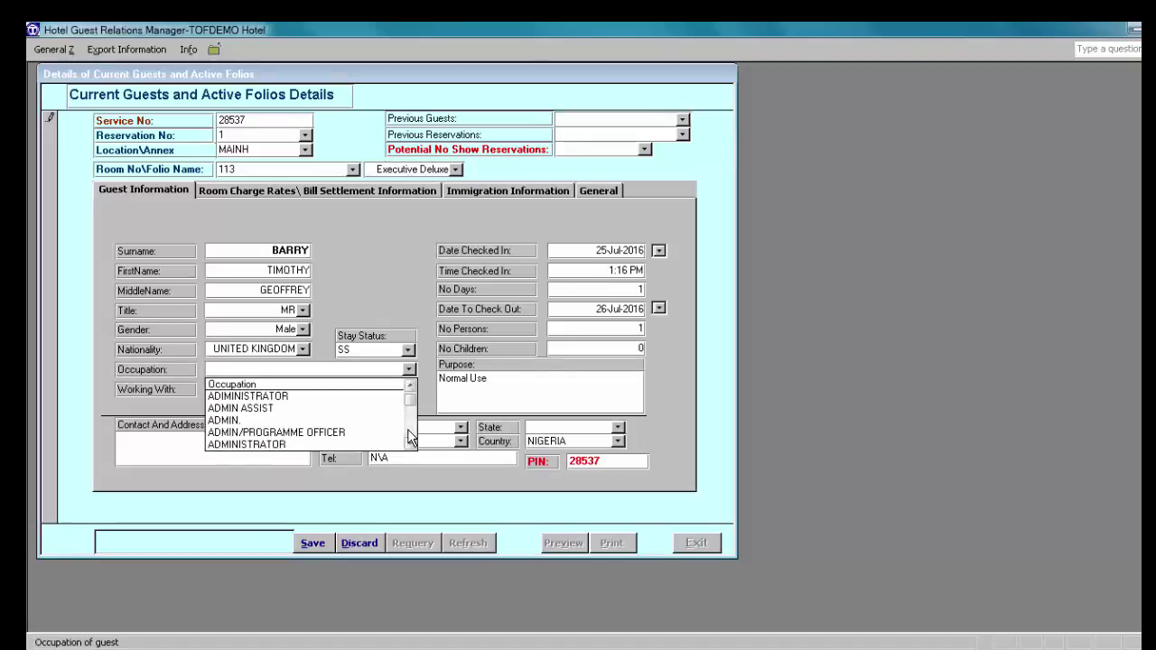
pyautogui.click(408, 433)
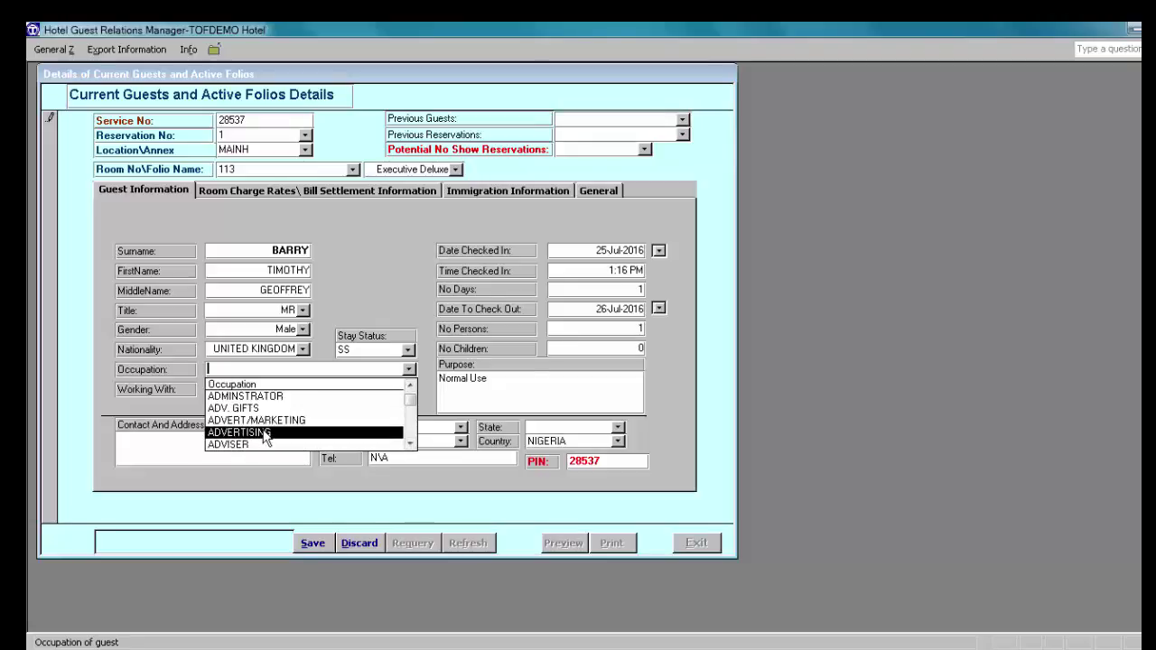
pyautogui.click(265, 434)
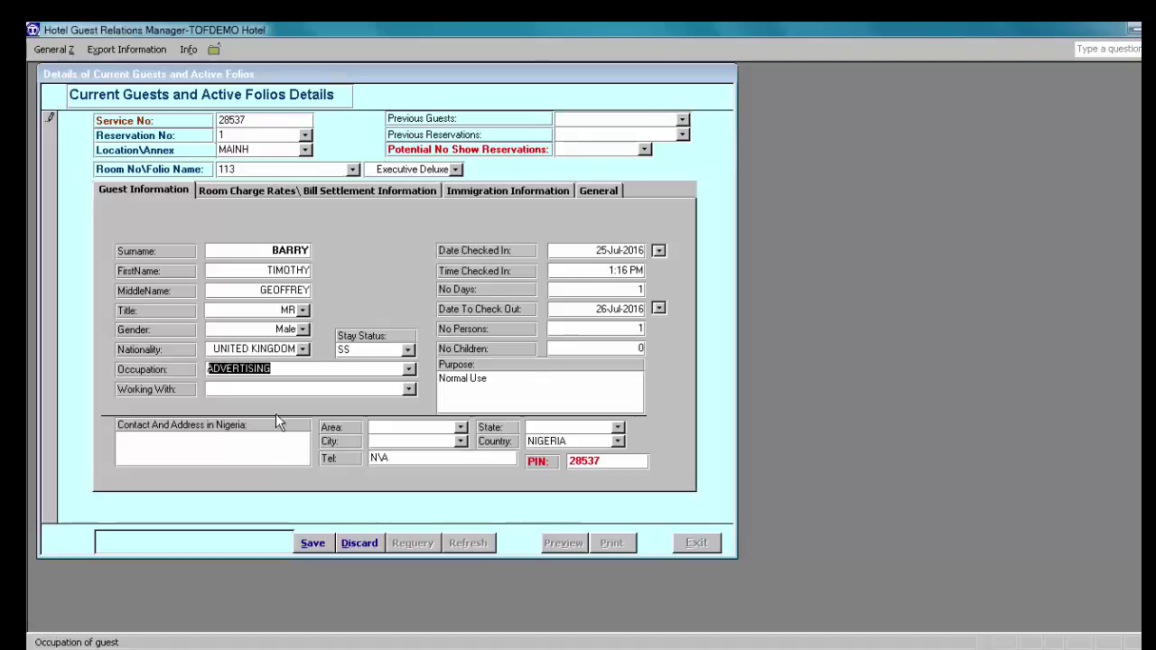
pyautogui.click(628, 289)
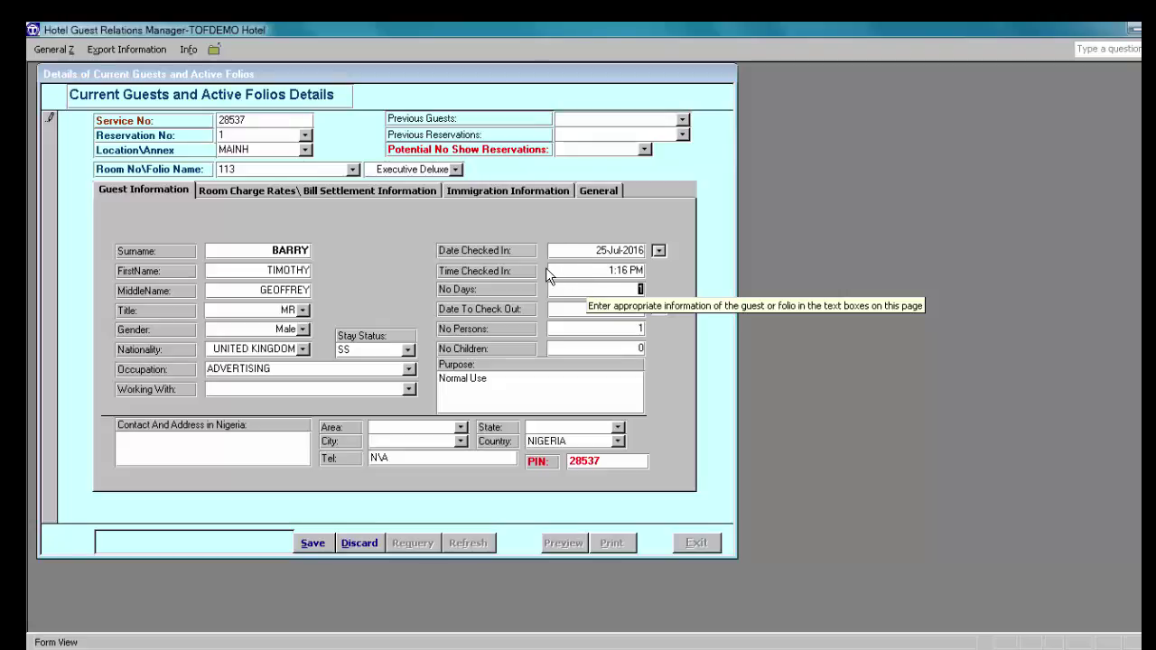
# Step: Review the room rate details, then save room 113's guest record (service no. 28537)
pyautogui.click(275, 192)
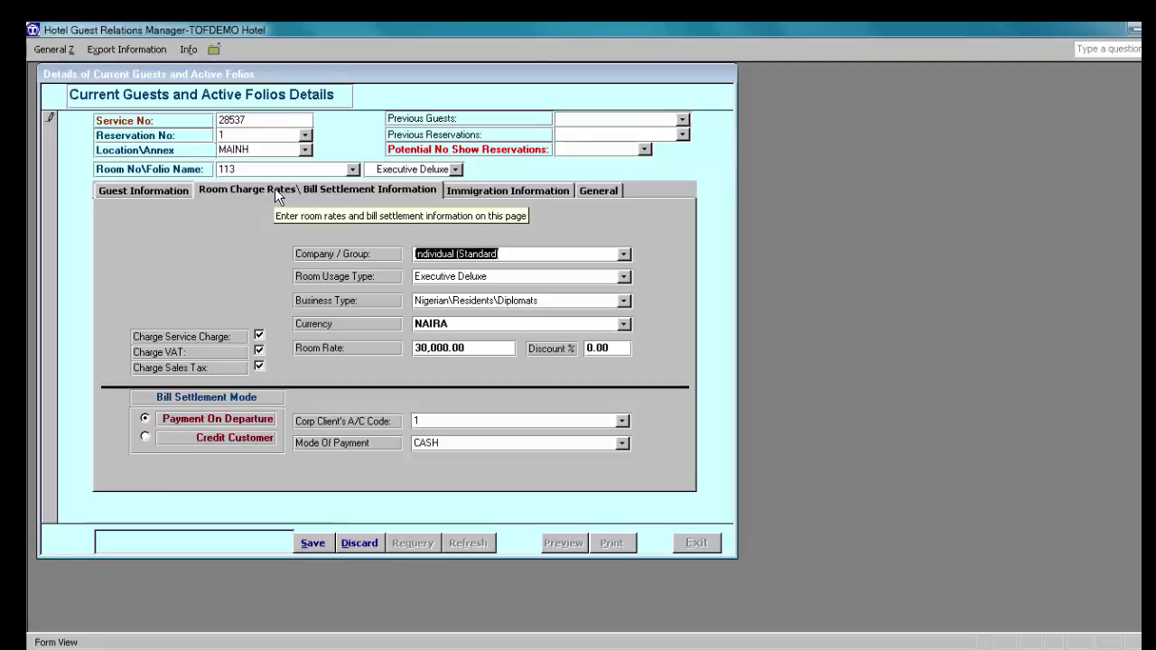
pyautogui.click(168, 195)
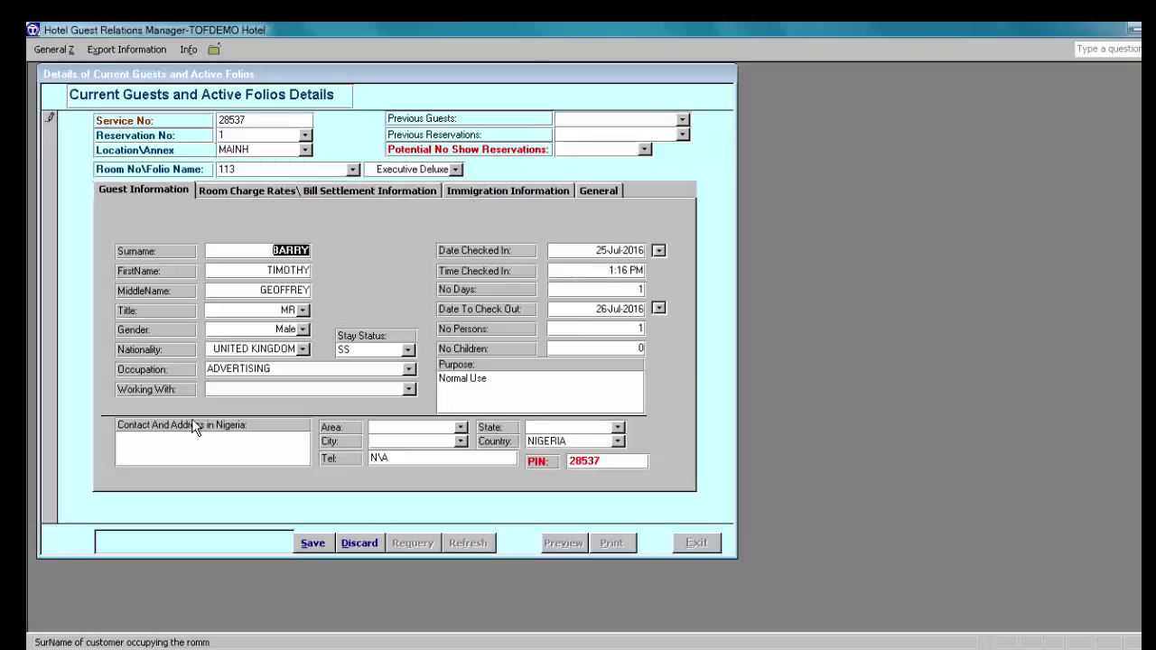
pyautogui.click(149, 442)
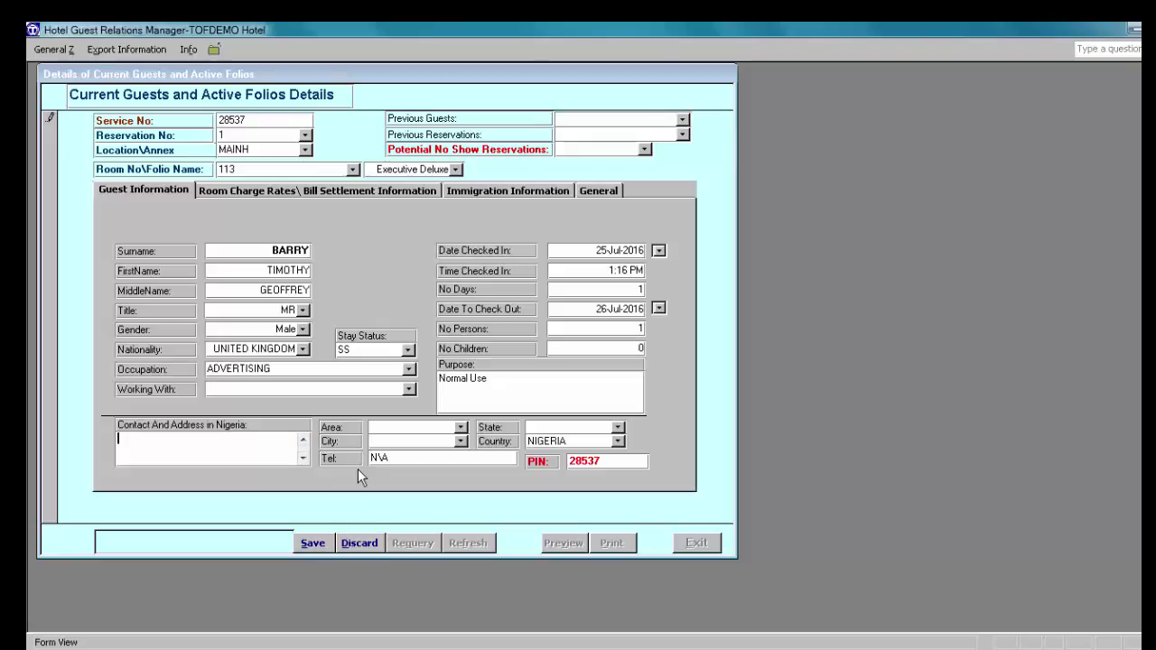
pyautogui.click(314, 544)
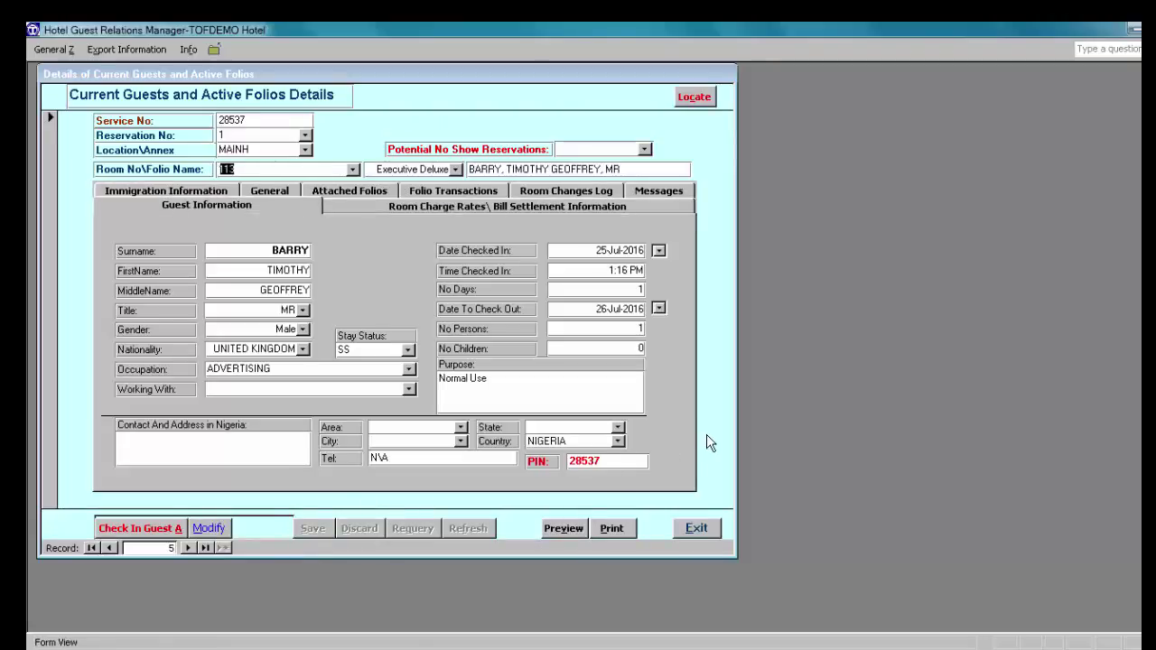
# Step: Start a new check-in and enter the second guest's surname, first and middle names
pyautogui.click(131, 538)
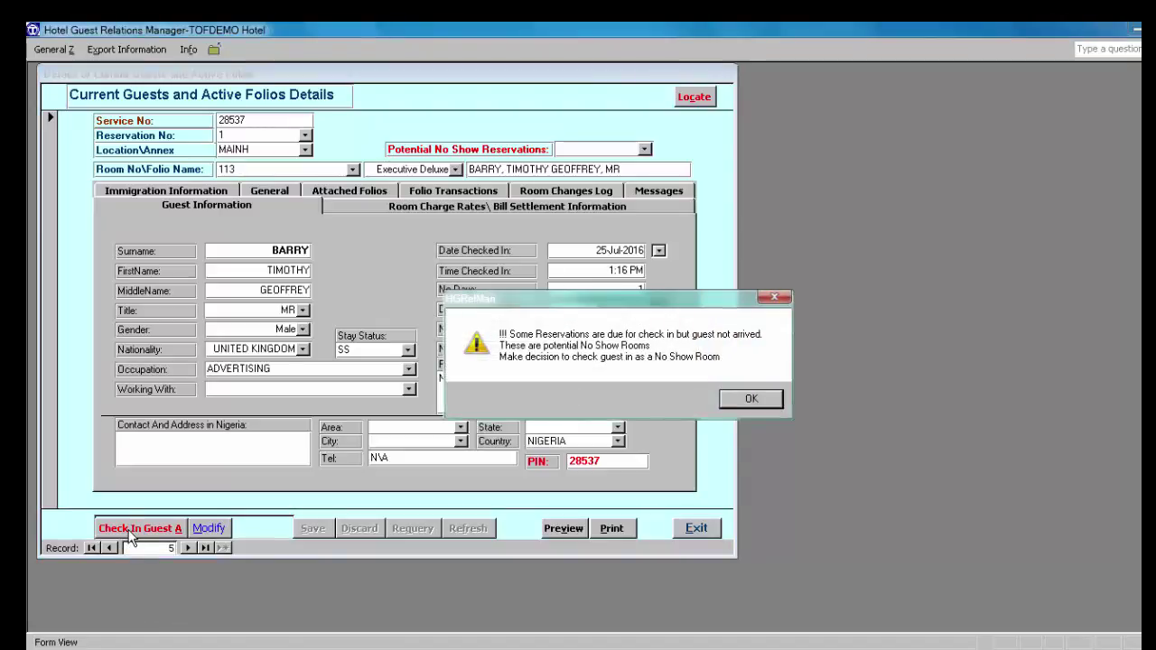
pyautogui.click(747, 404)
pyautogui.click(142, 533)
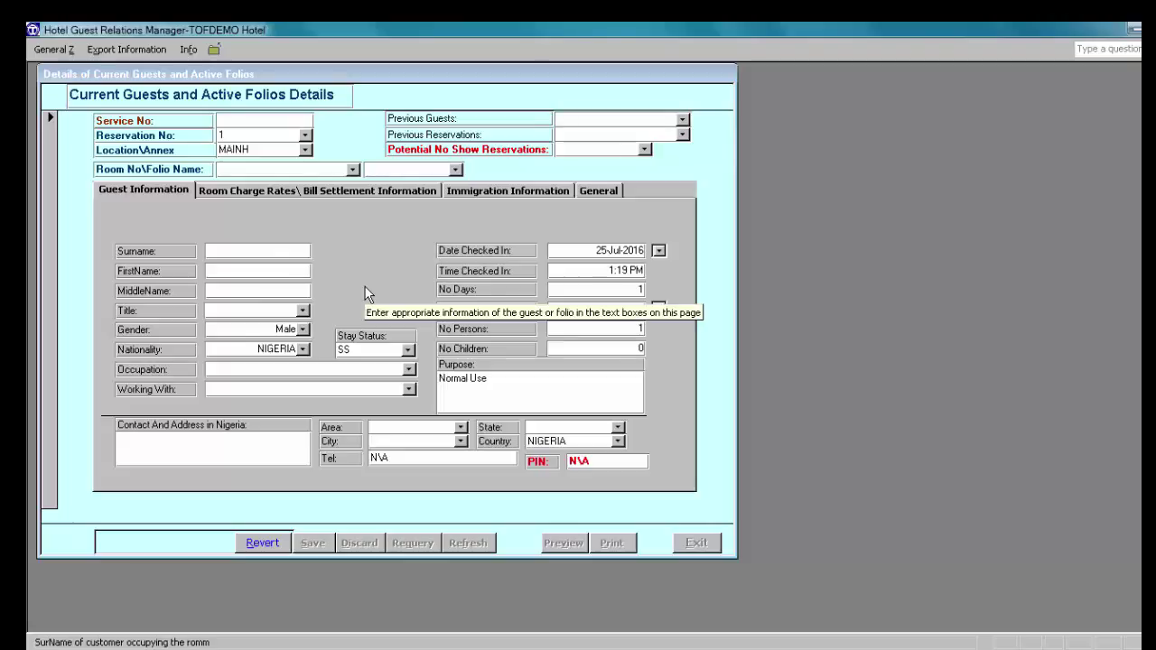
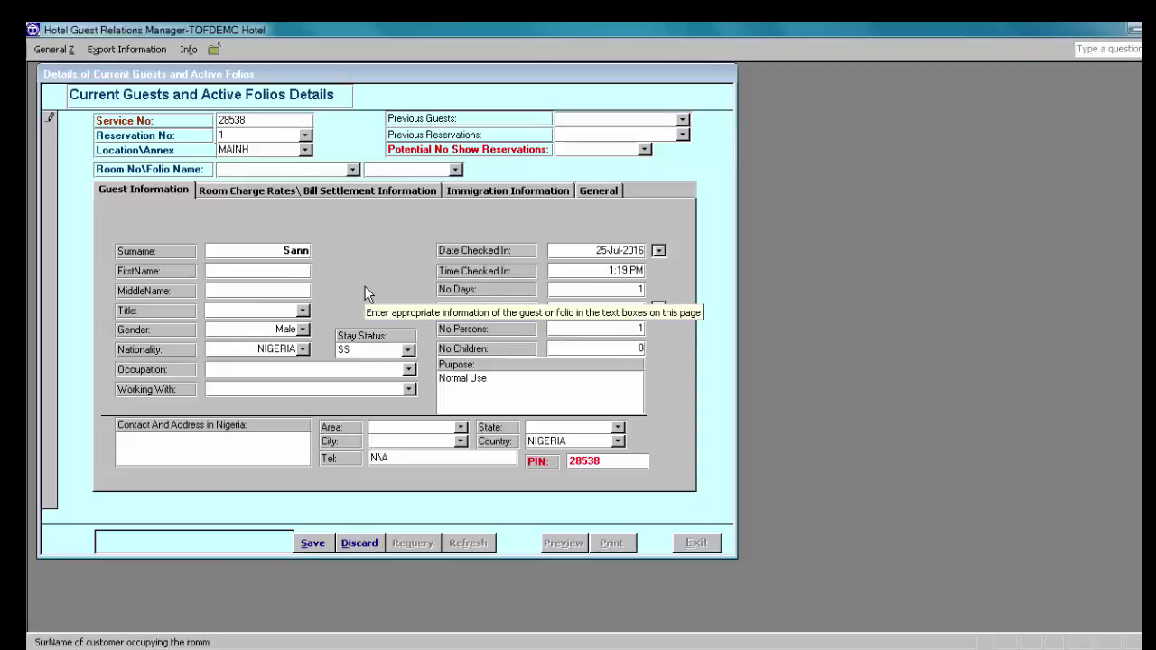
pyautogui.click(288, 271)
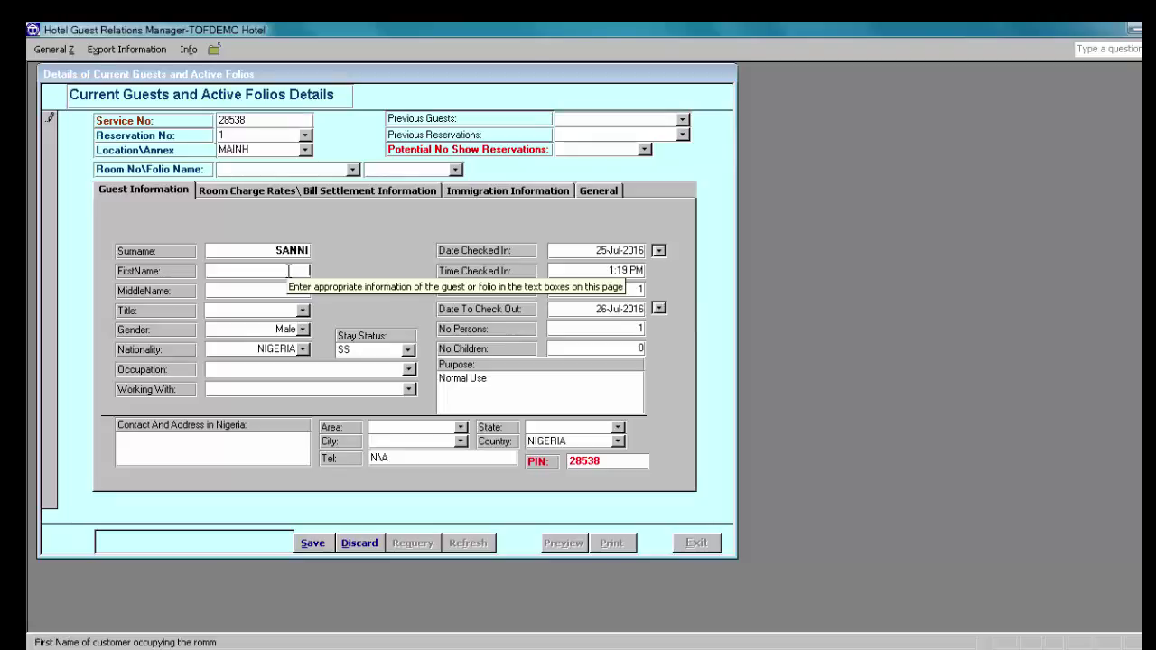
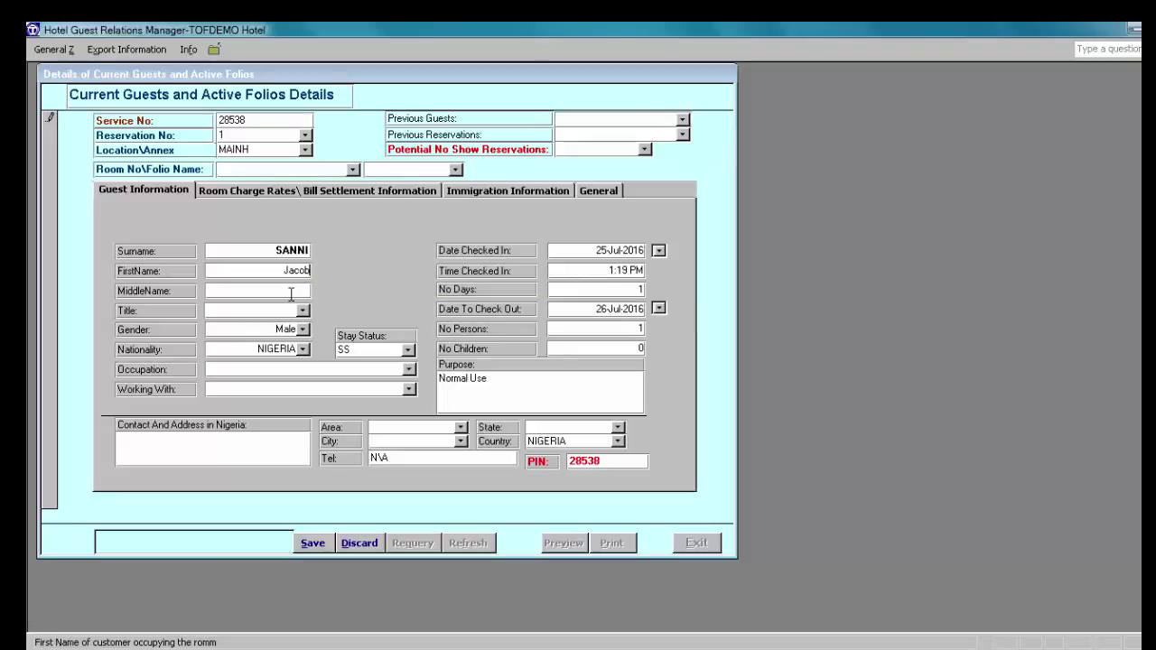
pyautogui.click(278, 294)
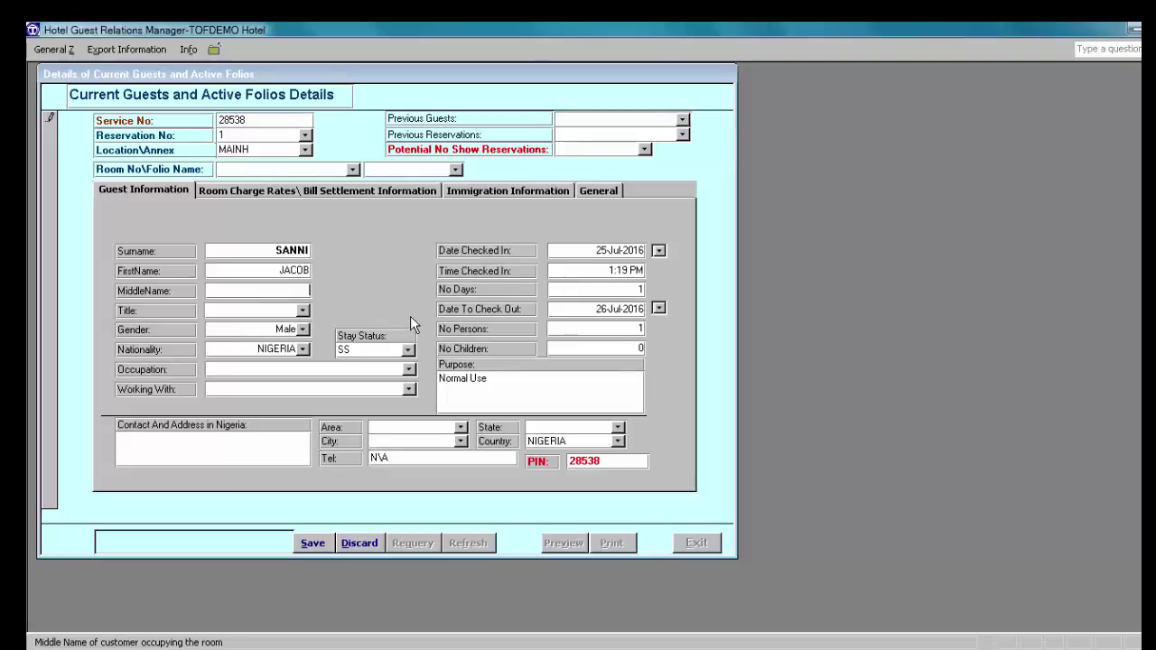
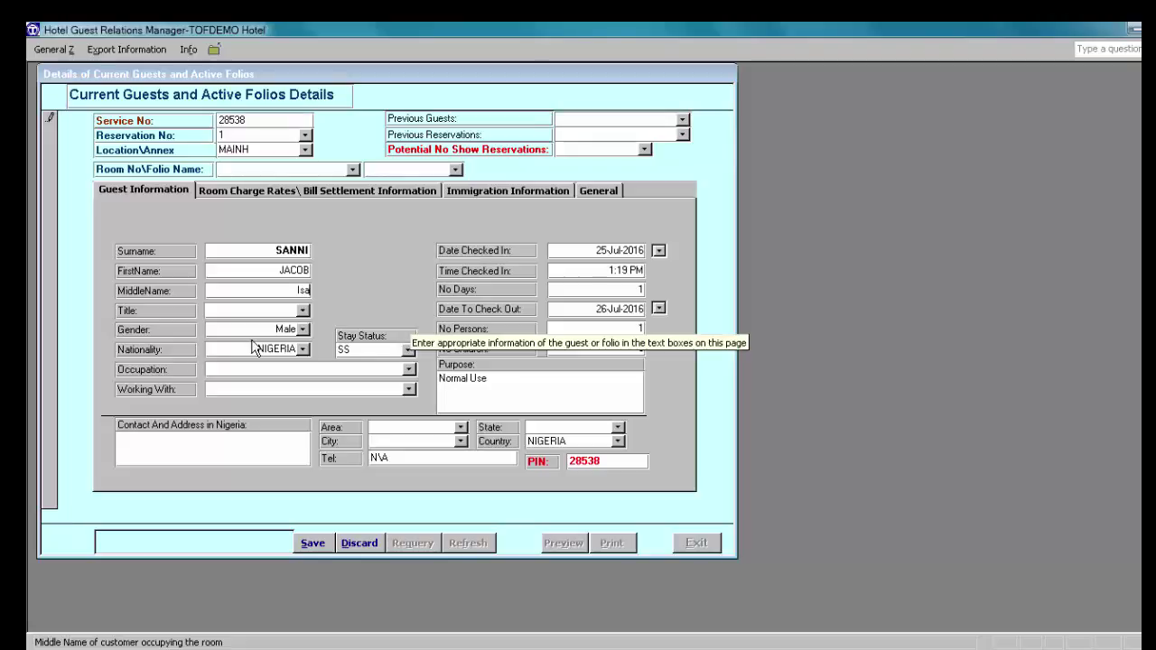
# Step: Set title DR and occupation ACADEMIC, assign Standard room 212, and save the check-in
pyautogui.click(303, 310)
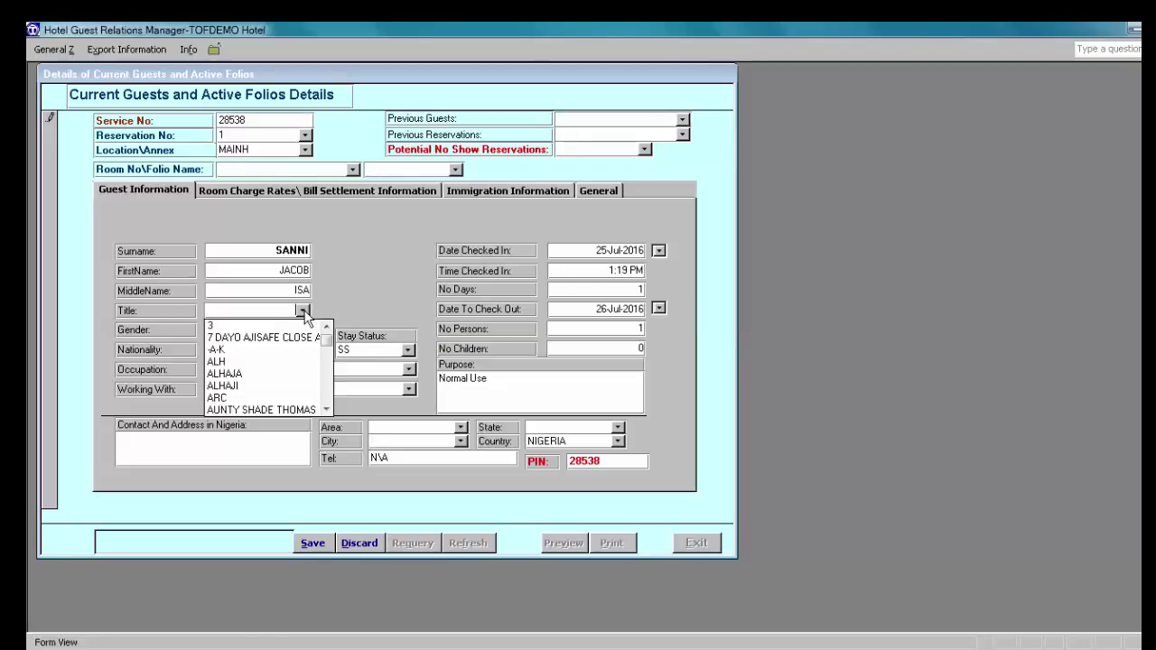
pyautogui.write('dR')
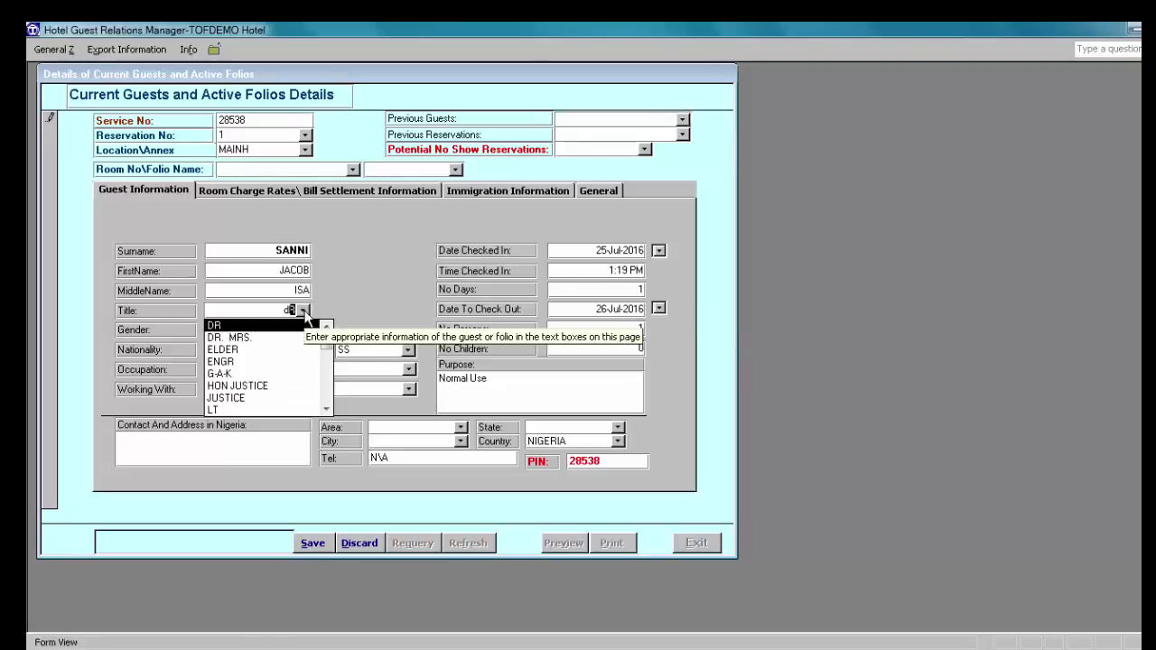
pyautogui.click(219, 325)
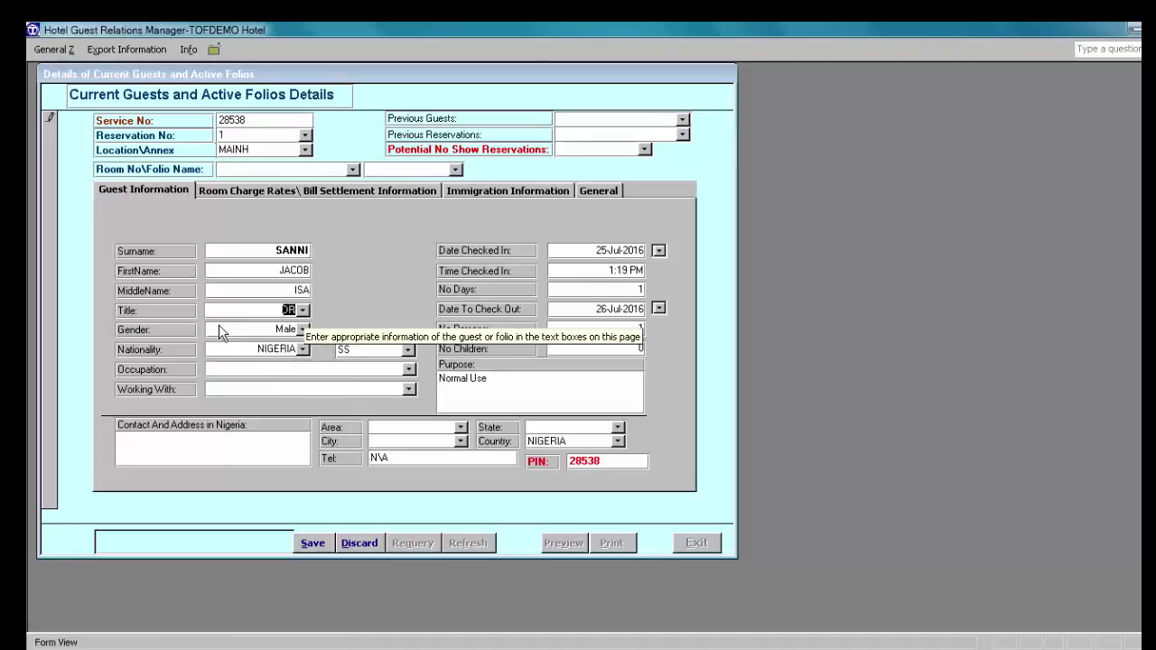
pyautogui.click(409, 370)
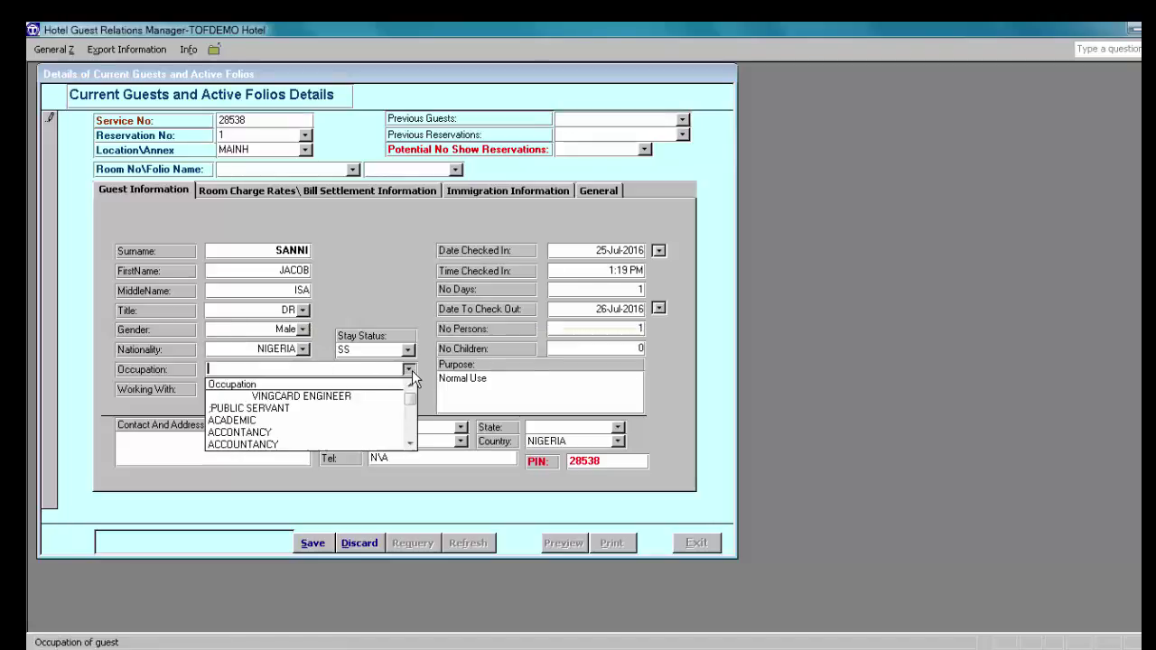
pyautogui.click(342, 420)
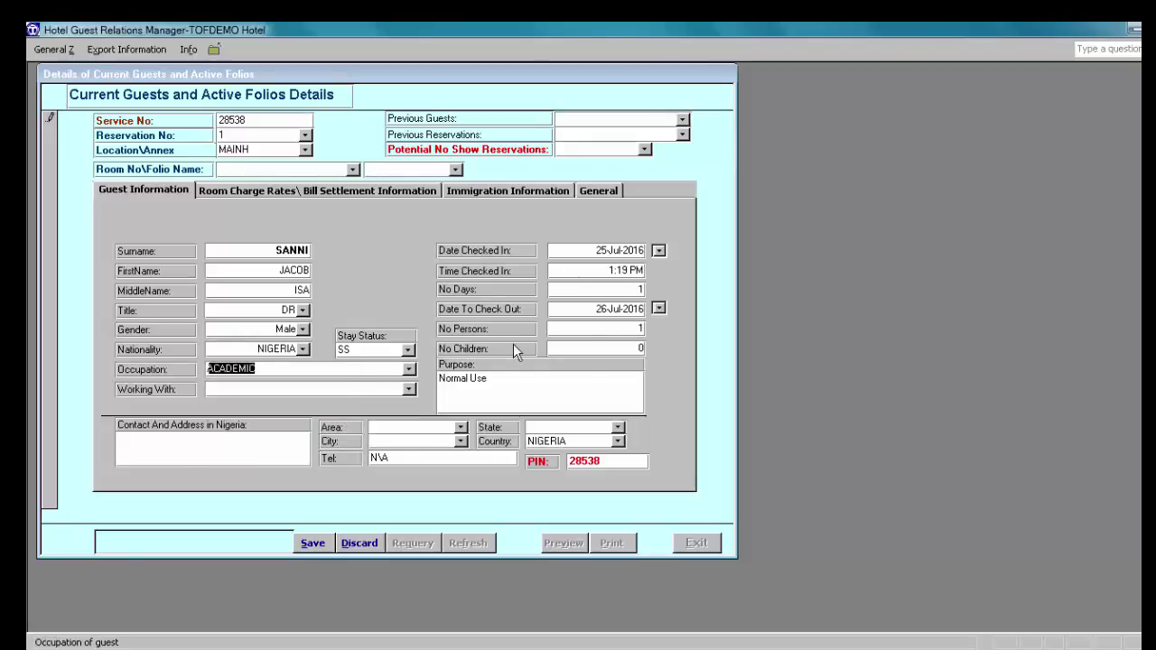
pyautogui.click(311, 542)
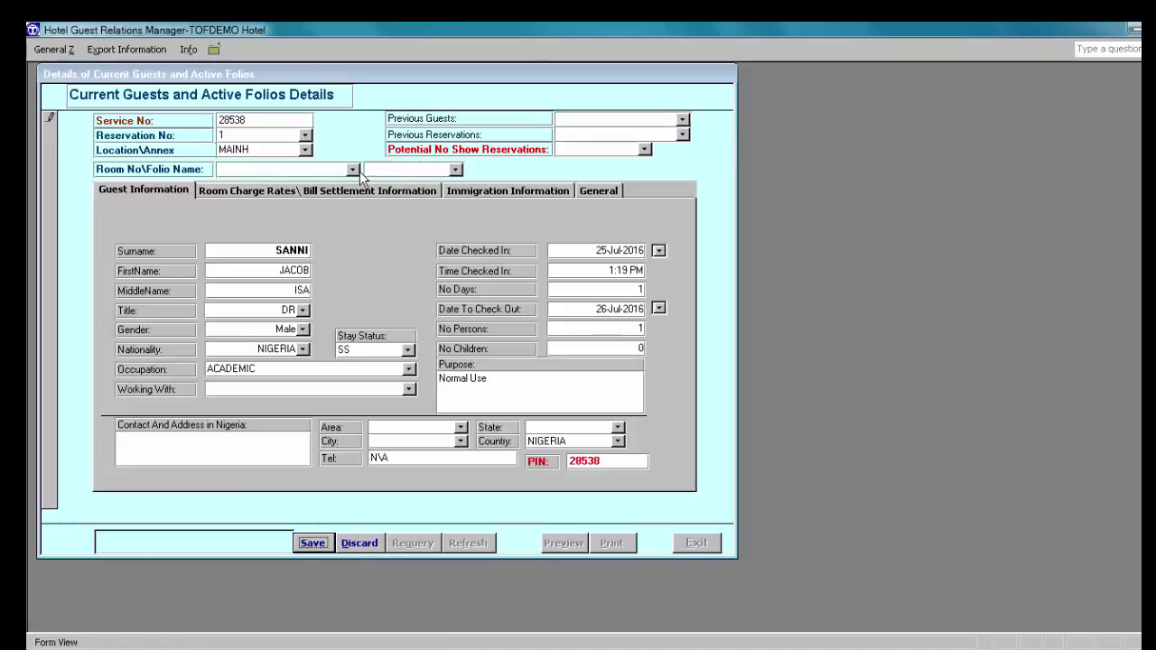
pyautogui.click(353, 170)
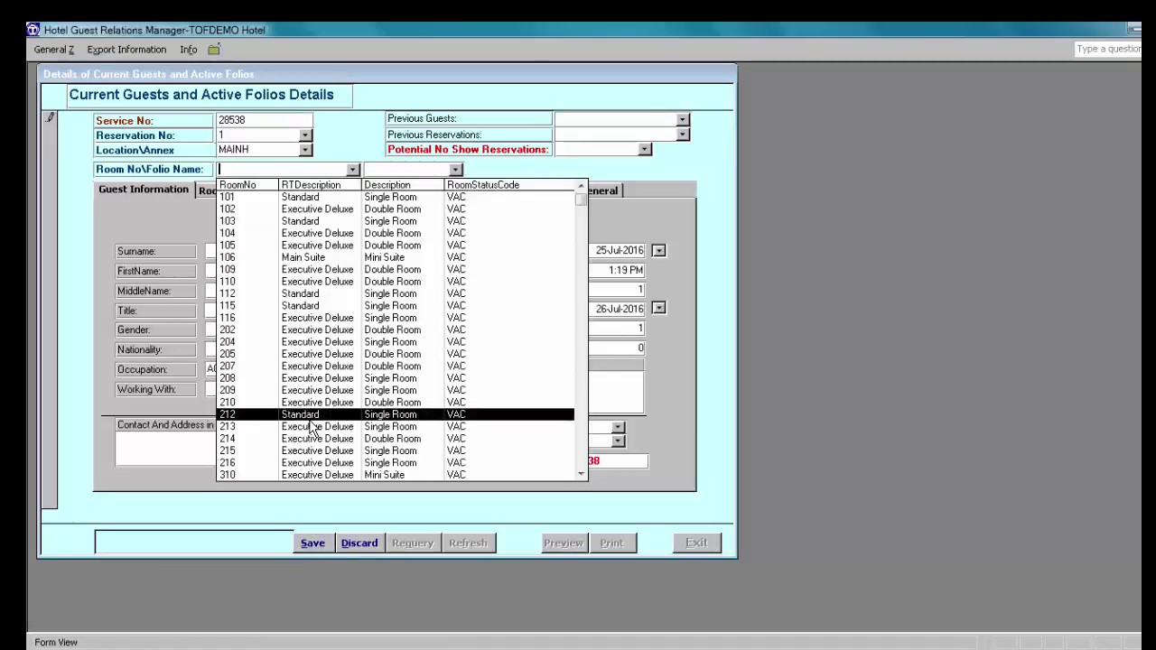
pyautogui.click(313, 415)
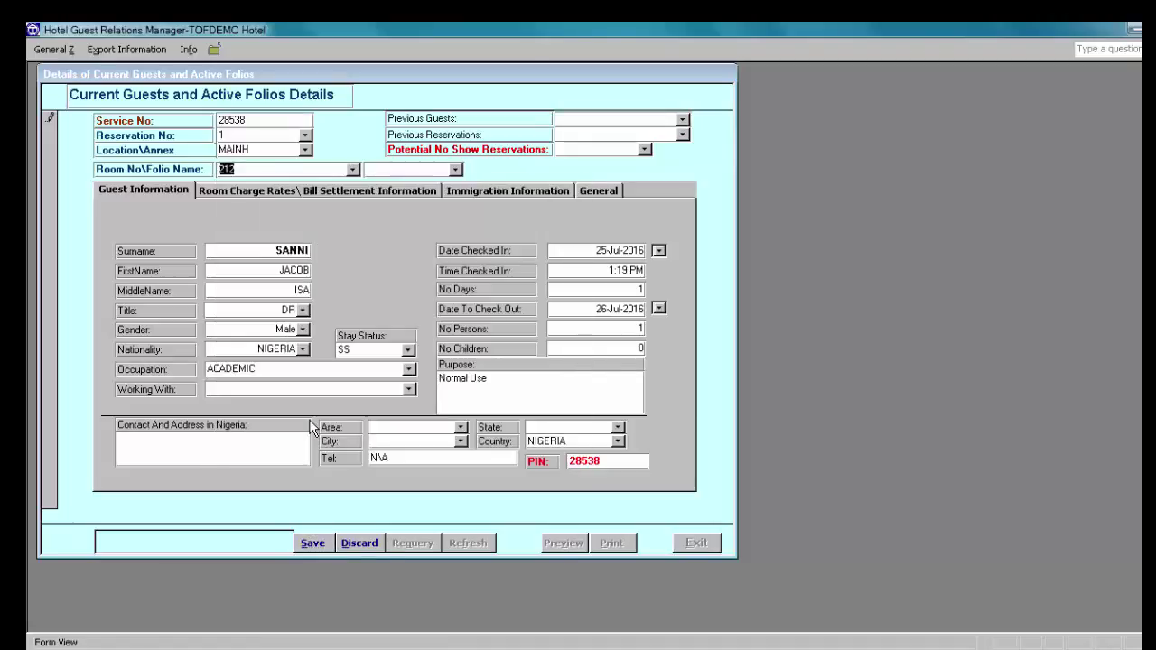
pyautogui.click(313, 545)
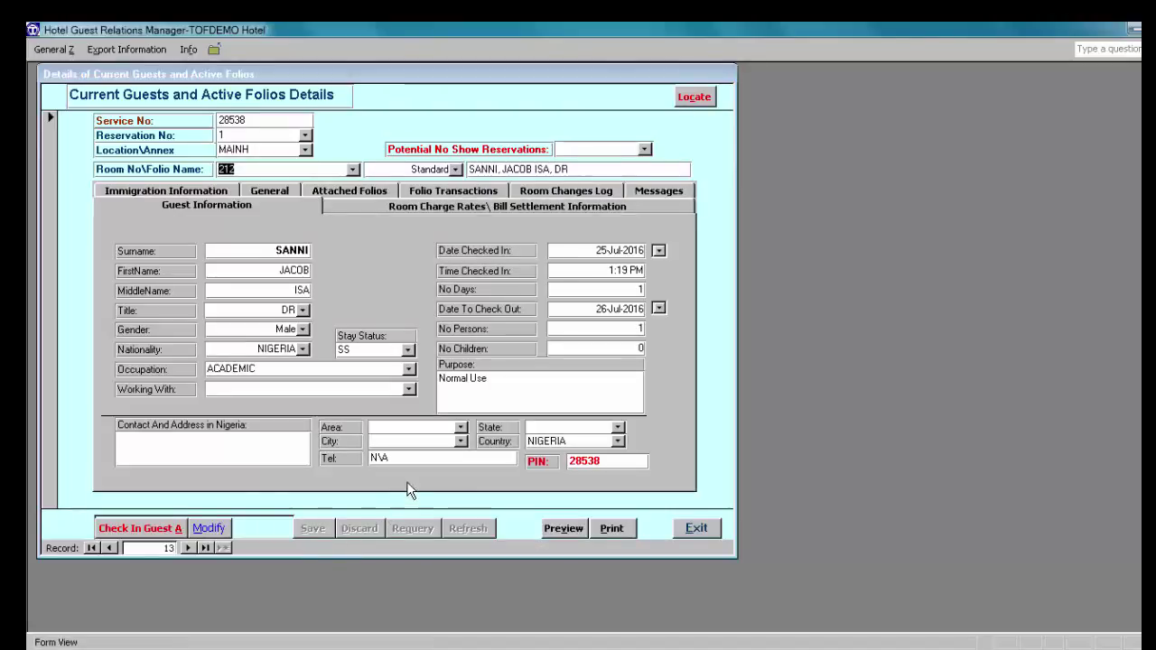
# Step: Close the check-in form and return to the Guest Relations Management main menu
pyautogui.click(694, 528)
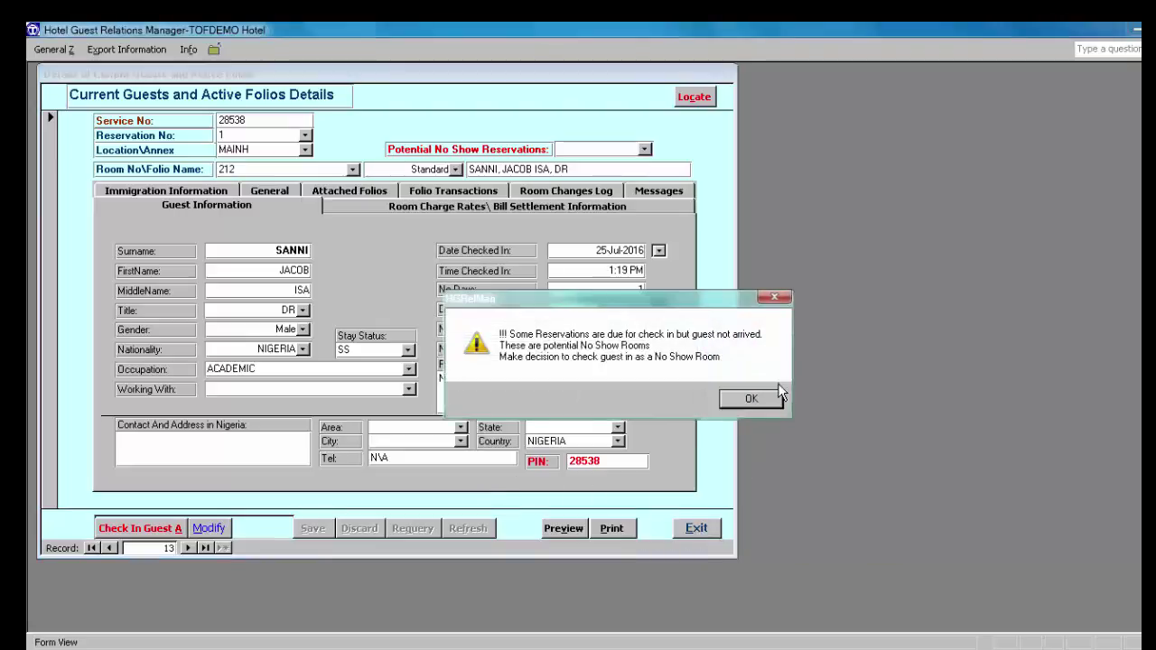
pyautogui.click(768, 405)
pyautogui.click(699, 527)
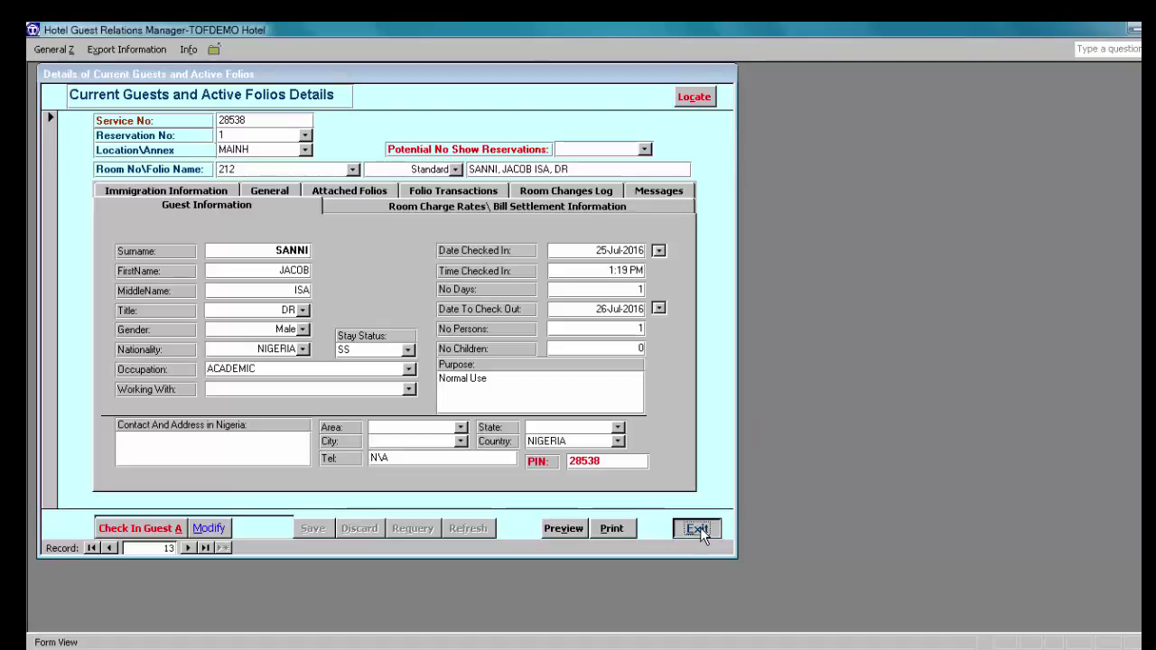
pyautogui.click(509, 495)
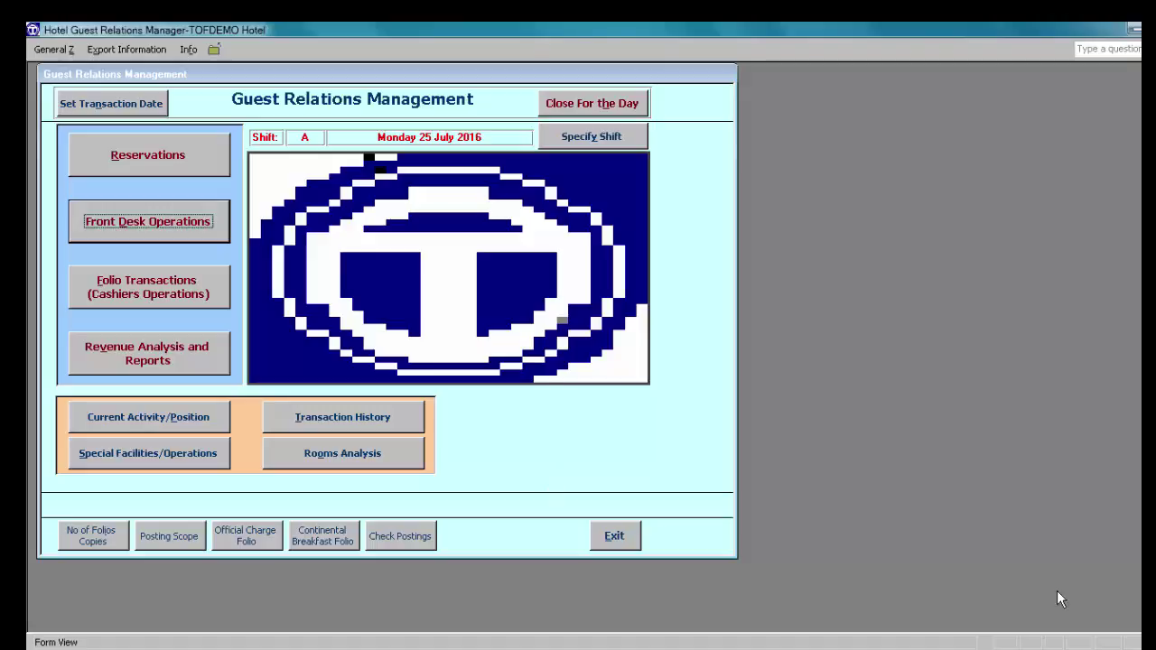
# Step: Open Folio Transactions and load room 113's folio (service no. 28537)
pyautogui.click(142, 288)
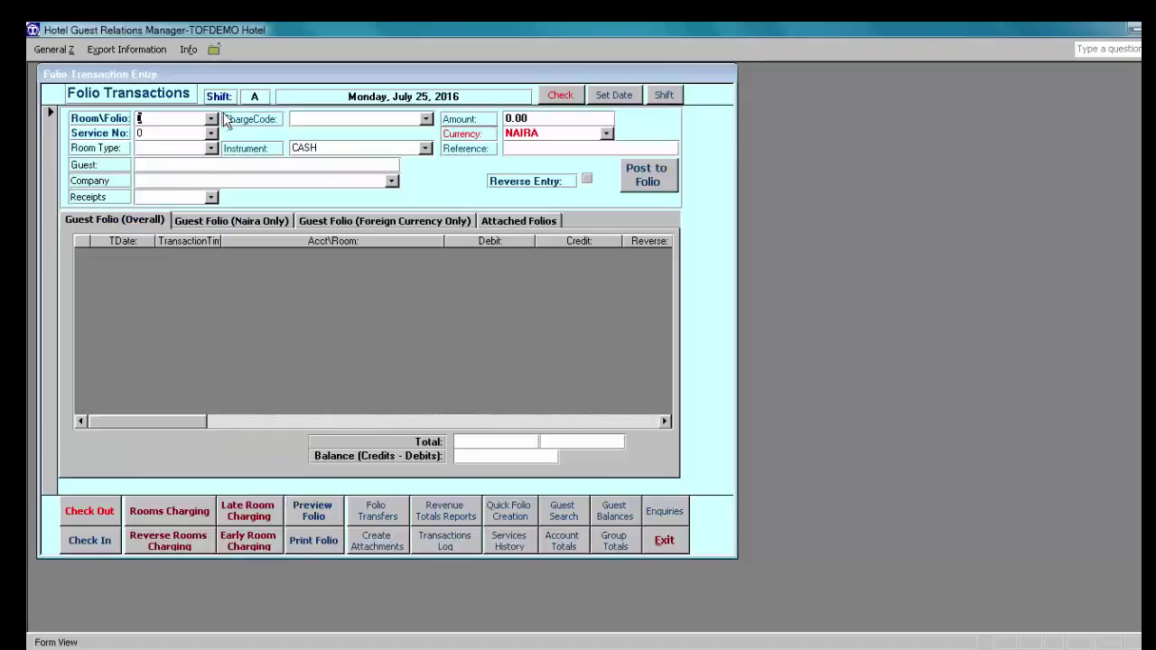
pyautogui.click(211, 119)
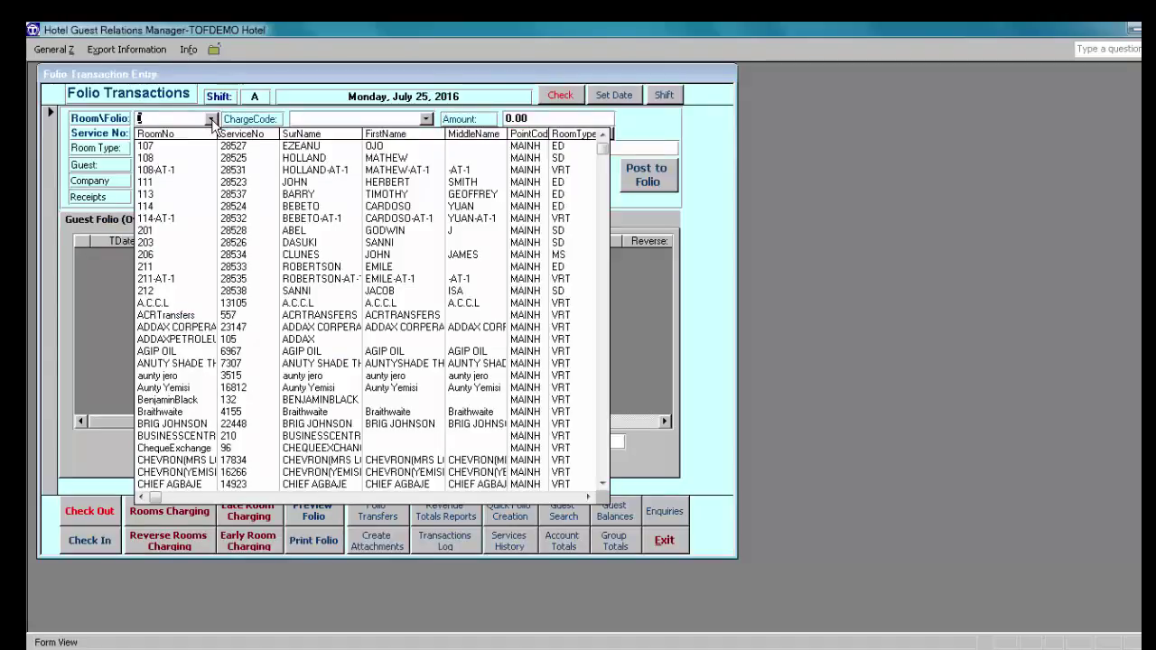
pyautogui.click(221, 199)
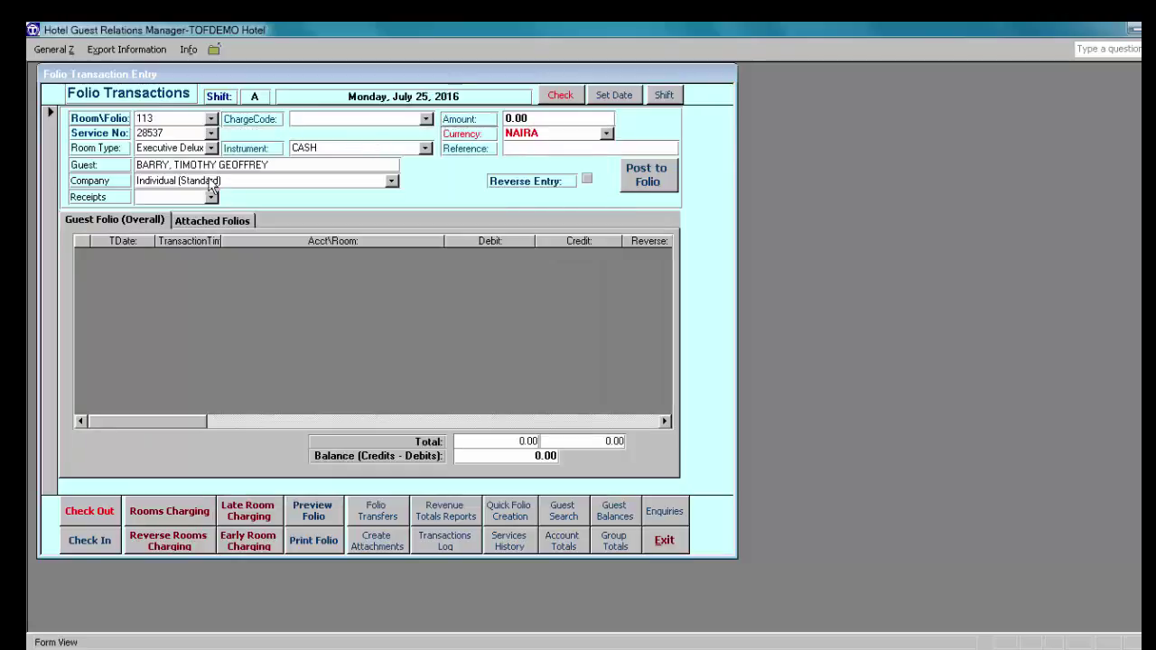
# Step: Post a 50,000.00 ACCOMODATION DEPOSIT to room 113's folio without printing a receipt
pyautogui.click(425, 120)
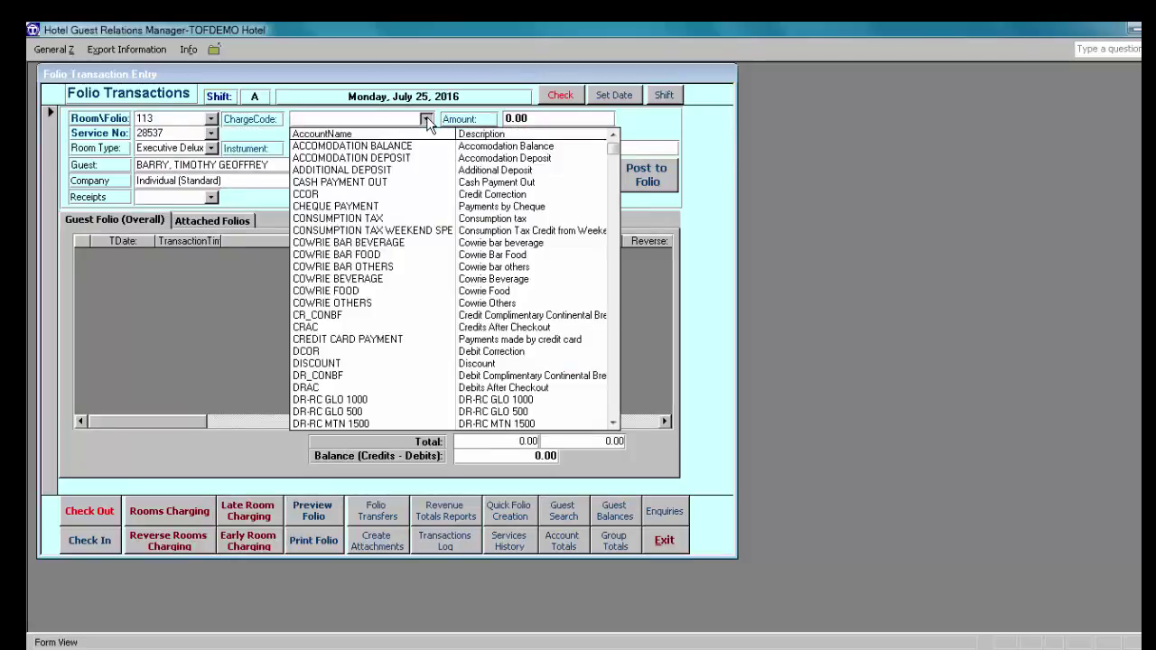
pyautogui.click(399, 158)
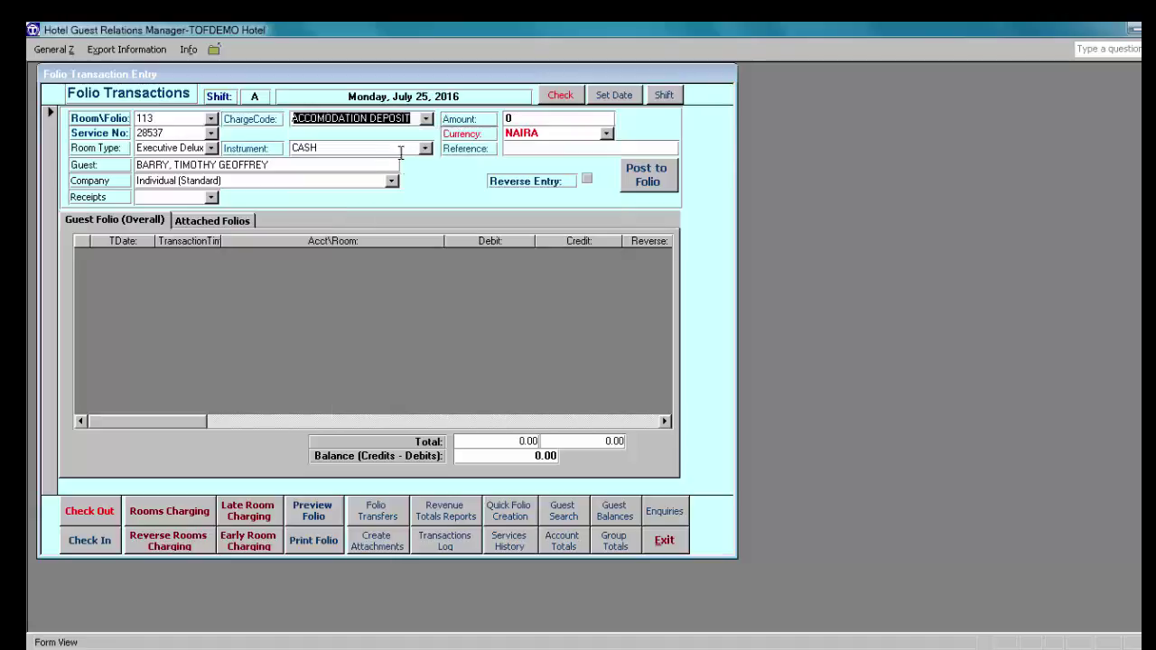
pyautogui.click(507, 120)
pyautogui.write('50000')
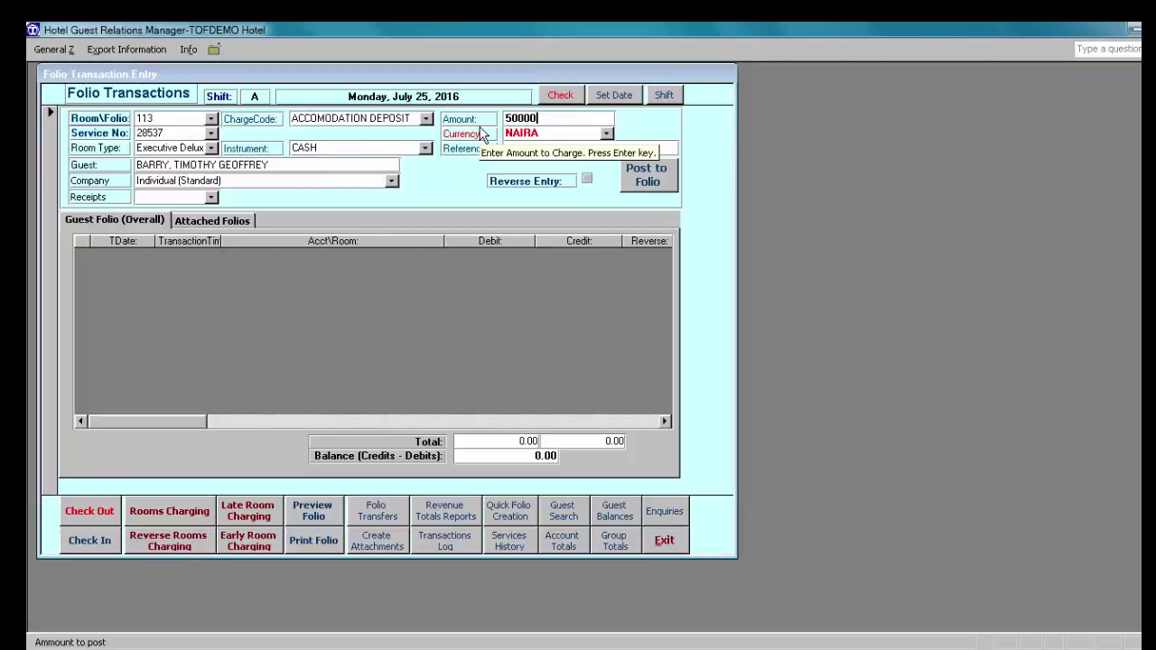
pyautogui.press('Return')
pyautogui.press('Return')
pyautogui.press('Return')
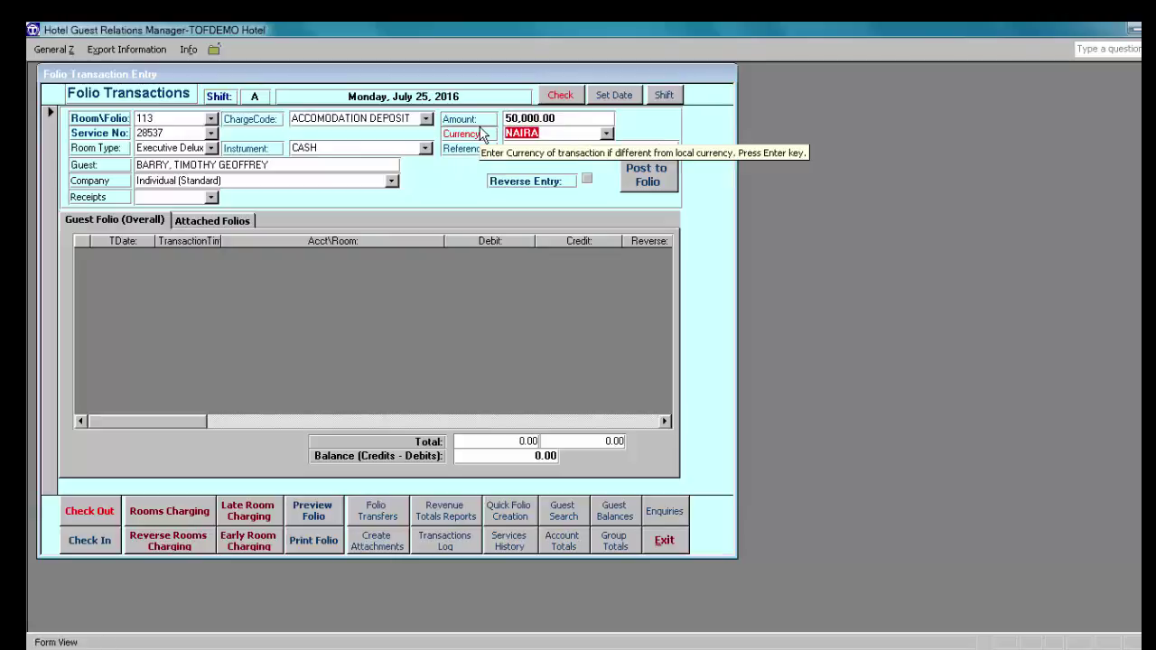
pyautogui.press('Return')
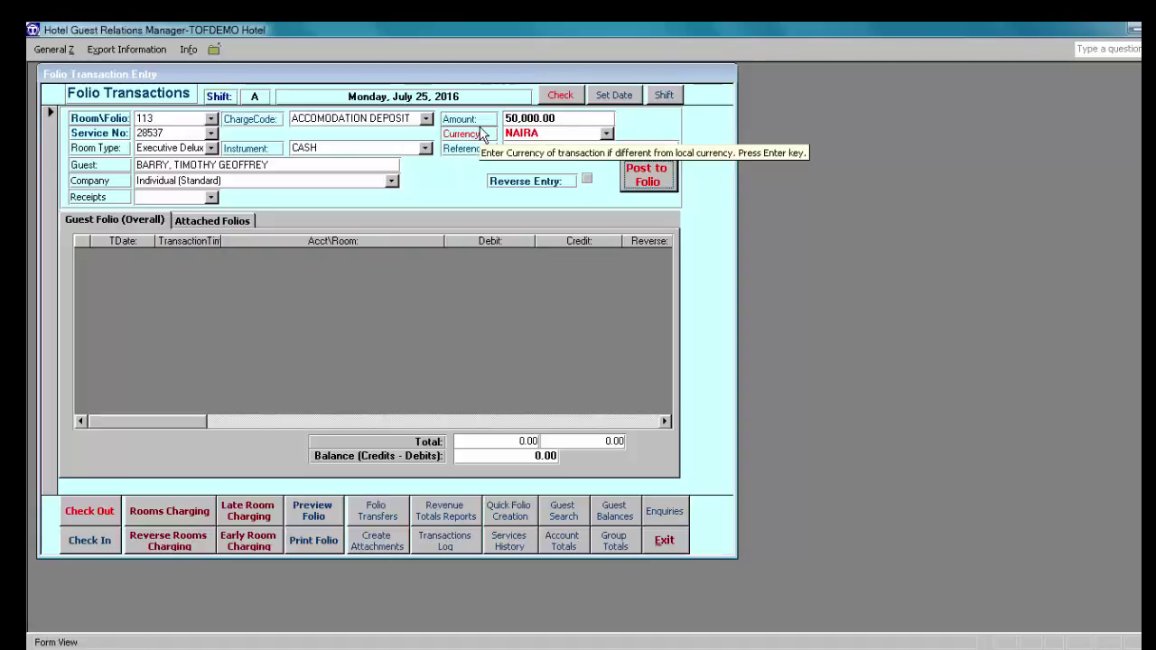
pyautogui.press('Return')
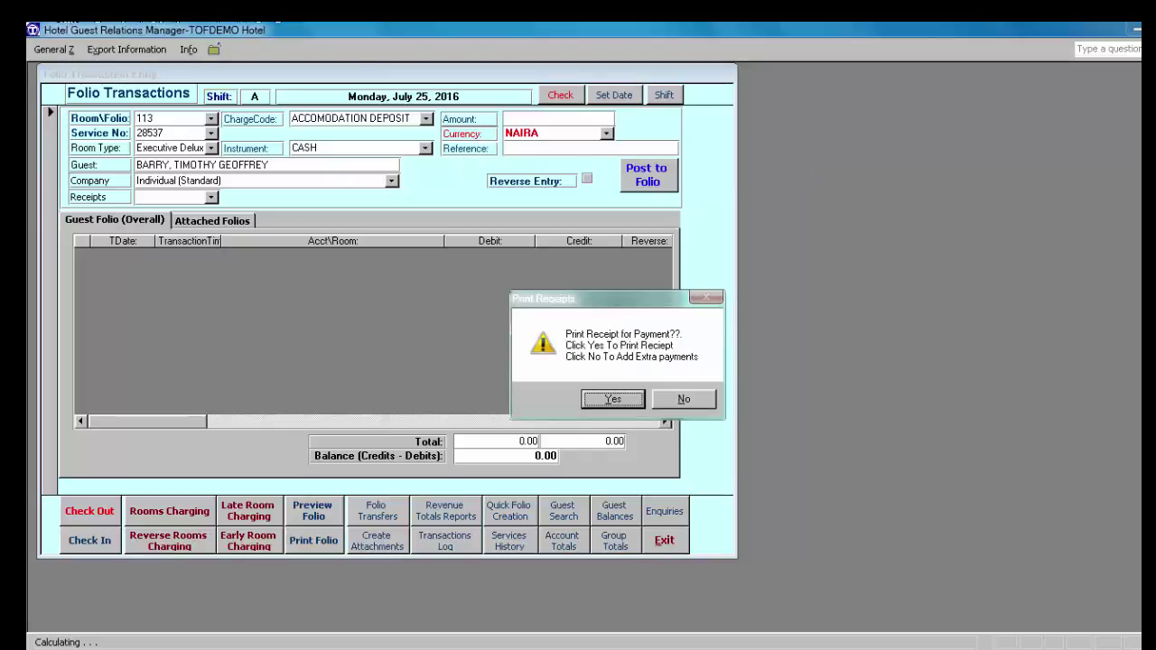
pyautogui.click(683, 400)
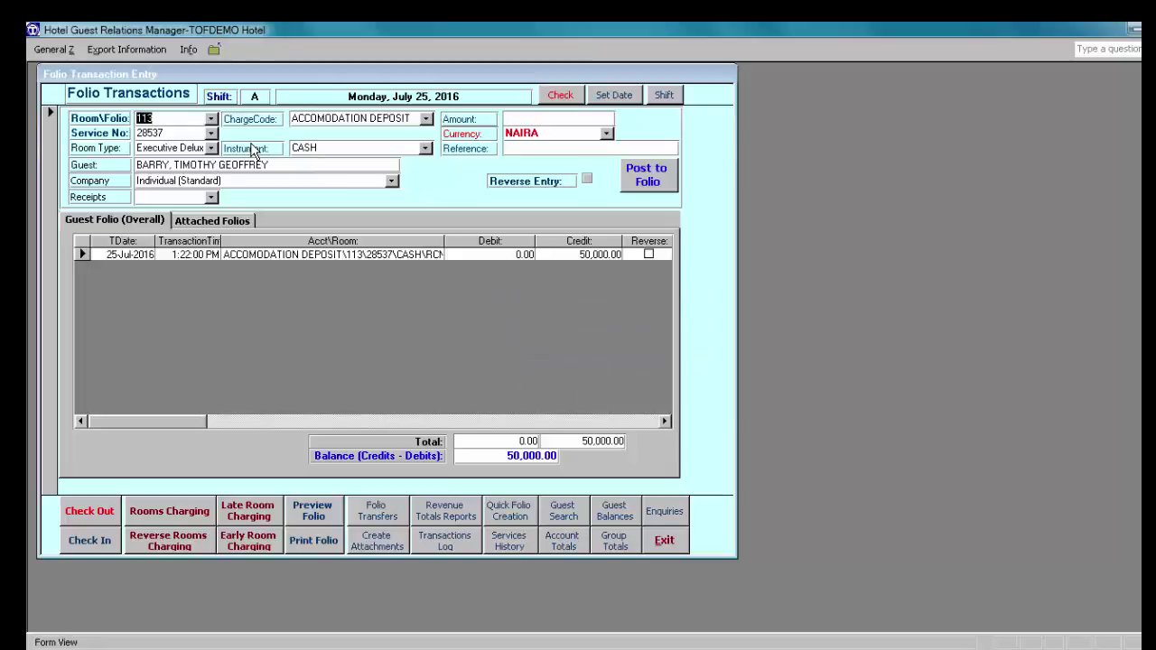
# Step: Post a 4,500.00 LAUNDRY charge to folio 113
pyautogui.click(426, 119)
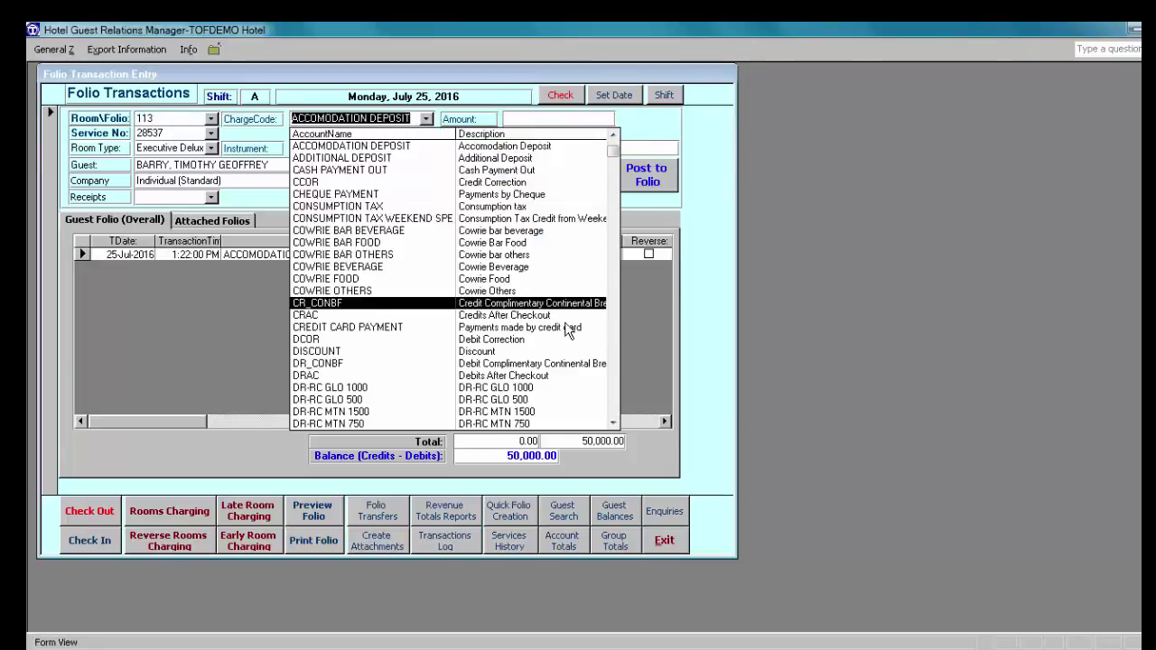
pyautogui.click(614, 409)
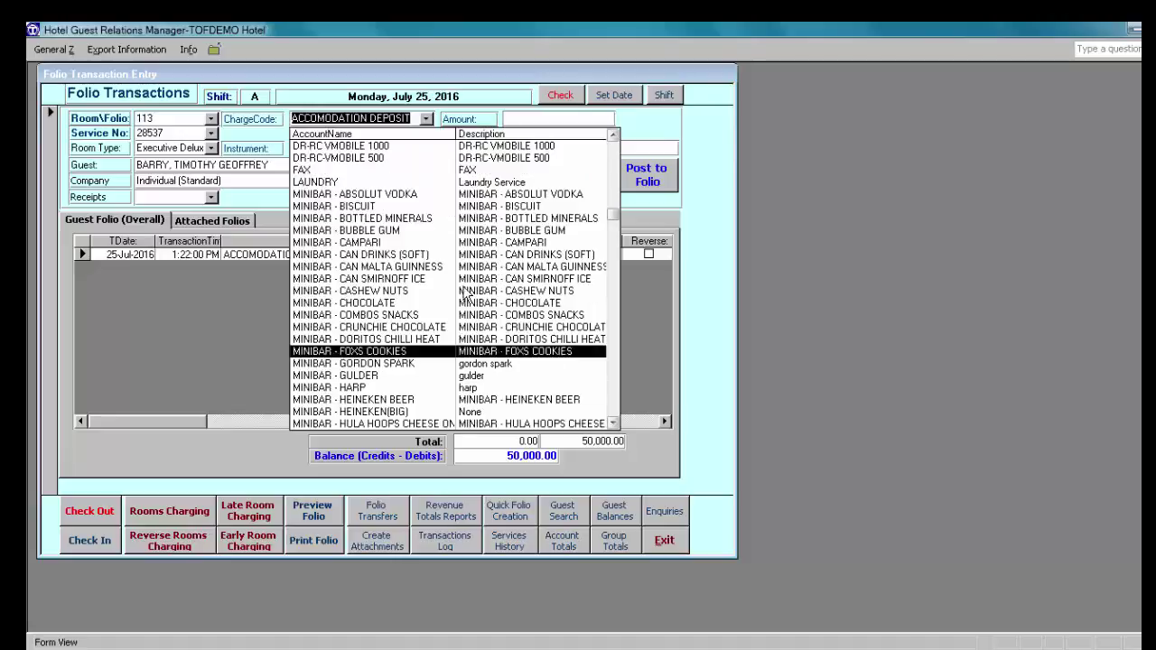
pyautogui.click(388, 182)
pyautogui.press('Tab')
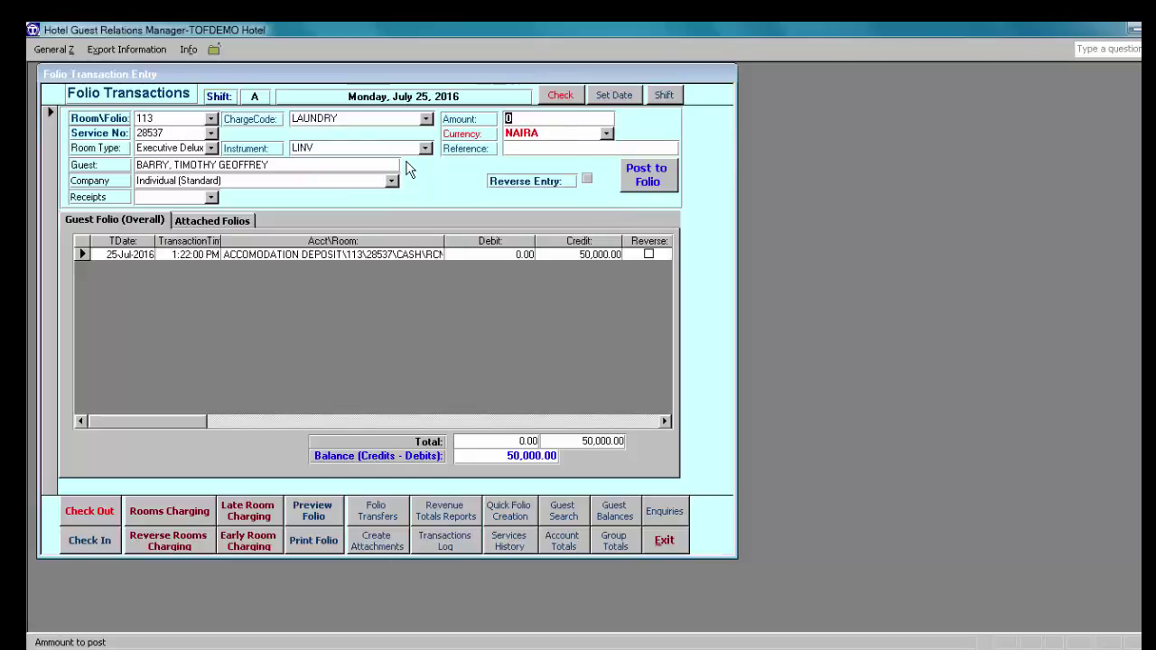
pyautogui.write('4,500')
pyautogui.press('Tab')
pyautogui.press('Tab')
pyautogui.press('Tab')
pyautogui.press('Tab')
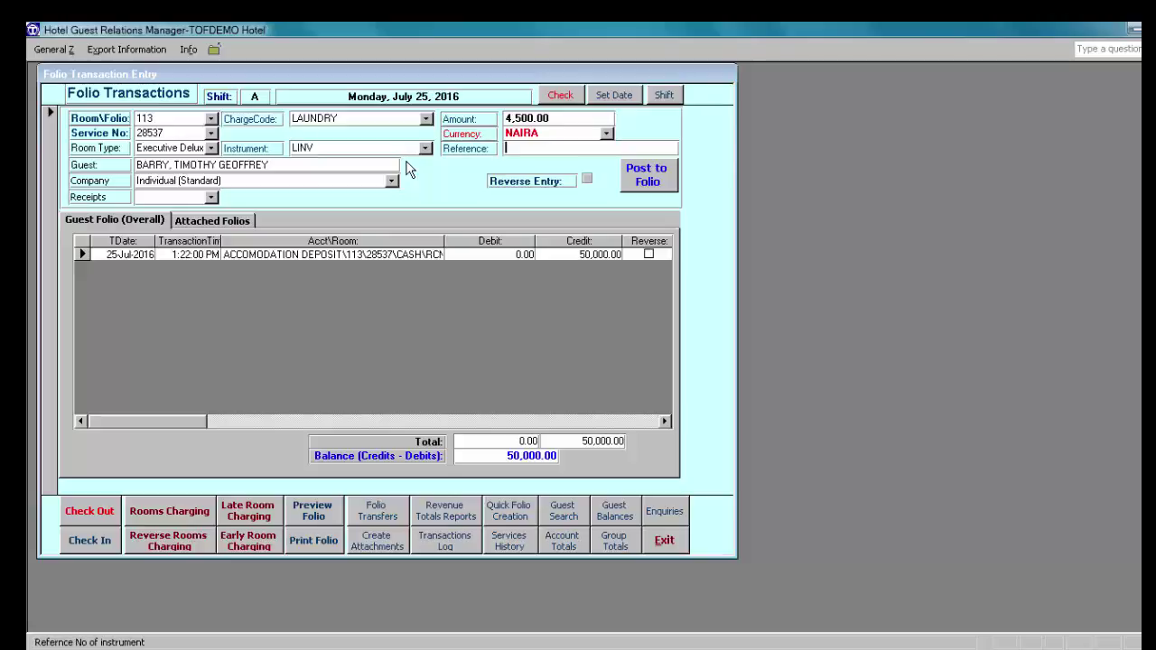
pyautogui.press('Return')
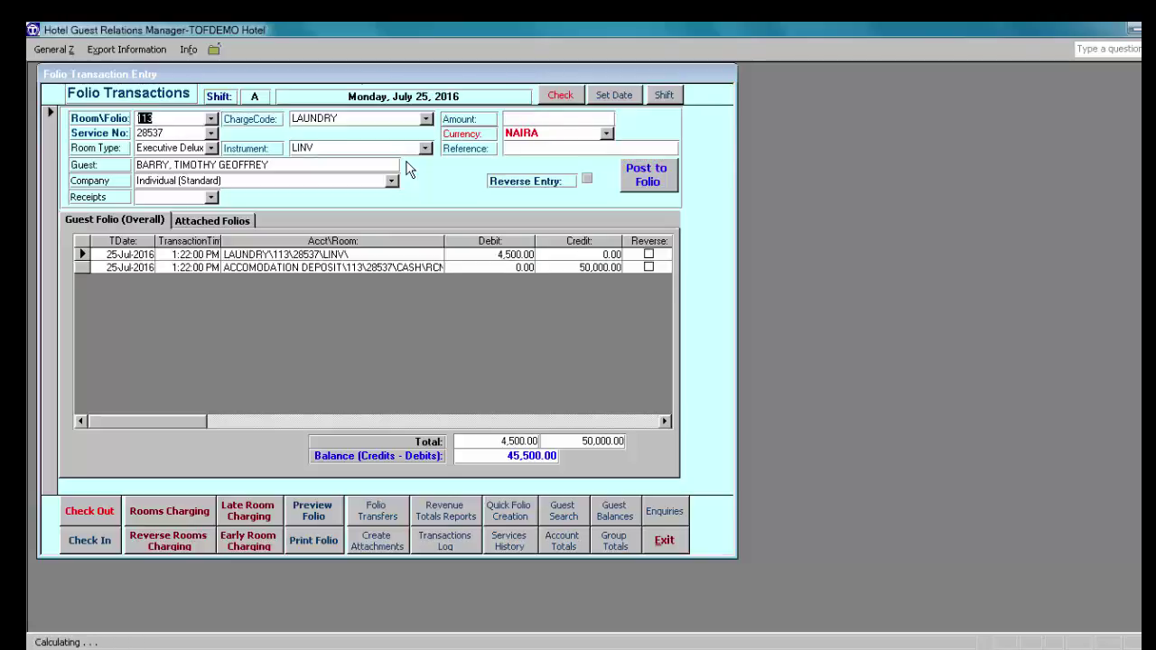
# Step: Post MINIBAR - BOTTLED MINERALS (400.00) and MINIBAR - HARP charges to the folio
pyautogui.click(426, 119)
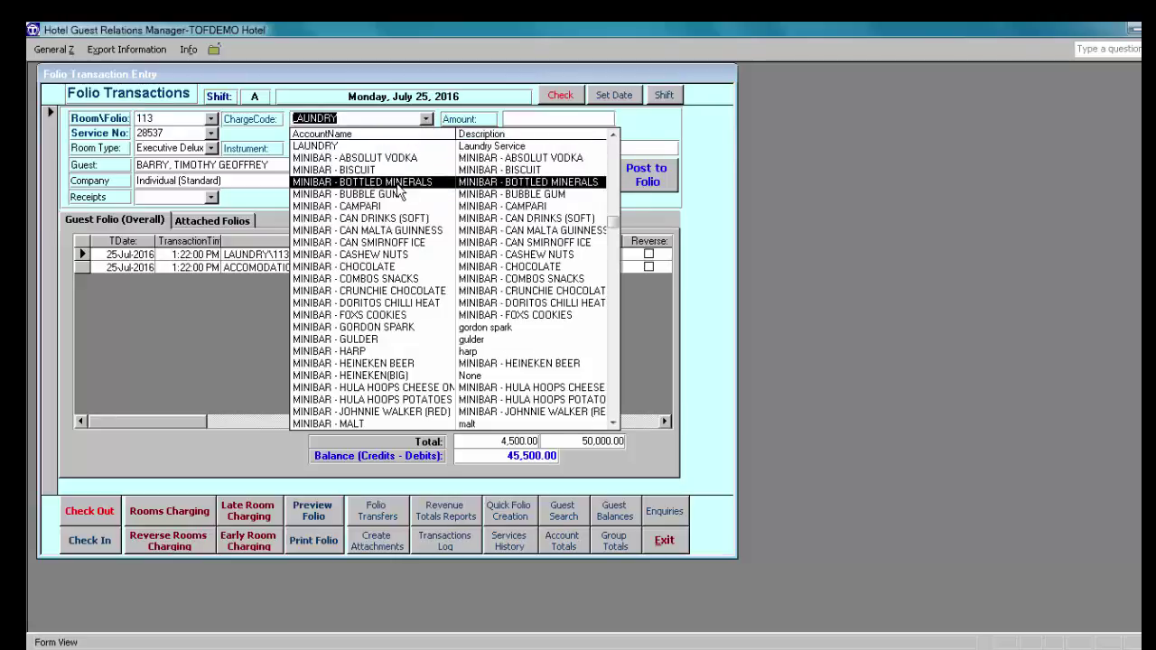
pyautogui.click(397, 182)
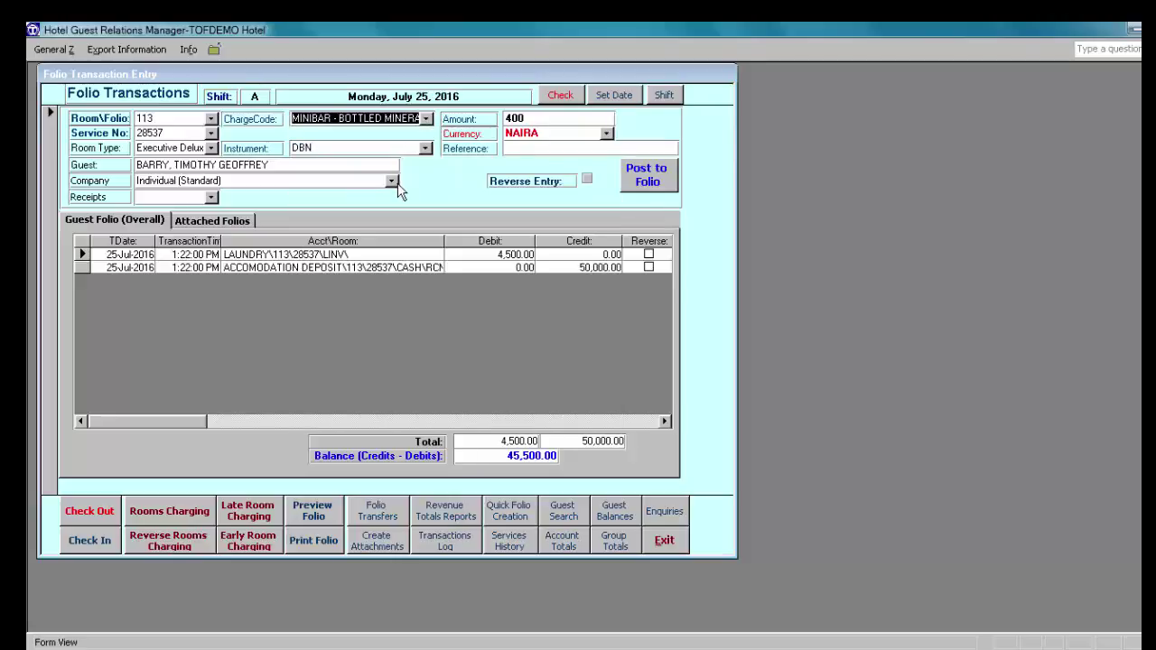
pyautogui.press('Tab')
pyautogui.press('Tab')
pyautogui.press('Tab')
pyautogui.press('Tab')
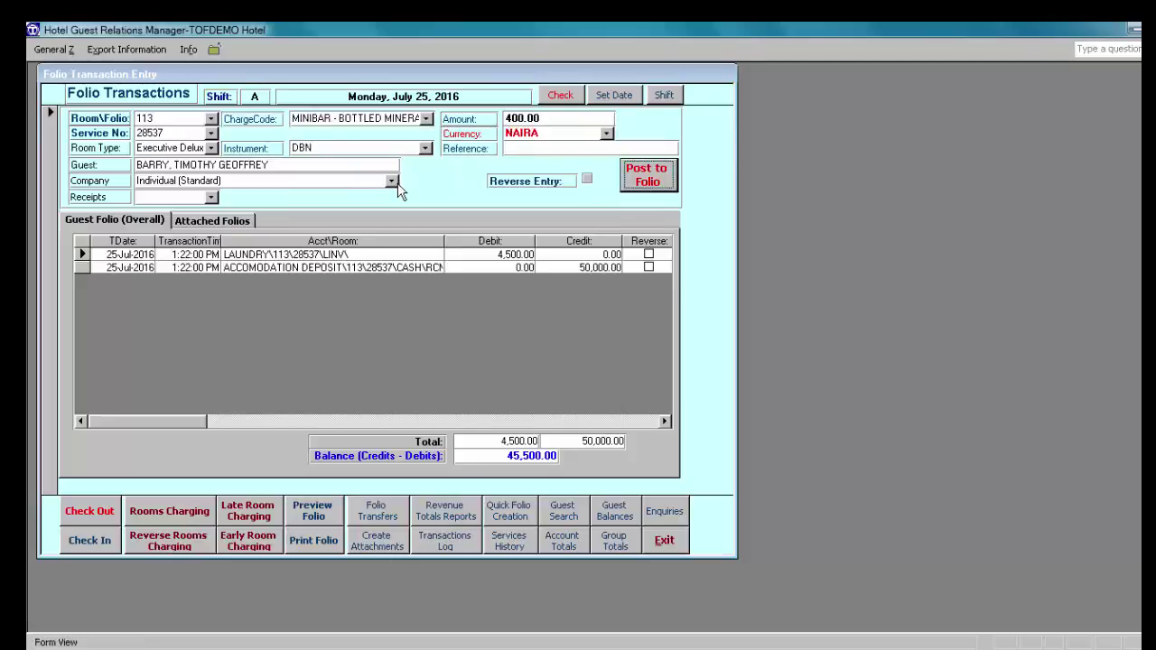
pyautogui.press('Return')
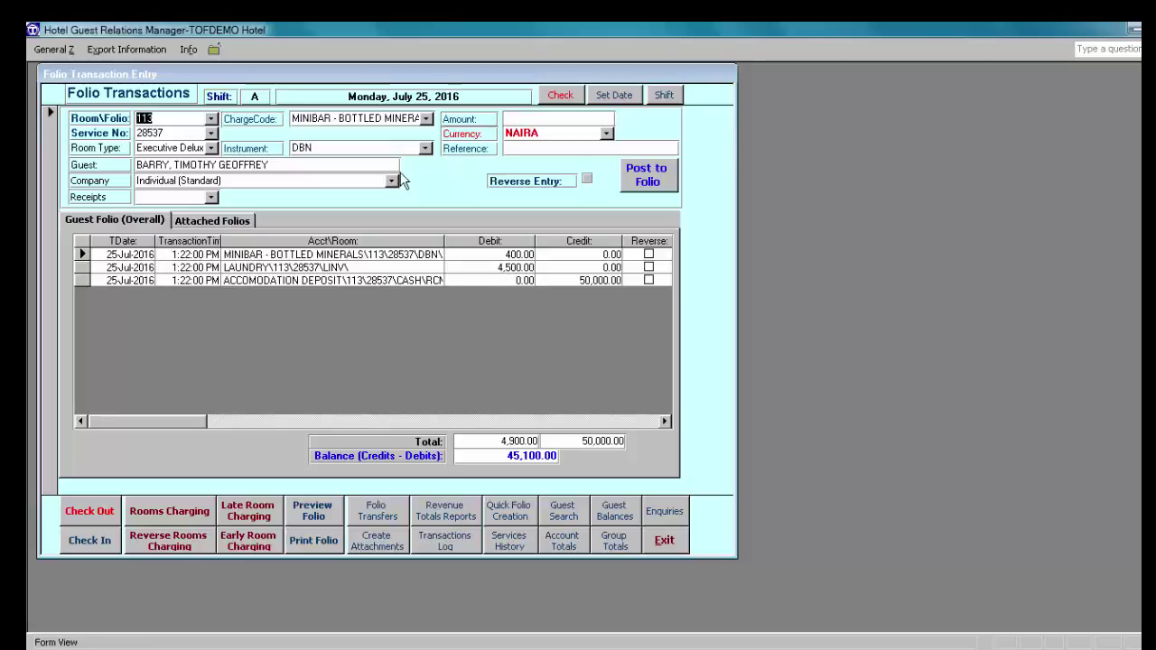
pyautogui.click(427, 118)
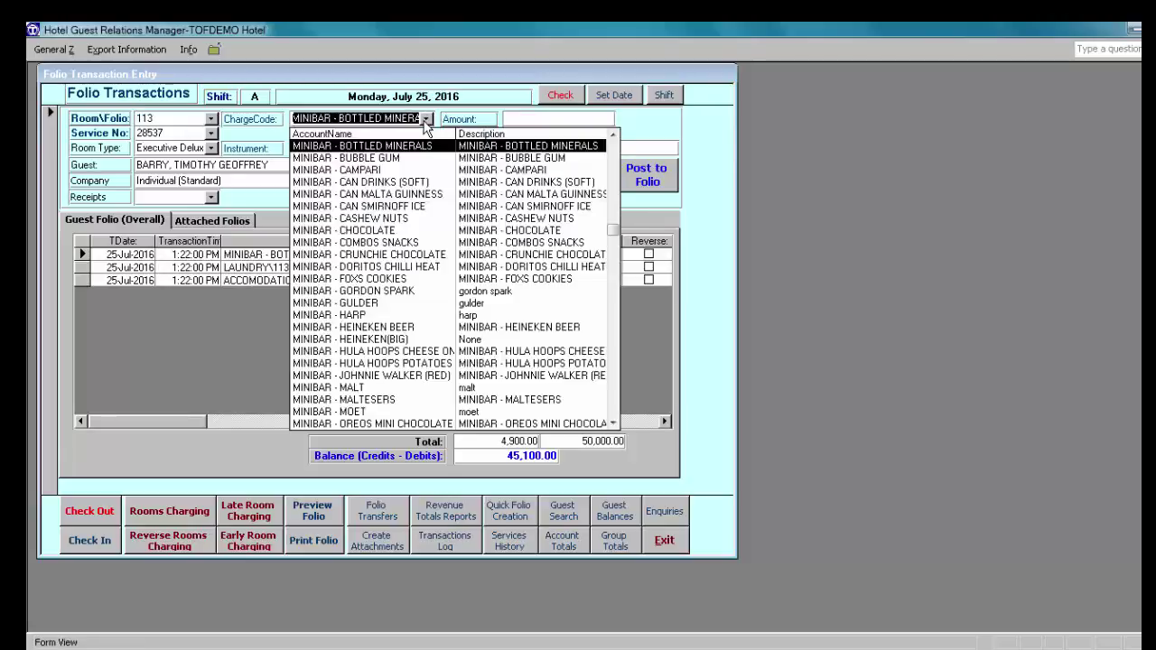
pyautogui.click(368, 316)
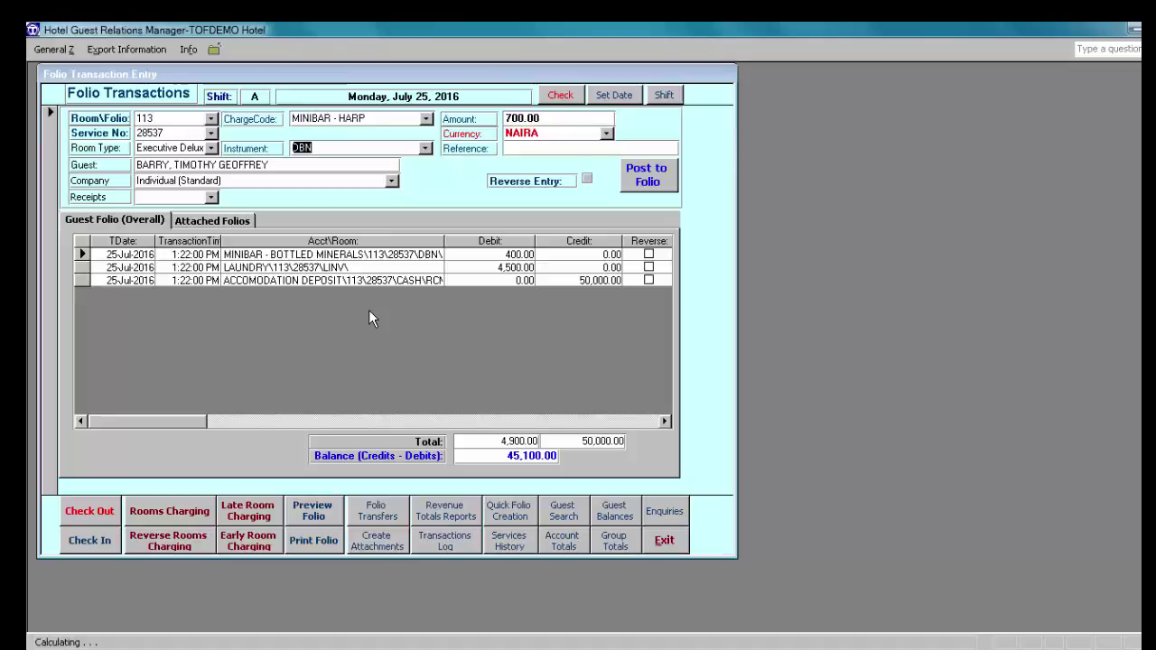
pyautogui.press('Tab')
pyautogui.press('Tab')
pyautogui.press('Return')
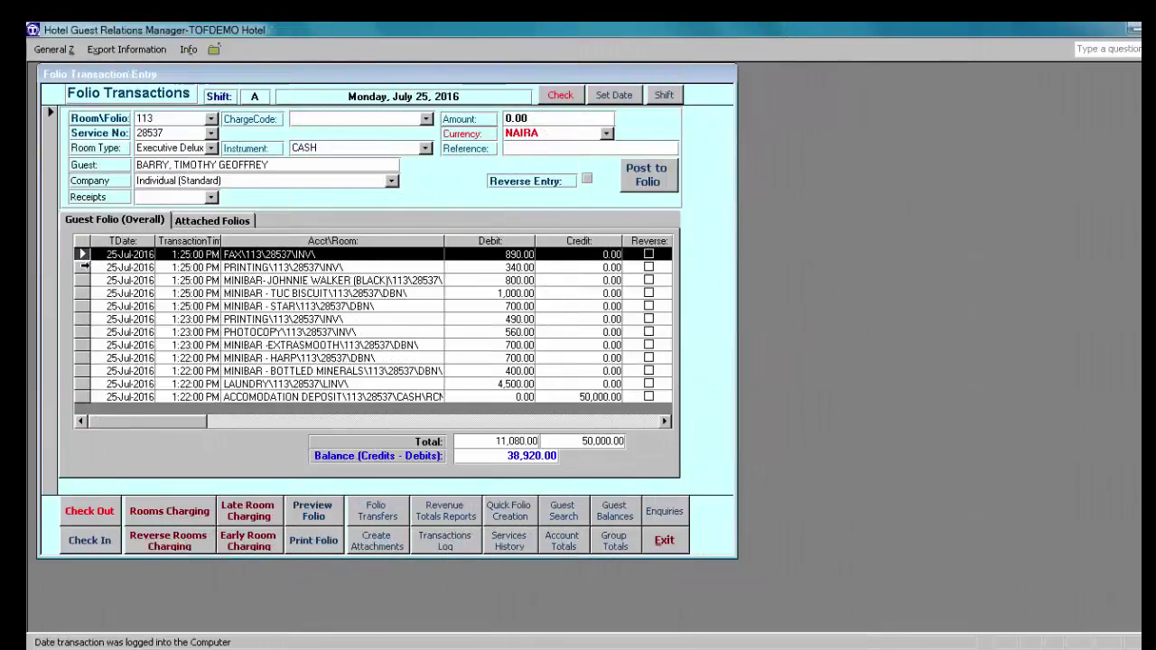
# Step: Post an 890.00 FAX reverse entry to folio 113, crediting back the fax charge
pyautogui.click(84, 267)
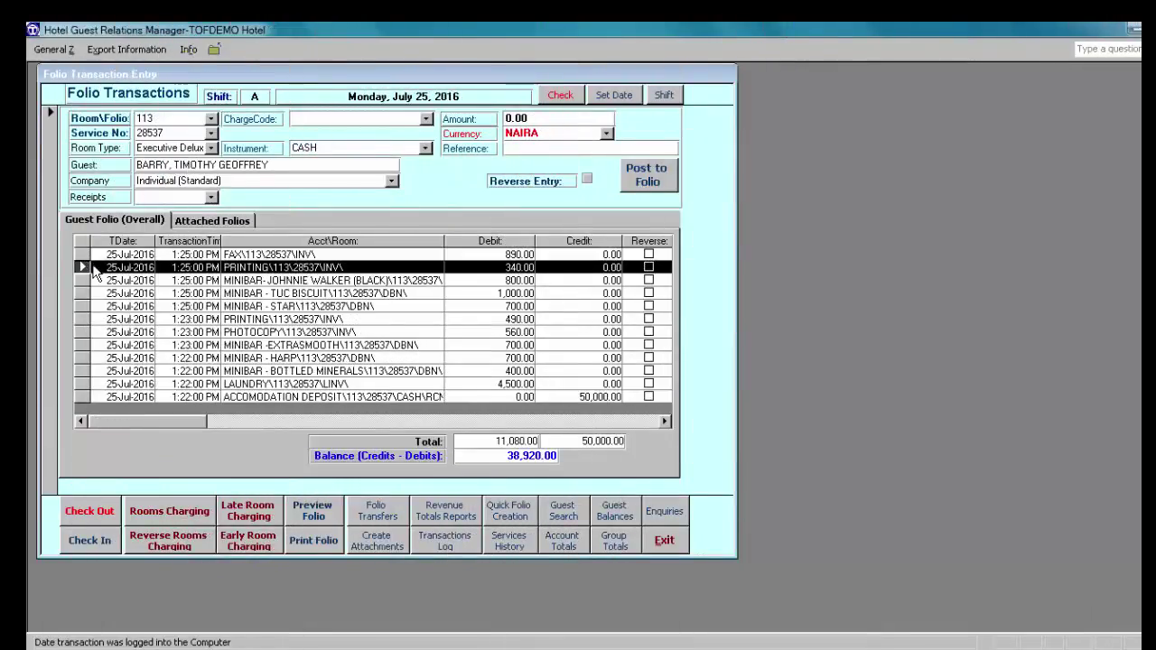
pyautogui.click(297, 120)
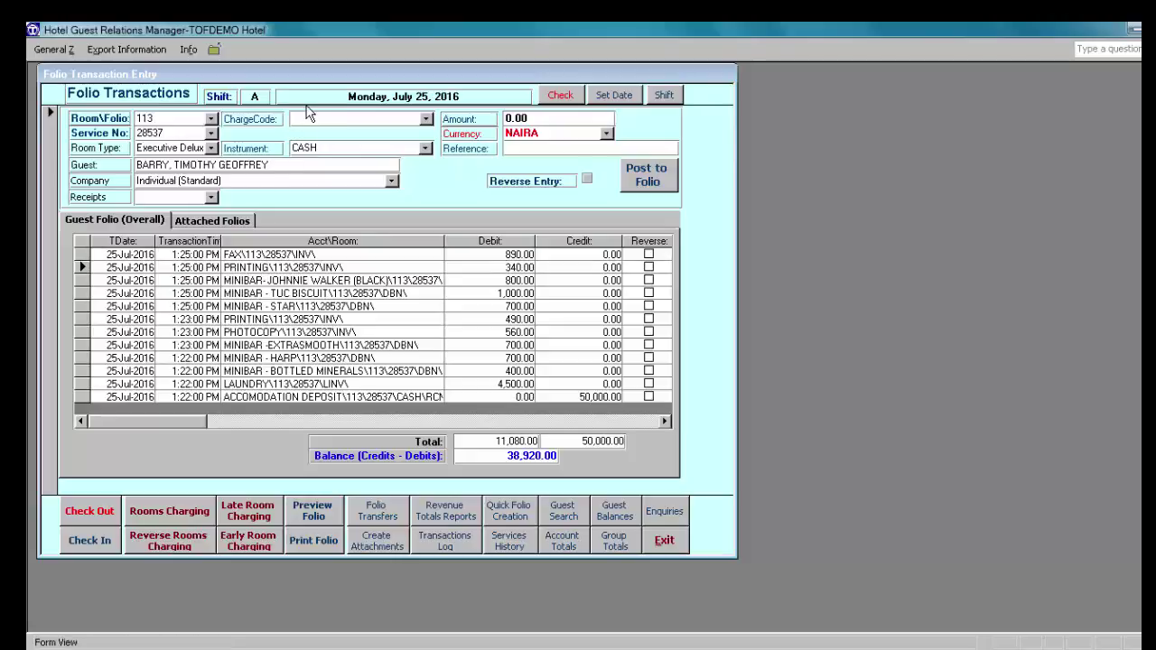
pyautogui.write('fax')
pyautogui.press('Tab')
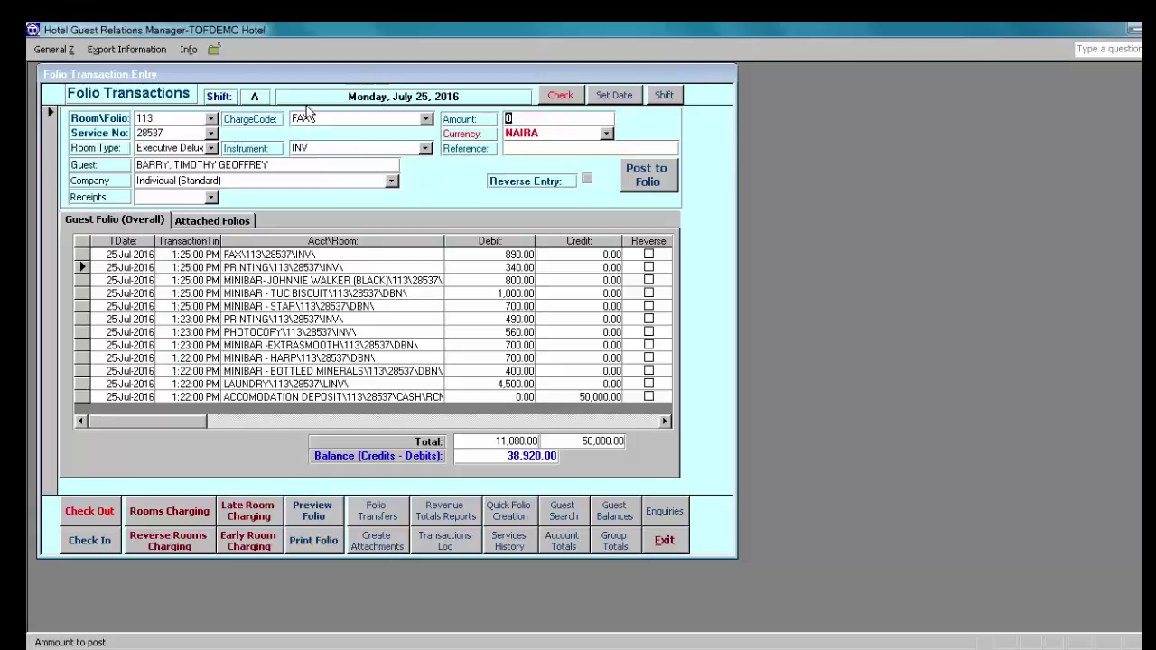
pyautogui.write('89')
pyautogui.press('Tab')
pyautogui.press('Tab')
pyautogui.press('Tab')
pyautogui.press('Tab')
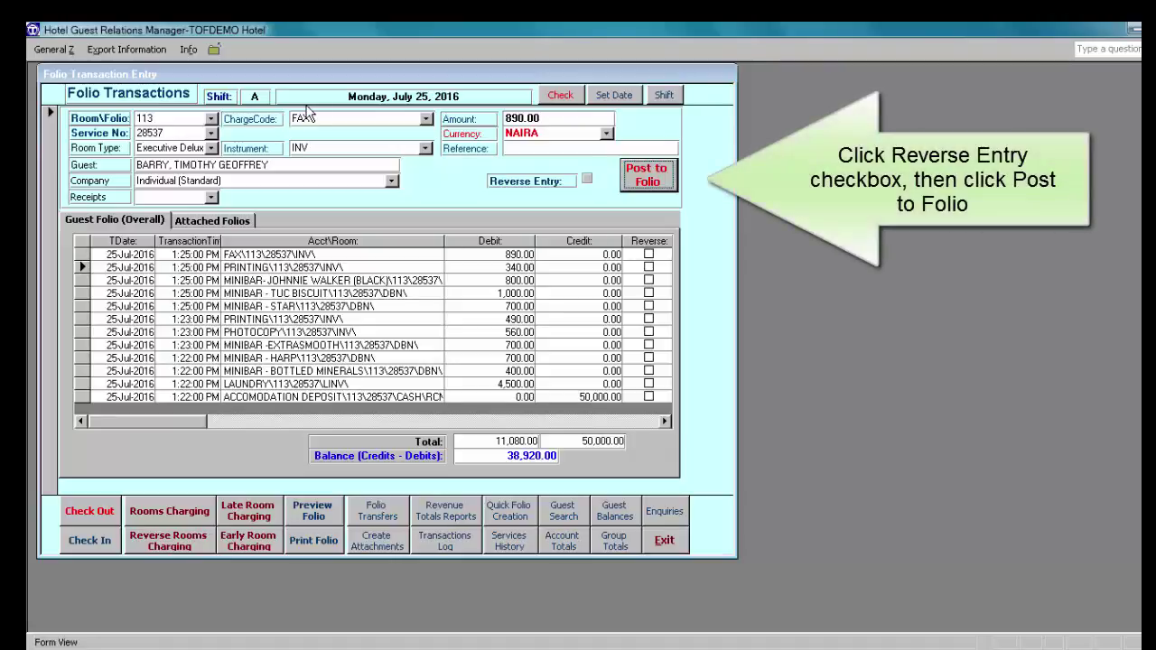
pyautogui.click(586, 181)
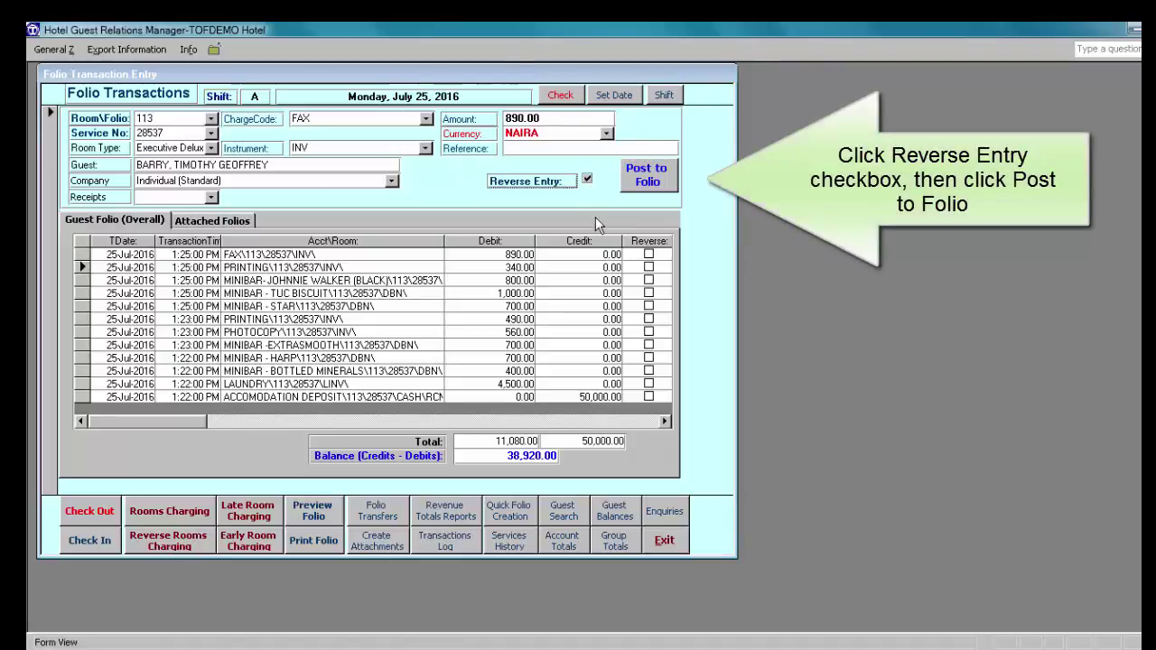
pyautogui.click(646, 175)
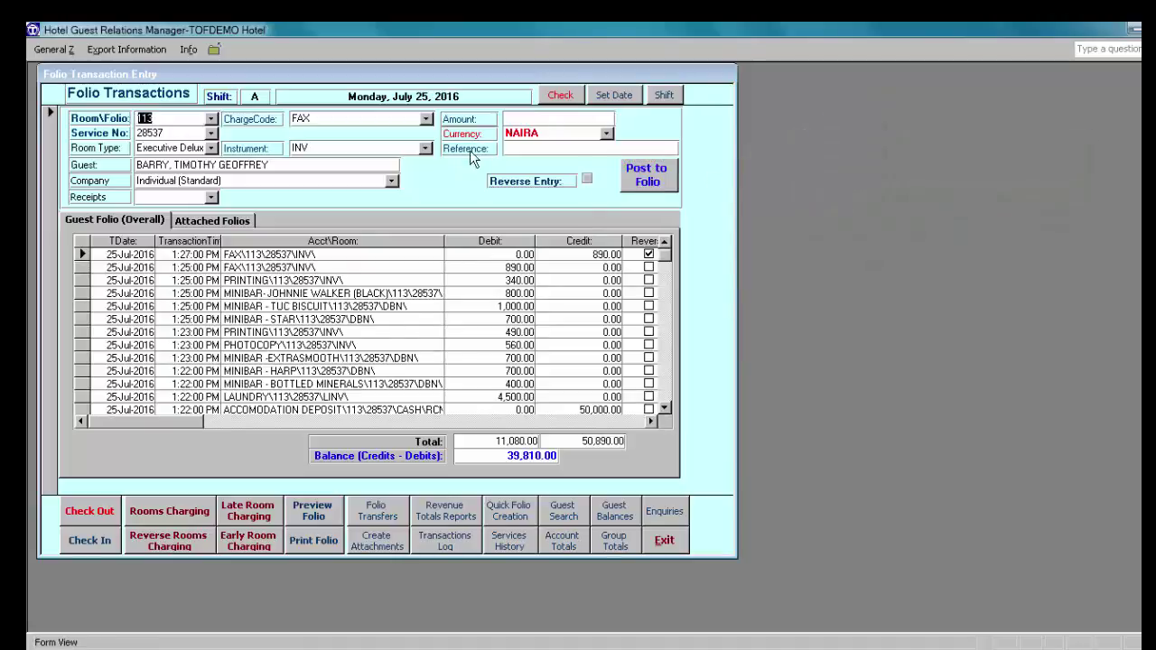
pyautogui.press('Tab')
# Step: Post a 340.00 PRINTING reverse entry to folio 113, then scroll the grid right
pyautogui.write('print')
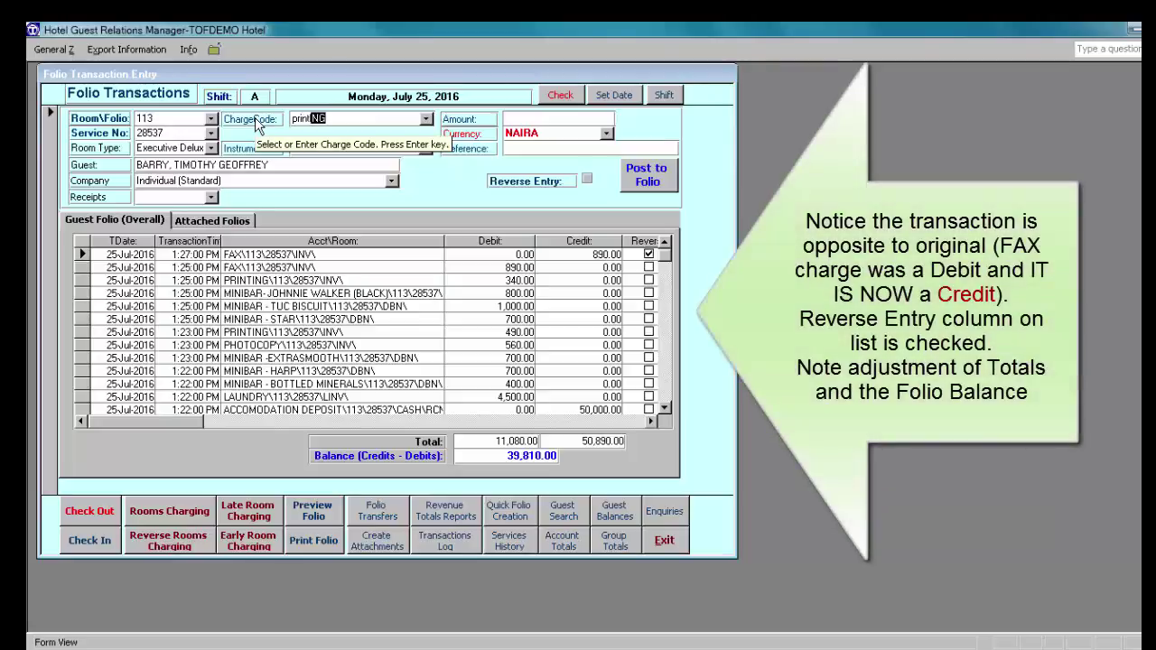
pyautogui.write('ing')
pyautogui.press('Return')
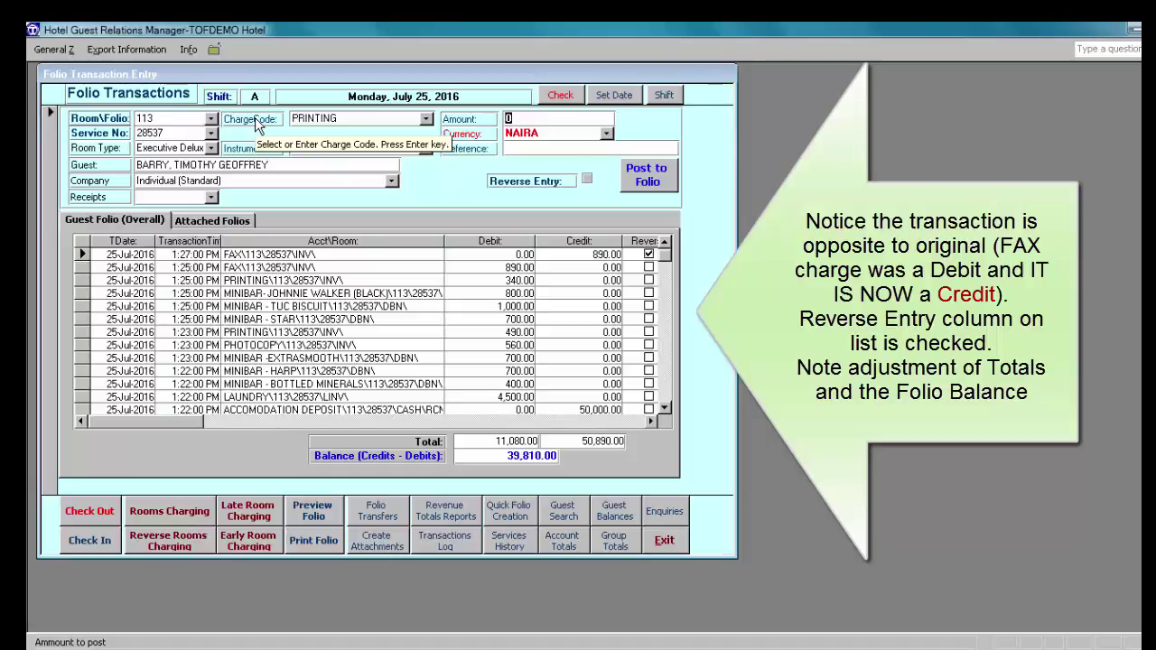
pyautogui.write('340')
pyautogui.press('Return')
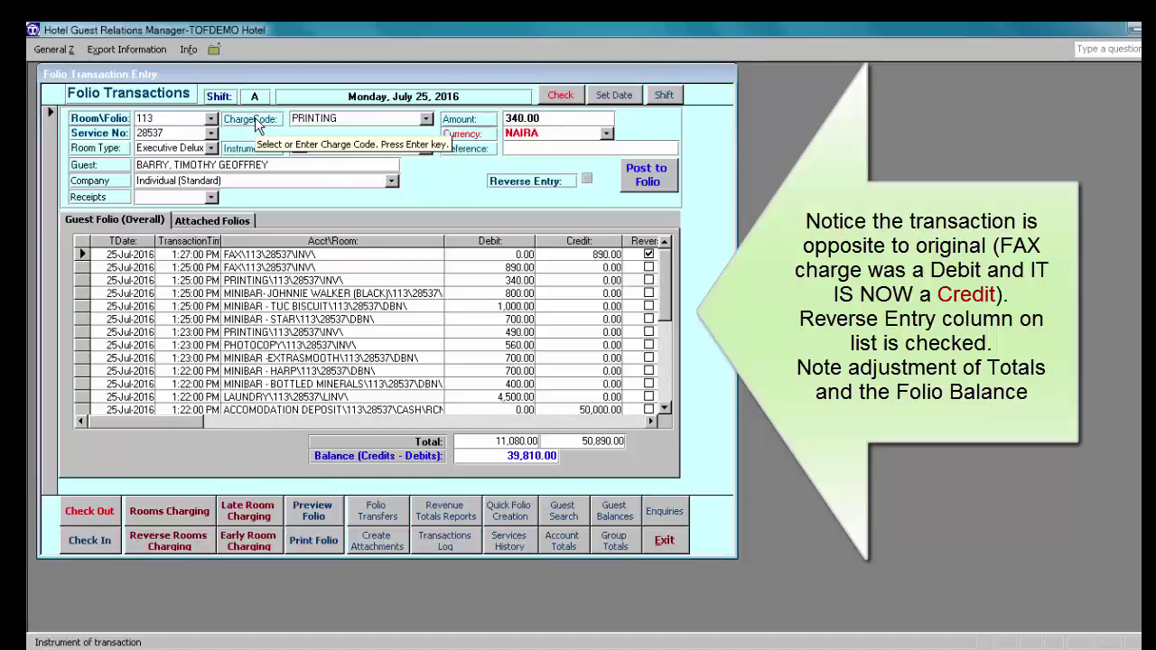
pyautogui.press('Return')
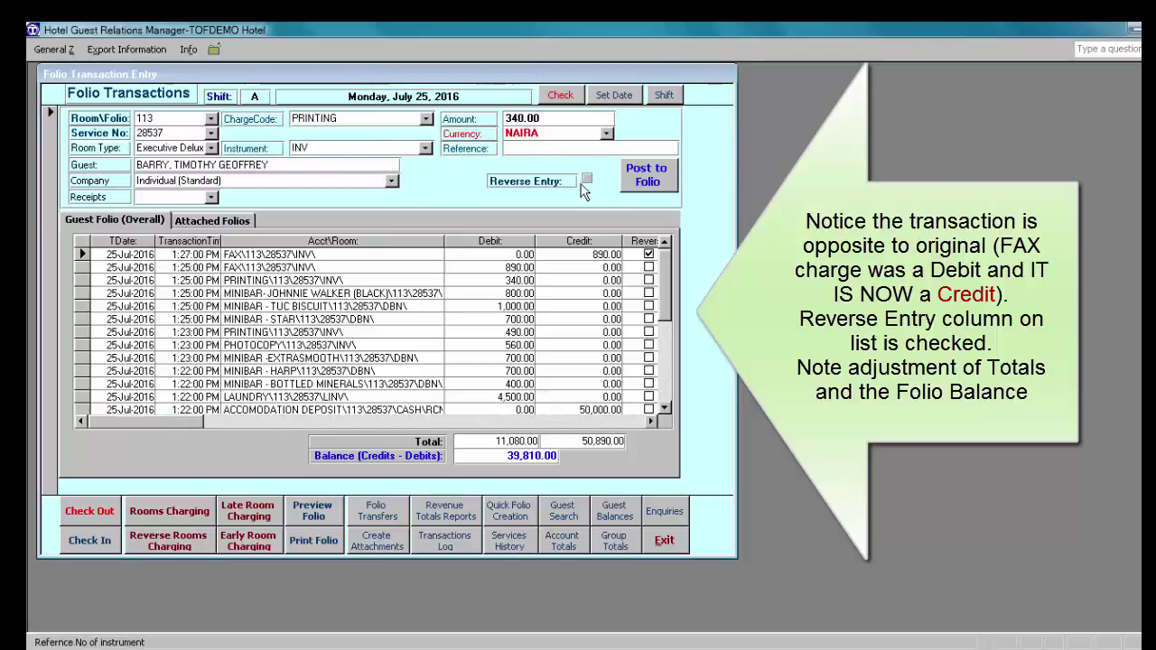
pyautogui.click(587, 180)
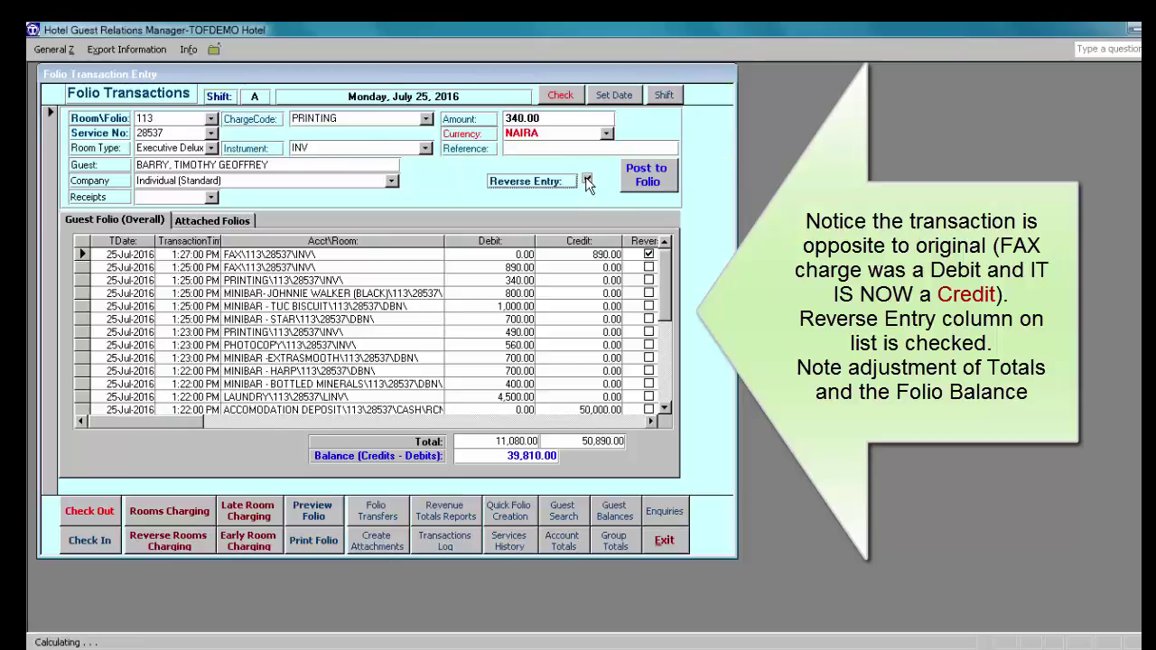
pyautogui.click(648, 173)
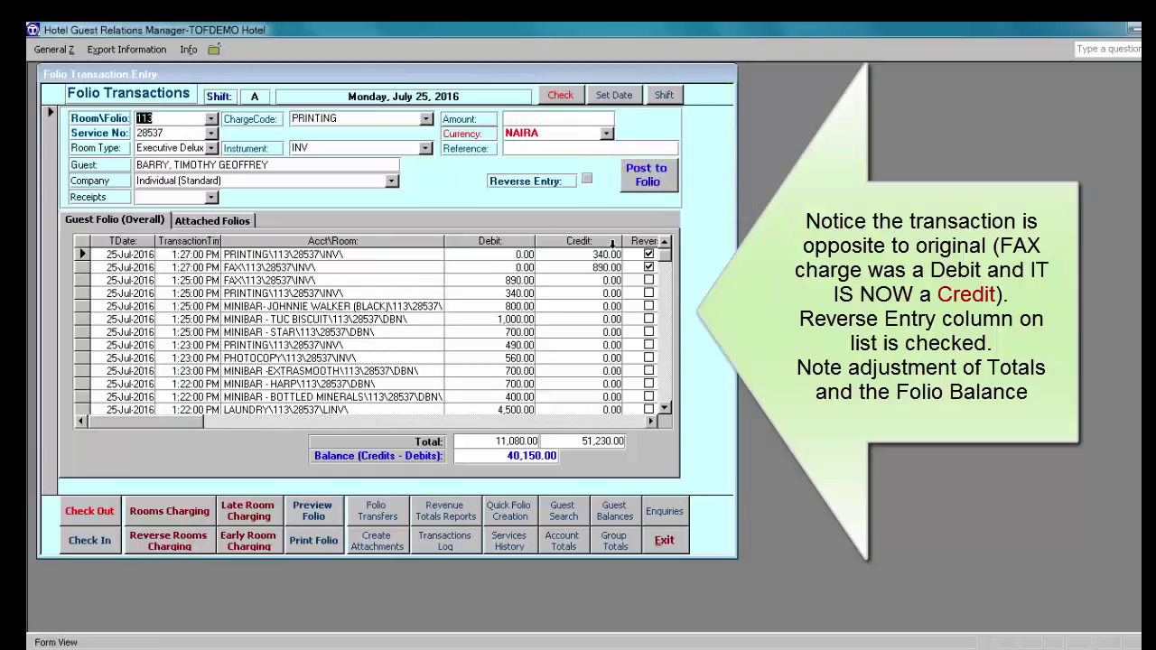
pyautogui.click(650, 421)
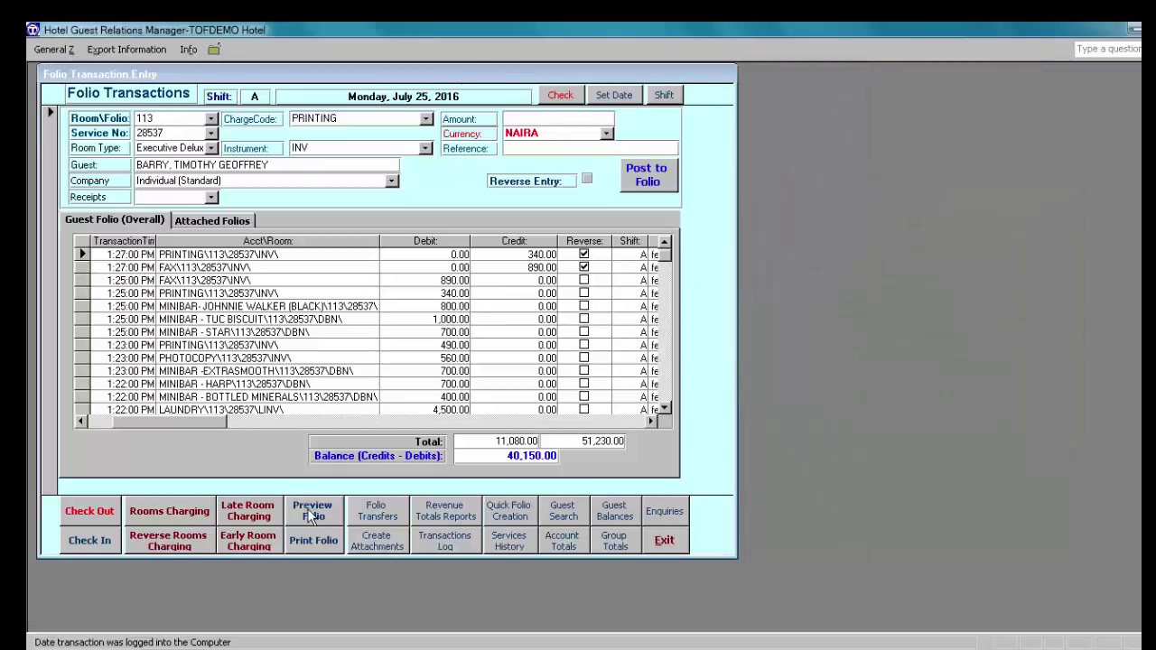
pyautogui.click(313, 512)
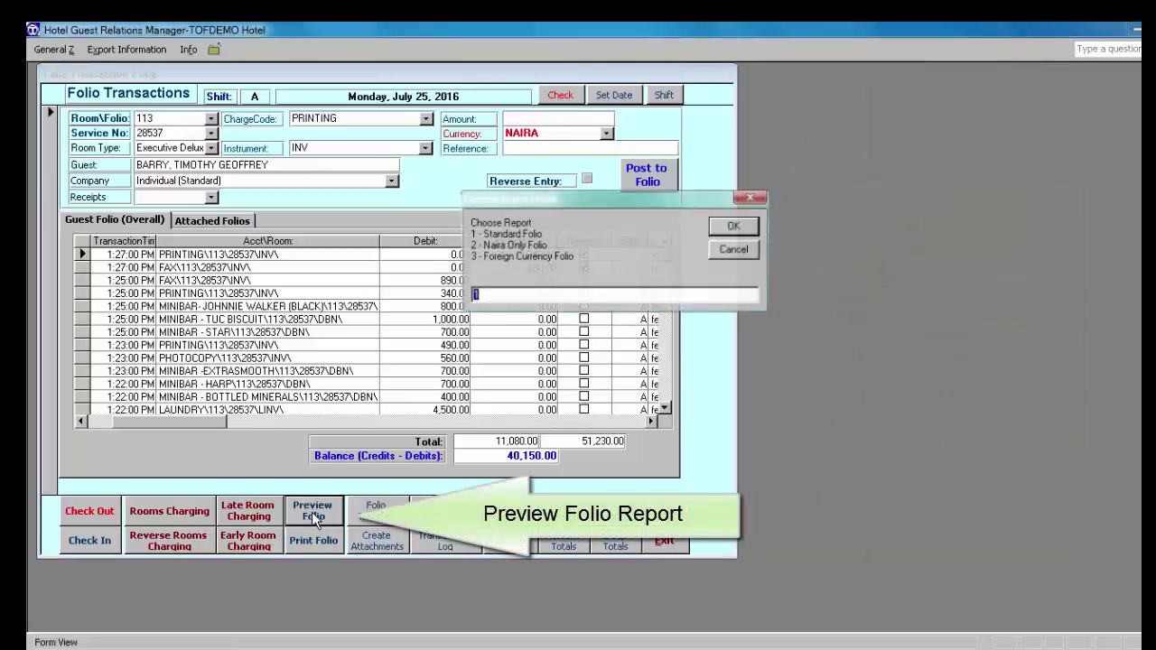
pyautogui.click(739, 231)
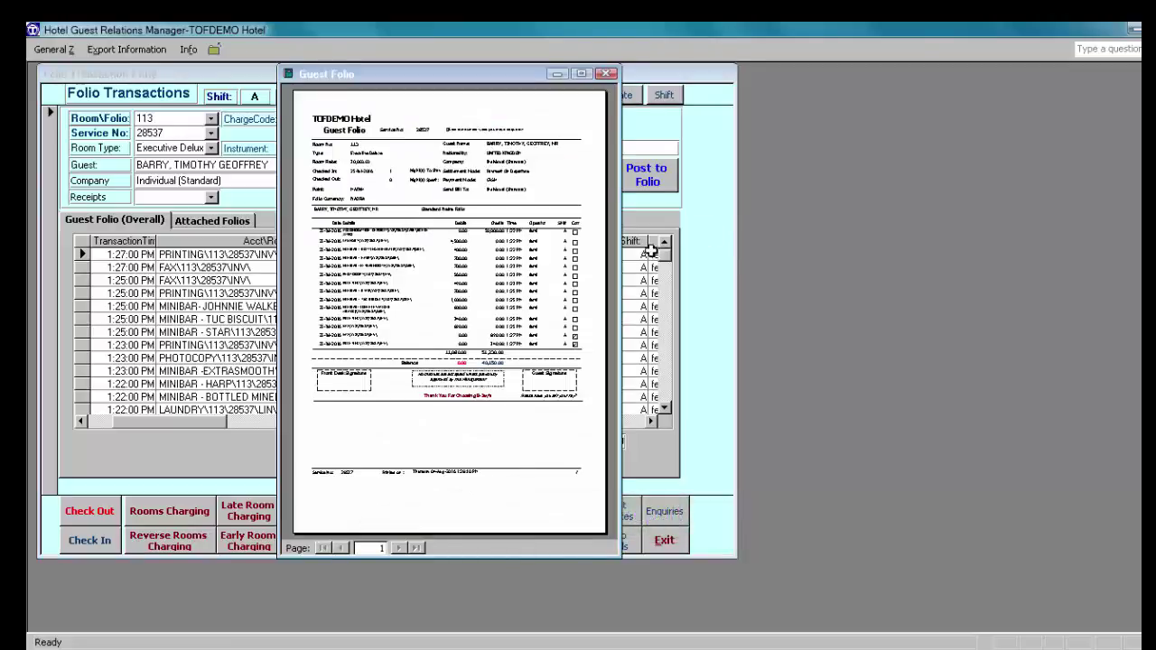
pyautogui.click(581, 74)
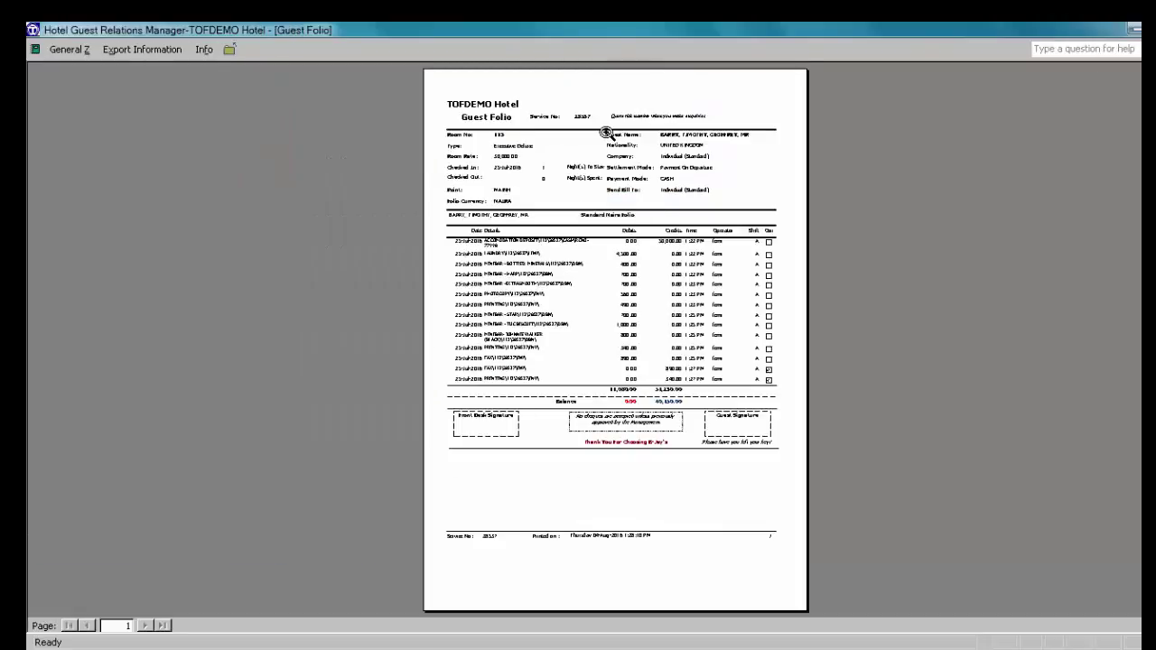
pyautogui.click(606, 133)
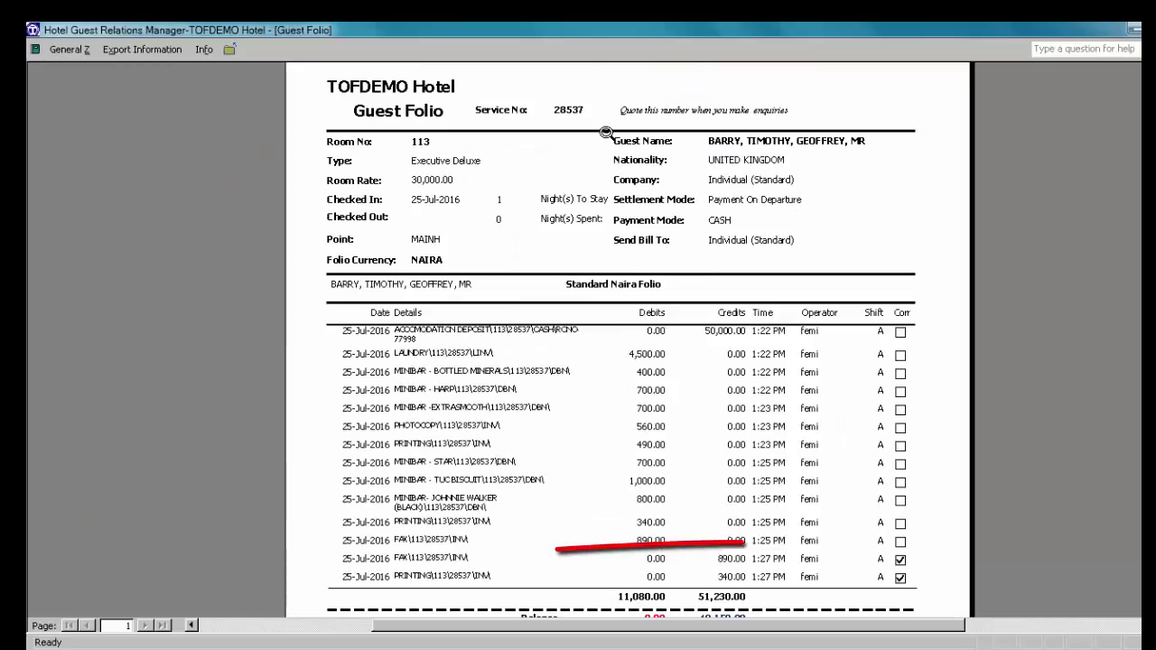
pyautogui.click(650, 165)
pyautogui.click(650, 165)
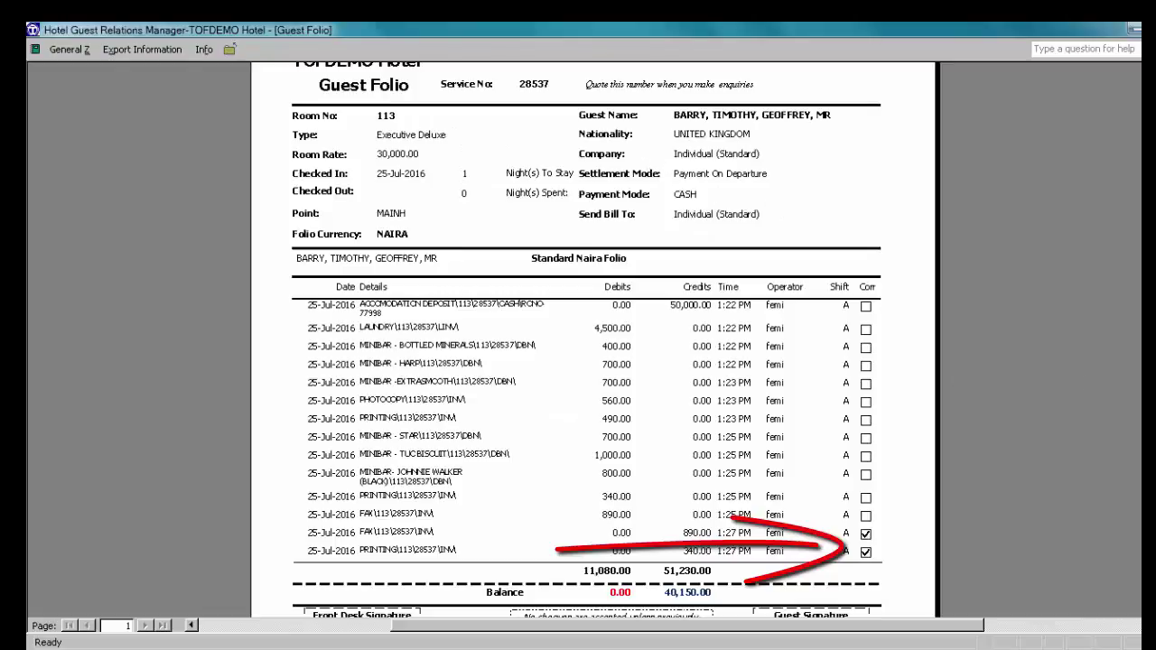
pyautogui.scroll(-1, 586, 339)
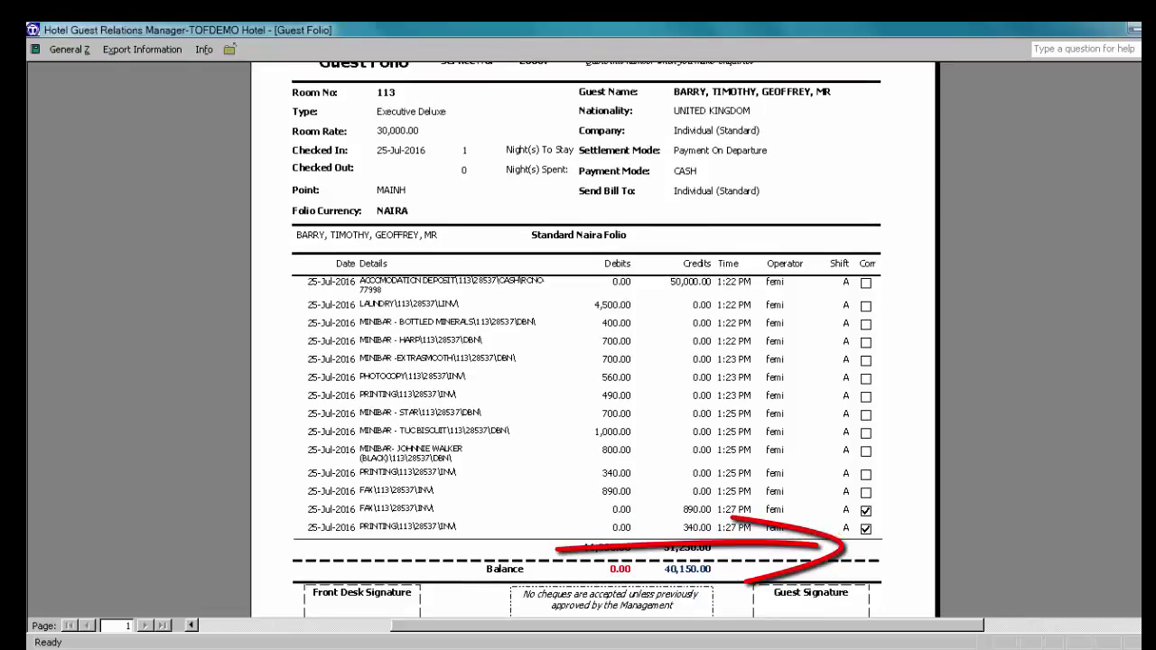
pyautogui.scroll(-1, 587, 339)
pyautogui.scroll(1, 587, 338)
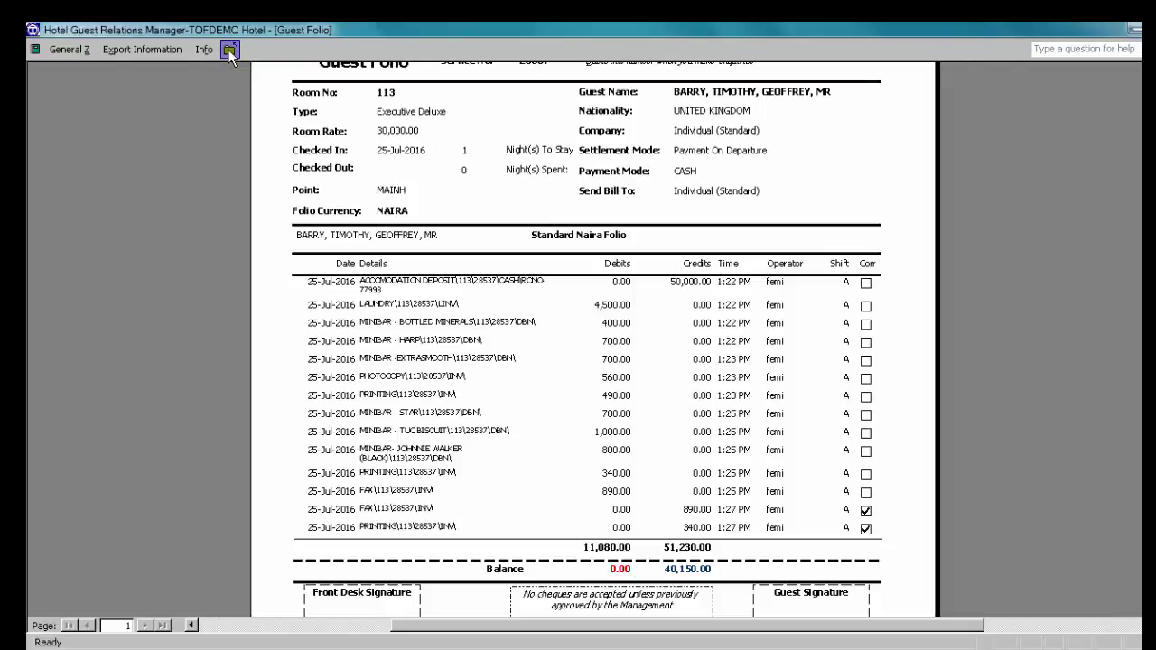
# Step: Close room 113's guest folio preview and exit the Folio Transactions form
pyautogui.click(228, 50)
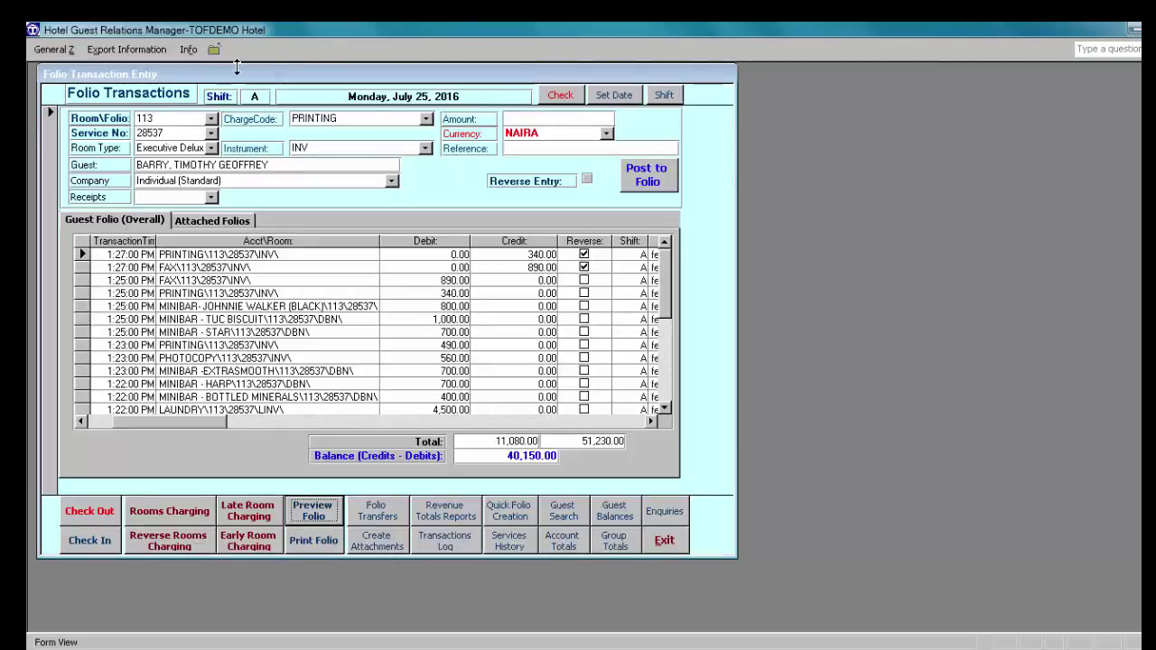
pyautogui.click(665, 544)
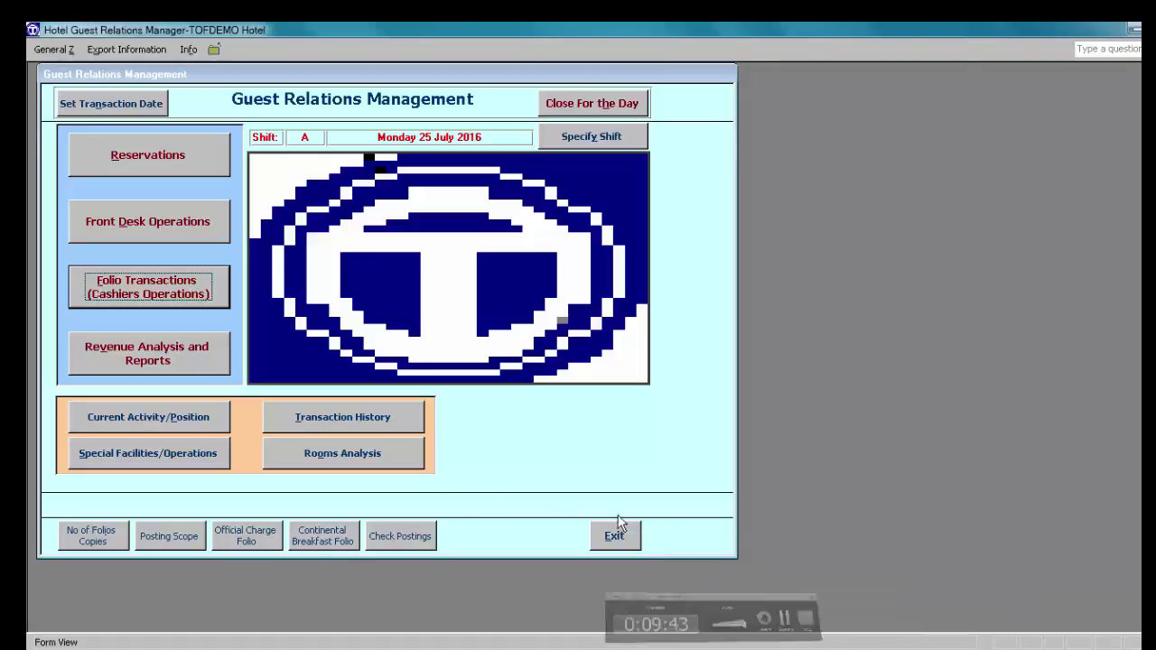
# Step: Open Folio Transactions and load room 212's folio (service no. 28538, Standard, balance 0.00)
pyautogui.click(135, 289)
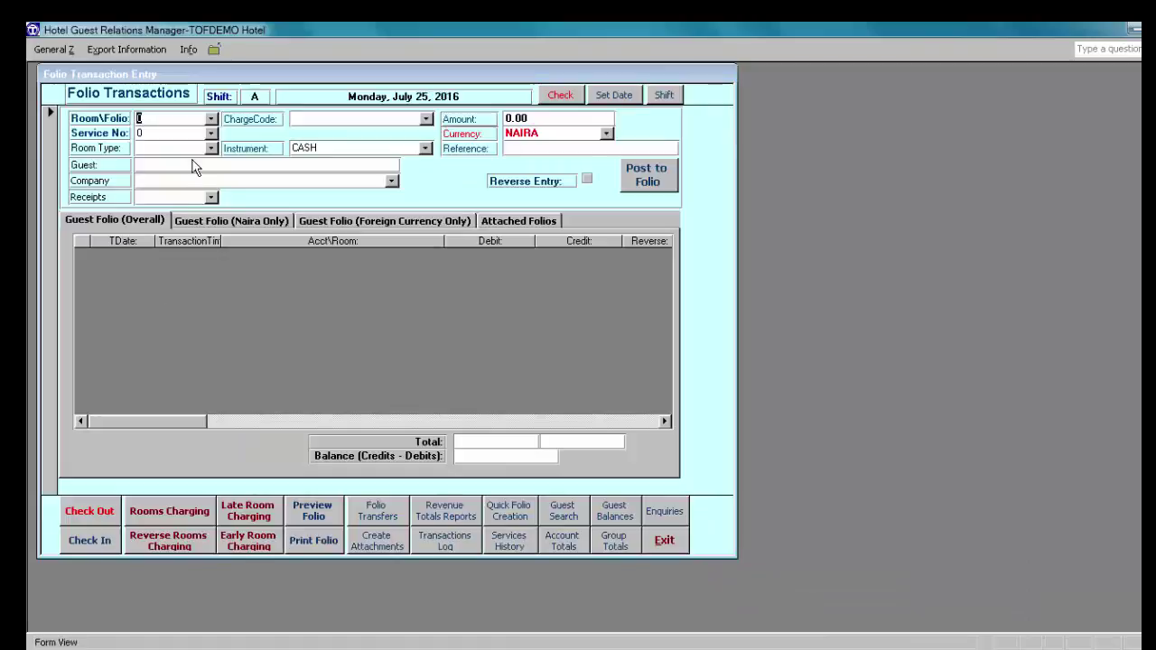
pyautogui.click(212, 119)
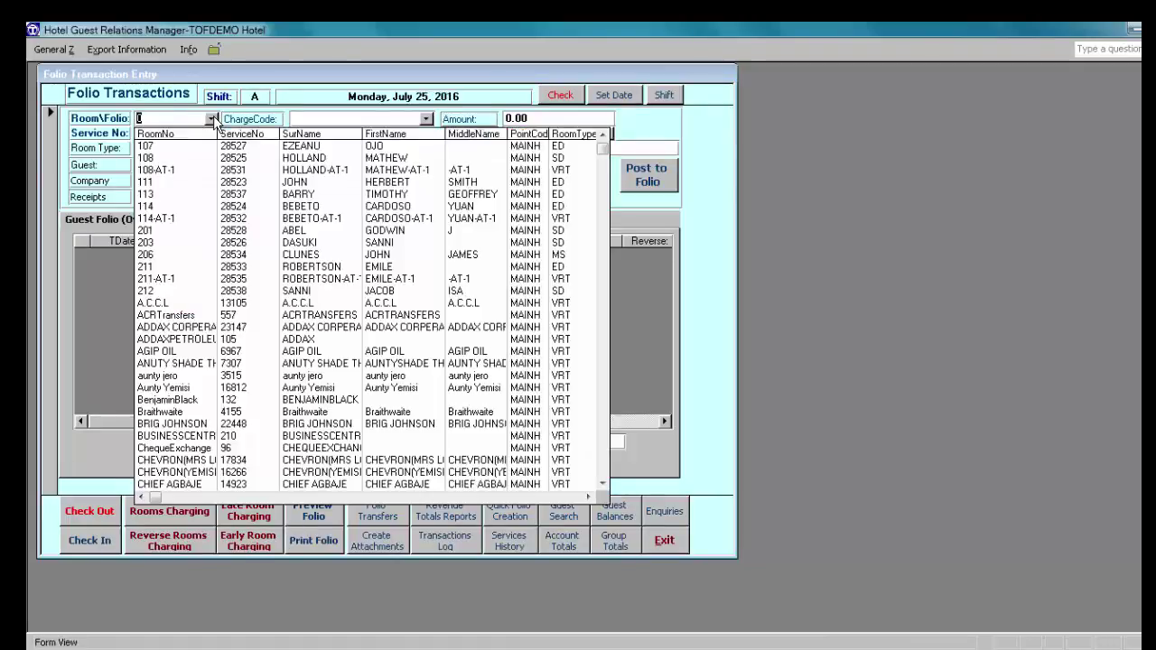
pyautogui.click(199, 289)
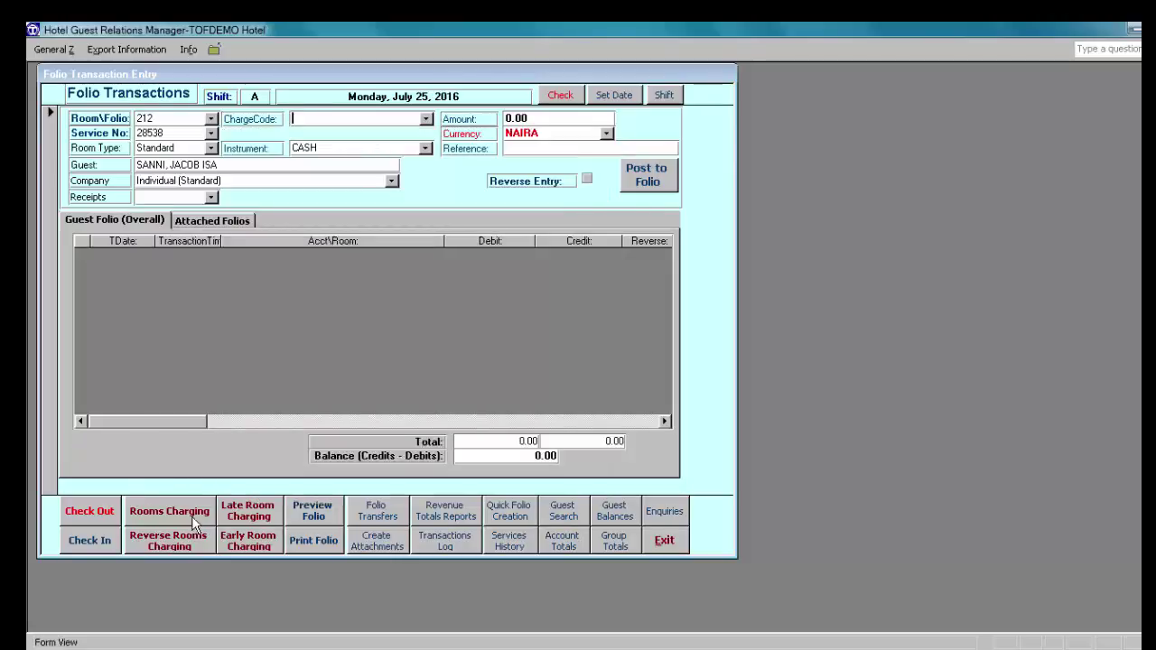
# Step: Early-charge room 212 its Standard room rate, confirming both prompts and the success message
pyautogui.click(253, 546)
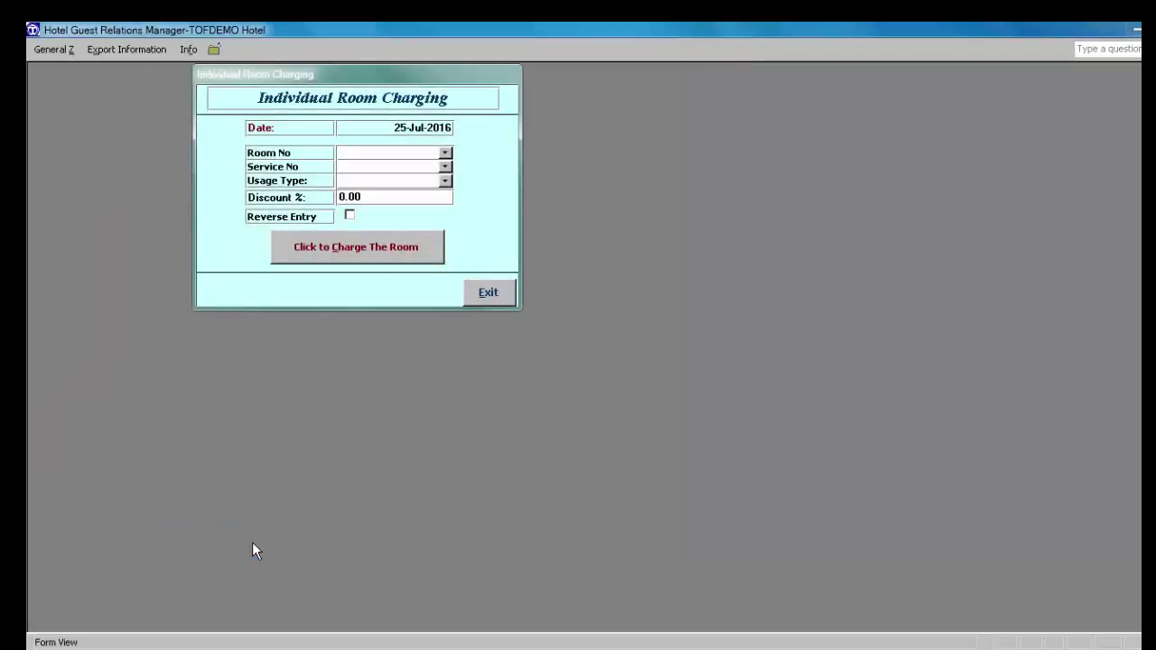
pyautogui.click(445, 152)
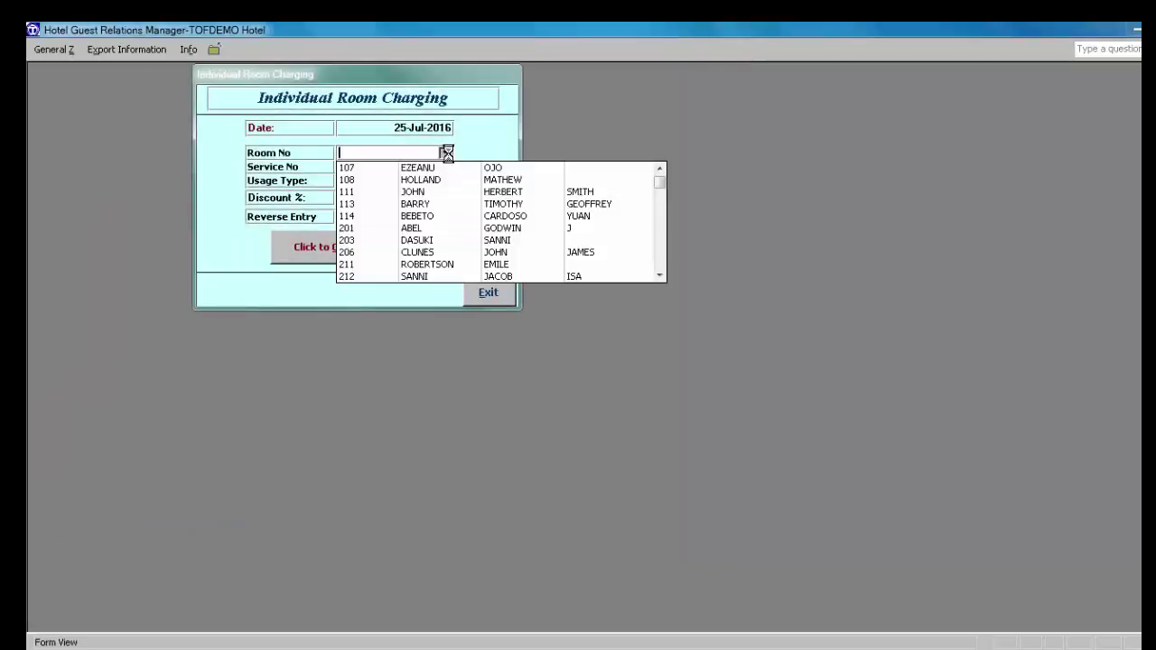
pyautogui.click(428, 278)
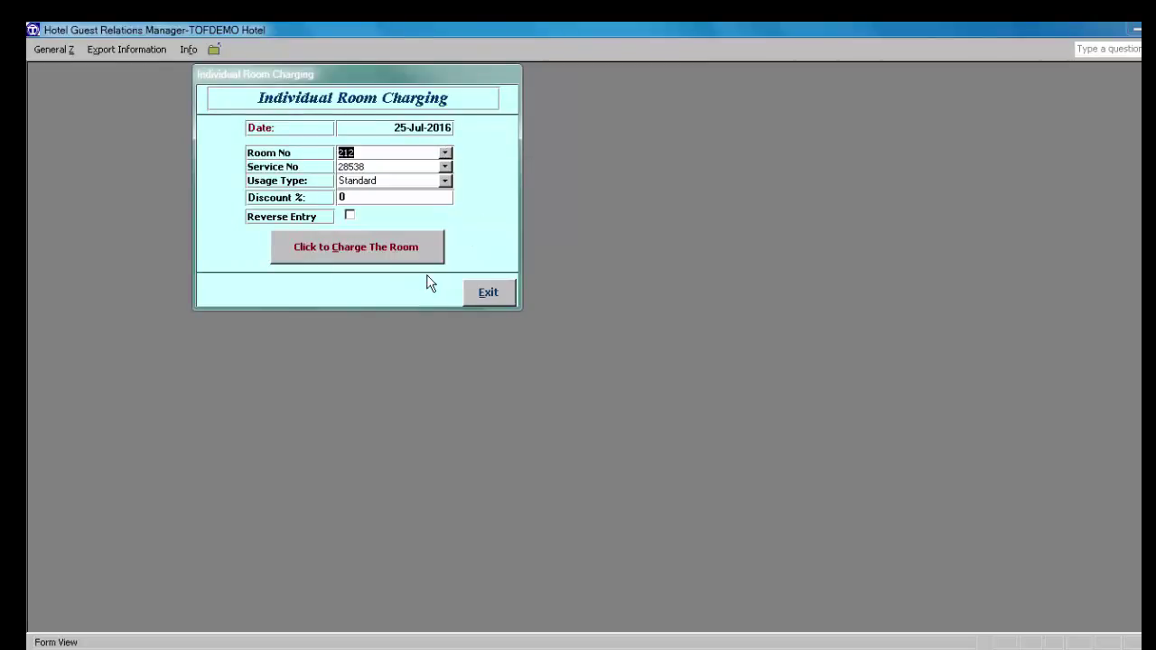
pyautogui.click(353, 247)
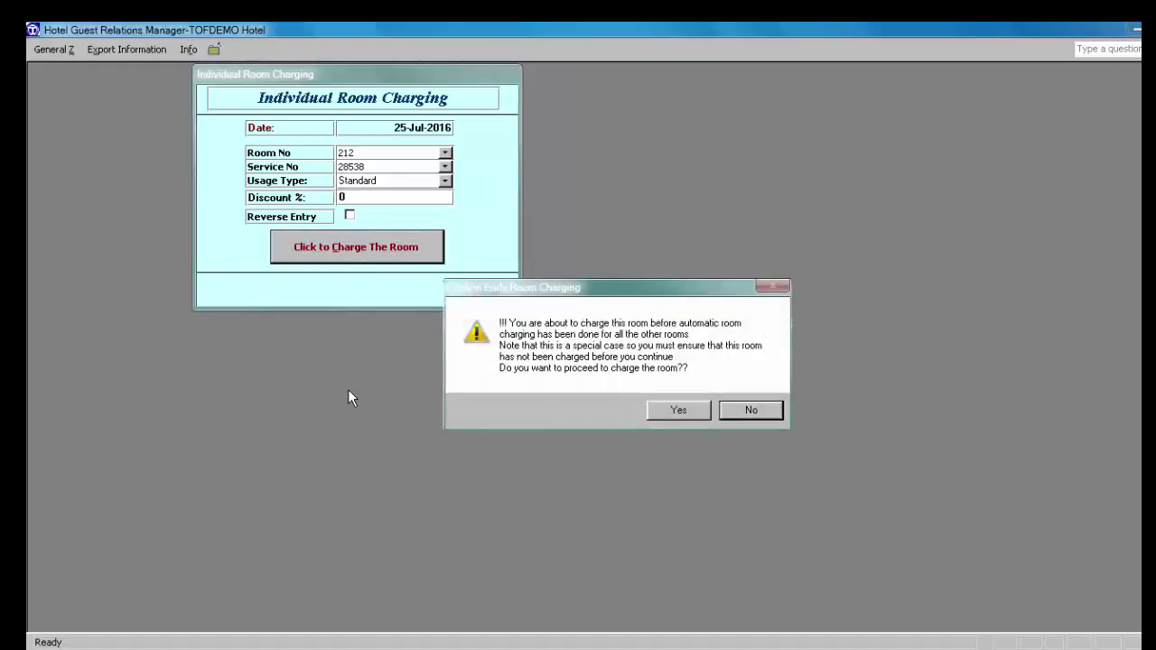
pyautogui.click(677, 412)
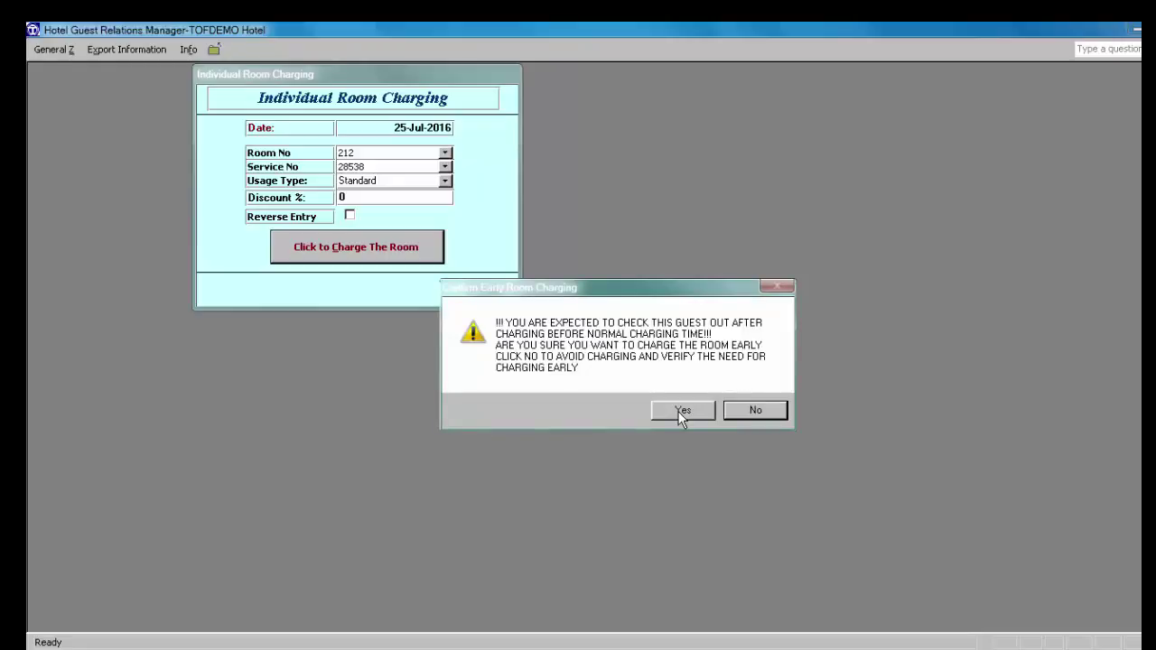
pyautogui.click(678, 411)
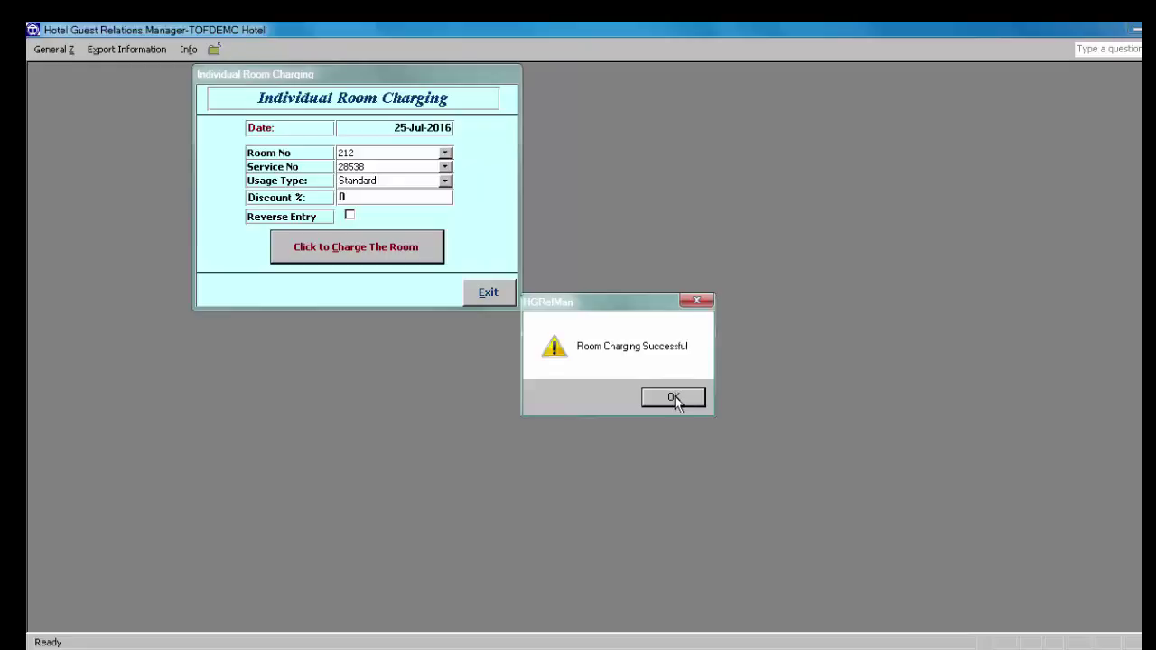
pyautogui.click(676, 397)
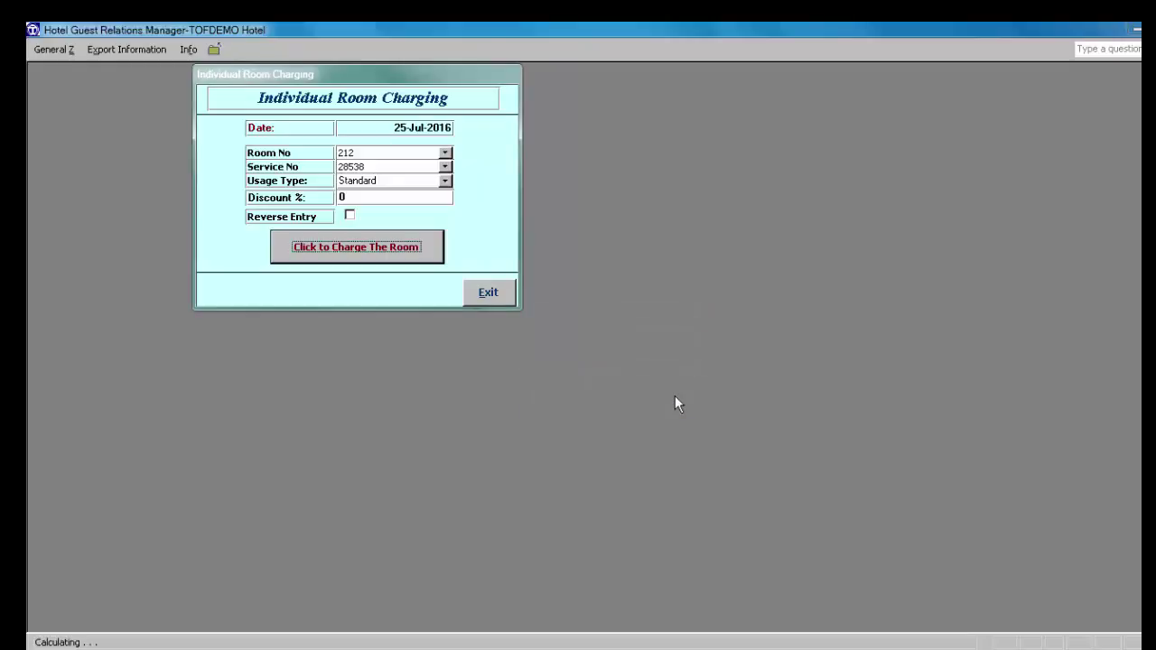
pyautogui.click(487, 294)
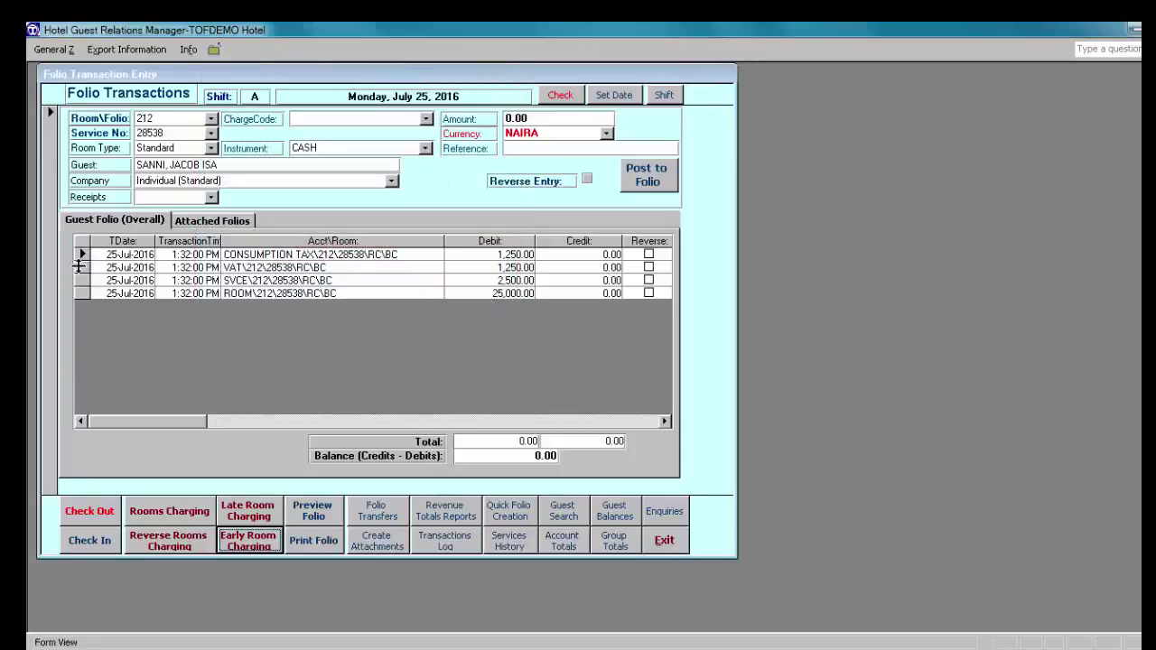
pyautogui.click(323, 511)
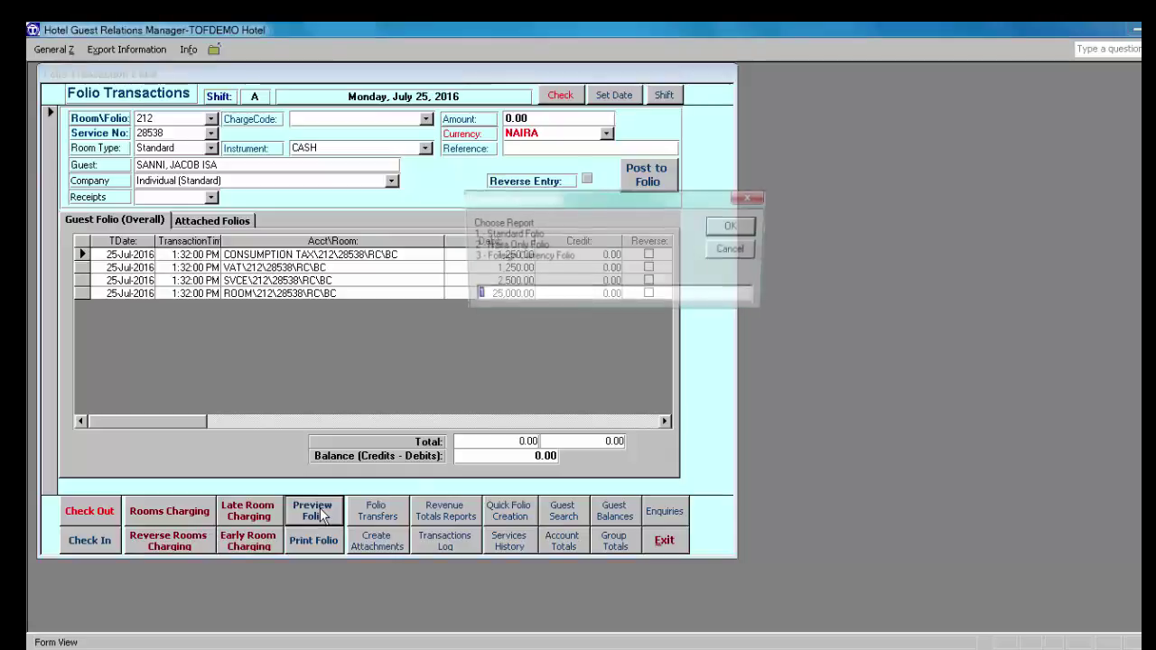
pyautogui.click(737, 226)
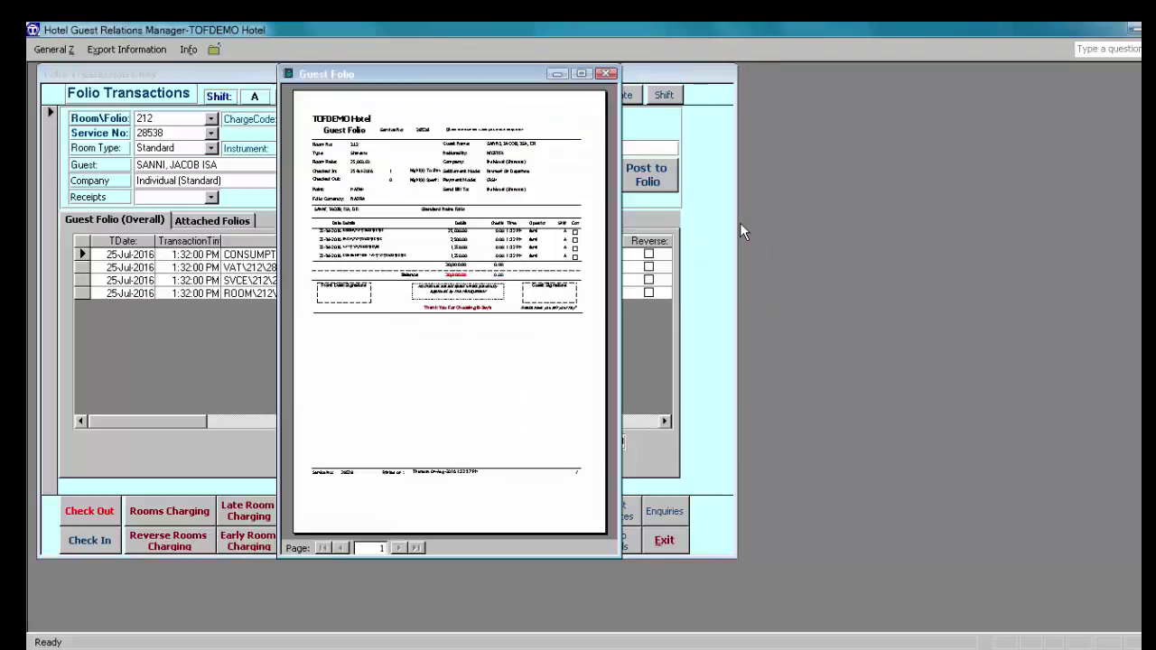
pyautogui.click(582, 72)
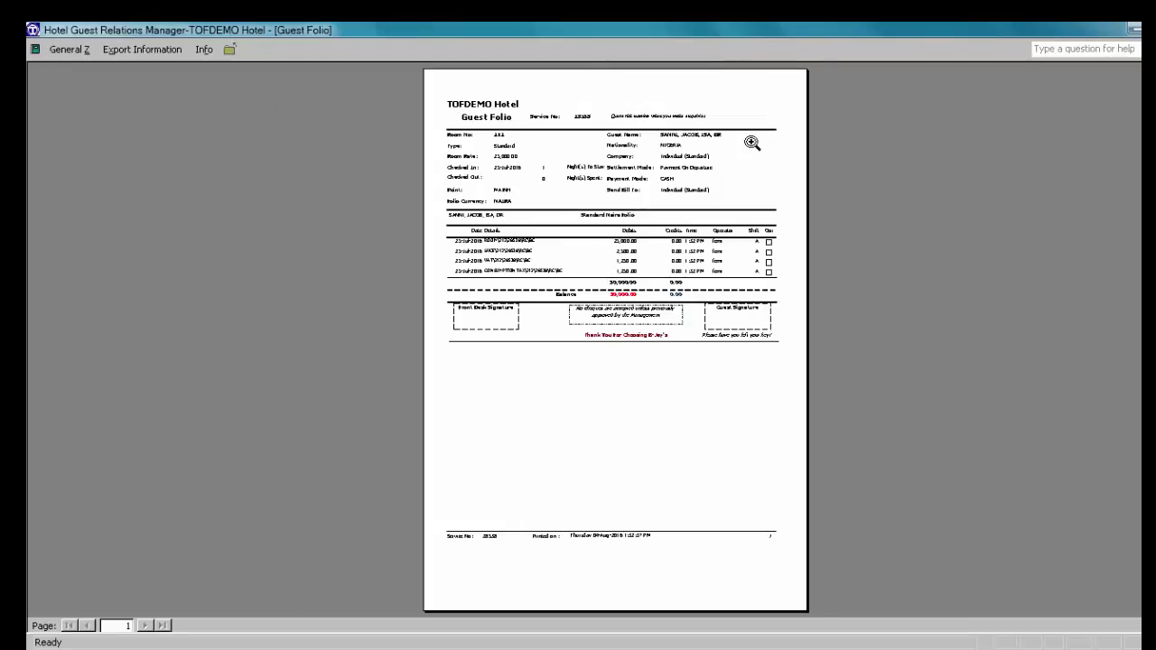
pyautogui.click(677, 150)
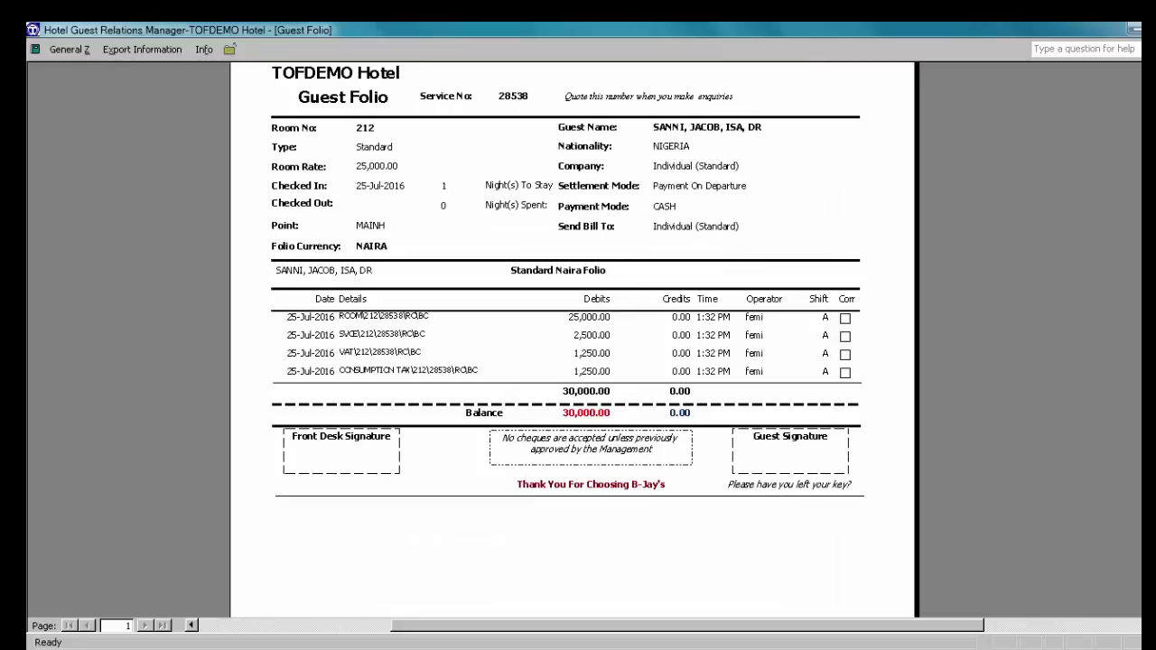
pyautogui.scroll(4, 575, 343)
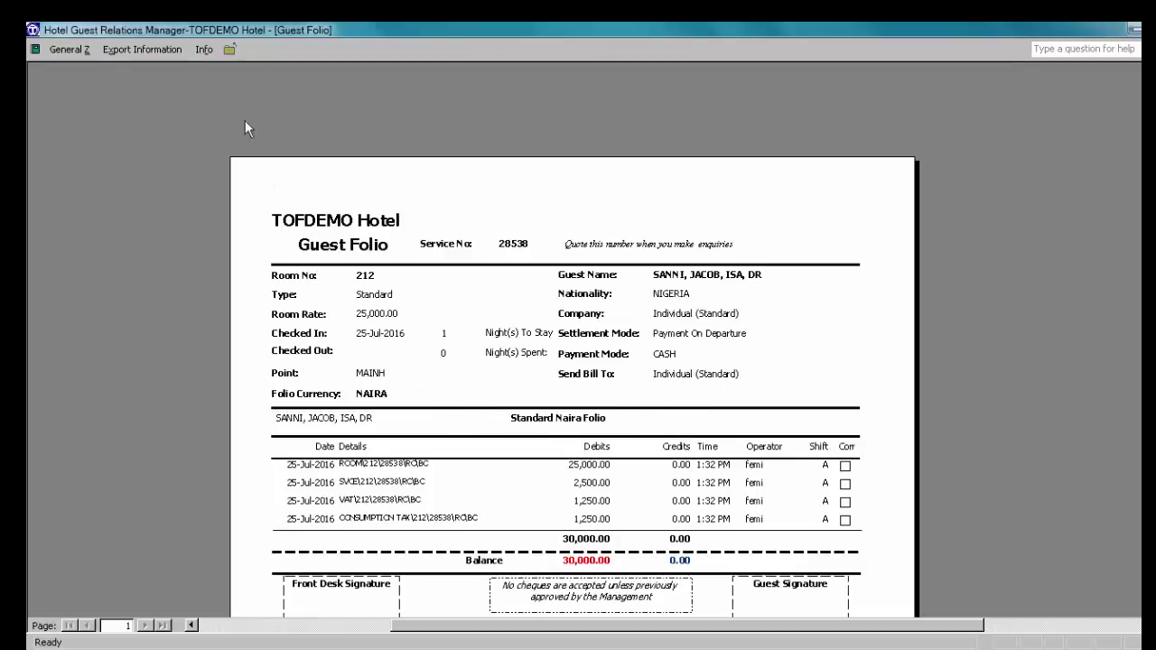
pyautogui.click(230, 51)
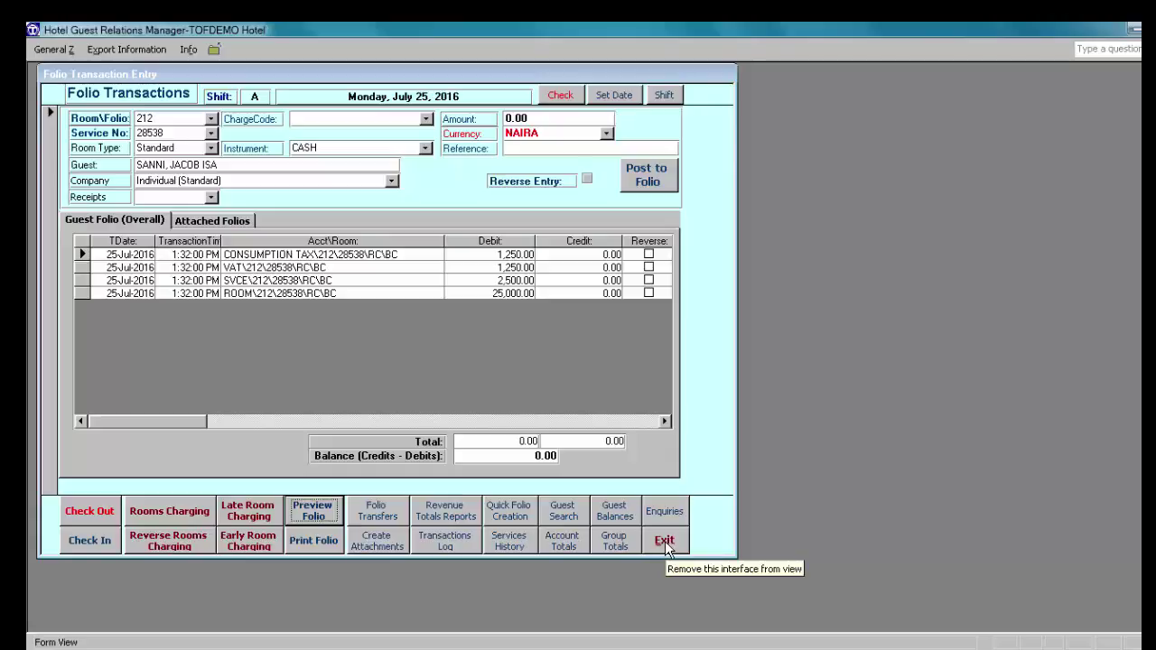
# Step: Exit Folio Transactions and start a new check-in from Front Desk Operations, dismissing the no-show warning
pyautogui.click(665, 545)
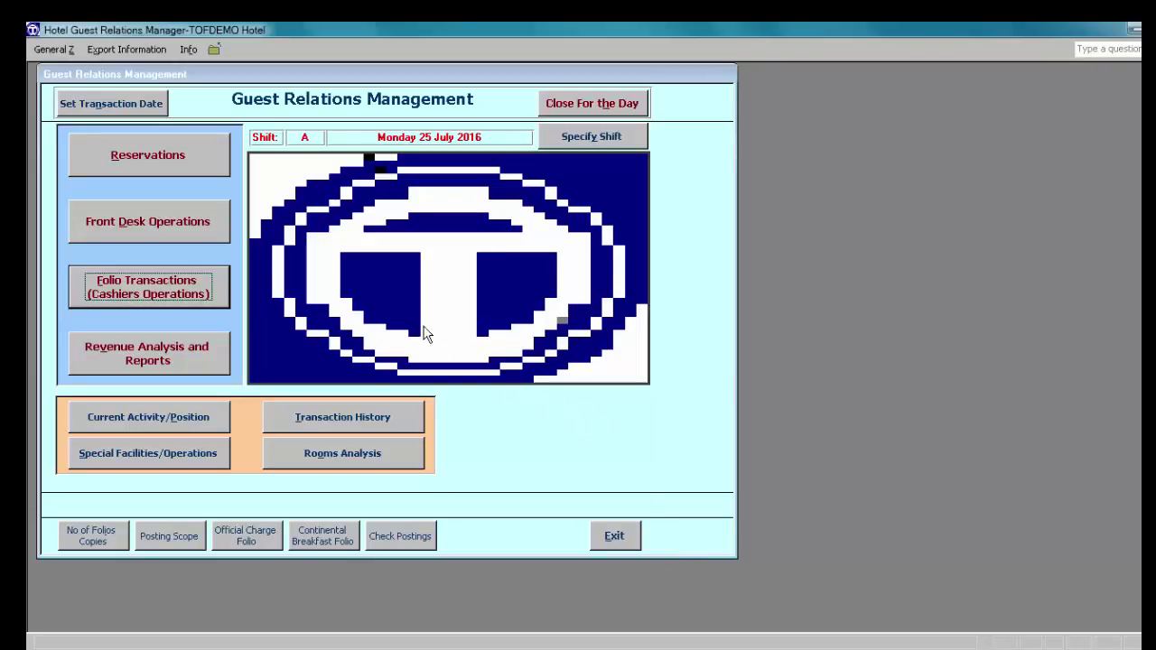
pyautogui.click(144, 223)
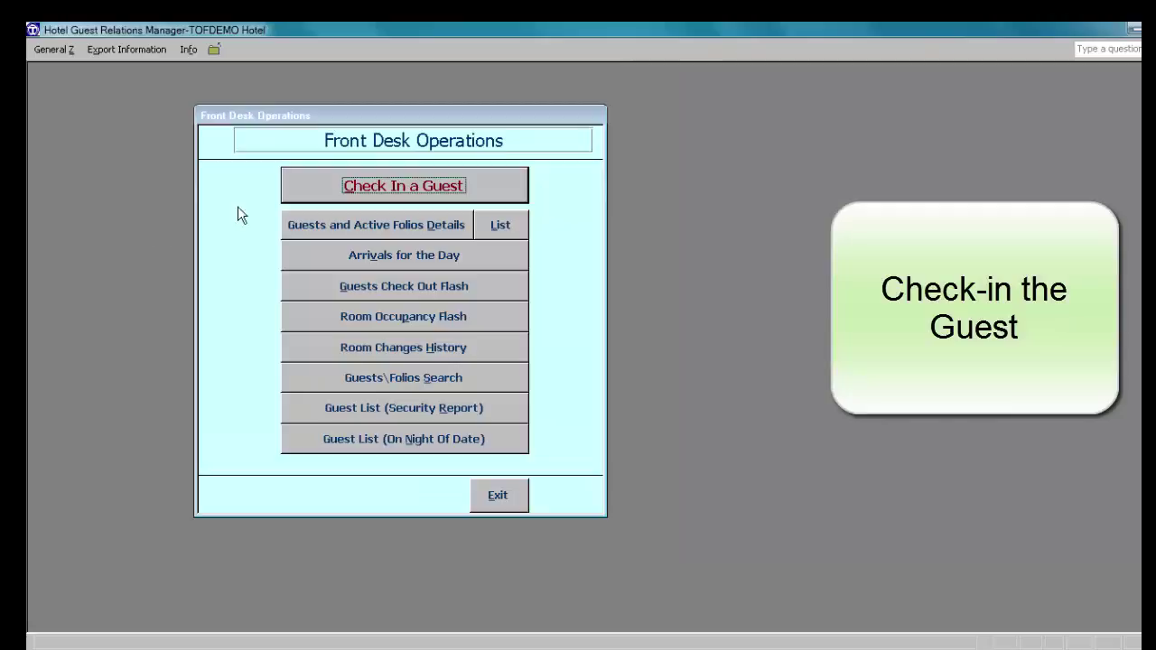
pyautogui.click(426, 187)
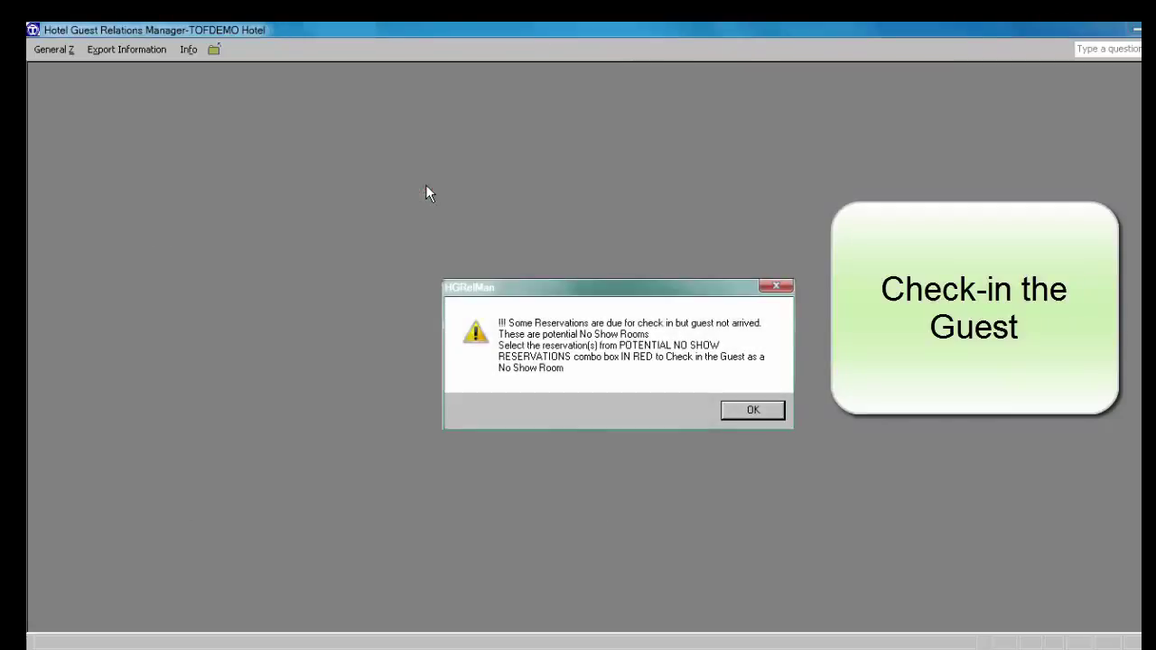
pyautogui.click(754, 411)
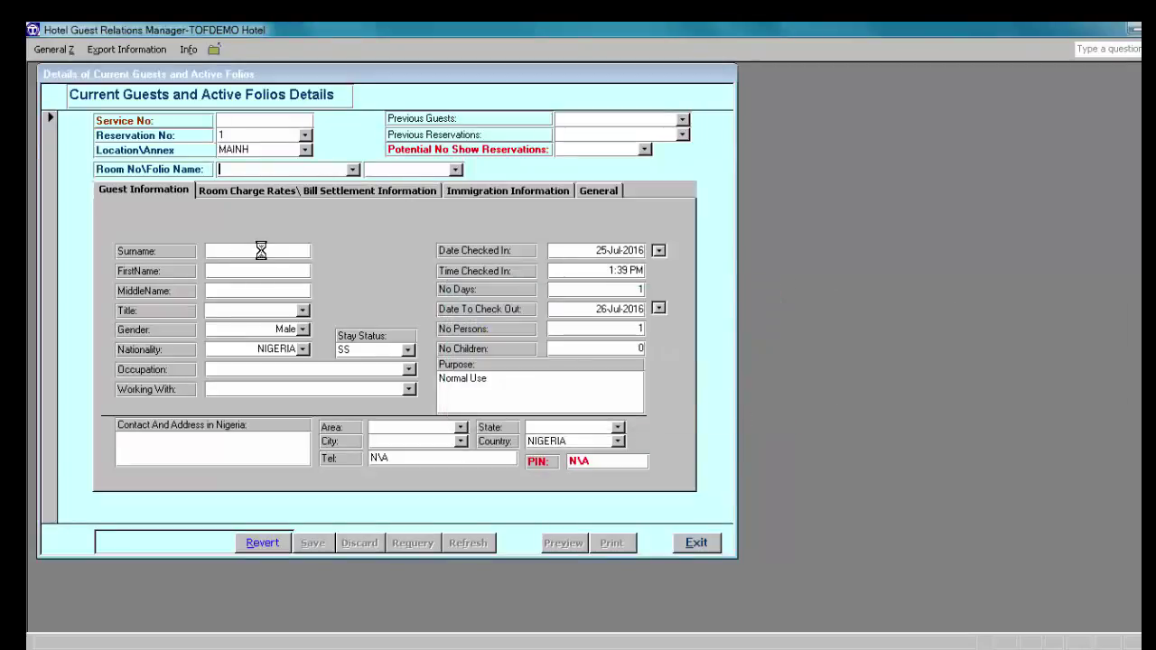
# Step: Assign vacant room 115 to the new guest and enter their surname, first and middle names
pyautogui.click(352, 169)
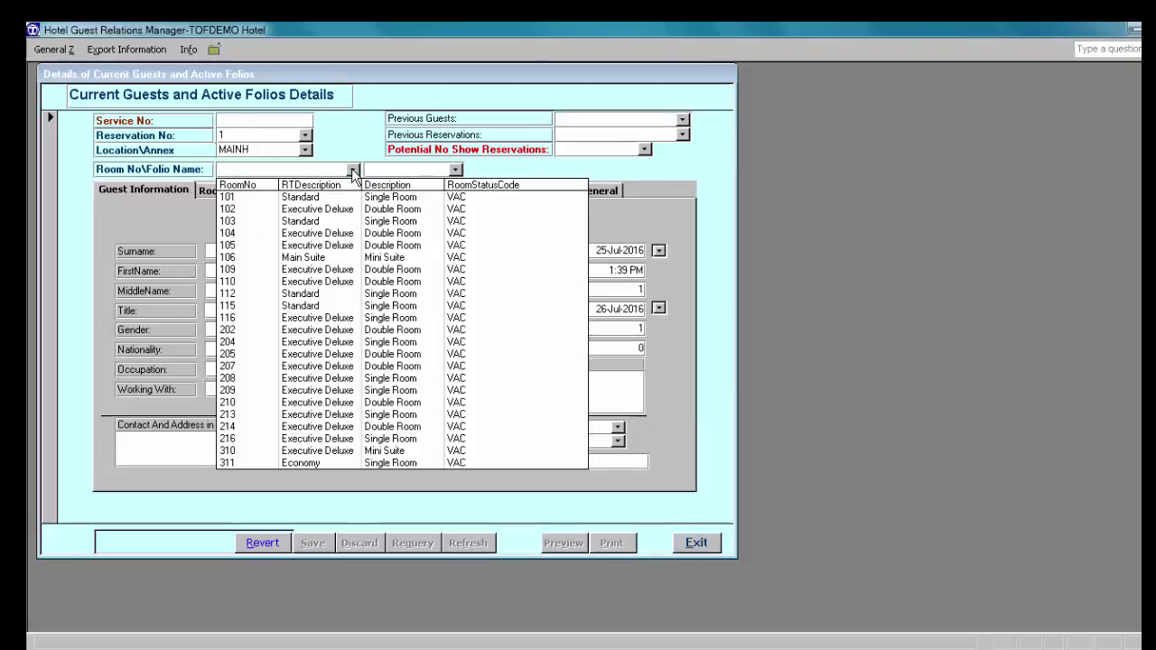
pyautogui.click(271, 304)
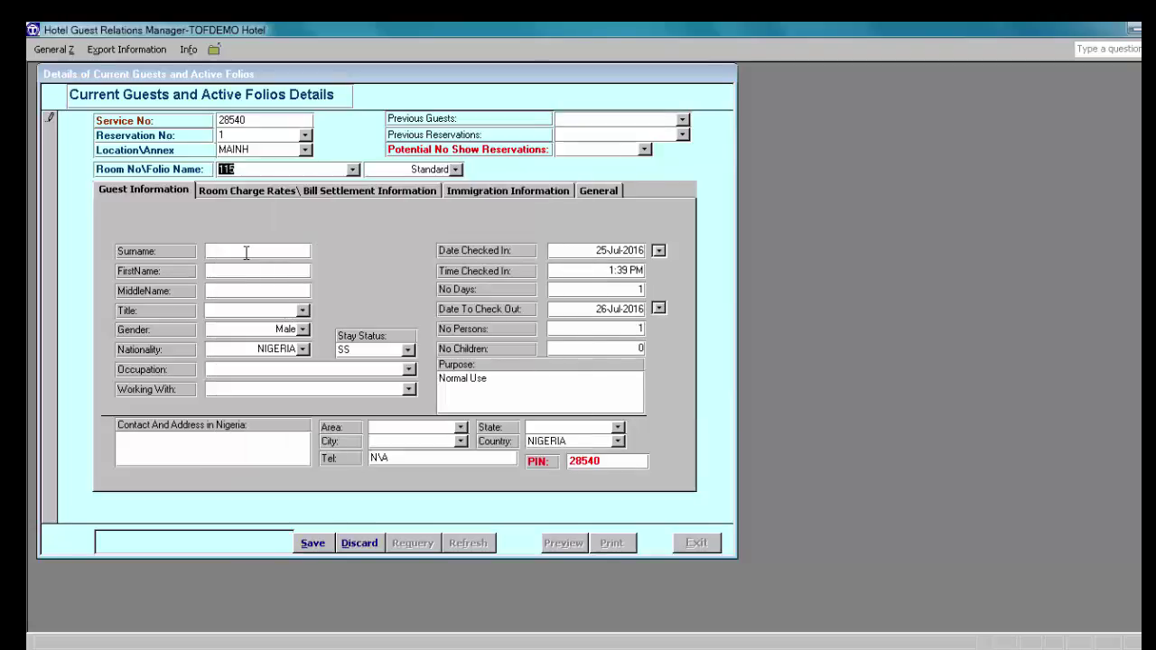
pyautogui.click(248, 250)
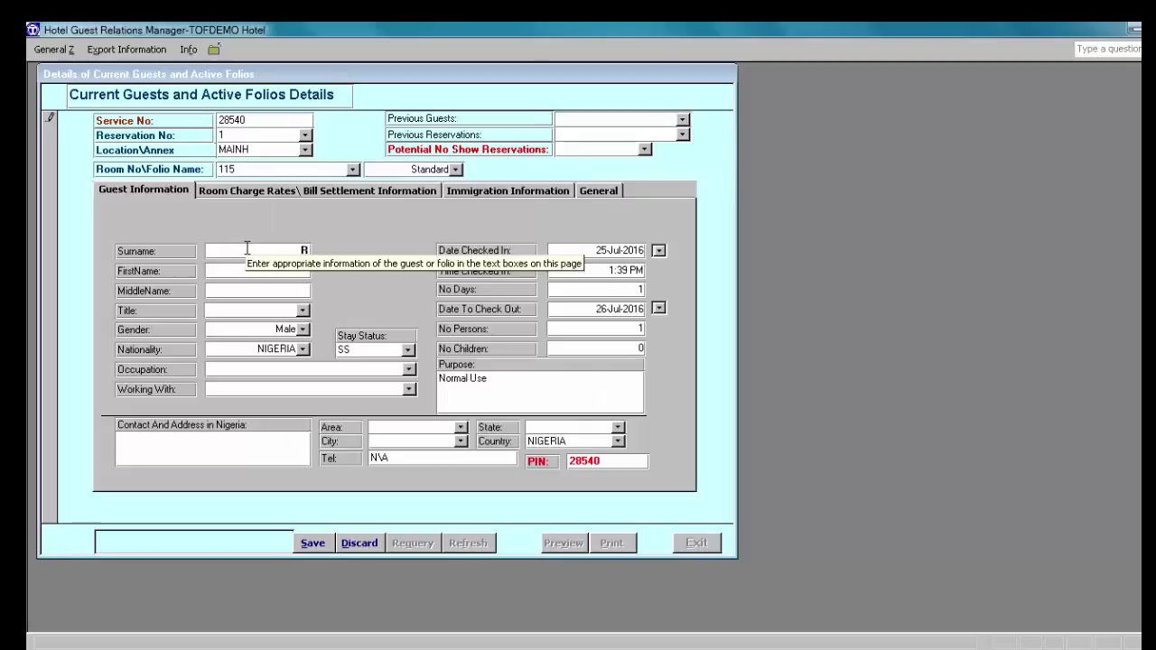
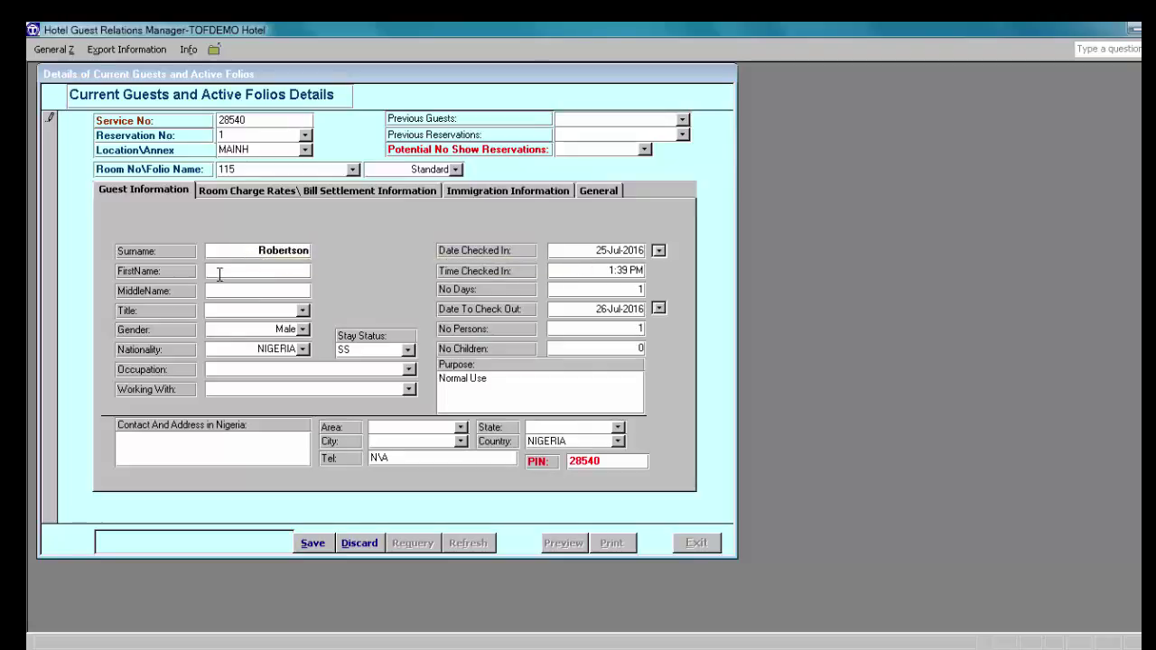
pyautogui.click(270, 273)
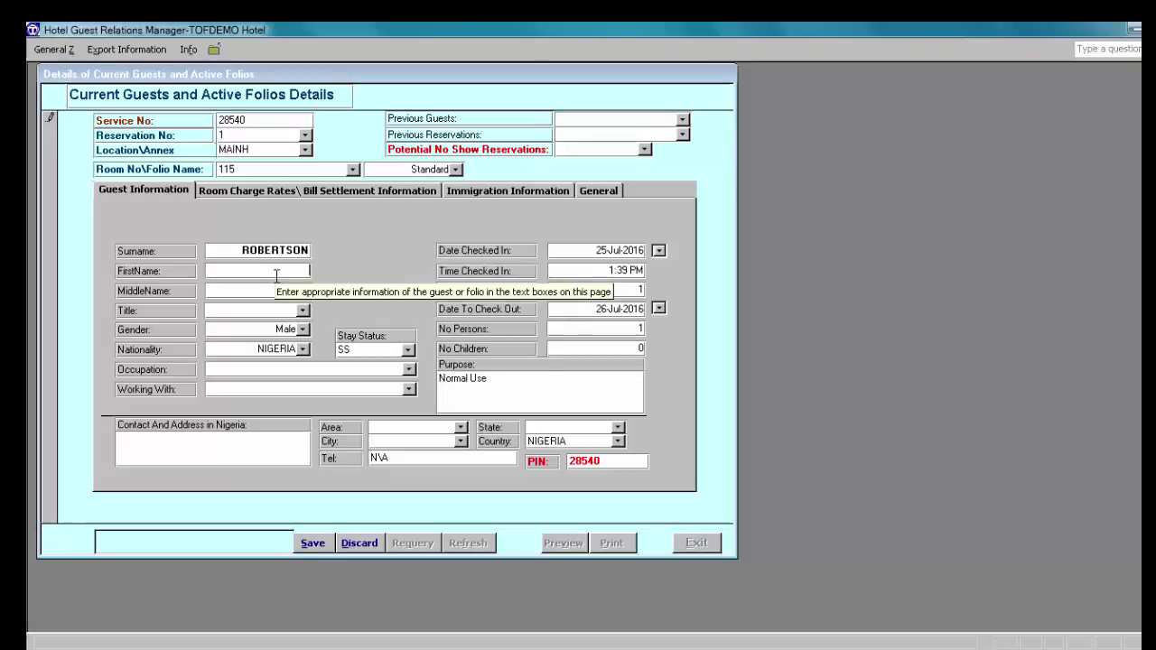
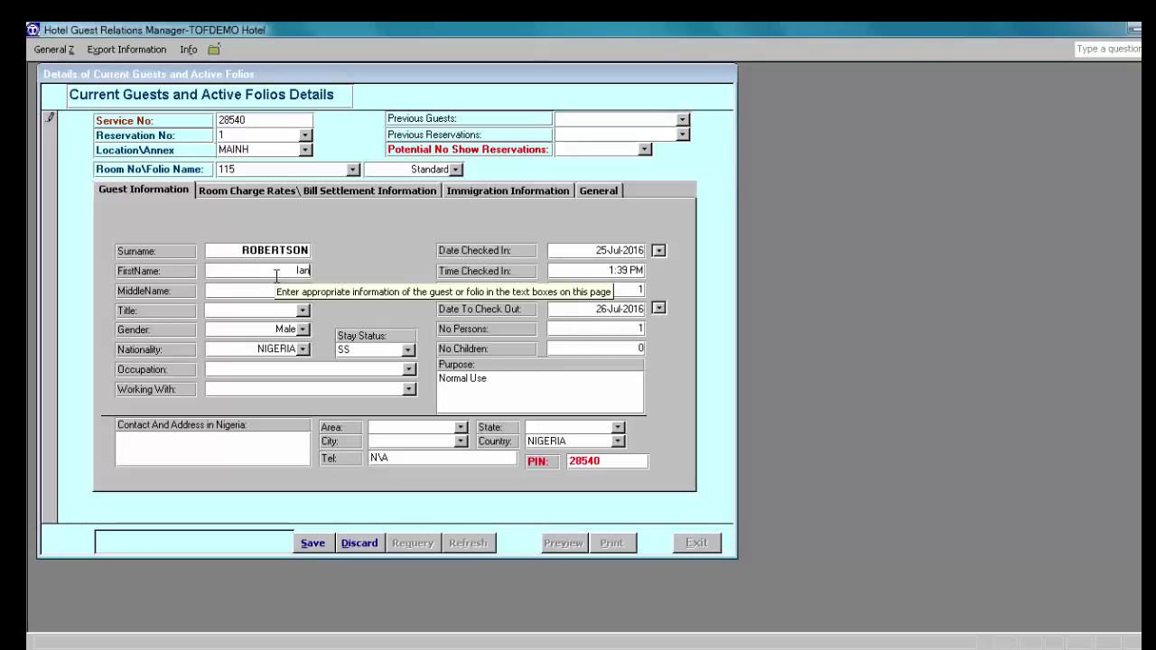
pyautogui.click(265, 290)
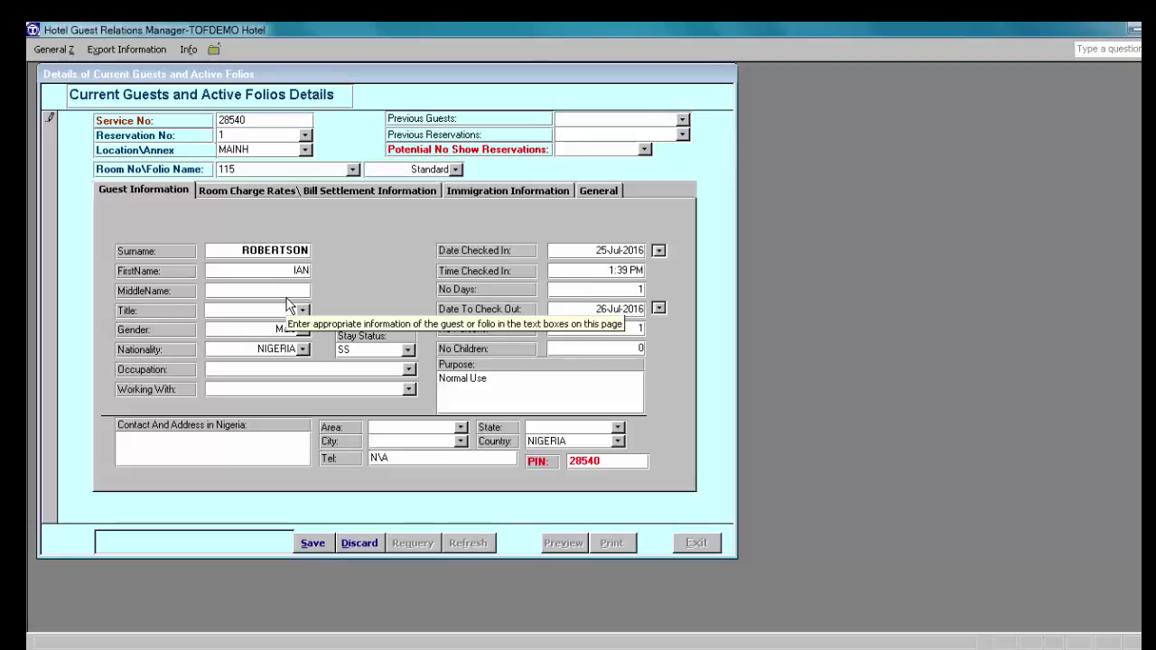
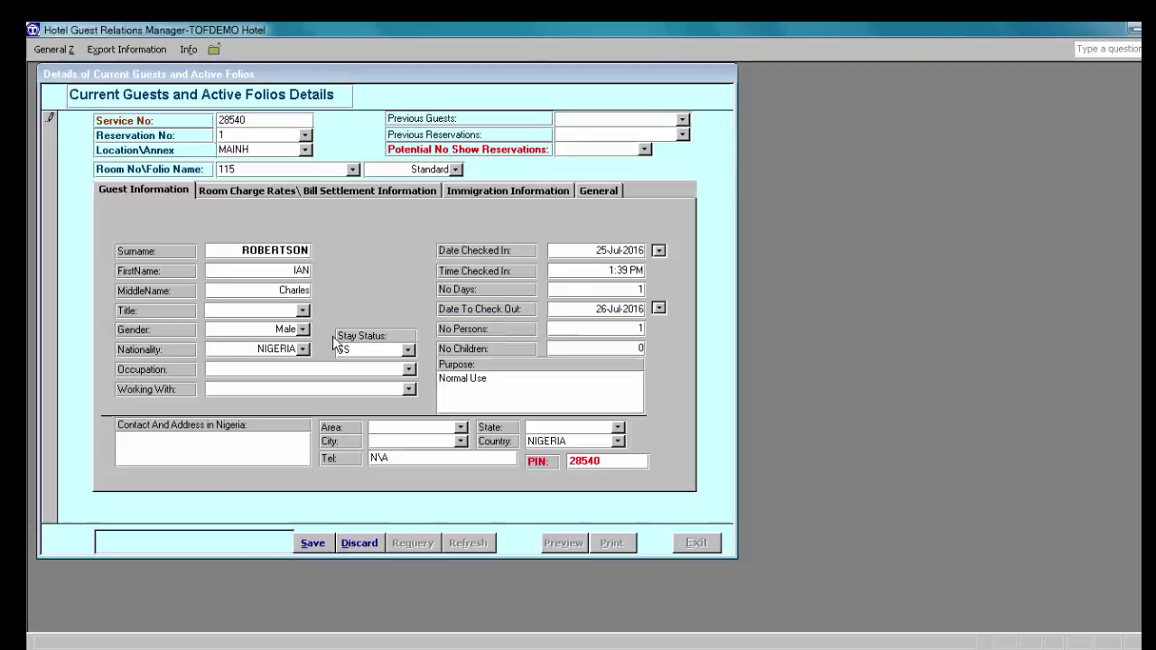
# Step: Set the guest's nationality to UNITED KINGDOM and the stay to 4 days, ending 29-Jul-2016
pyautogui.click(303, 352)
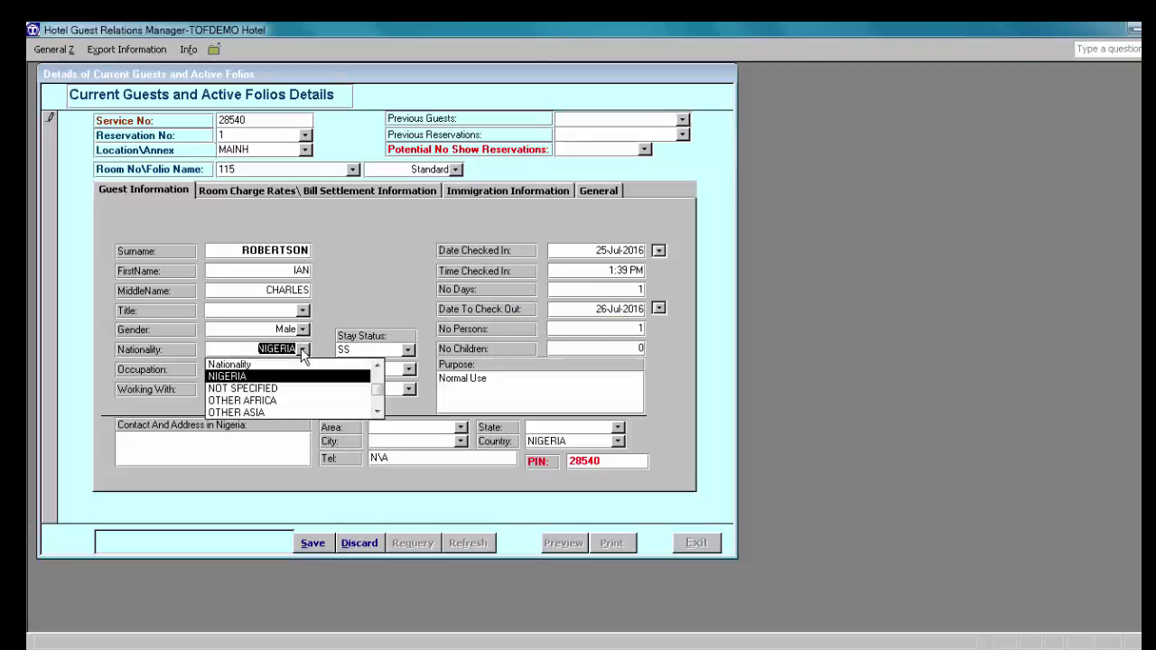
pyautogui.click(377, 409)
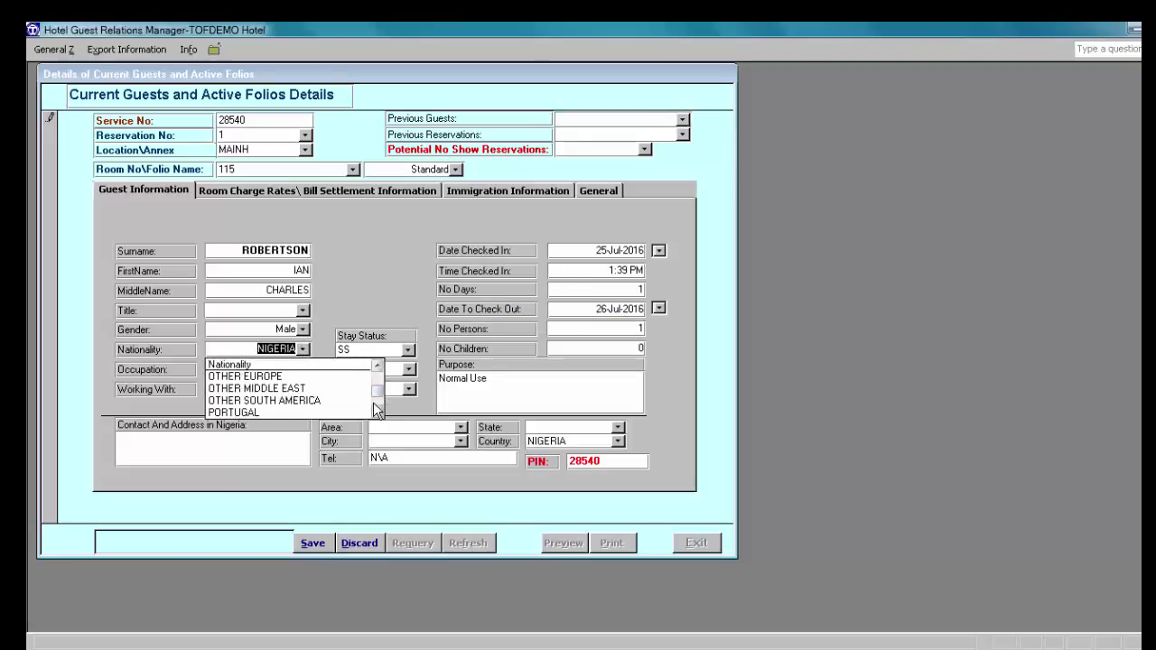
pyautogui.click(377, 413)
pyautogui.click(378, 414)
pyautogui.click(378, 413)
pyautogui.doubleClick(378, 414)
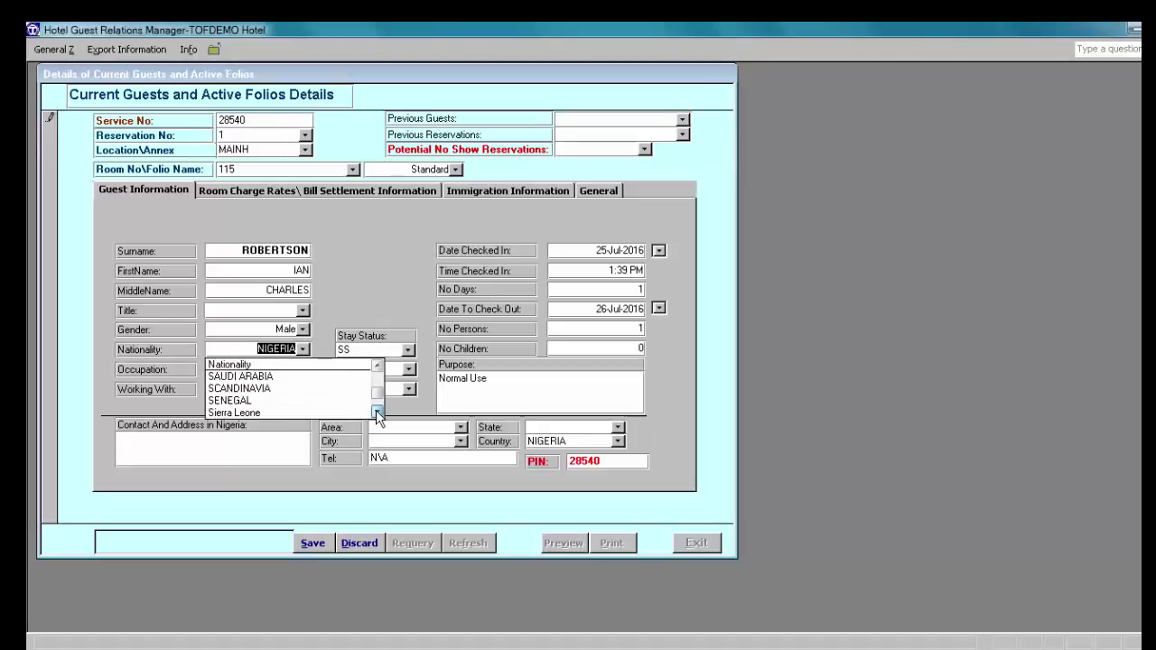
pyautogui.doubleClick(378, 413)
pyautogui.doubleClick(378, 413)
pyautogui.doubleClick(378, 414)
pyautogui.click(377, 414)
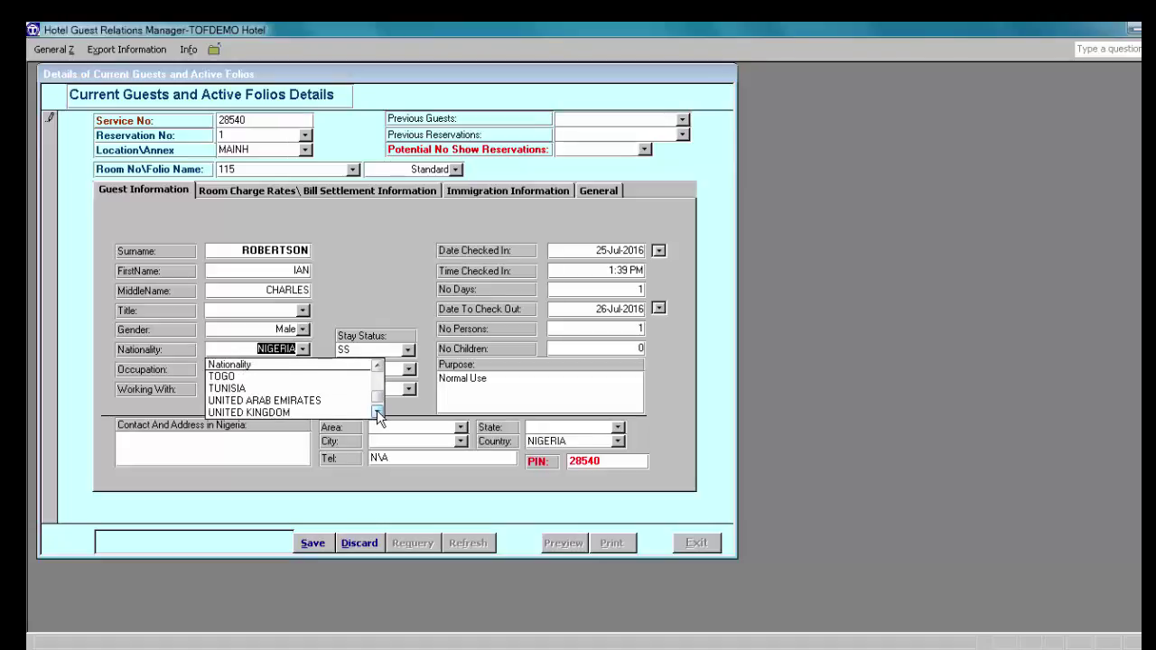
pyautogui.click(316, 412)
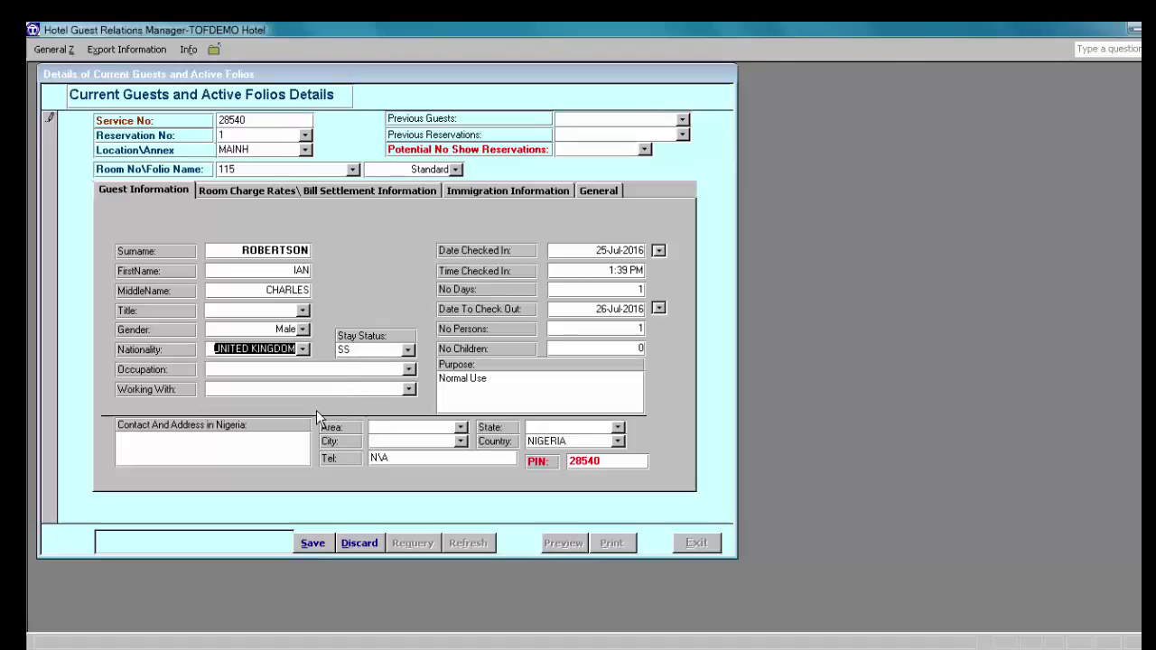
pyautogui.click(626, 286)
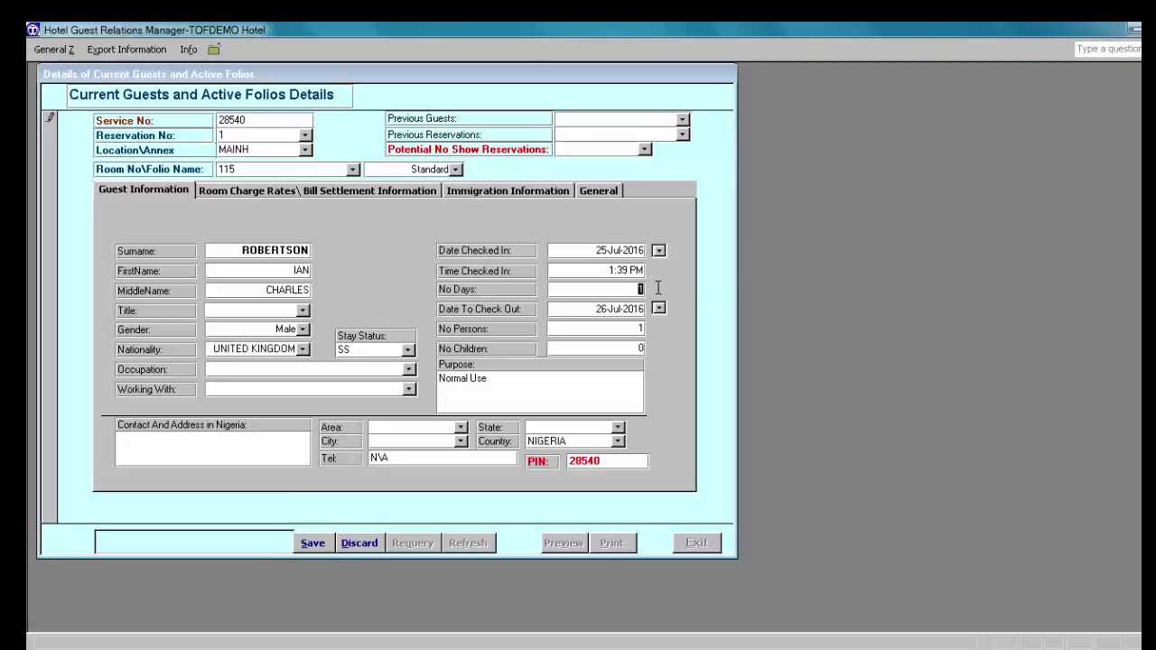
pyautogui.write('4')
# Step: Save the room 115 check-in as record 8, then exit Current Guests and Front Desk Operations
pyautogui.click(313, 543)
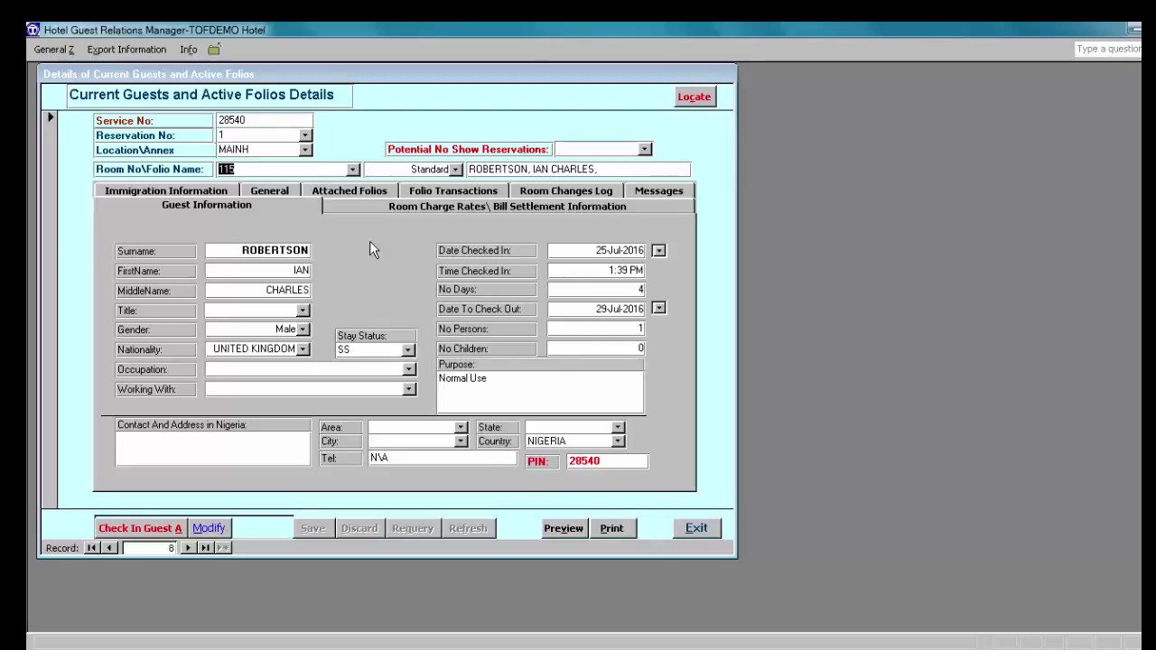
pyautogui.click(696, 533)
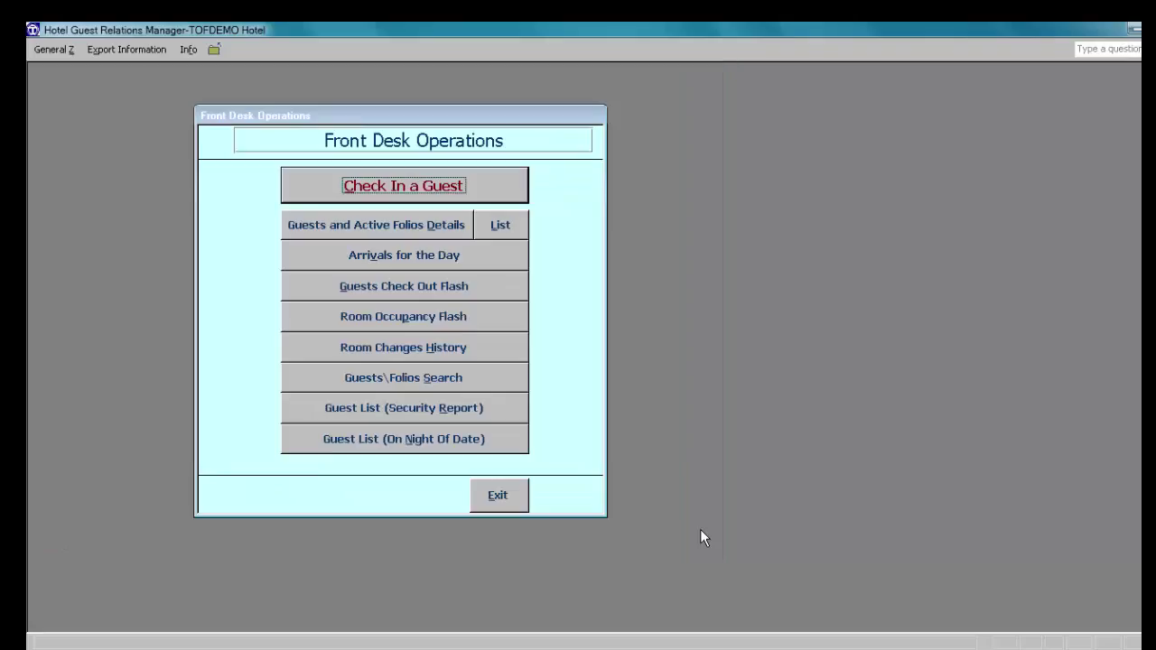
pyautogui.click(496, 502)
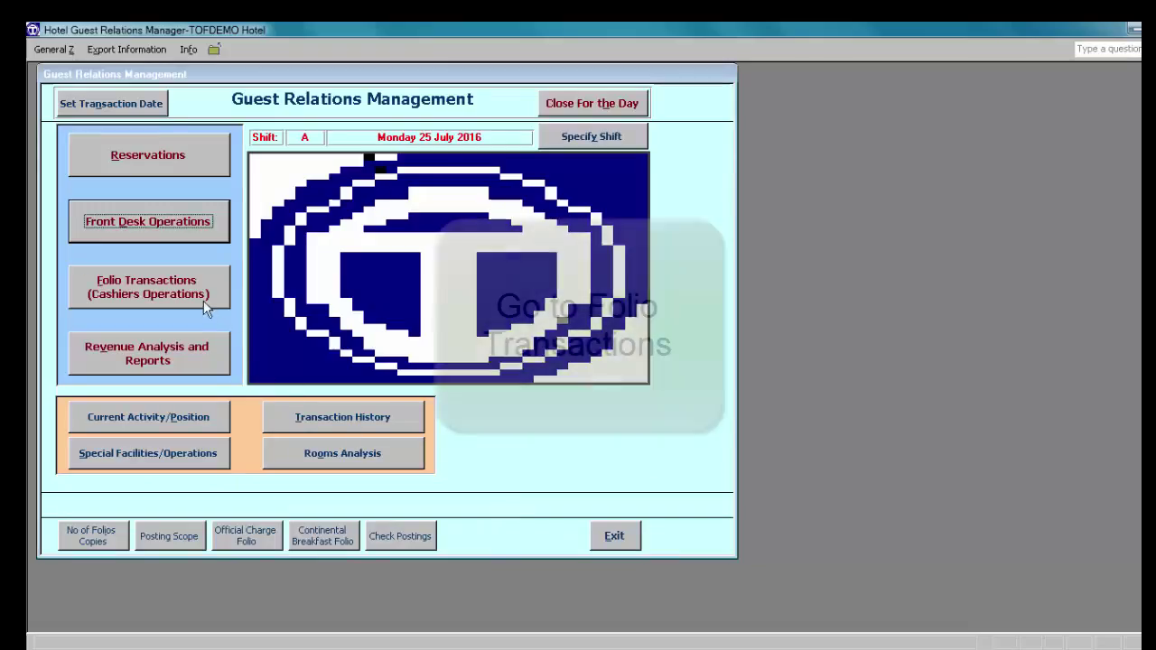
# Step: In Folio Transactions, view folio 107's charges, then load room 115's empty folio (service no. 28540)
pyautogui.click(165, 288)
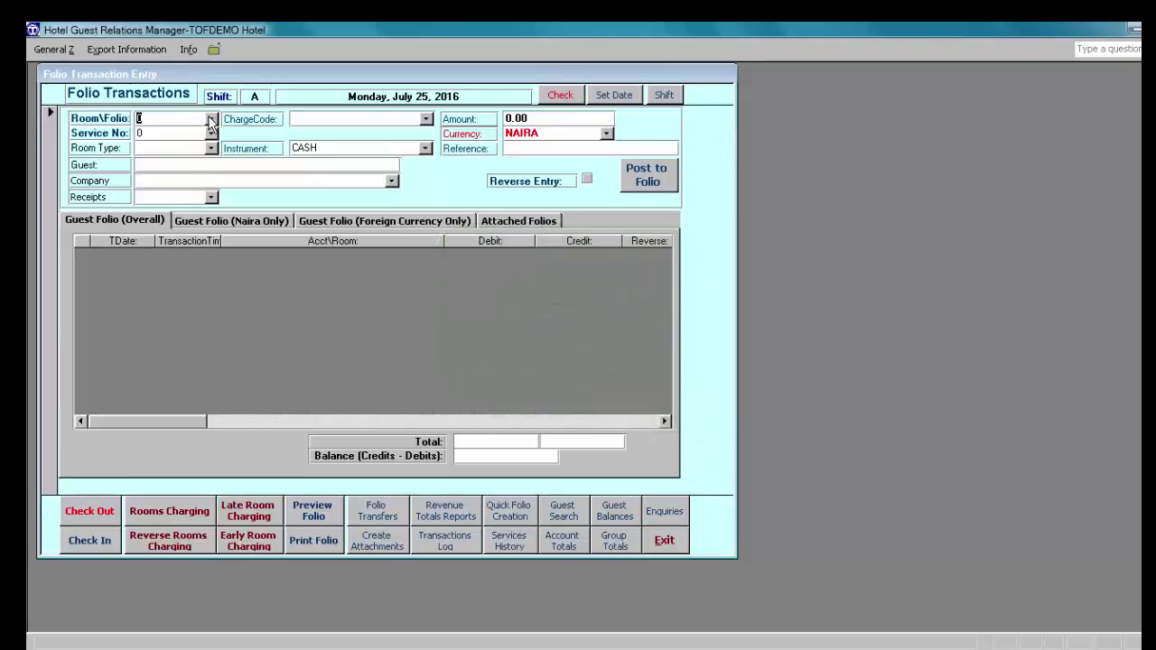
pyautogui.click(212, 119)
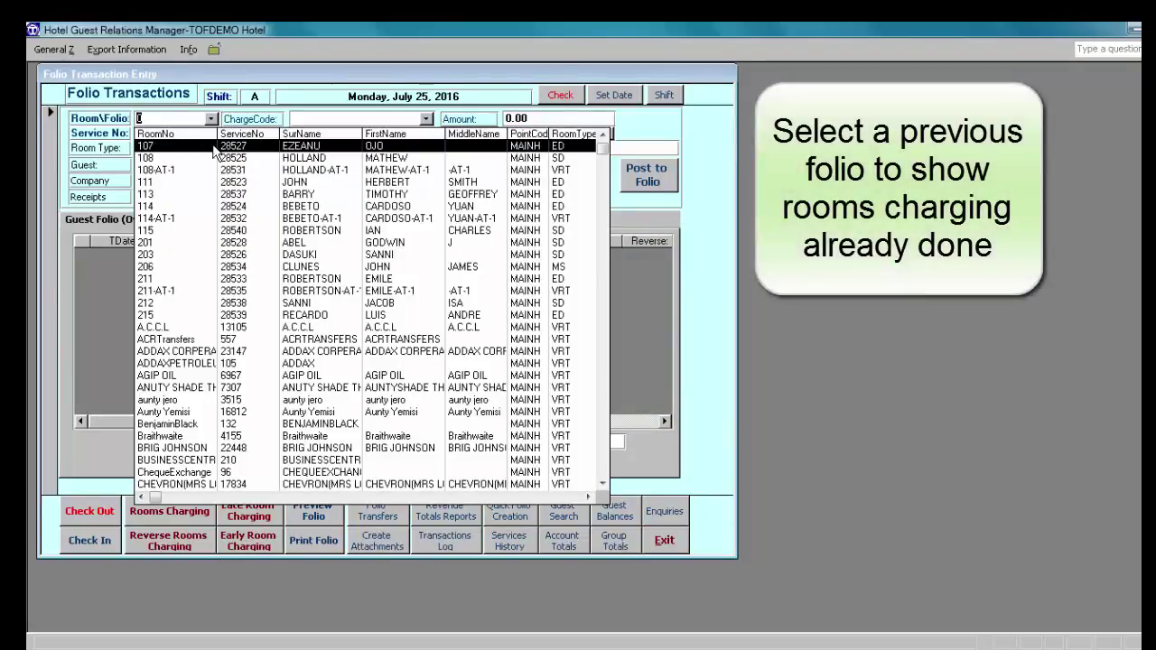
pyautogui.click(215, 147)
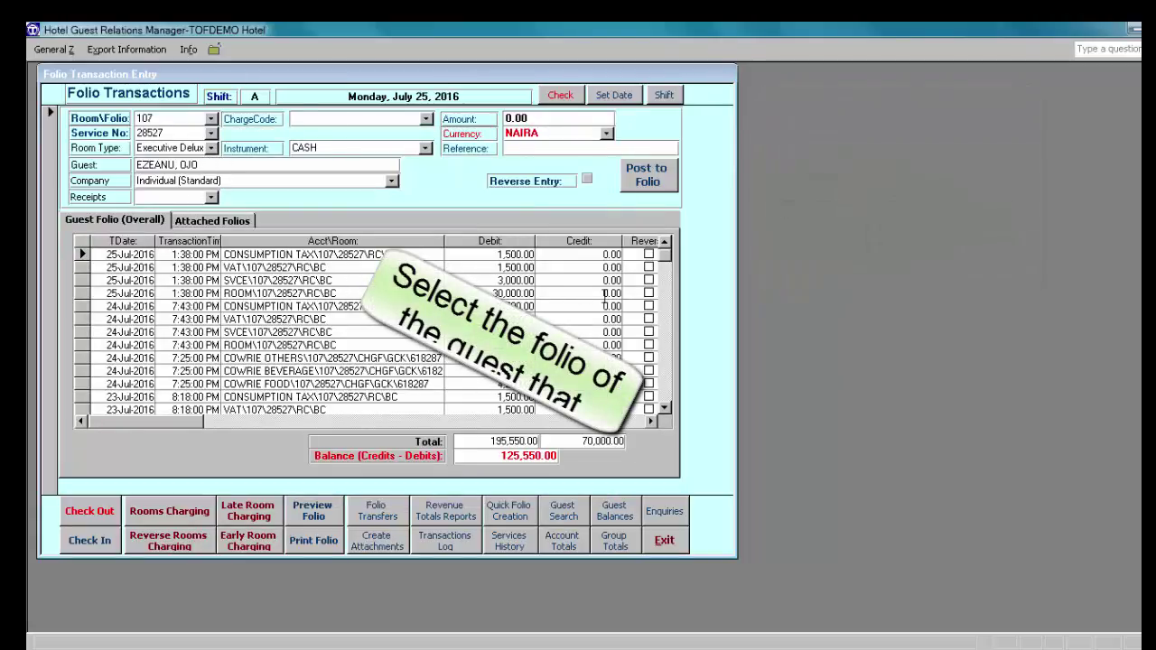
pyautogui.click(211, 121)
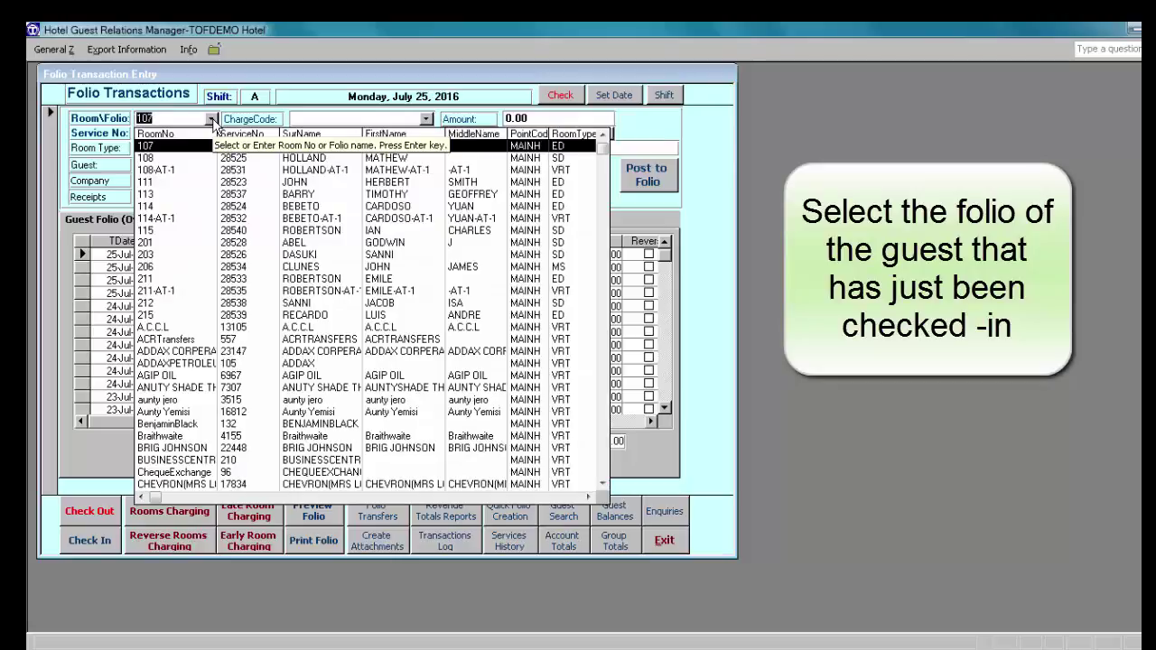
pyautogui.click(235, 230)
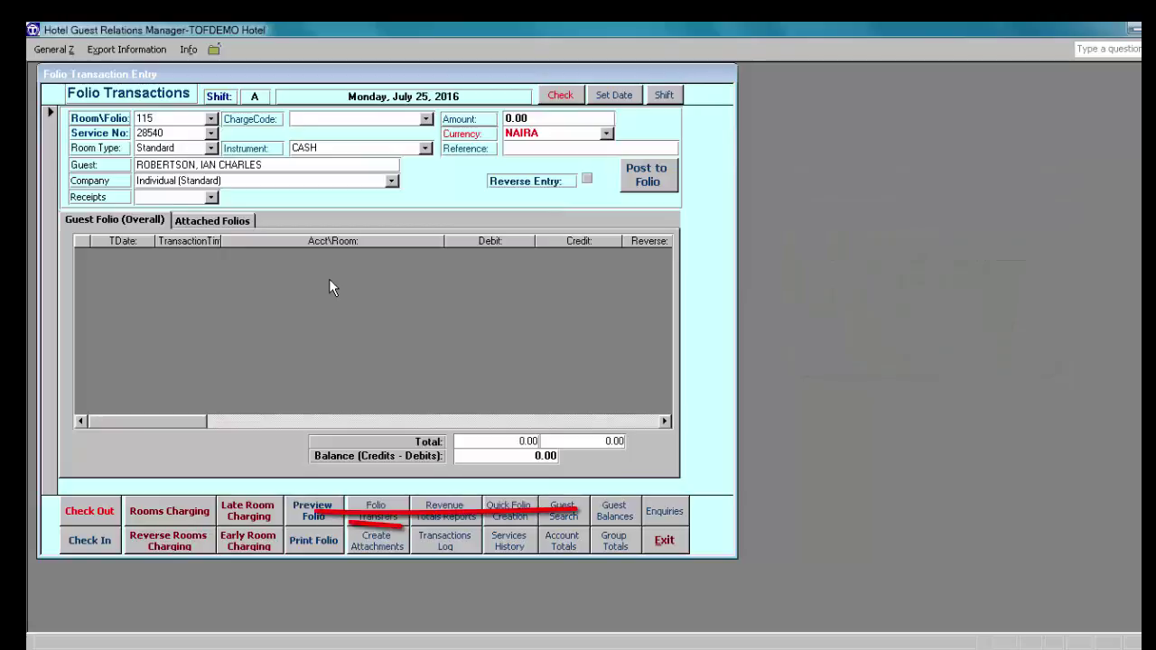
pyautogui.click(254, 513)
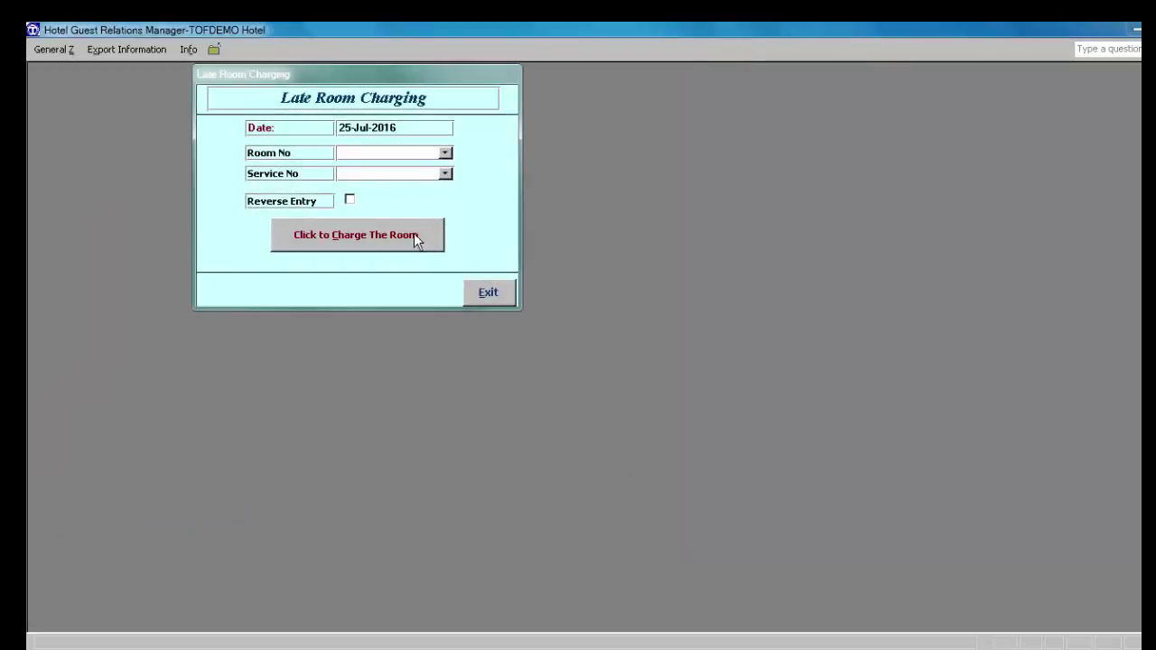
# Step: Late-charge room 115: 25,000.00 room, 2,500.00 service, 1,250.00 VAT, 1,250.00 consumption tax
pyautogui.click(445, 152)
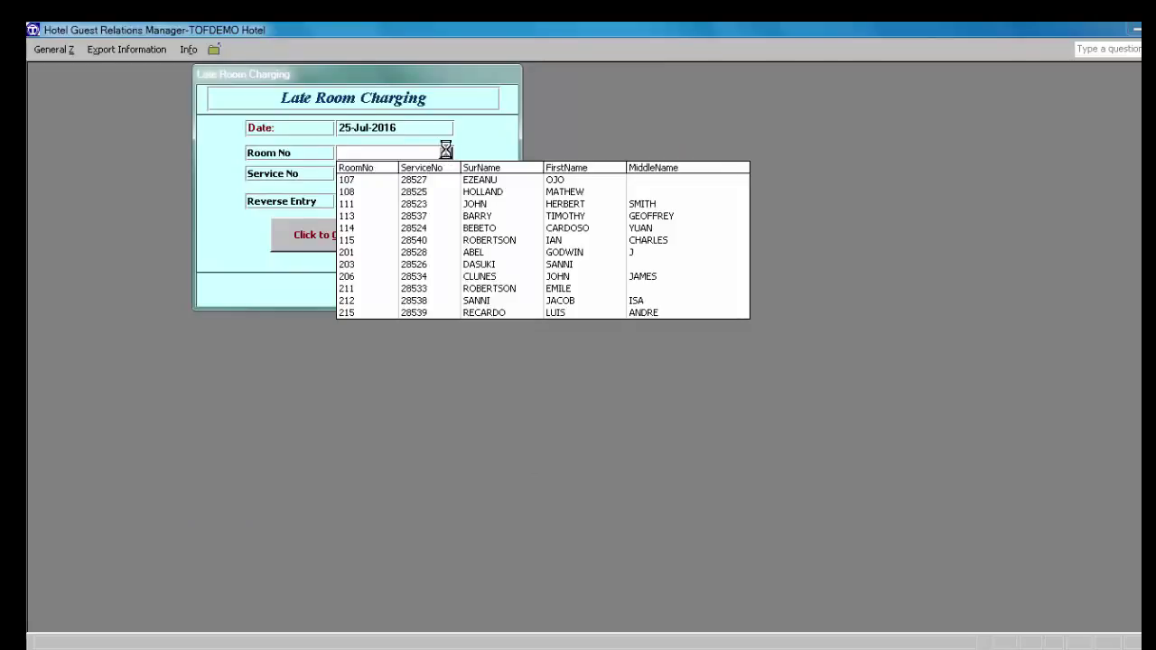
pyautogui.click(449, 241)
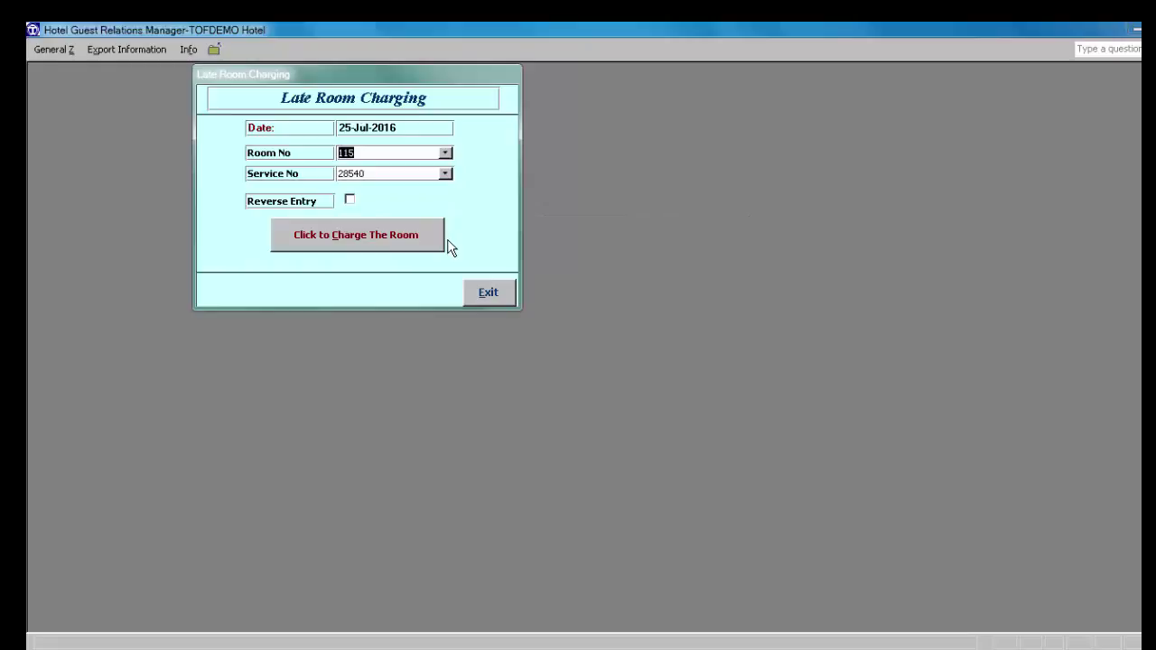
pyautogui.click(340, 233)
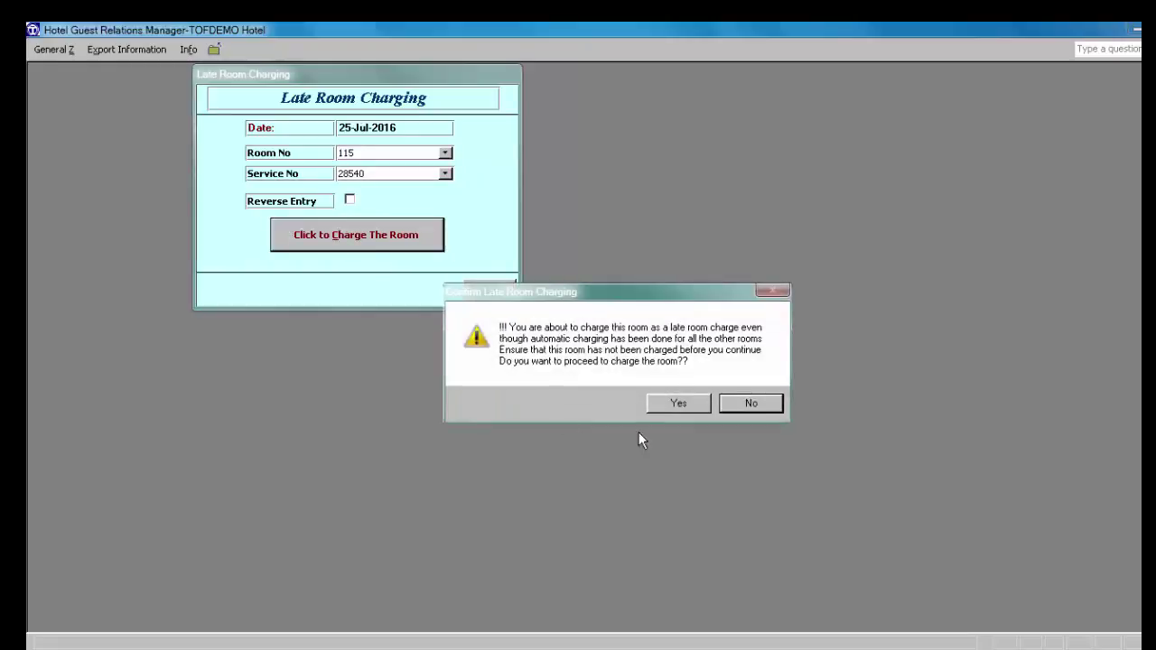
pyautogui.click(679, 407)
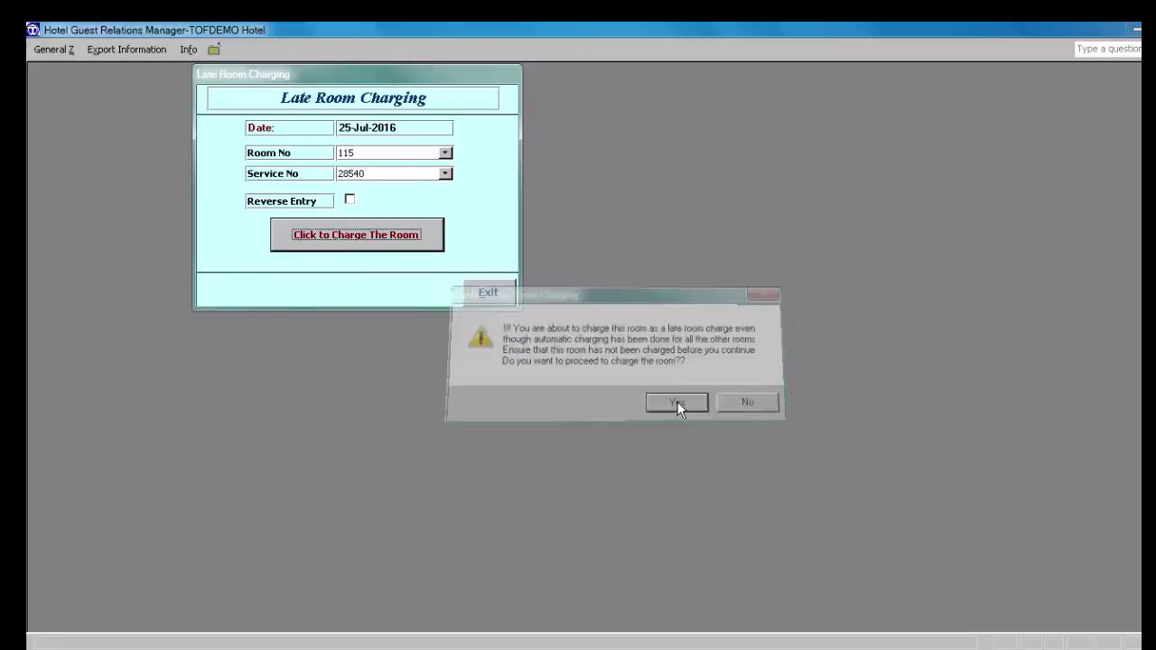
pyautogui.click(676, 398)
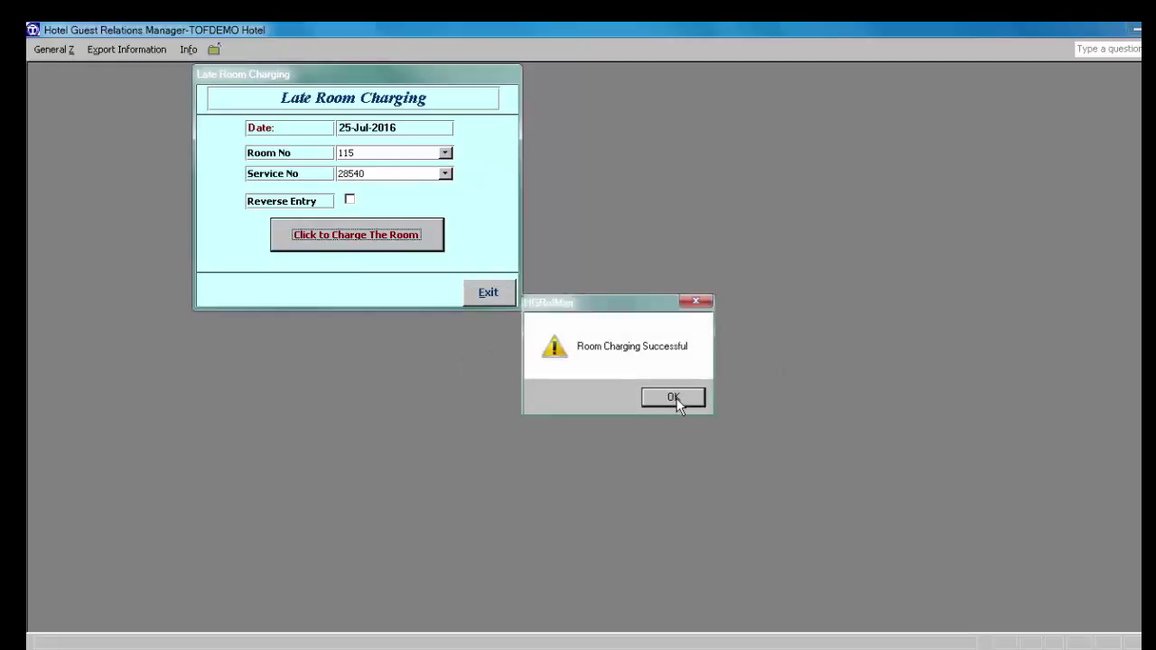
pyautogui.click(491, 294)
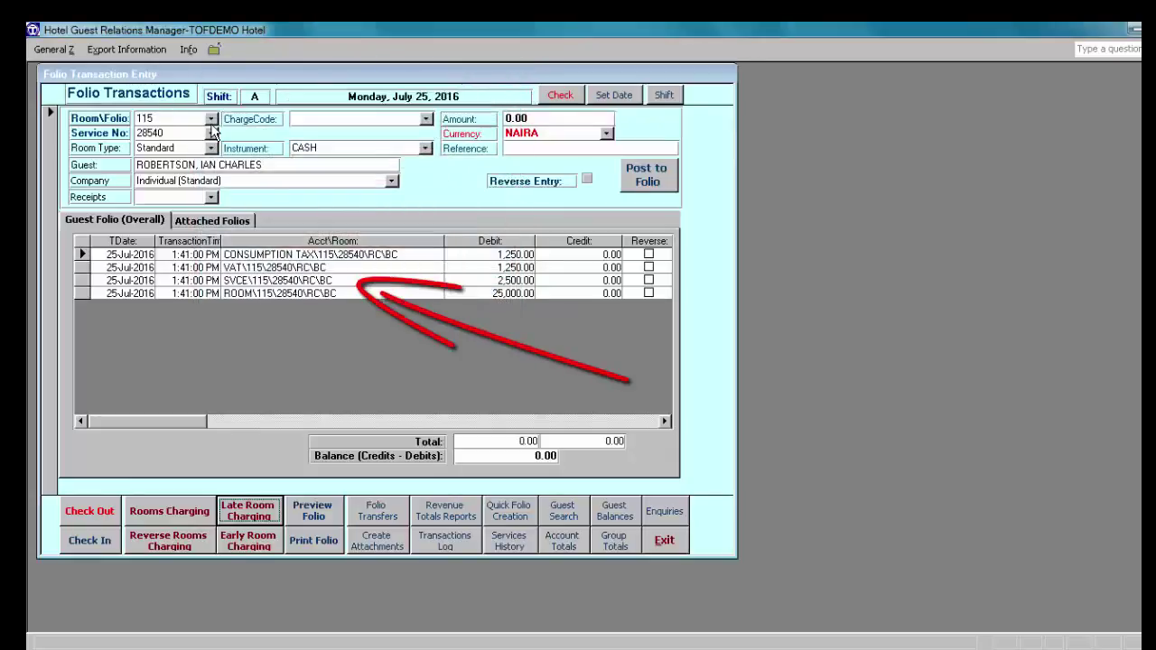
pyautogui.click(210, 119)
# Step: Reload folio 115 to show its 30,000.00 debit balance, then exit Folio Transactions
pyautogui.click(201, 146)
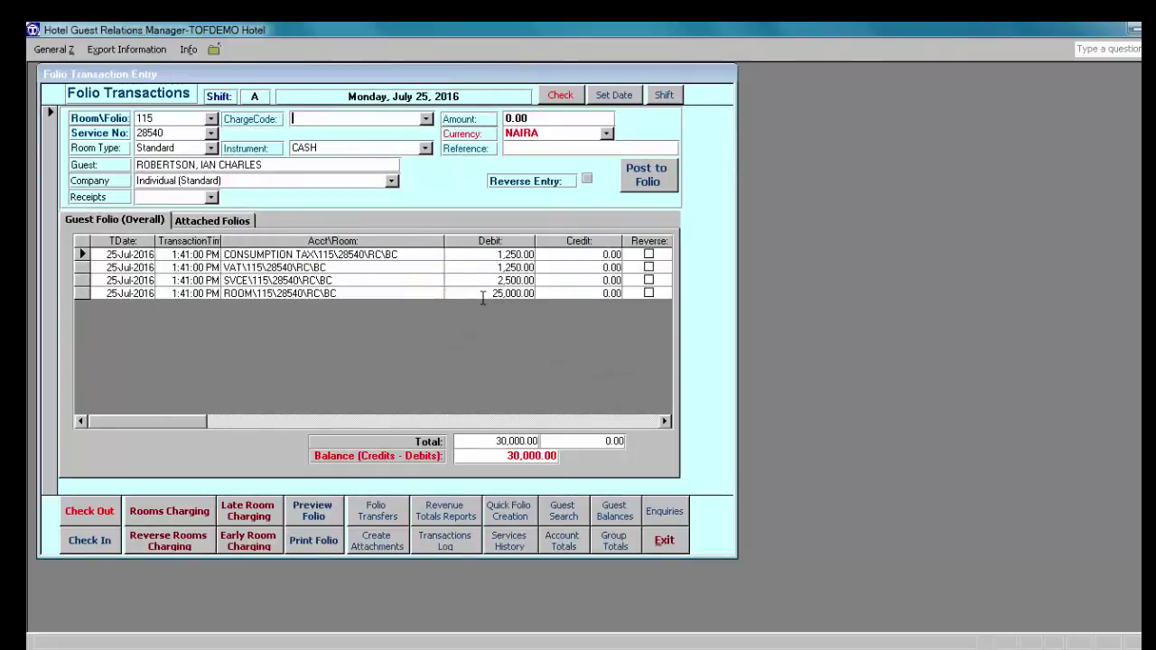
pyautogui.click(667, 544)
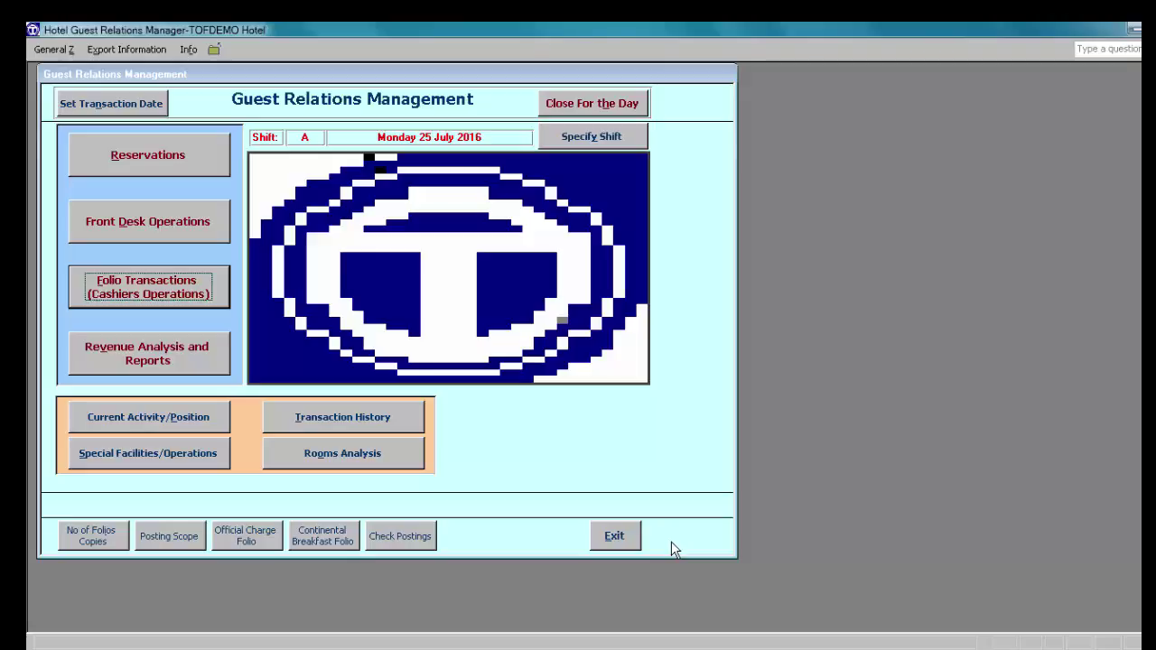
pyautogui.hotkey('alt', 'o')
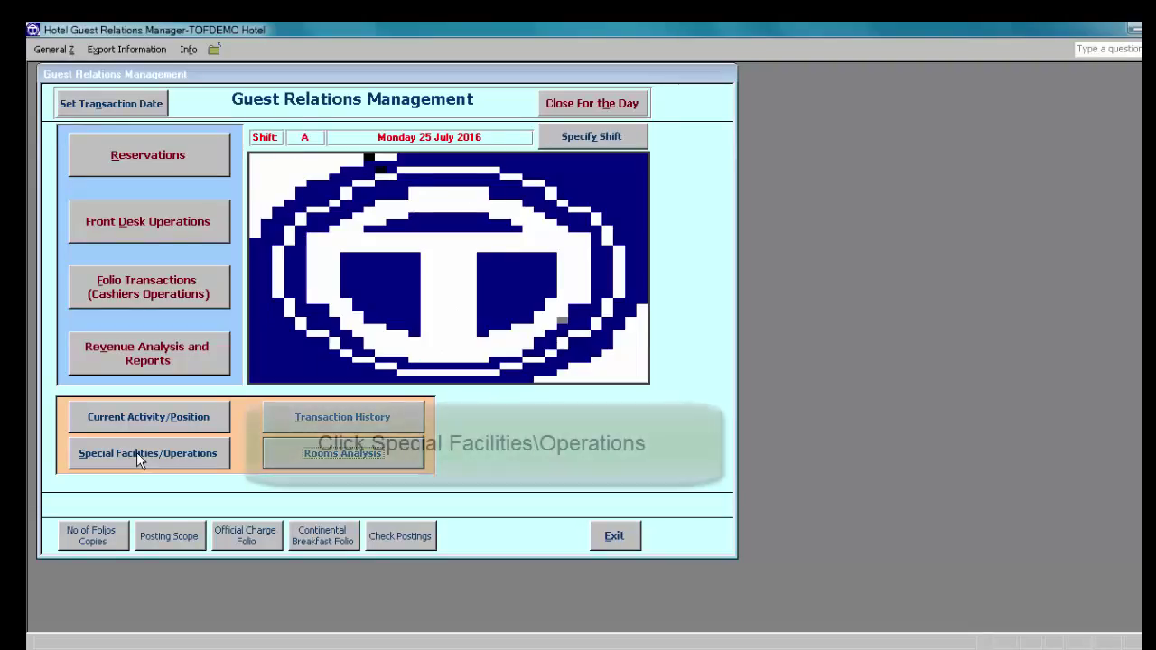
# Step: Create one attachment folio for room 115, producing 115-AT-1 with service no. 28541
pyautogui.click(136, 453)
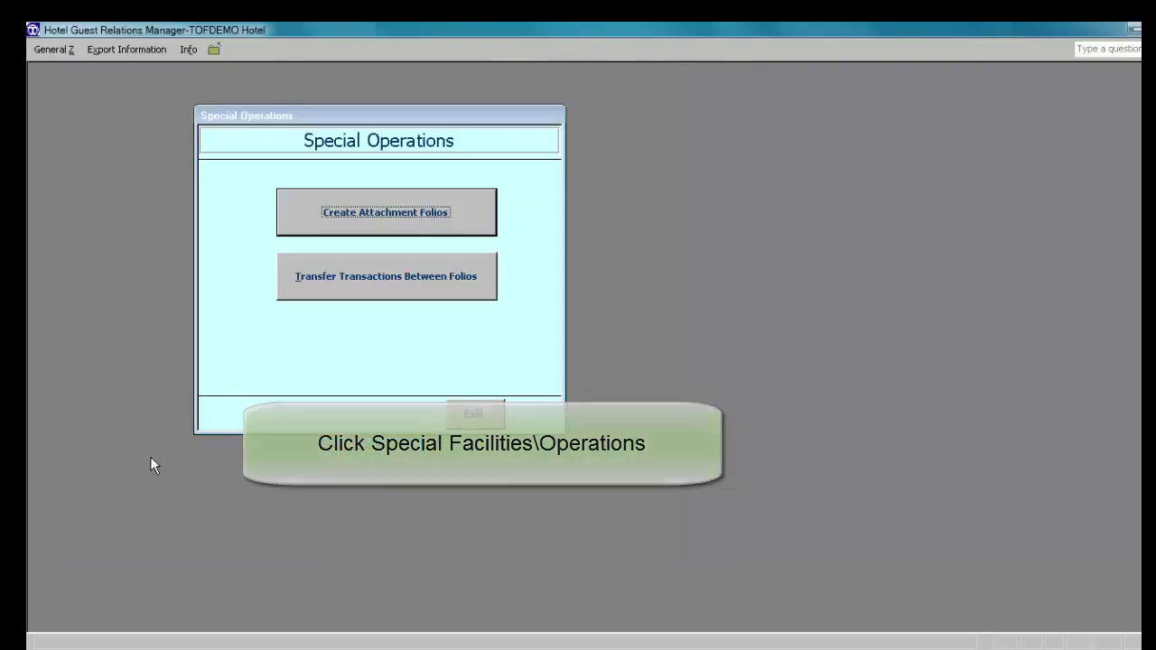
pyautogui.click(393, 217)
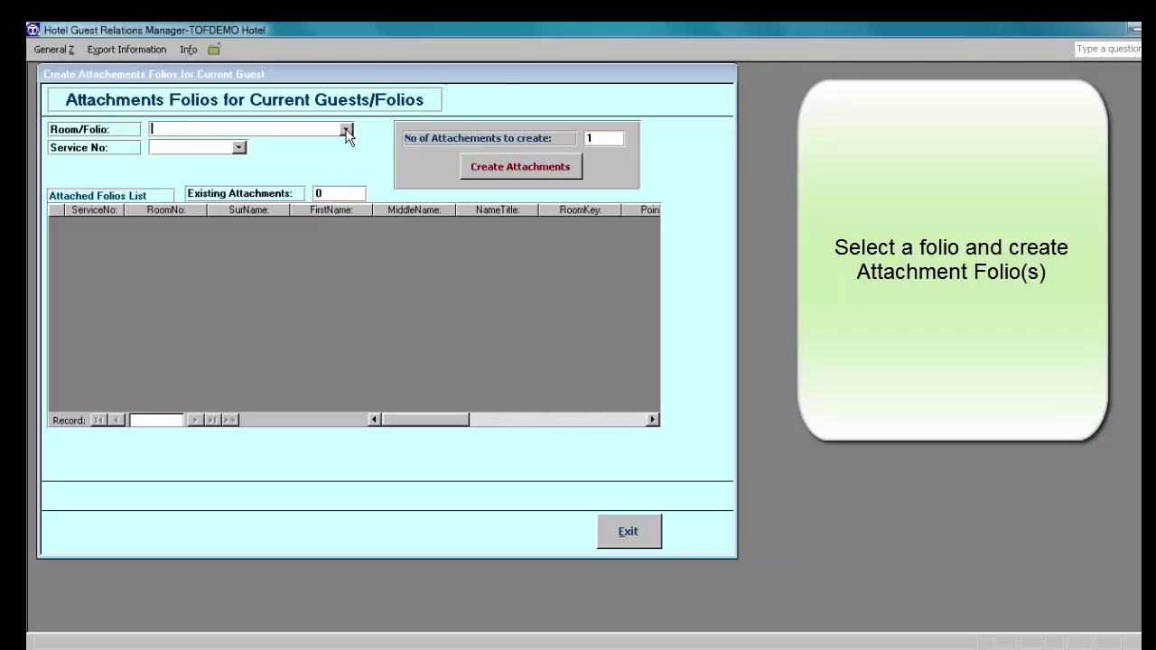
pyautogui.click(347, 131)
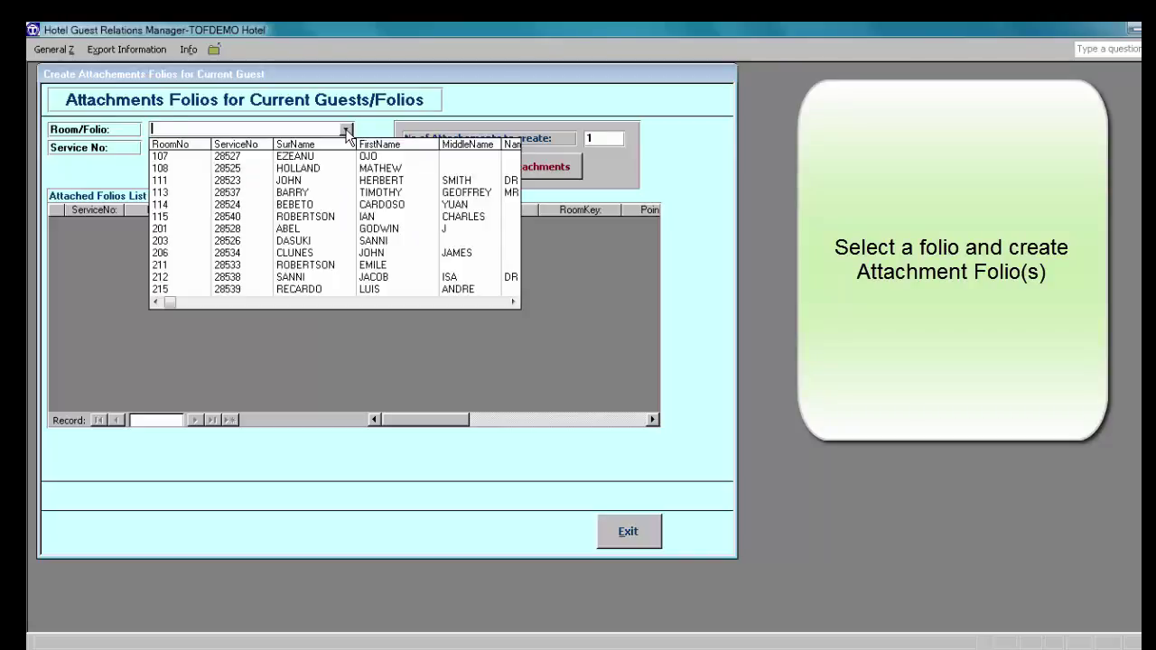
pyautogui.click(354, 219)
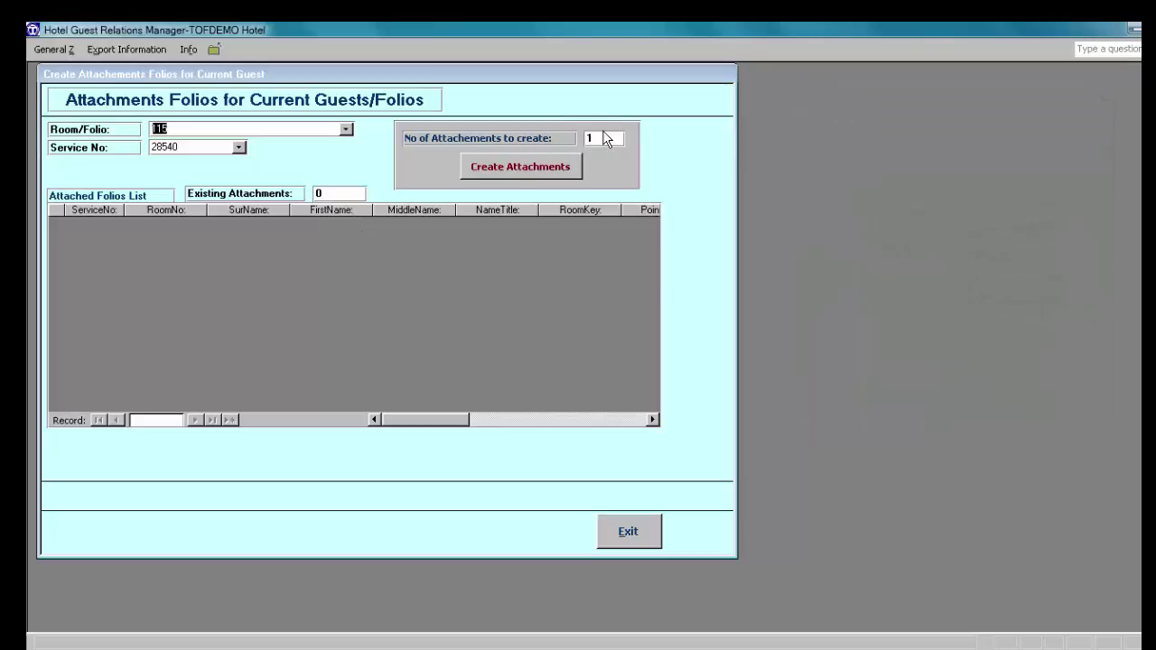
pyautogui.doubleClick(589, 137)
pyautogui.click(609, 136)
pyautogui.click(518, 169)
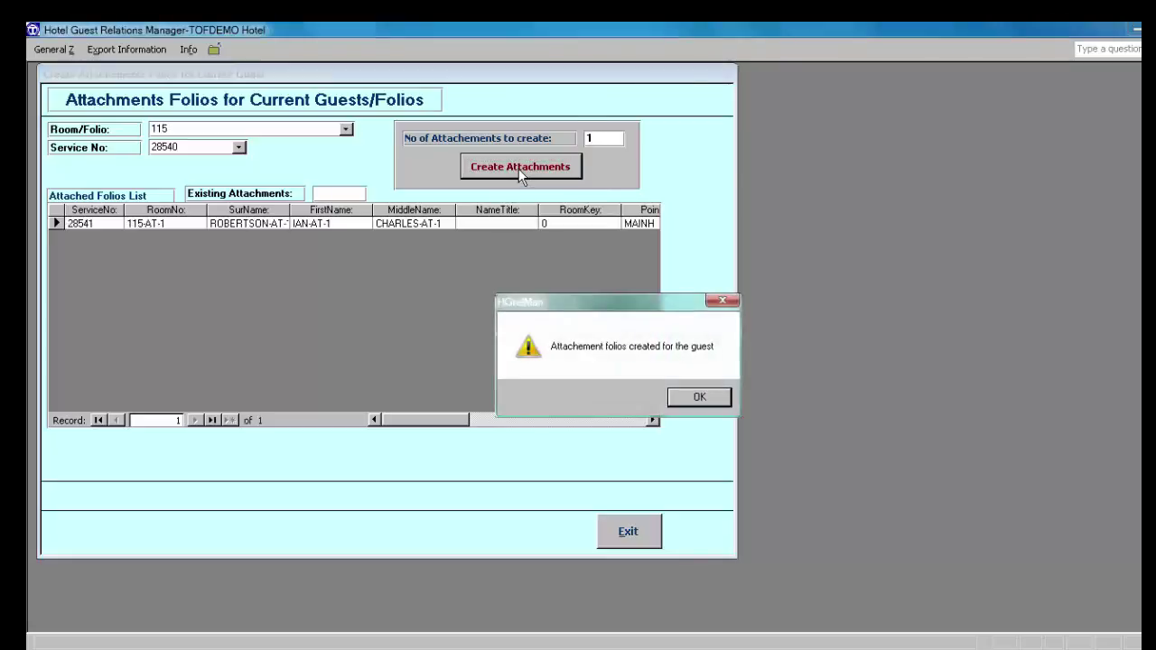
pyautogui.click(705, 397)
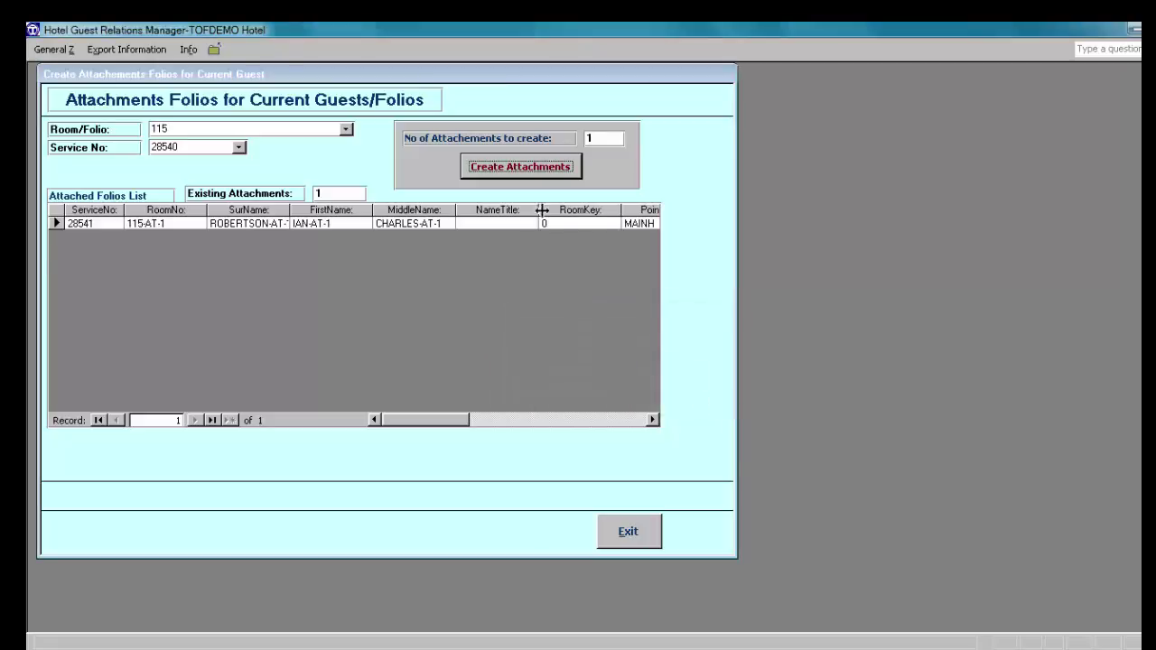
# Step: Create two attachment folios, 215-AT-1 and 215-AT-2, for room 215
pyautogui.click(348, 132)
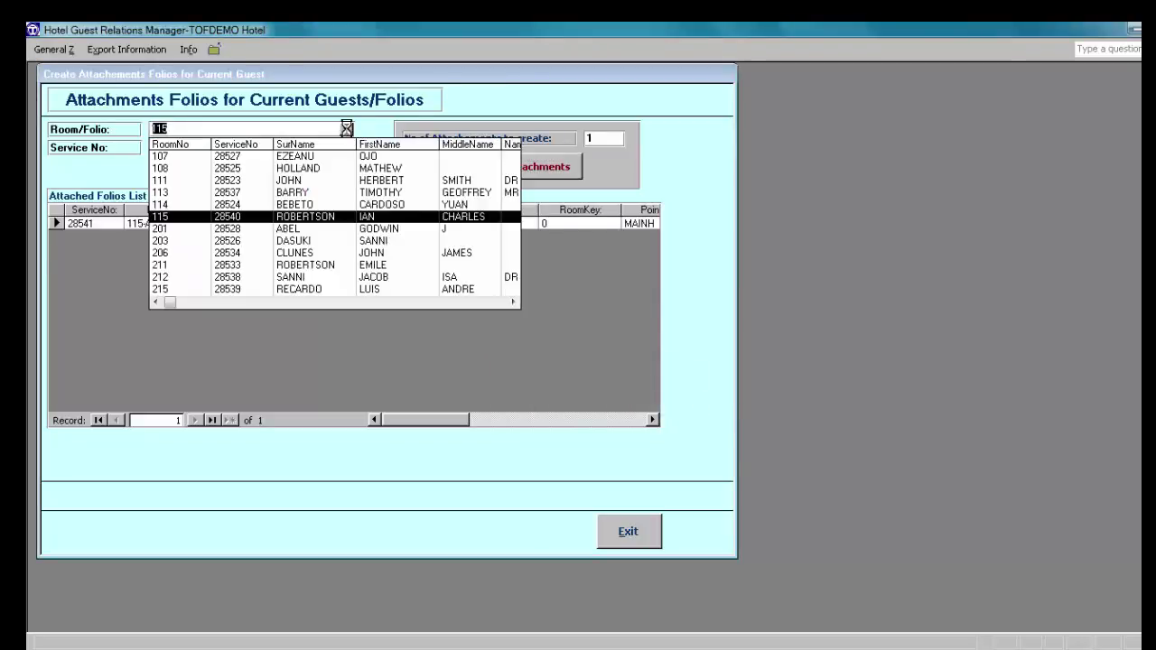
pyautogui.click(316, 289)
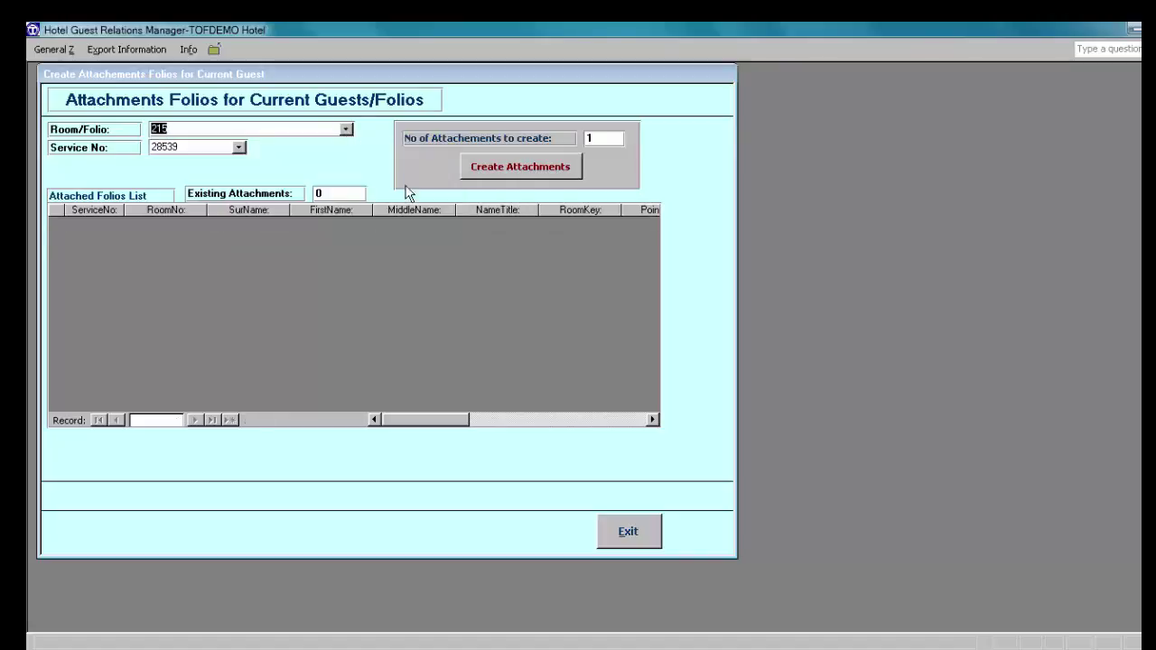
pyautogui.click(600, 140)
pyautogui.press('BackSpace')
pyautogui.write('2')
pyautogui.click(522, 168)
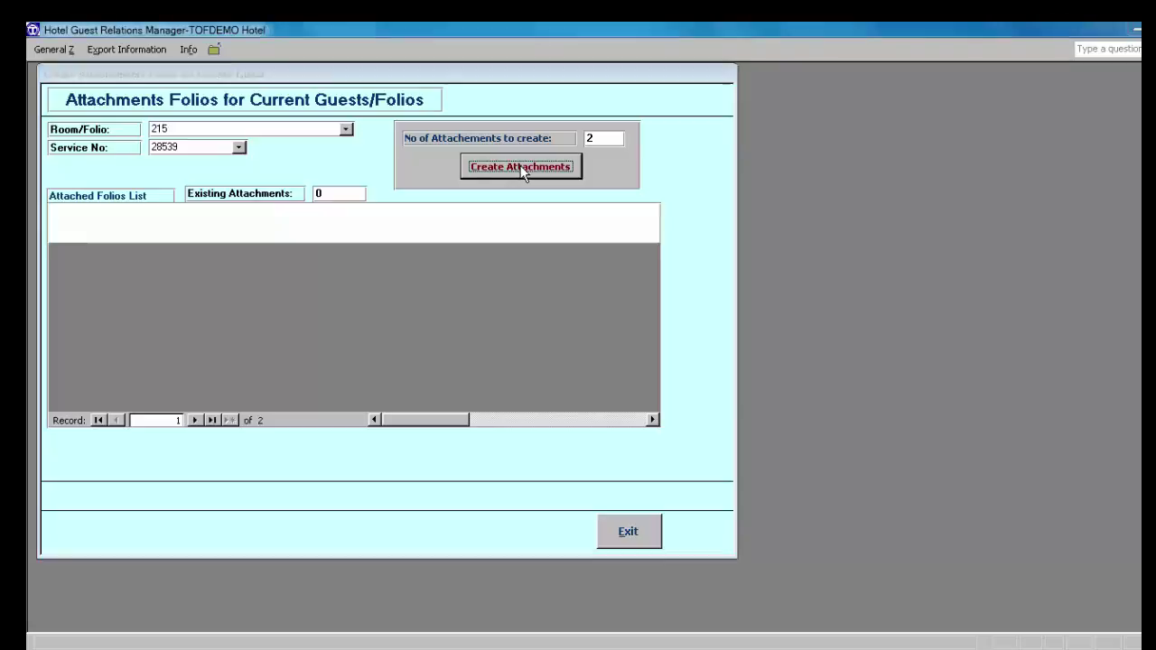
pyautogui.click(700, 397)
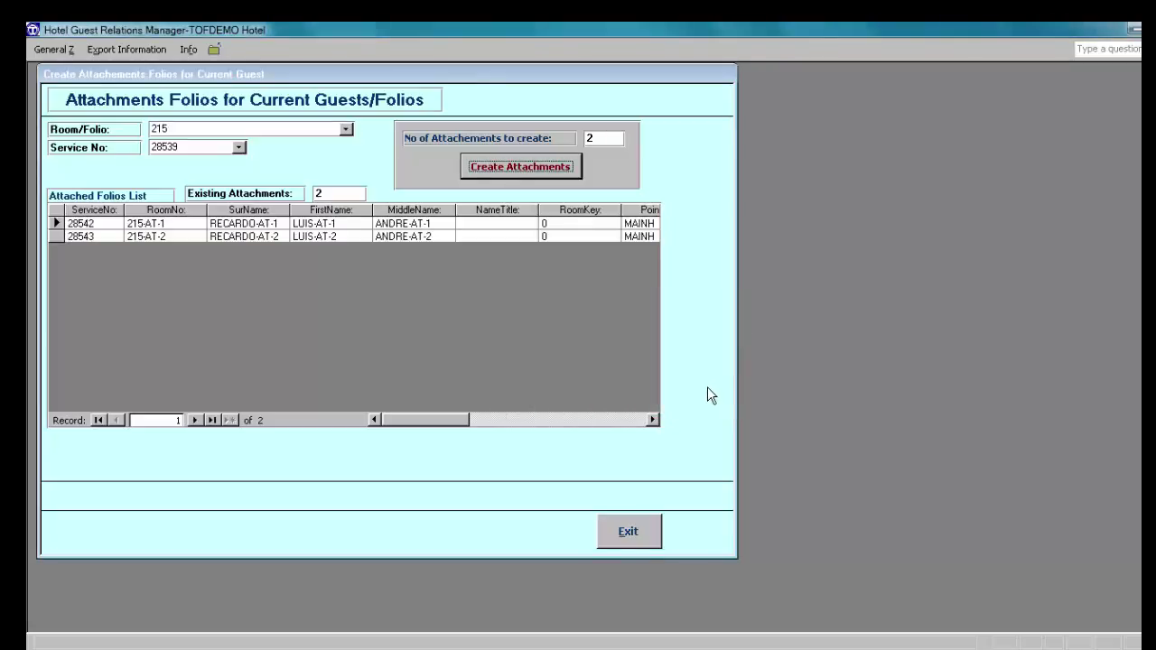
# Step: Check room 114's attachment folios, then close the attachment form
pyautogui.click(346, 129)
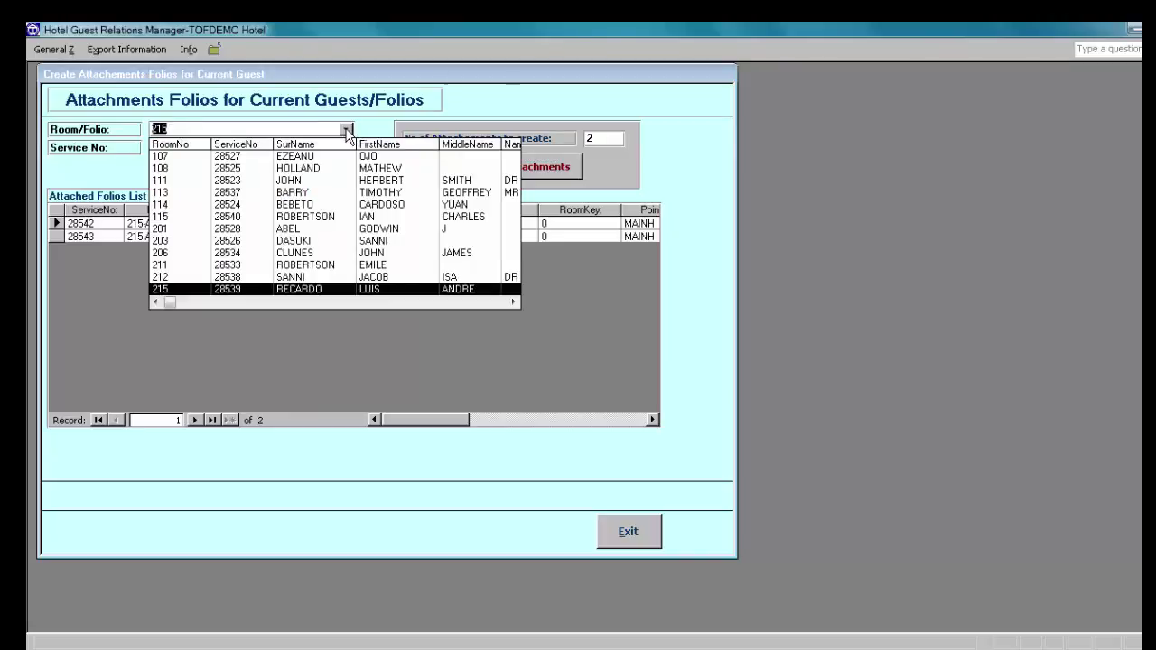
pyautogui.click(327, 205)
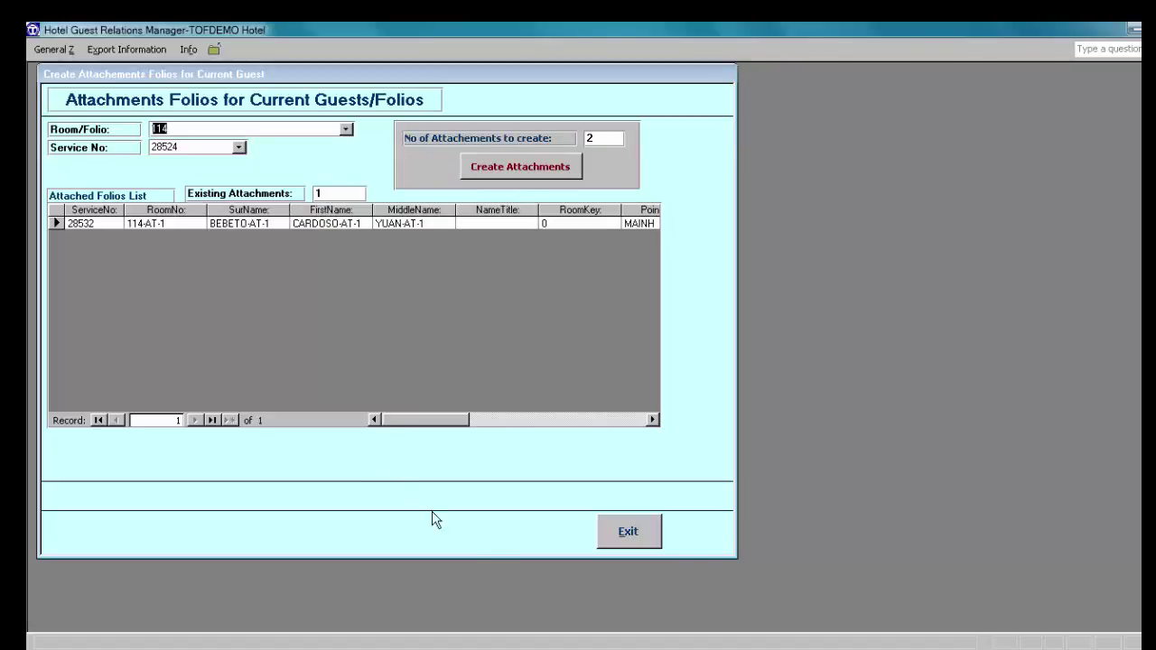
pyautogui.click(627, 535)
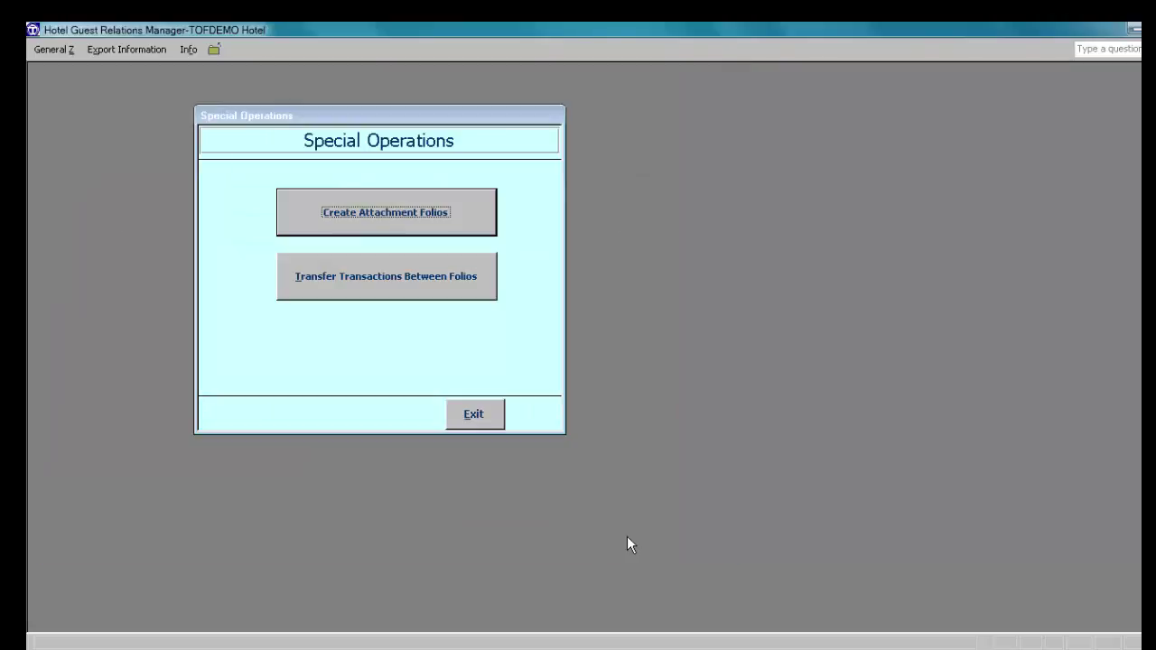
pyautogui.click(489, 423)
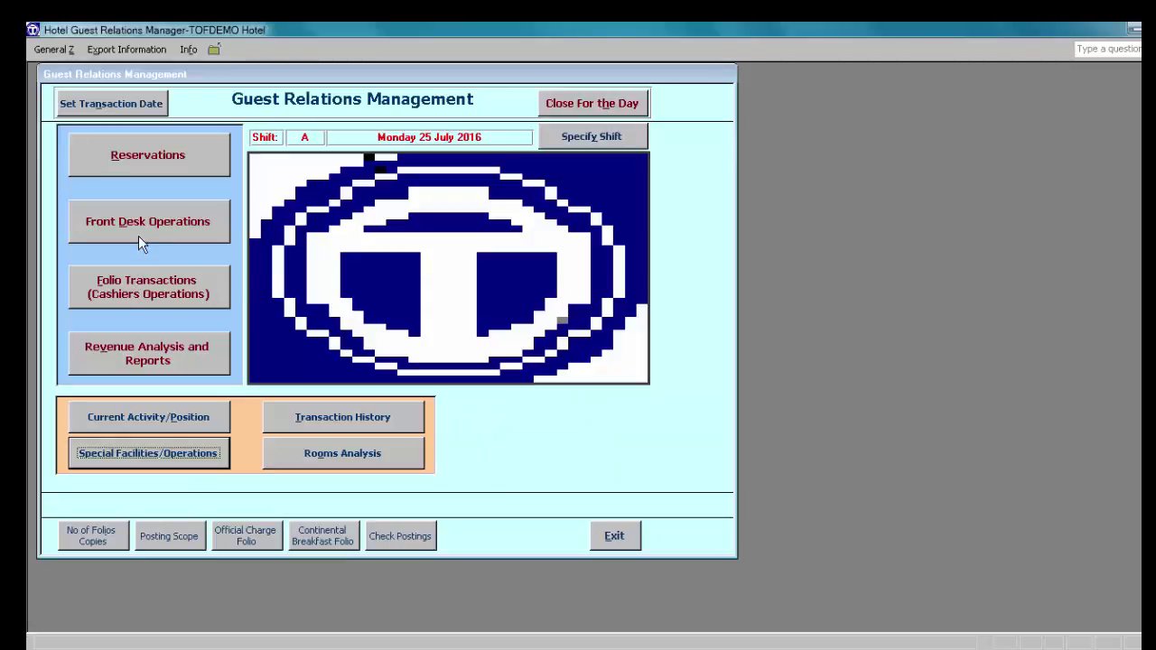
# Step: Load room 215's folio in Folio Transactions, showing four debits totalling 36,000.00
pyautogui.click(136, 287)
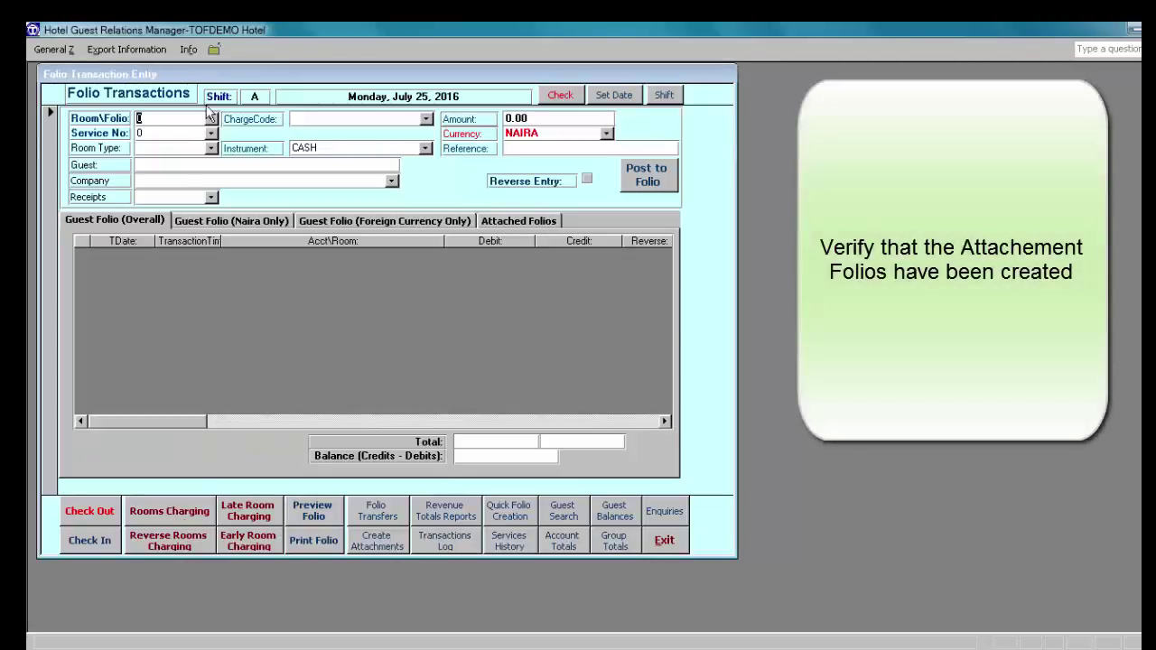
pyautogui.click(211, 118)
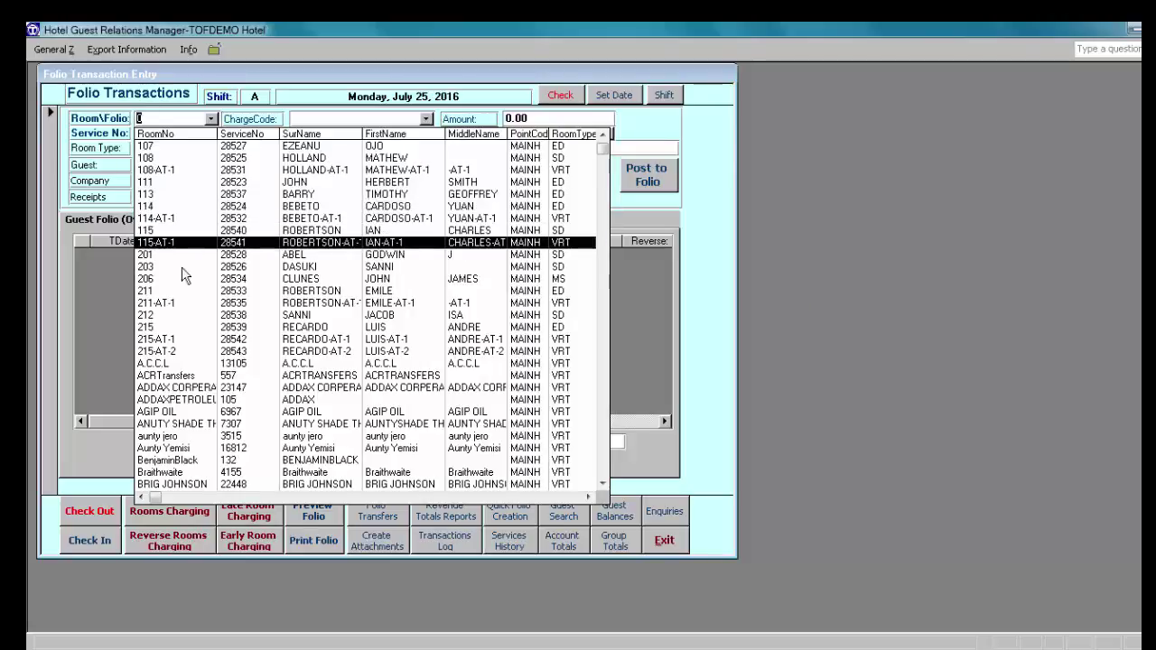
pyautogui.click(173, 326)
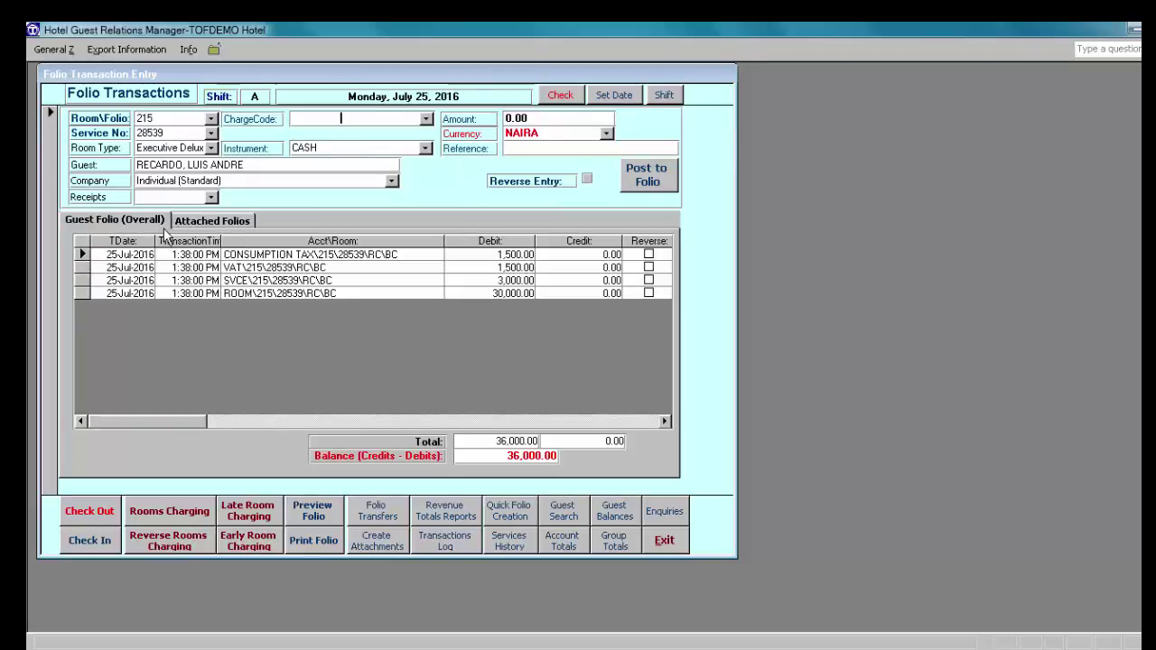
# Step: Review room 215's Attached Folios tab, return to the overall folio, and exit to the main menu
pyautogui.click(217, 224)
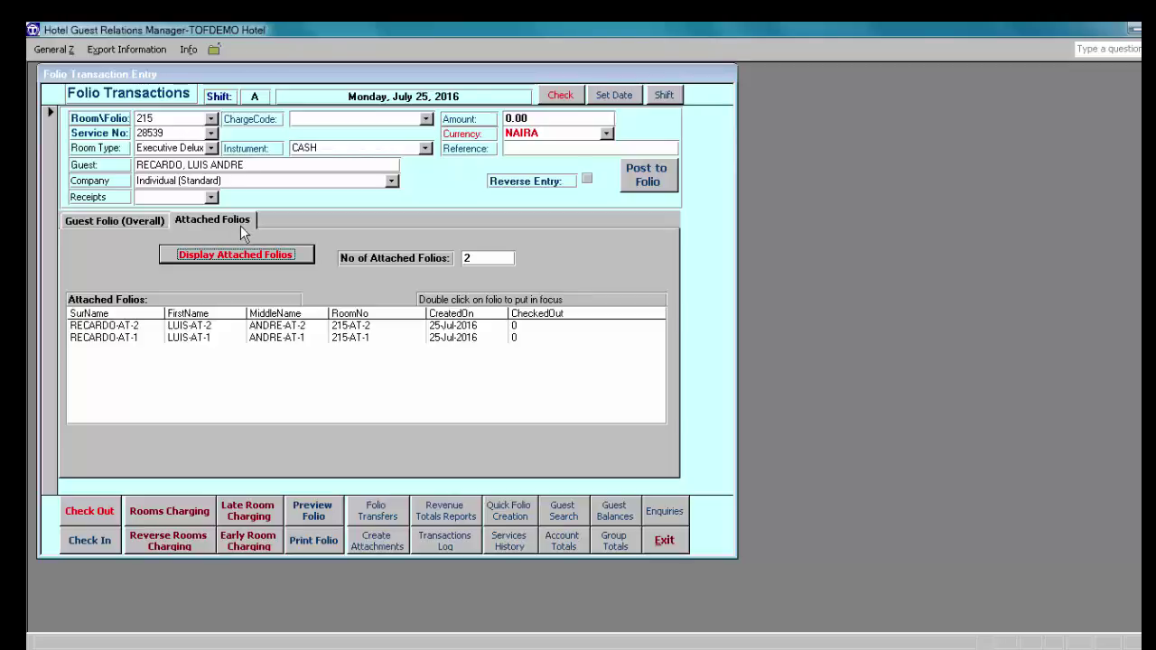
pyautogui.click(122, 221)
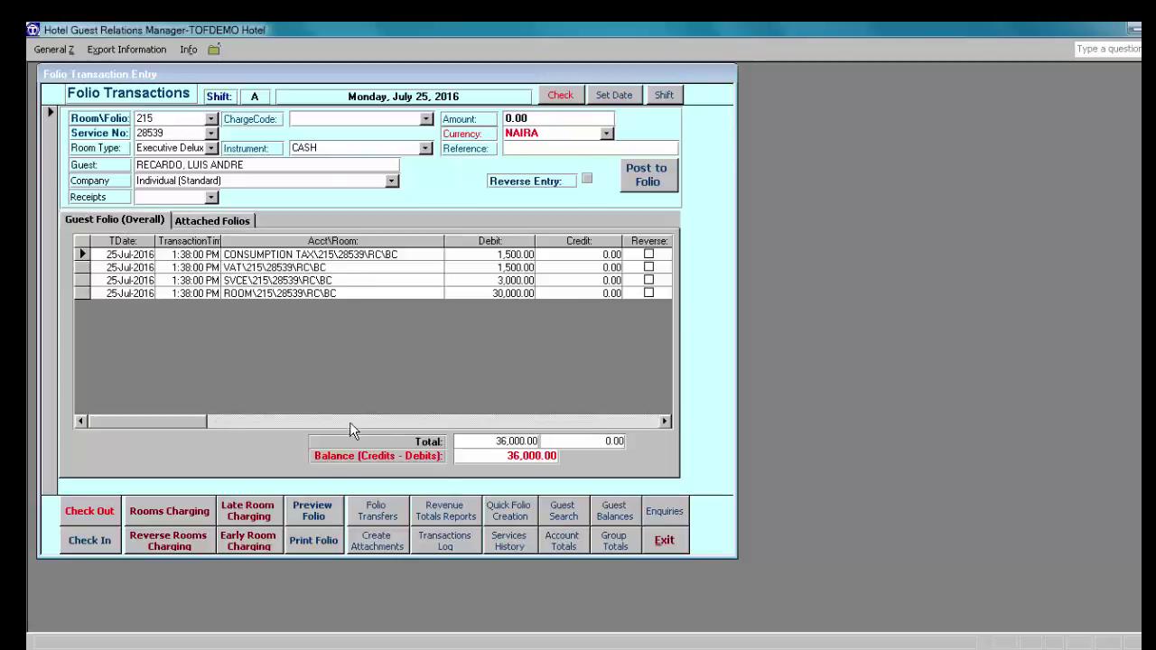
pyautogui.click(664, 542)
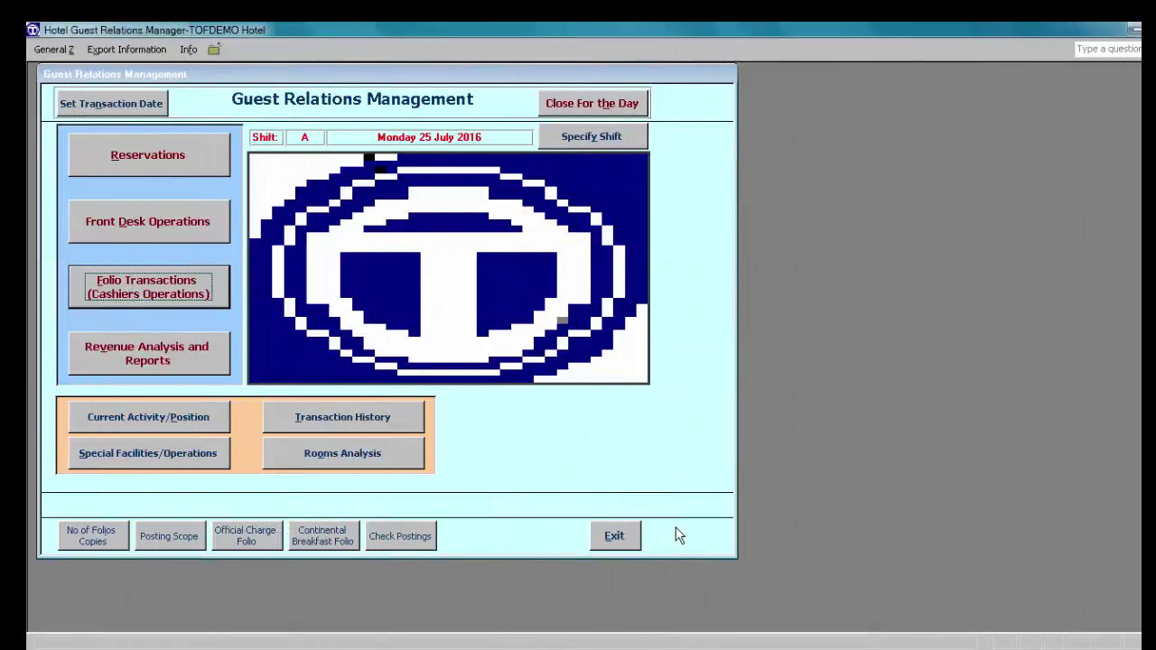
pyautogui.press('Tab')
pyautogui.press('Tab')
pyautogui.press('Tab')
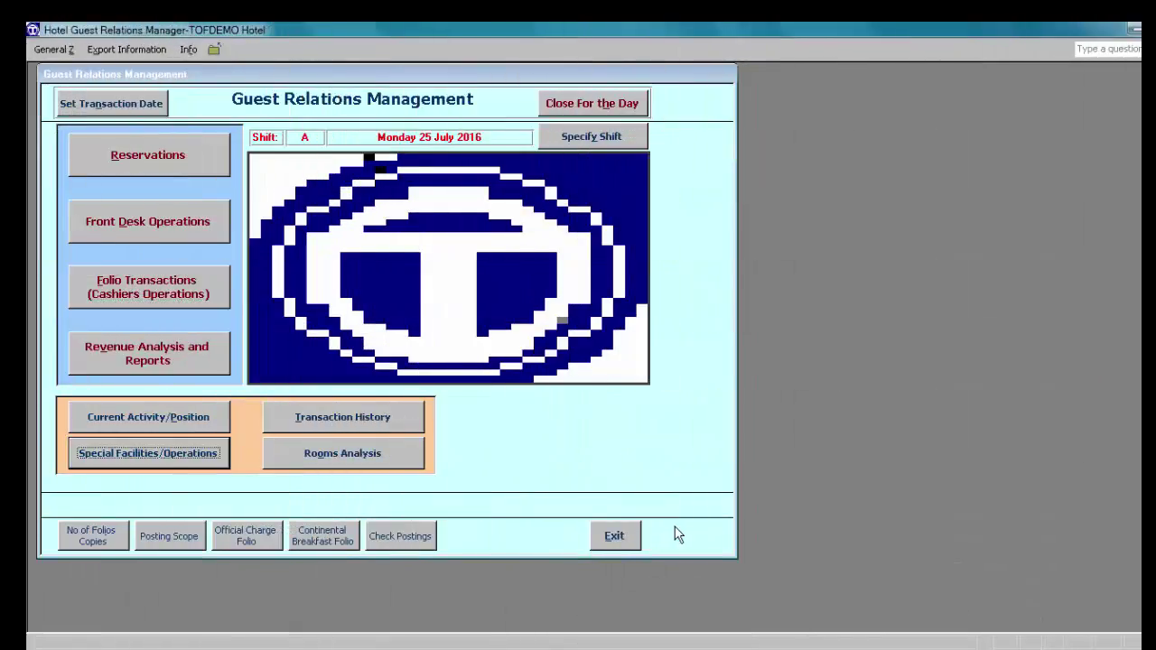
# Step: Pair room 113's folio with attachment folio 113-AT-1 for transfer and select the 800 minibar charge
pyautogui.click(161, 457)
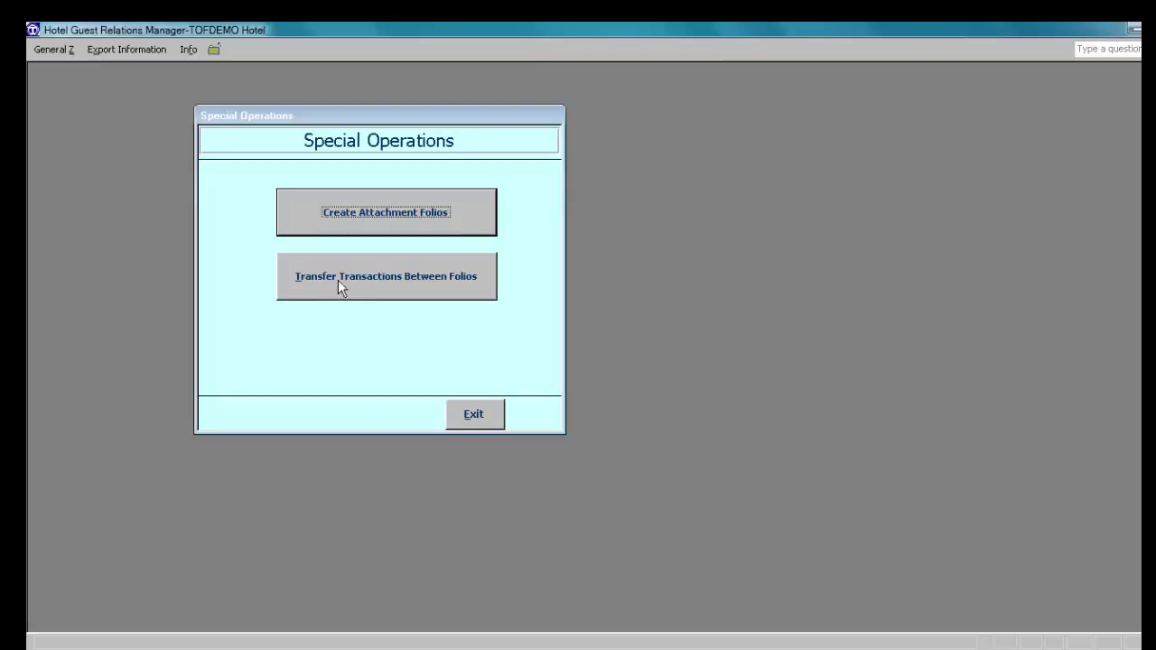
pyautogui.click(407, 283)
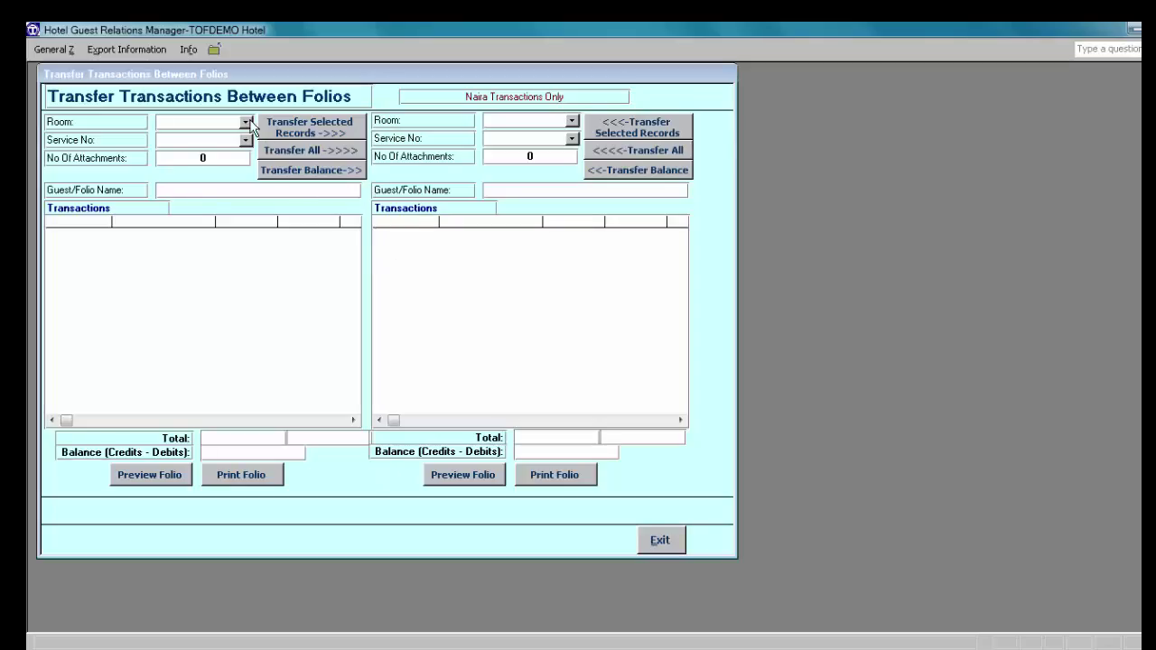
pyautogui.click(245, 122)
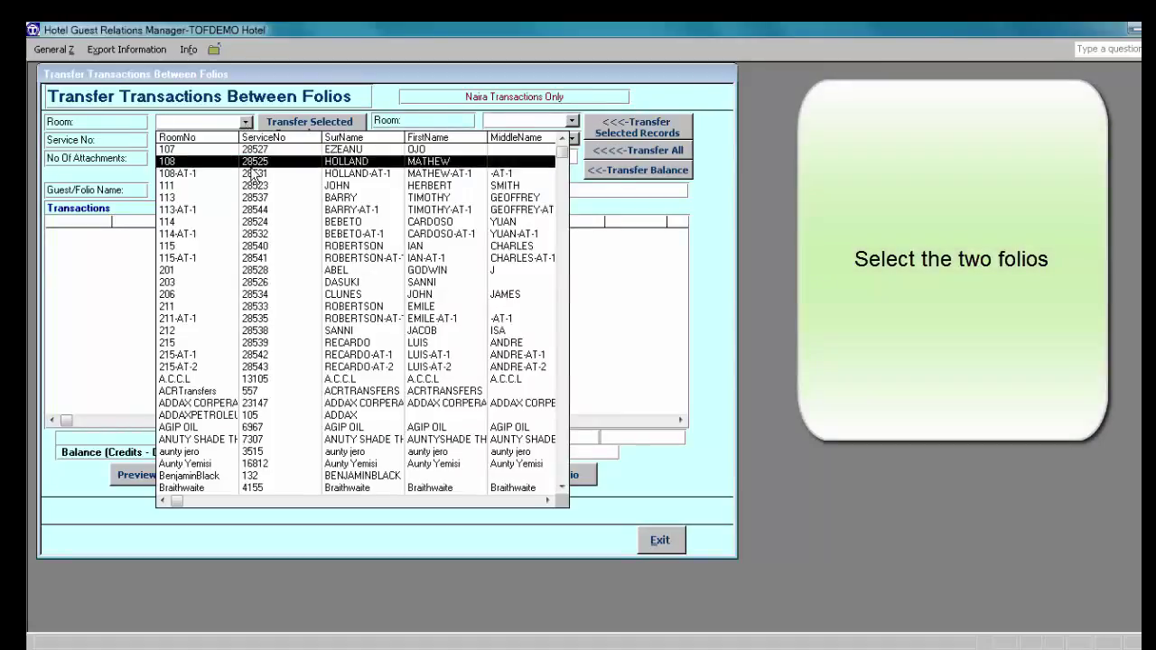
pyautogui.click(253, 199)
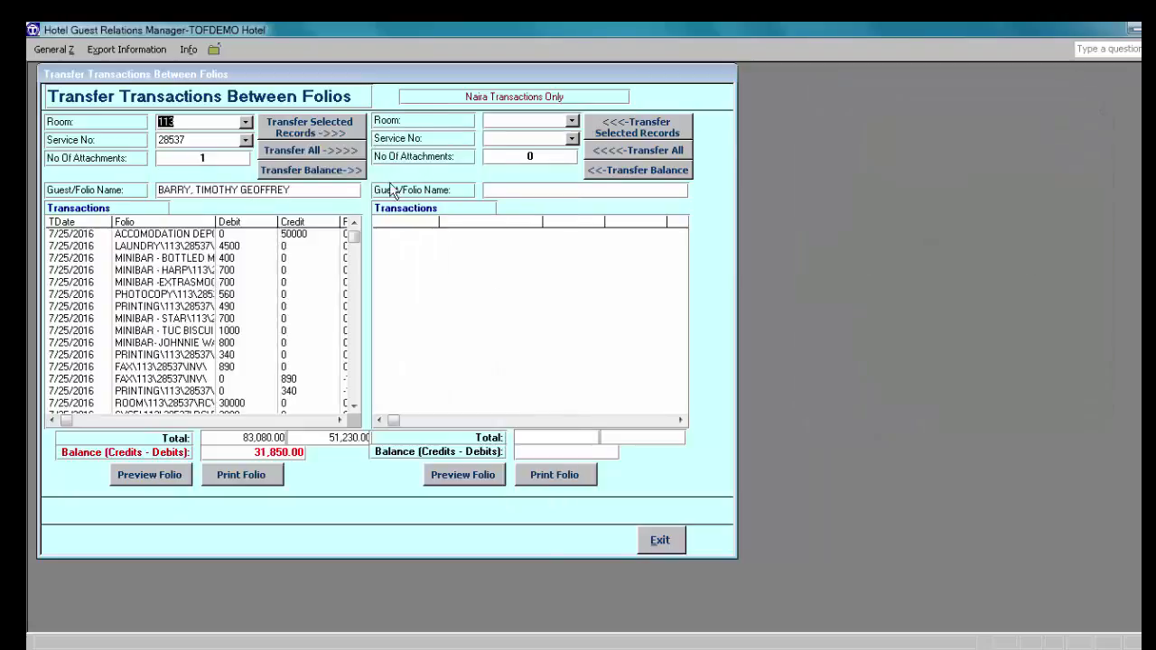
pyautogui.click(571, 121)
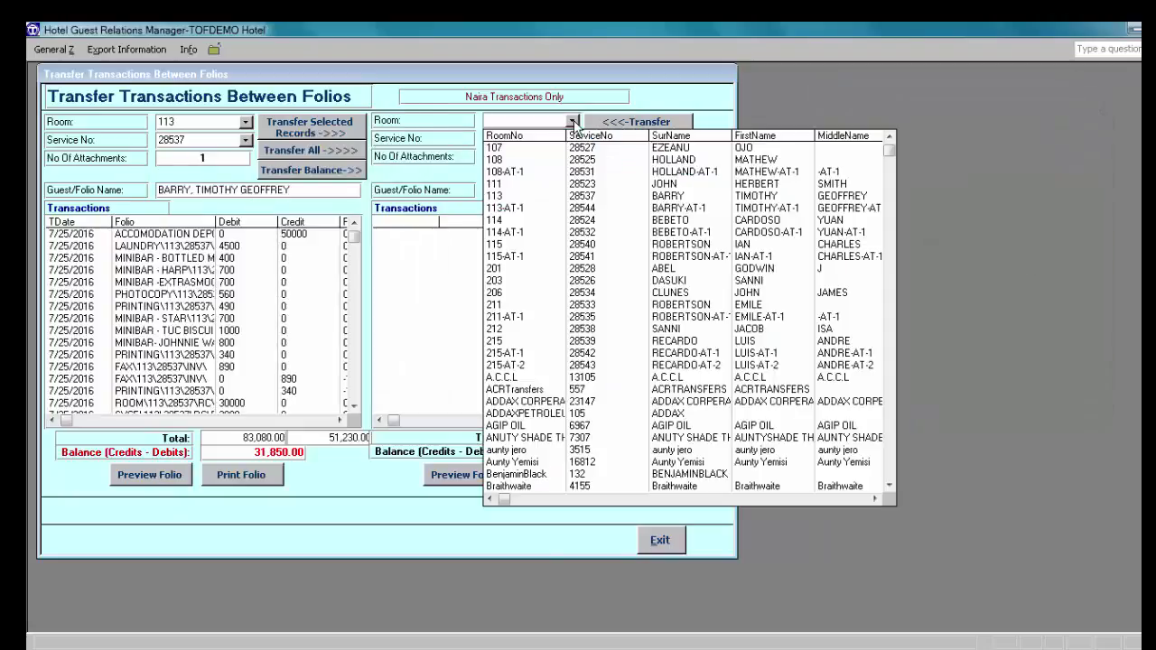
pyautogui.click(545, 209)
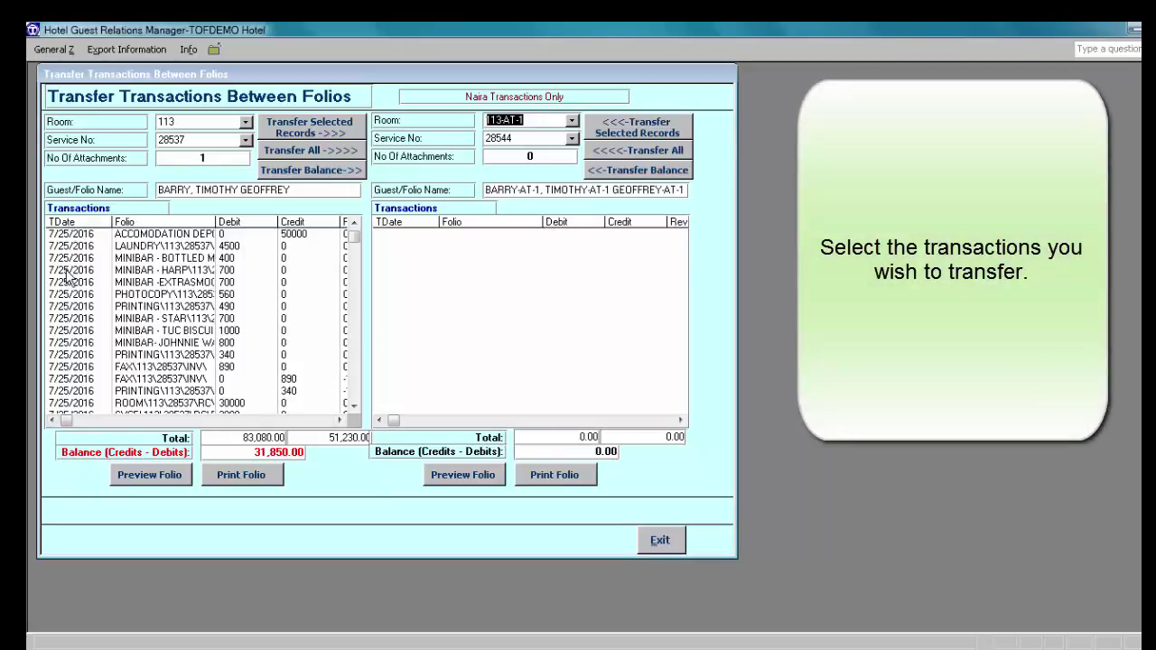
pyautogui.click(140, 272)
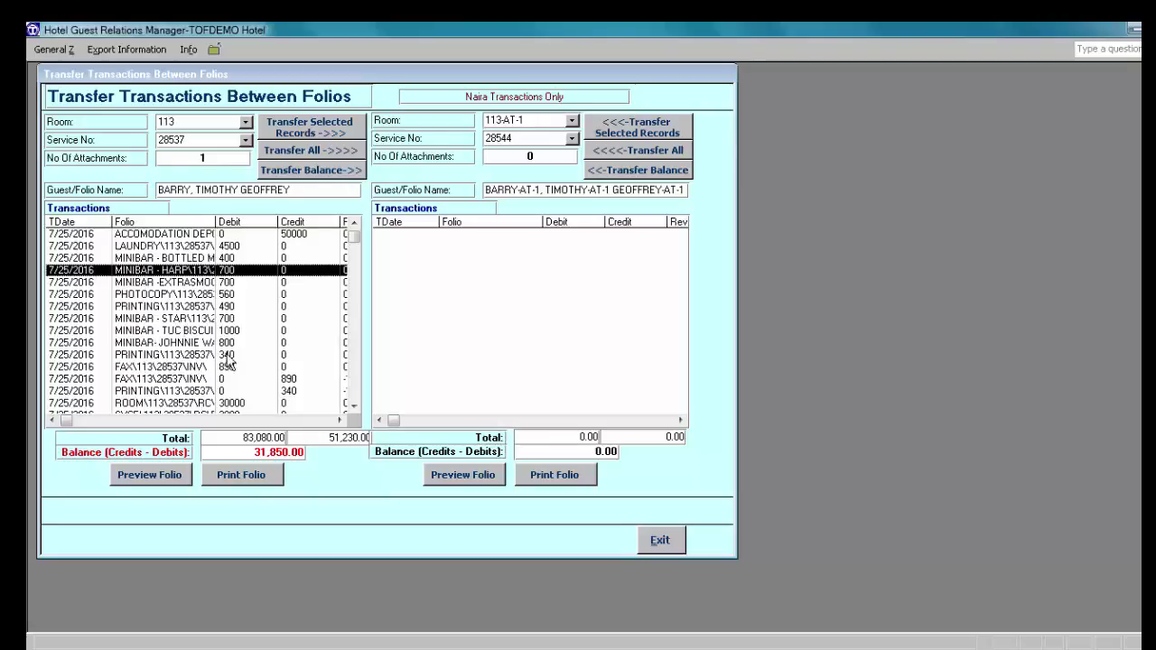
pyautogui.click(158, 344)
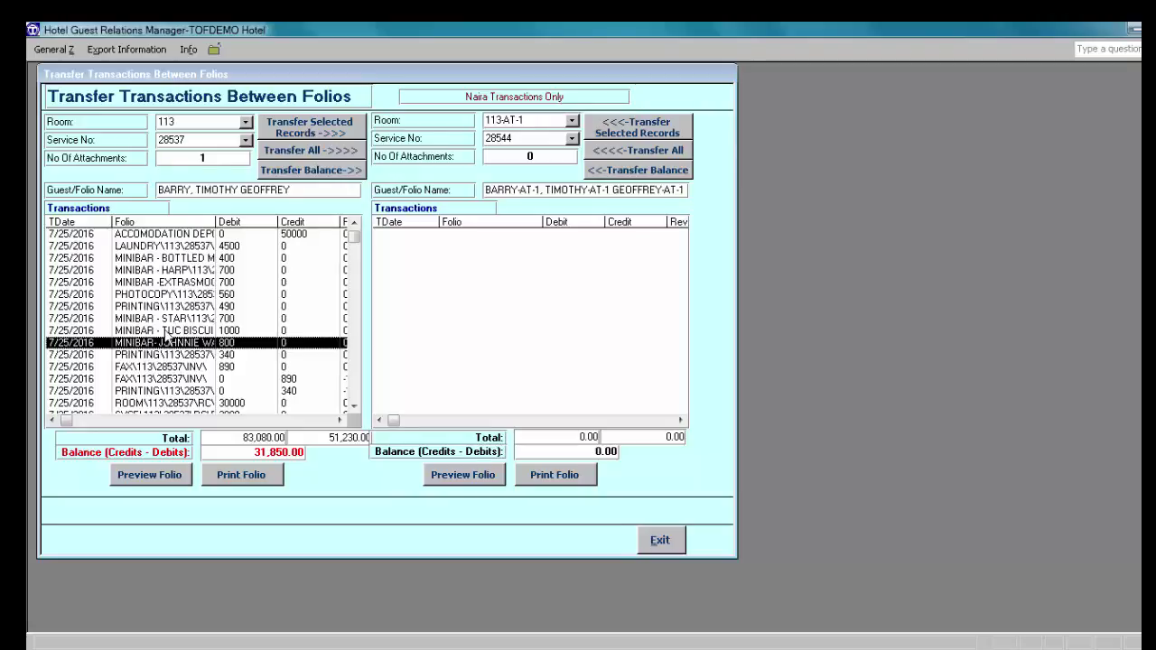
# Step: Transfer the 700, 700 and 800 minibar charges to 113-AT-1 and preview that folio
pyautogui.keyDown('ctrl'); pyautogui.click(161, 271); pyautogui.keyUp('ctrl')
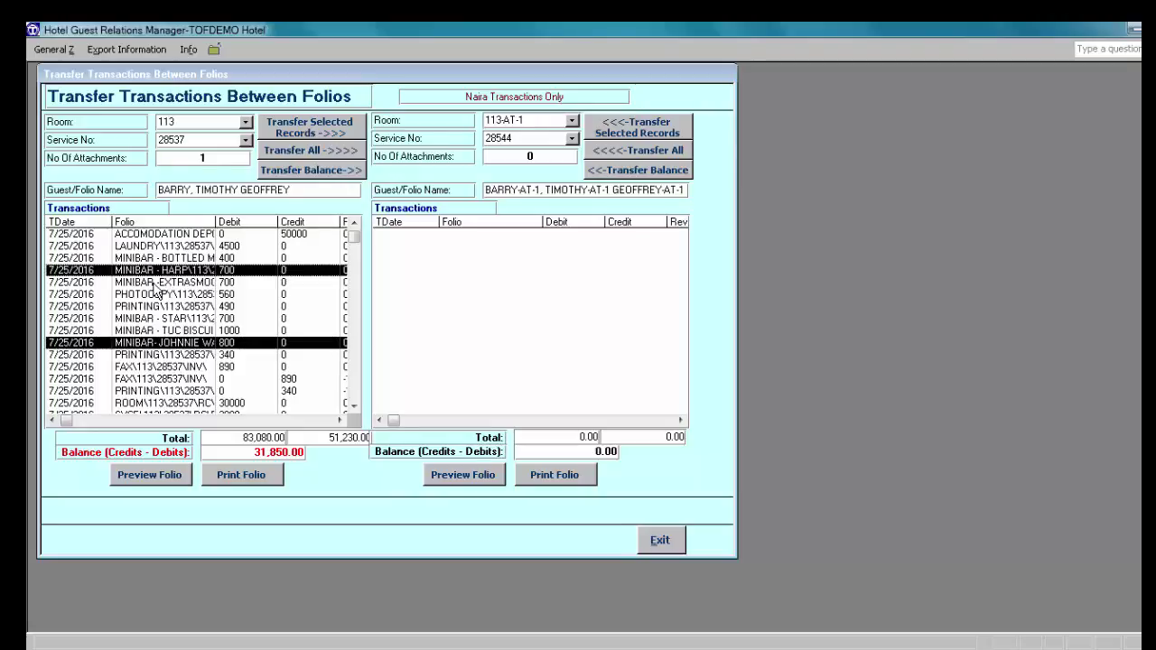
pyautogui.keyDown('ctrl'); pyautogui.click(178, 282); pyautogui.keyUp('ctrl')
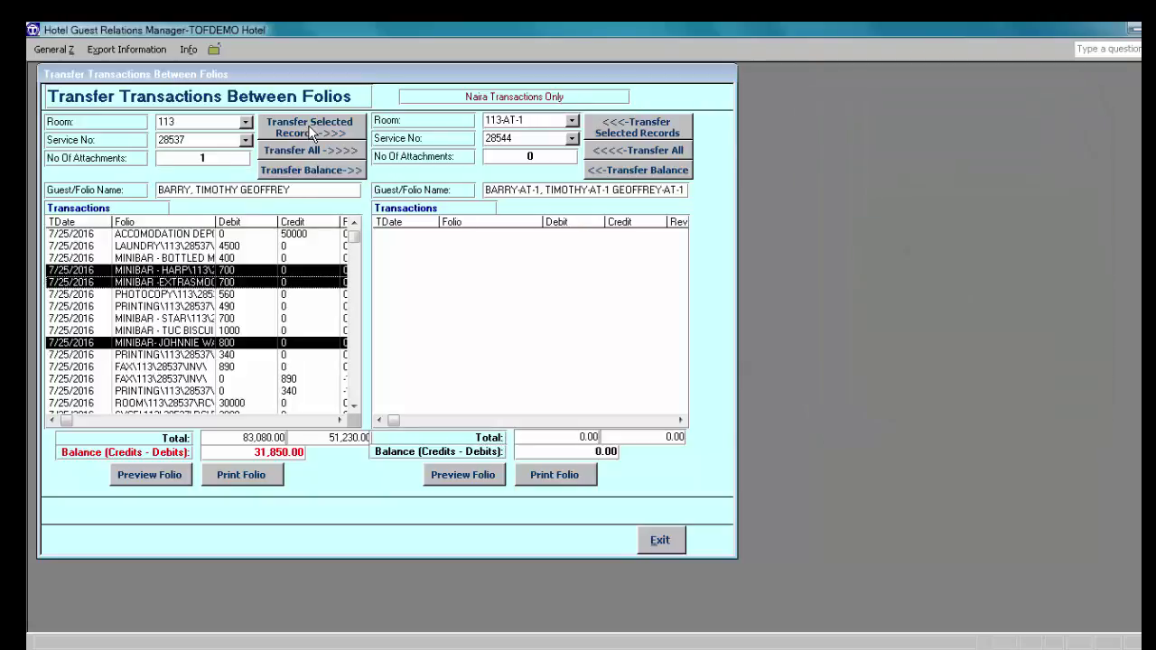
pyautogui.click(311, 133)
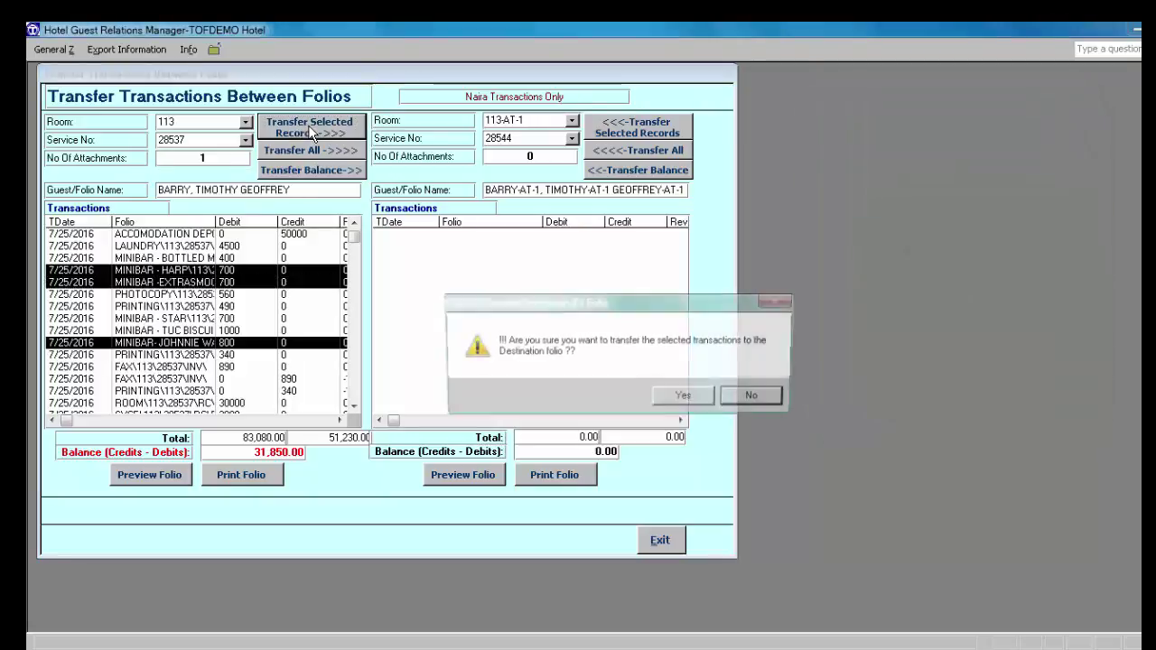
pyautogui.click(685, 398)
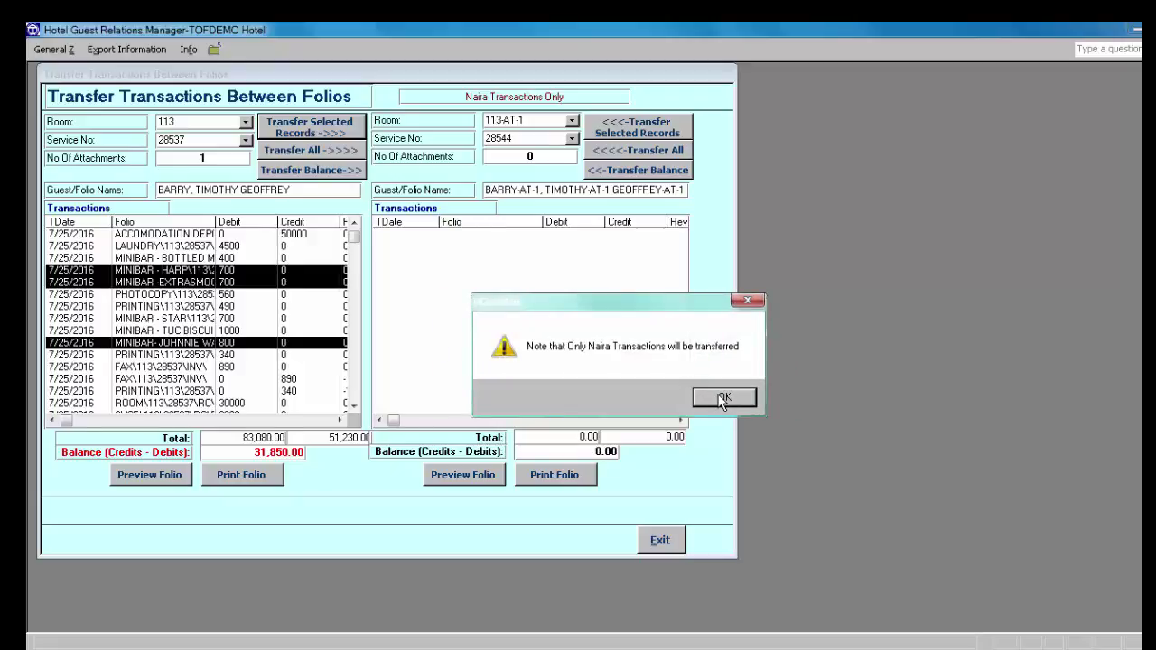
pyautogui.click(723, 399)
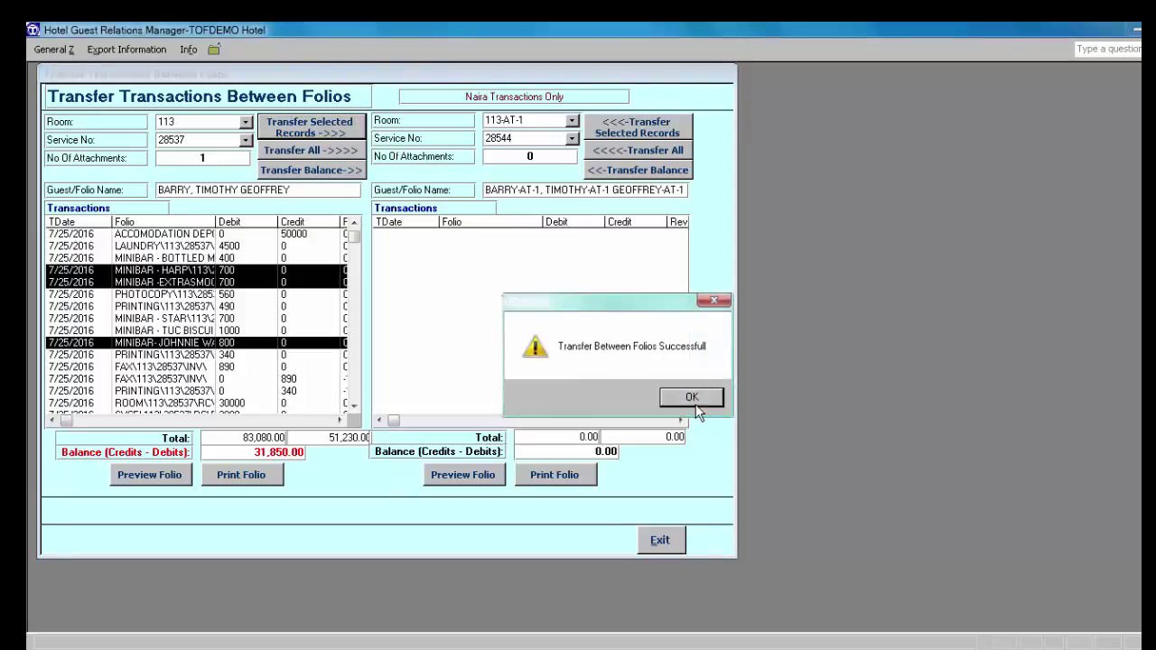
pyautogui.click(694, 403)
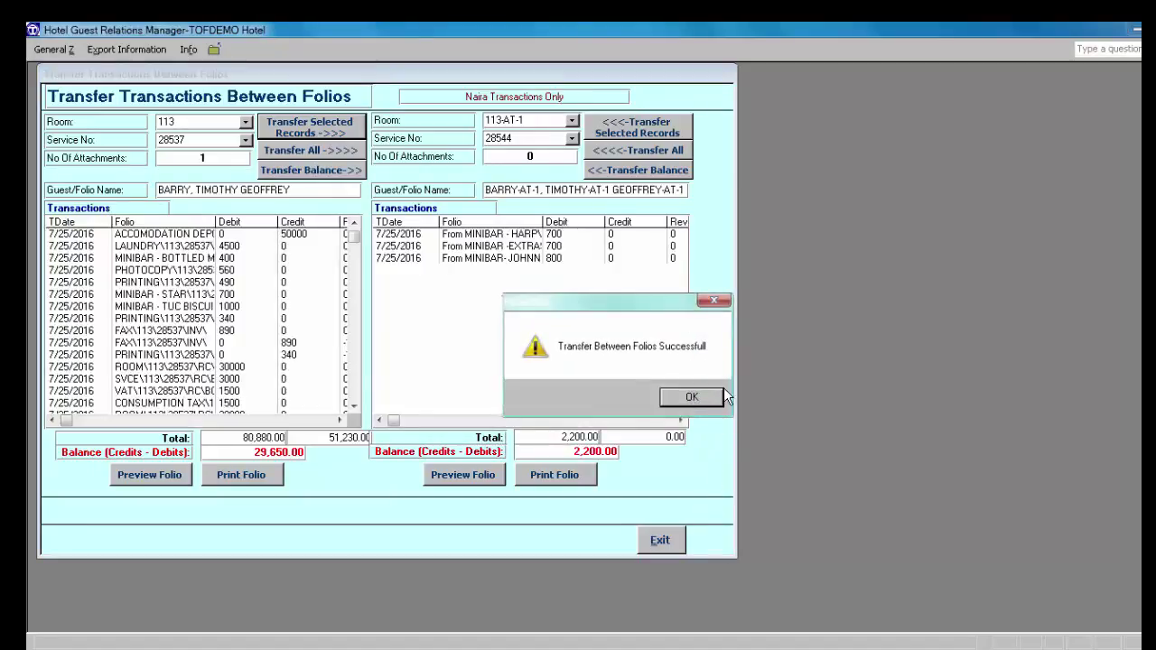
pyautogui.click(702, 397)
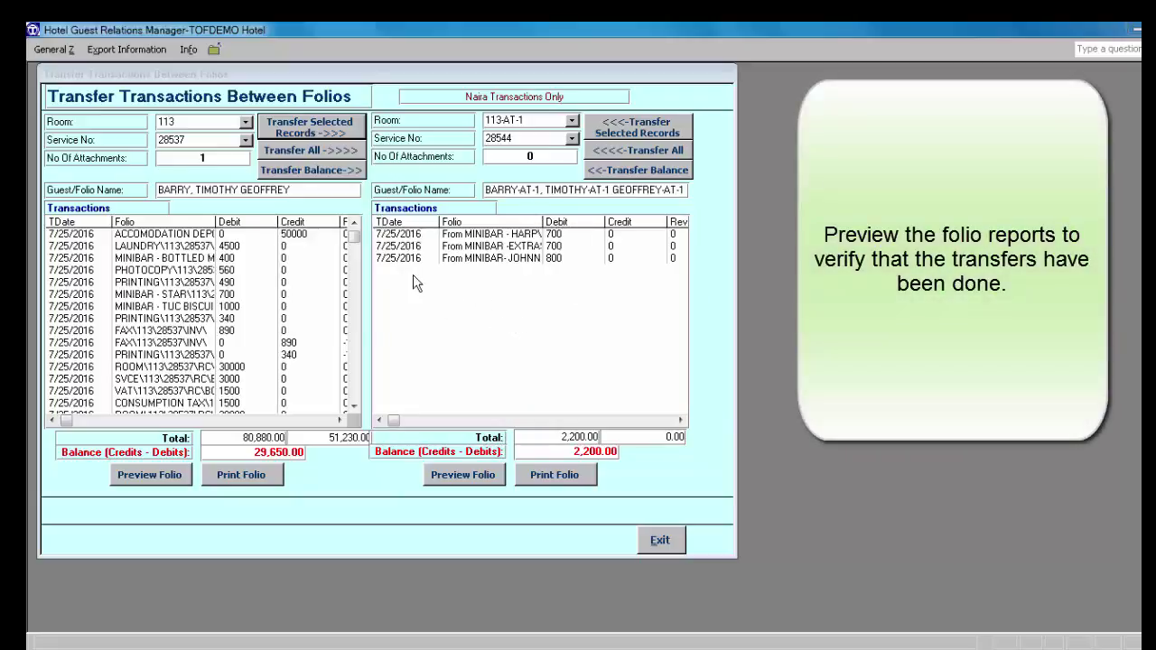
pyautogui.click(466, 479)
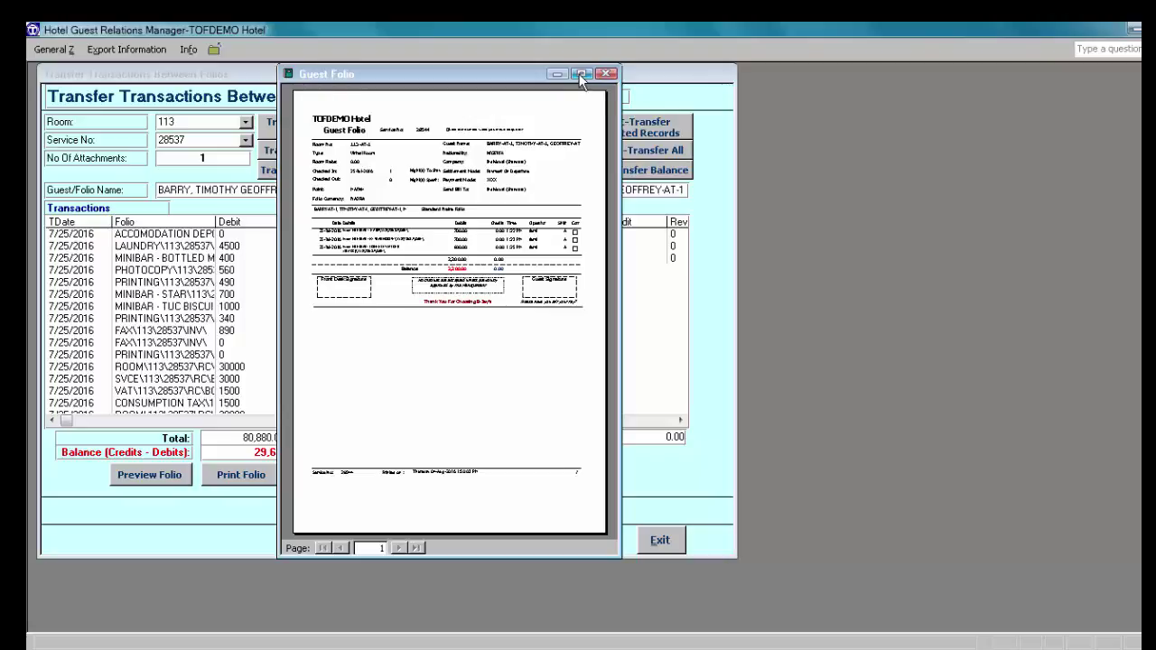
# Step: Inspect the enlarged 113-AT-1 preview showing three minibar charges totalling 2,200.00
pyautogui.click(582, 75)
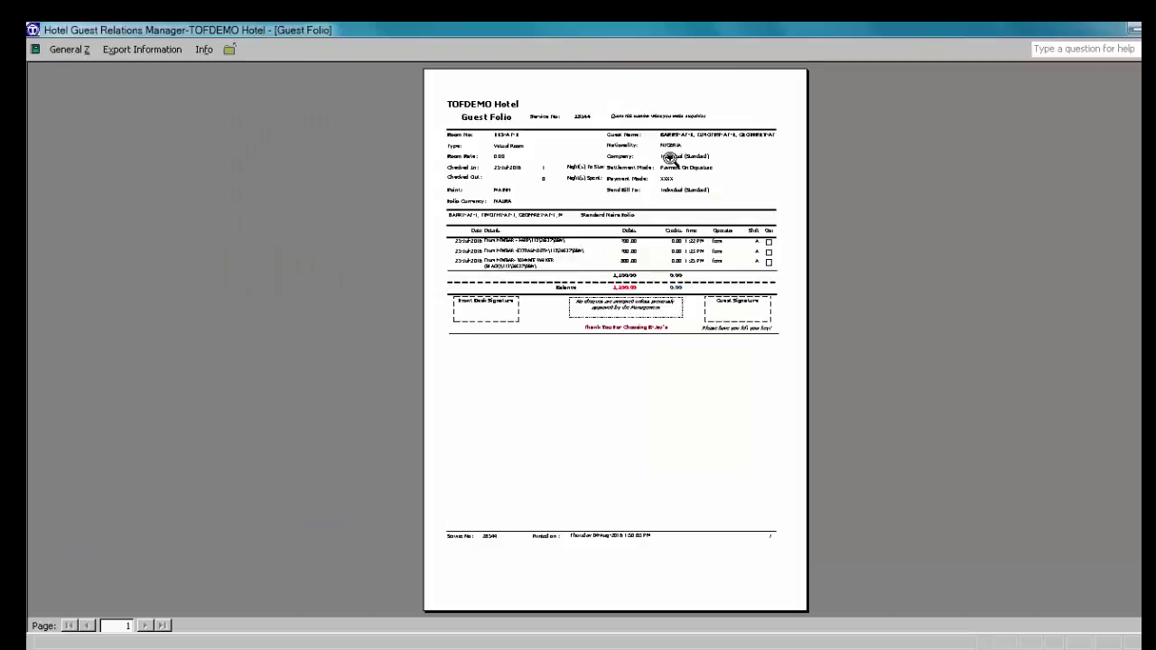
pyautogui.click(669, 157)
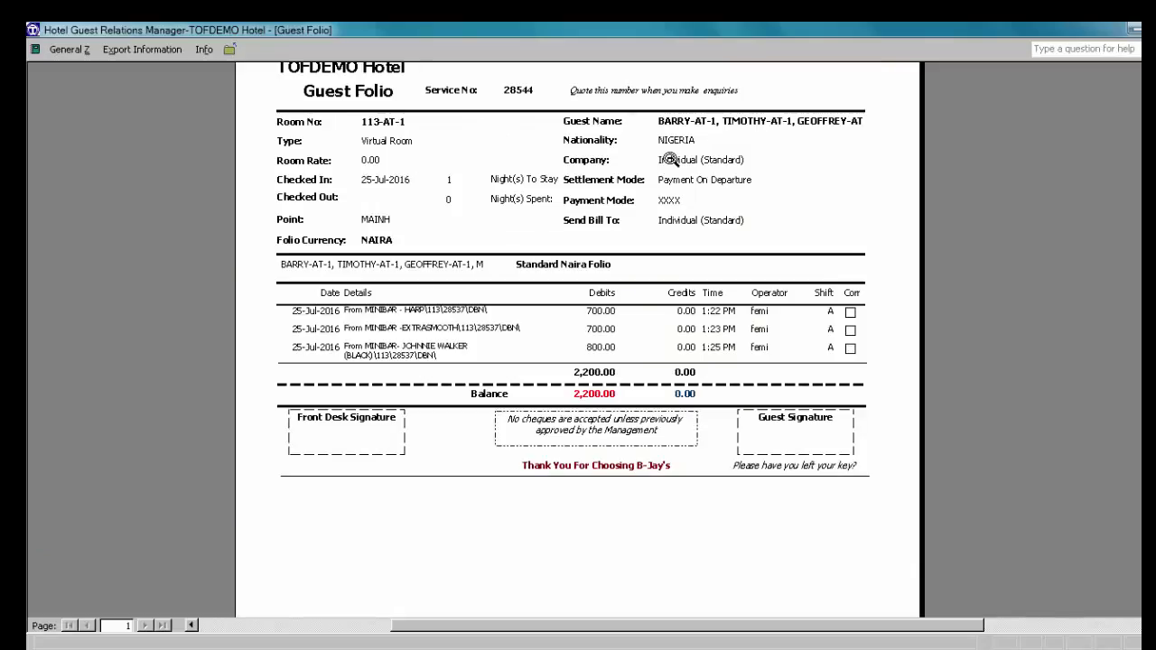
pyautogui.scroll(5, 578, 344)
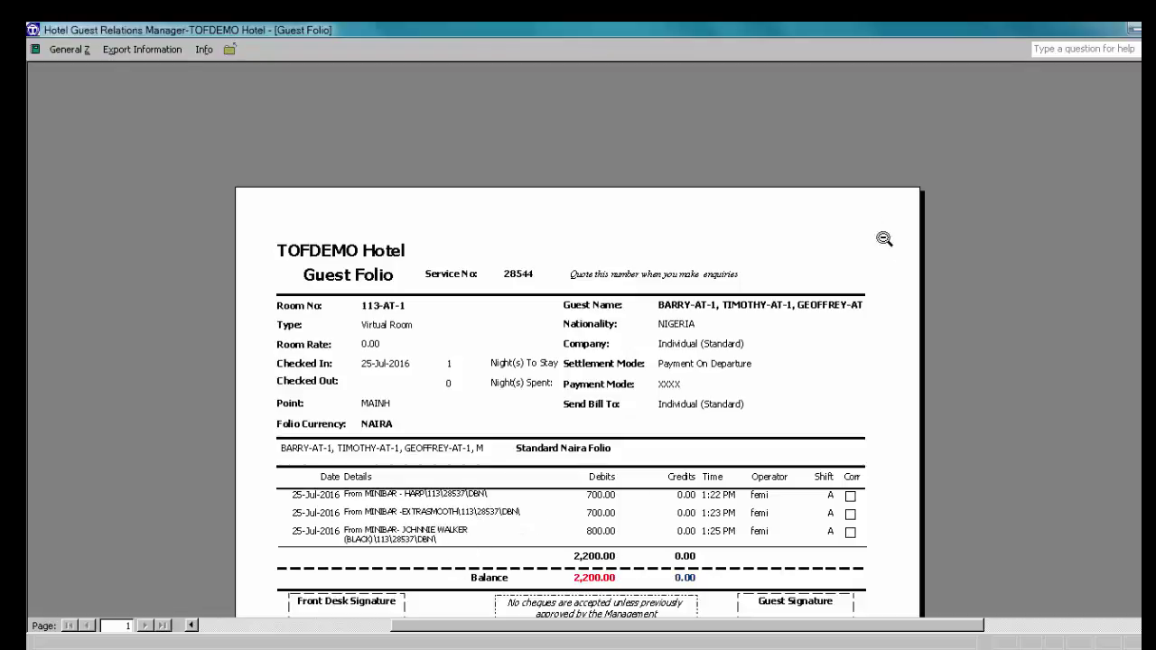
pyautogui.click(230, 50)
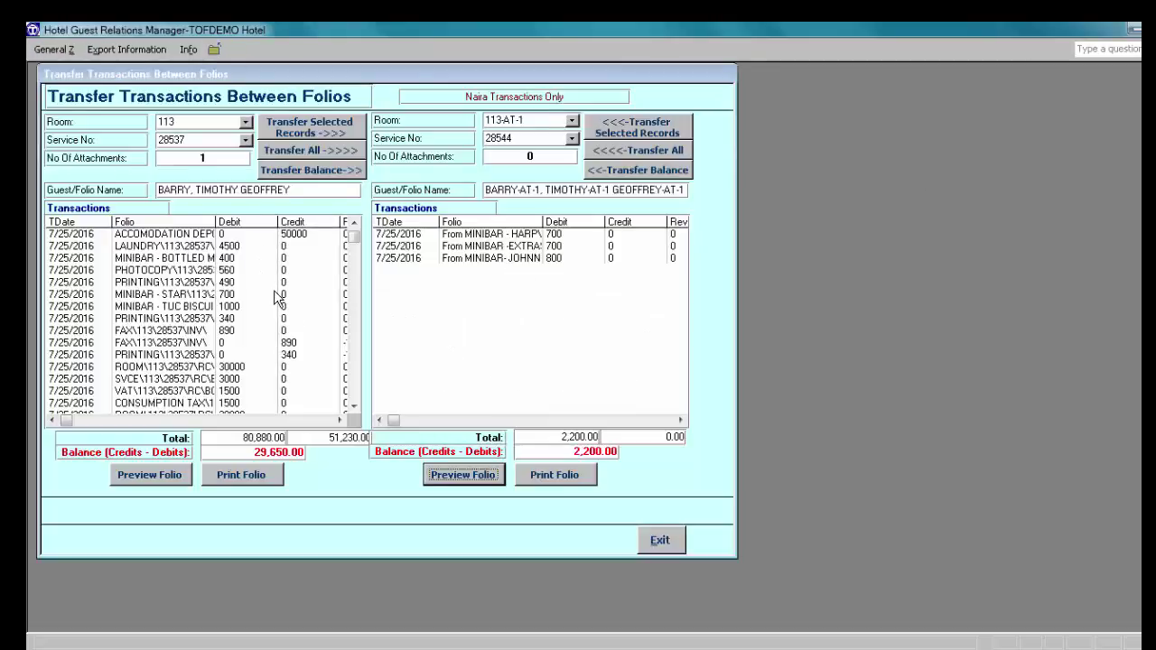
# Step: Preview room 113's own folio and check its 29,650.00 balance
pyautogui.click(167, 485)
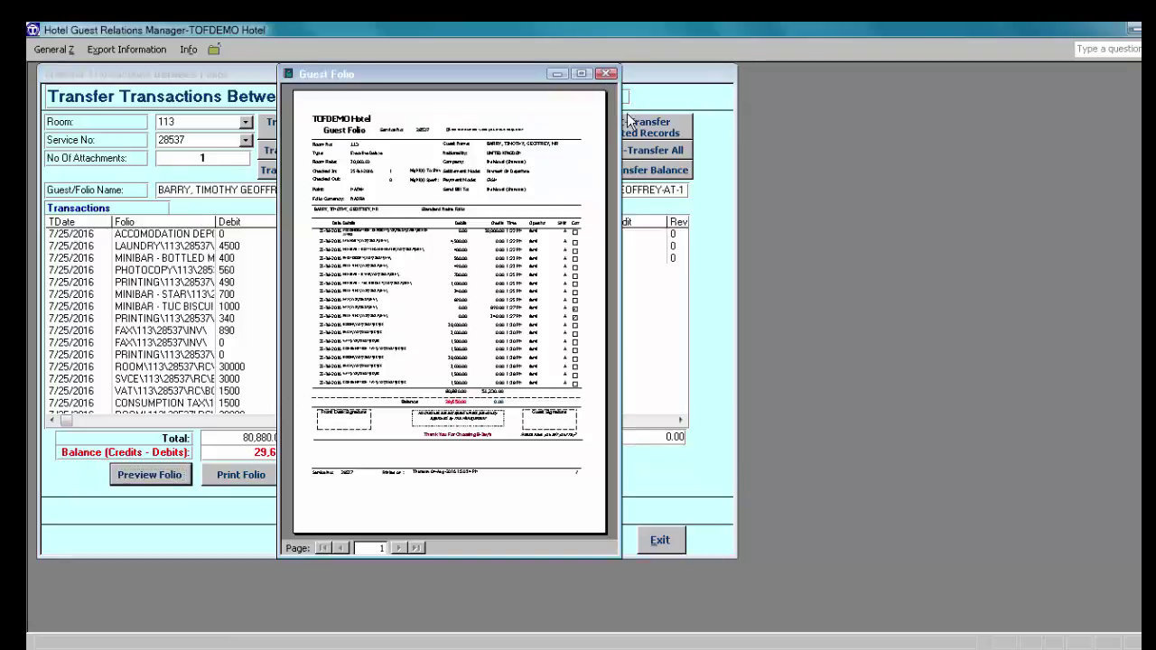
pyautogui.click(583, 72)
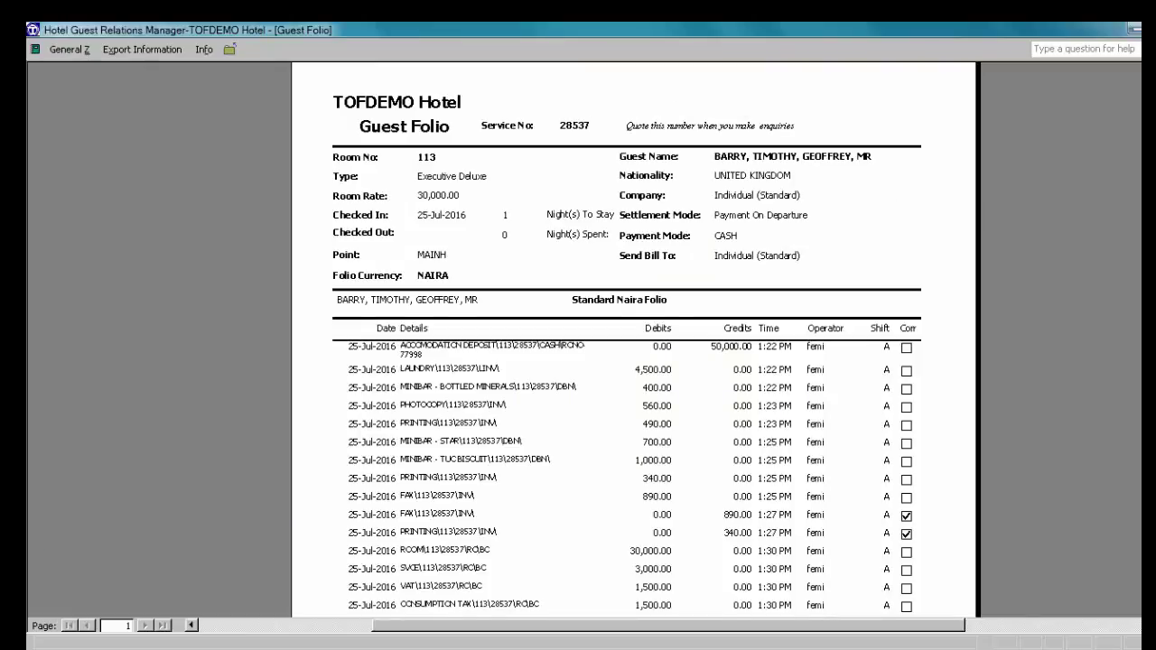
pyautogui.scroll(-3, 628, 336)
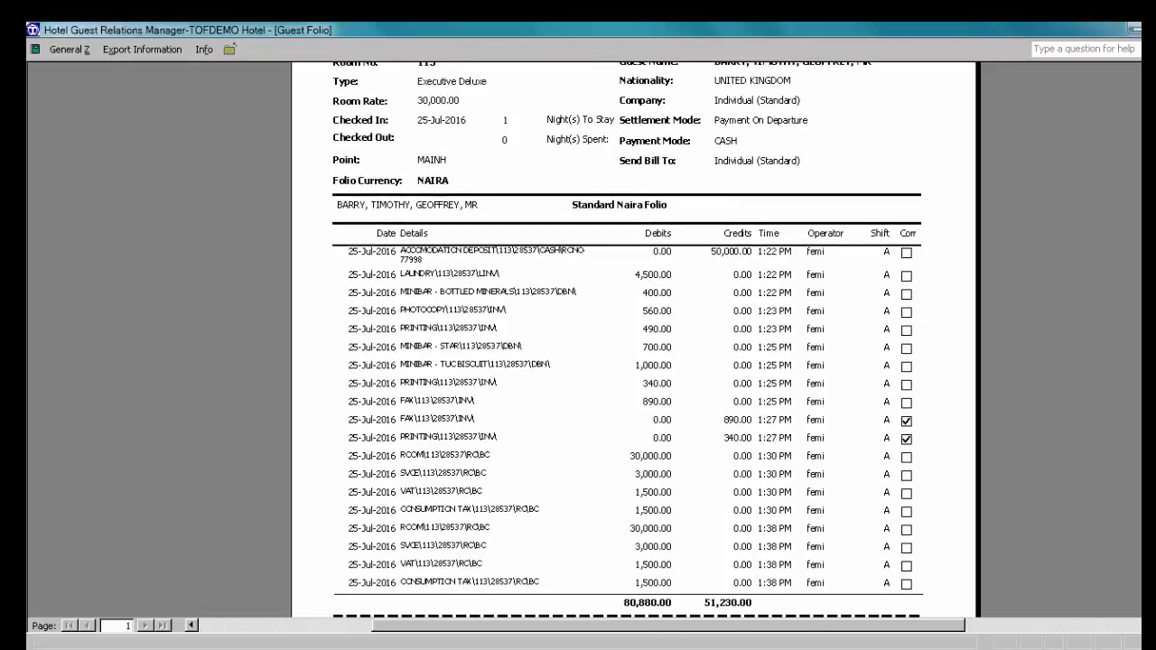
pyautogui.scroll(-1, 628, 336)
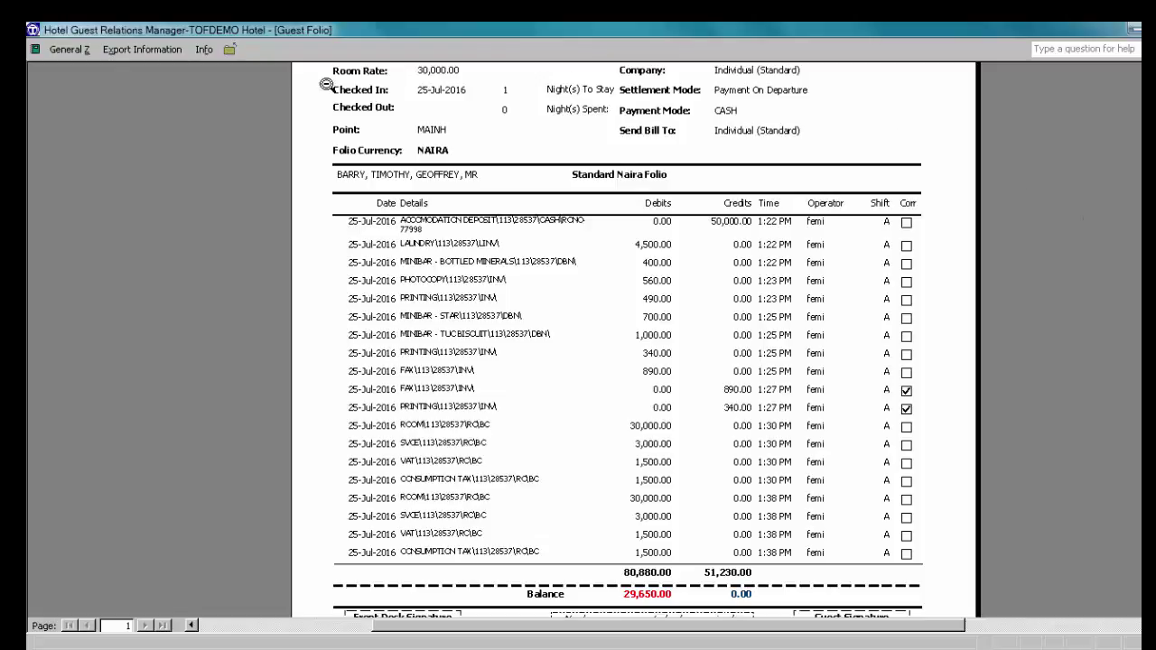
# Step: Close the room 113 folio preview, the transfer form and Special Operations
pyautogui.click(228, 50)
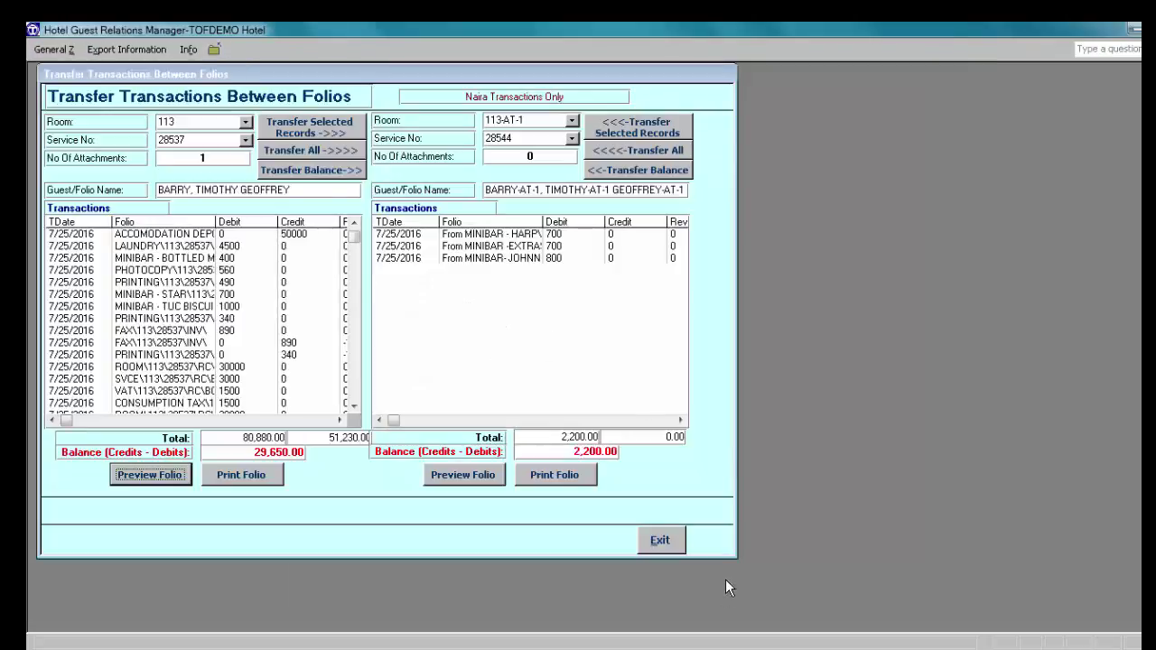
pyautogui.click(665, 542)
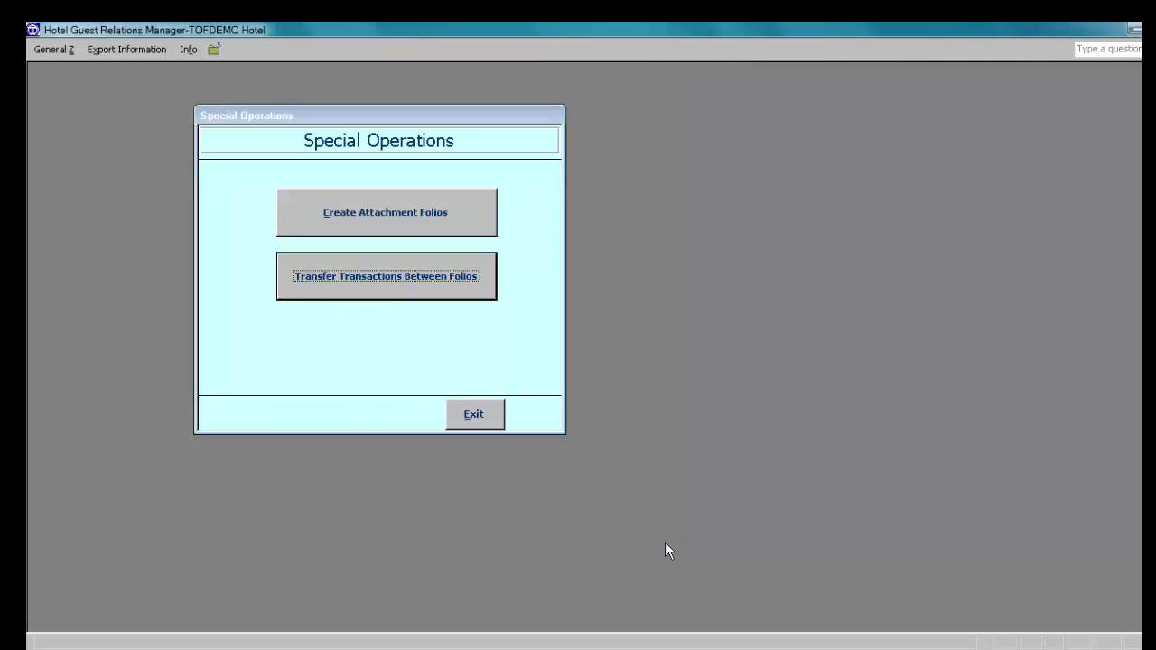
pyautogui.click(474, 416)
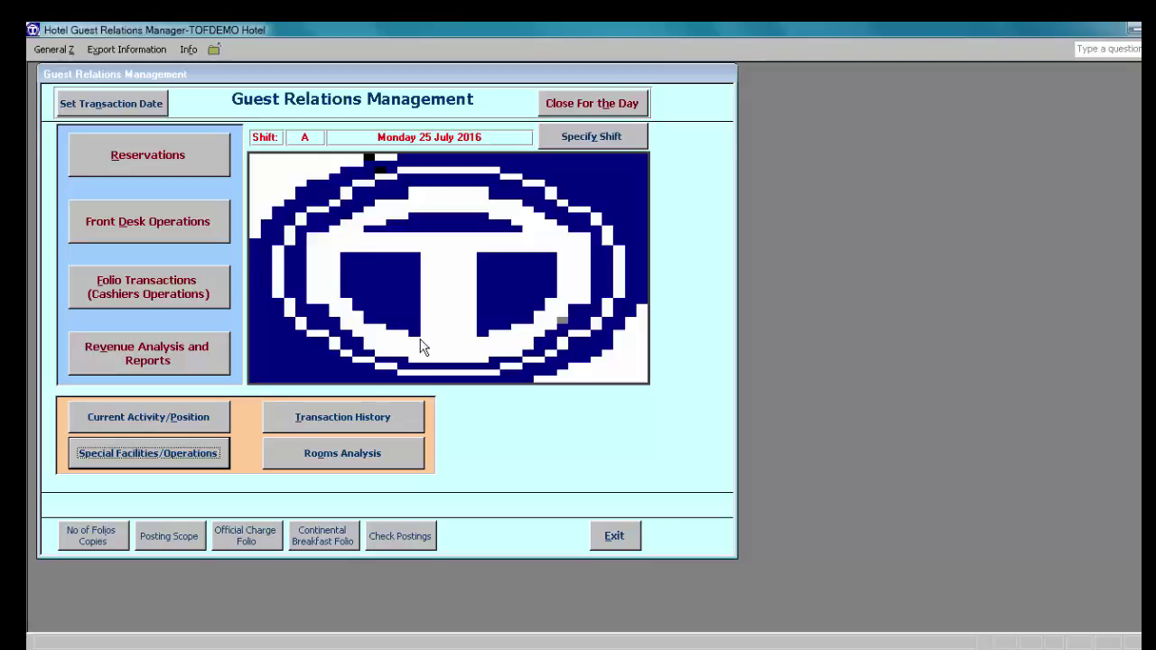
# Step: Try reopening postings for point MAINH on 24-Jul-2016, which is refused as unauthorised
pyautogui.click(602, 105)
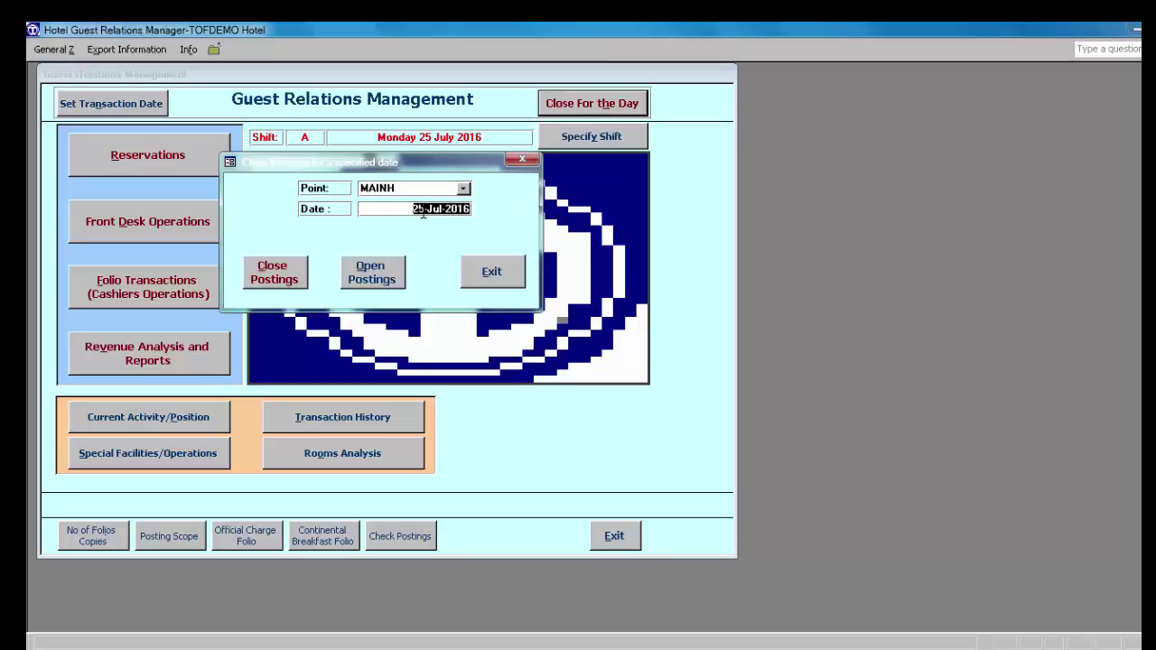
pyautogui.click(418, 208)
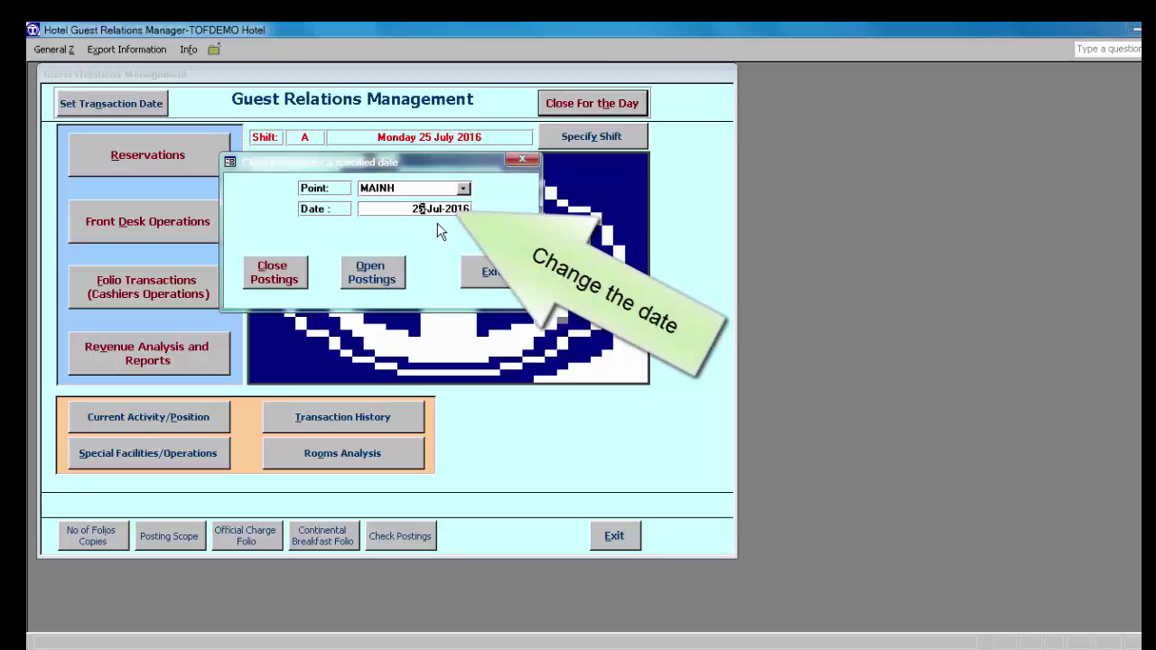
pyautogui.doubleClick(418, 208)
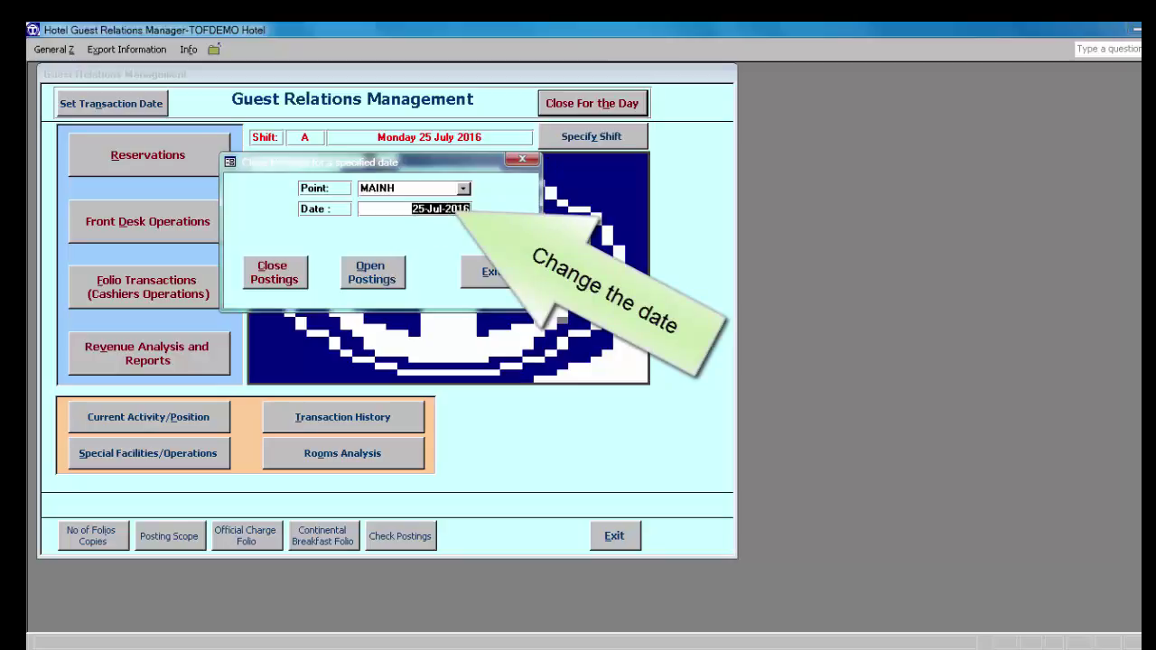
pyautogui.write('24-')
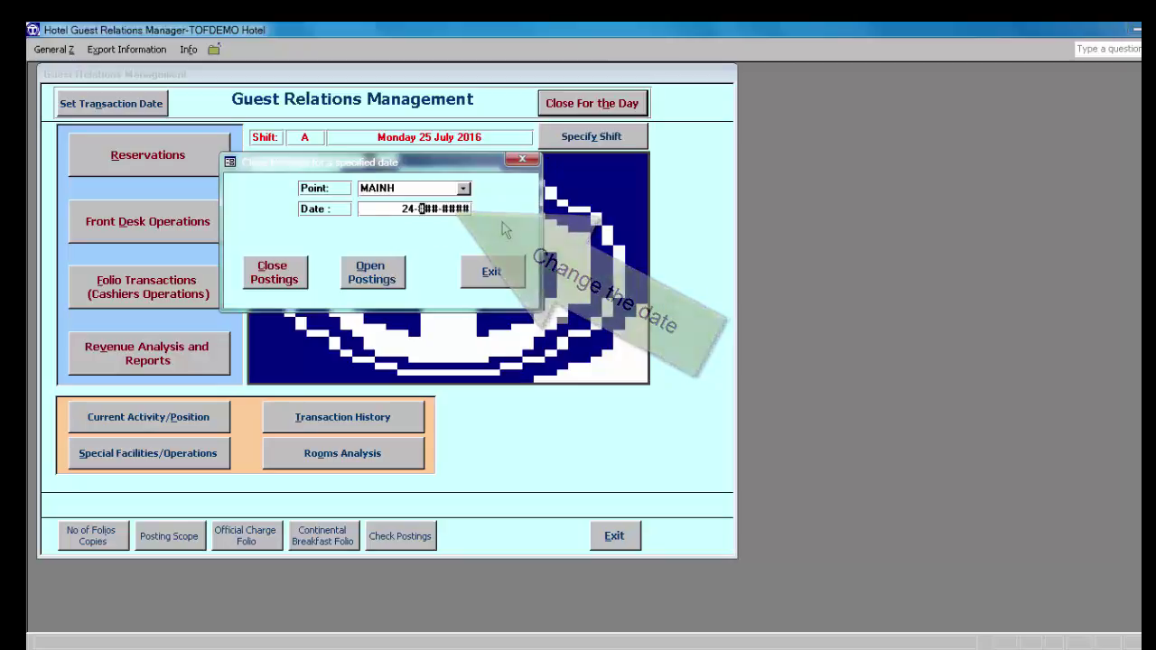
pyautogui.write('Ju')
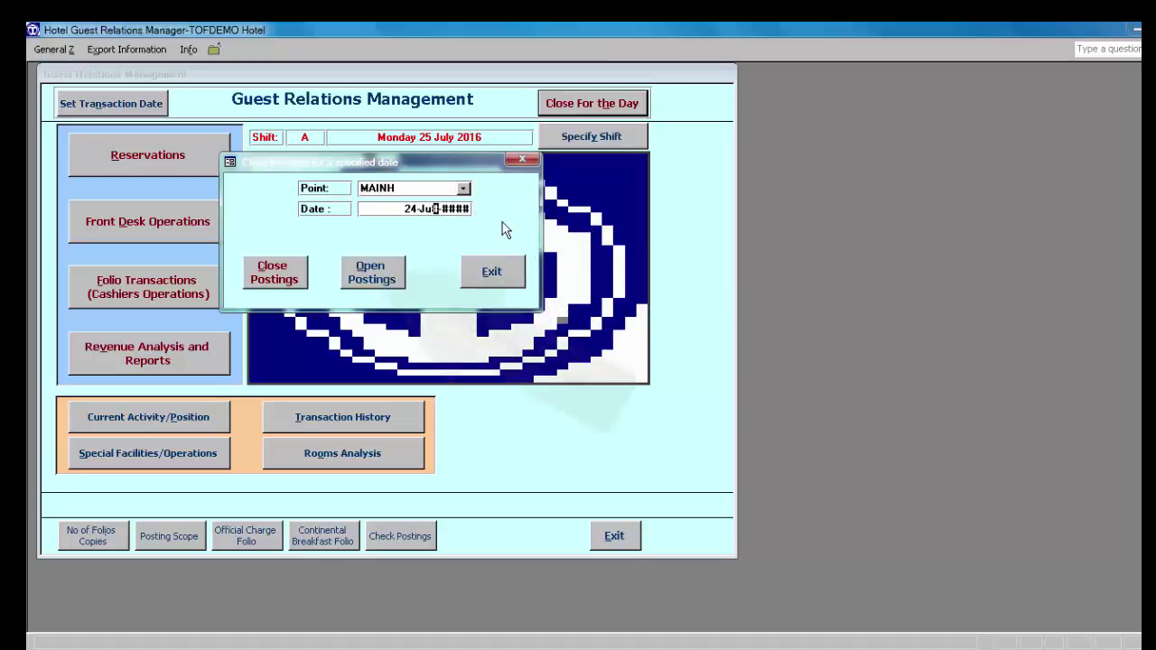
pyautogui.write('l-2016')
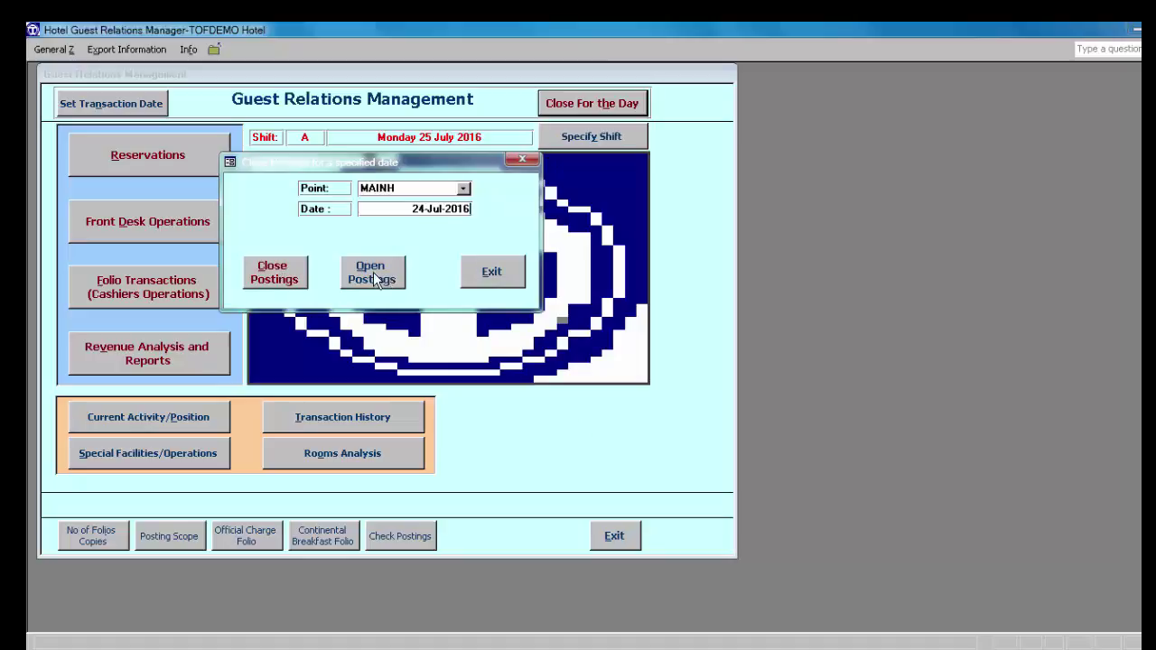
pyautogui.click(373, 272)
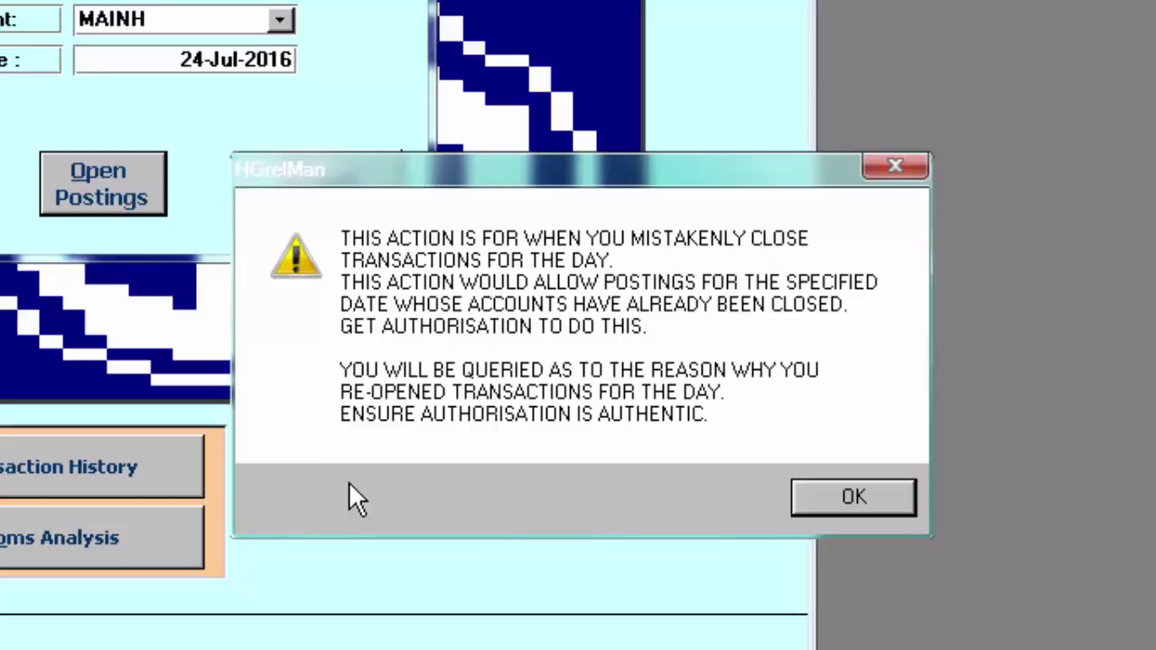
pyautogui.click(851, 491)
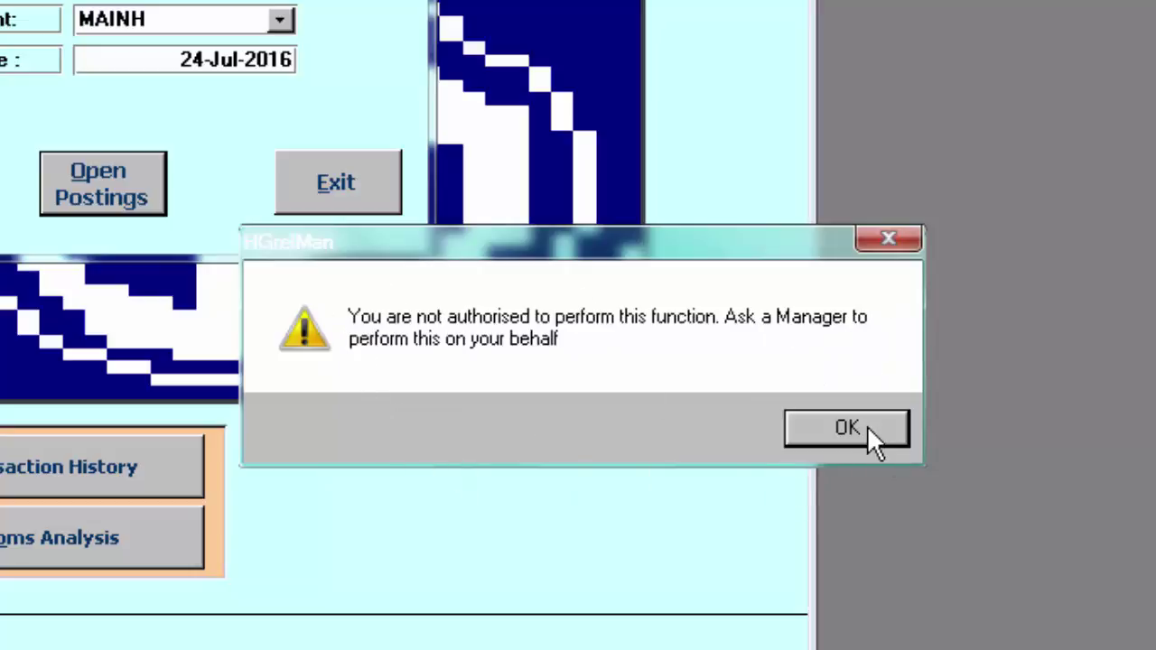
pyautogui.click(838, 429)
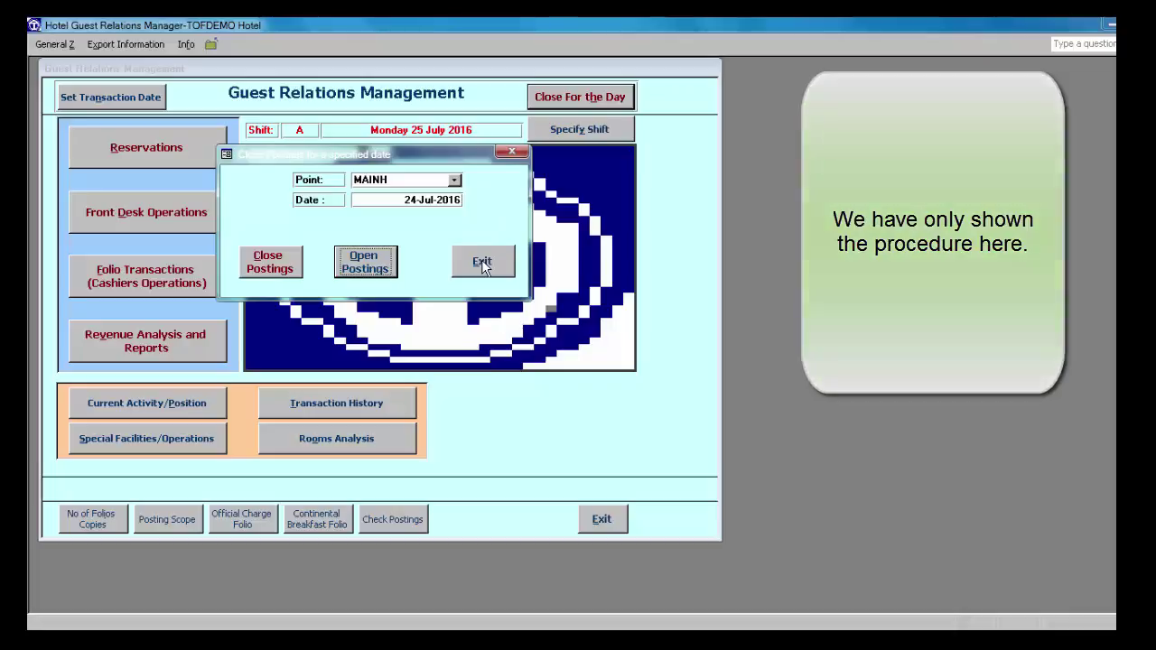
# Step: Close the postings dialog, exit H-GRelMan confirming Yes, and close the launcher
pyautogui.click(482, 261)
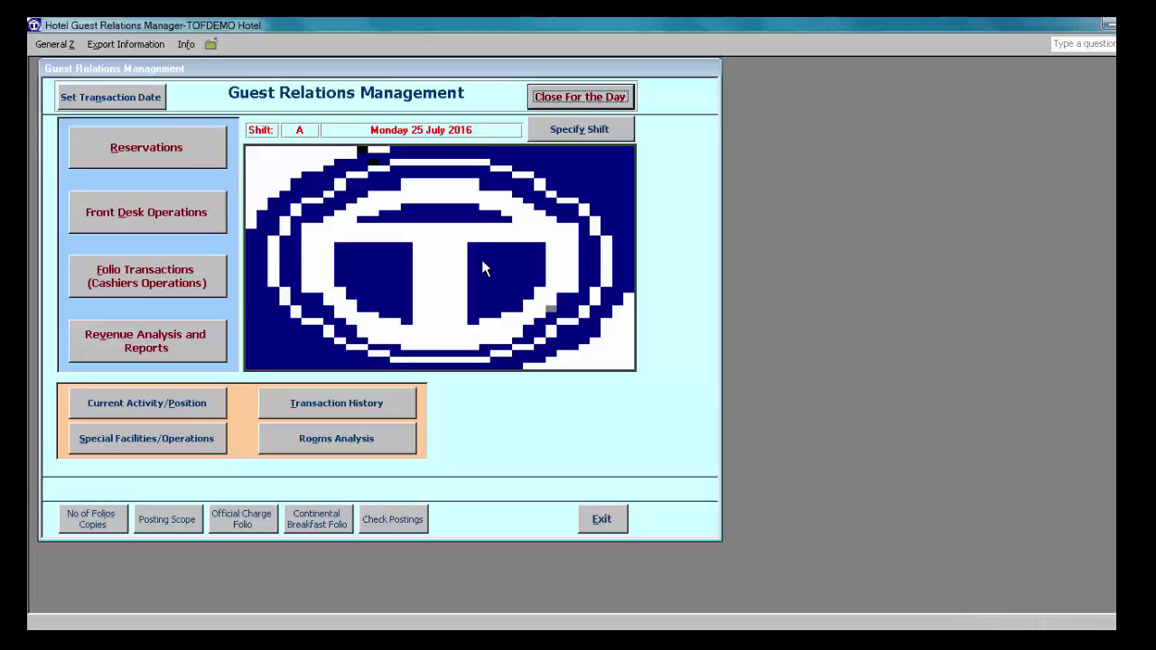
pyautogui.click(601, 523)
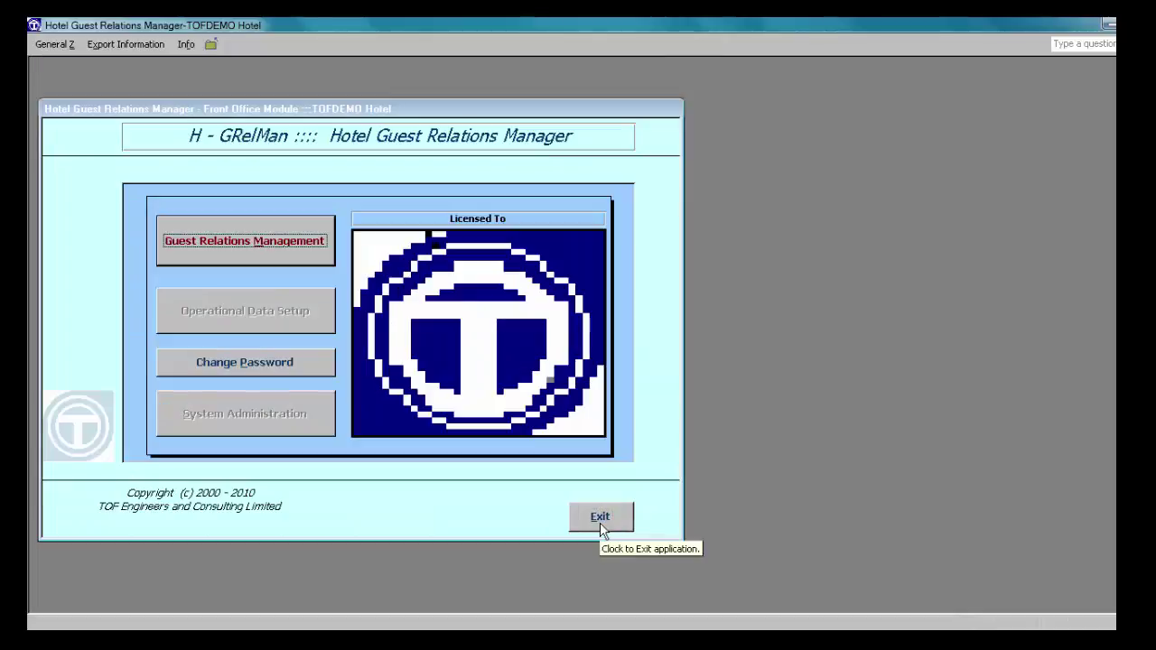
pyautogui.click(599, 522)
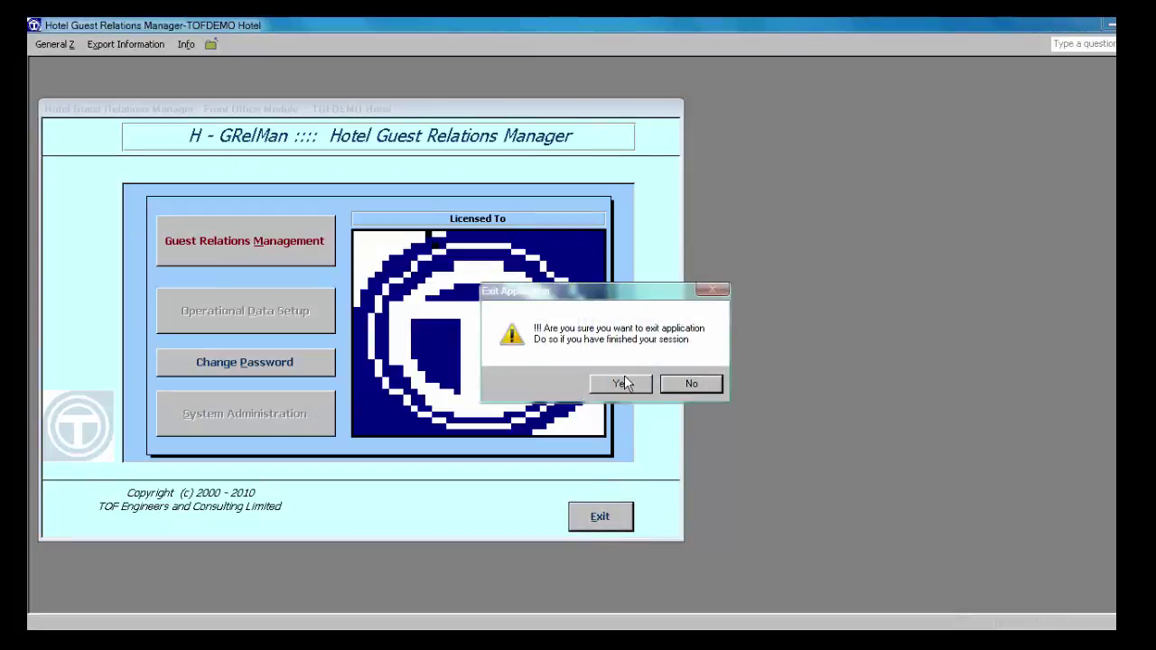
pyautogui.click(622, 385)
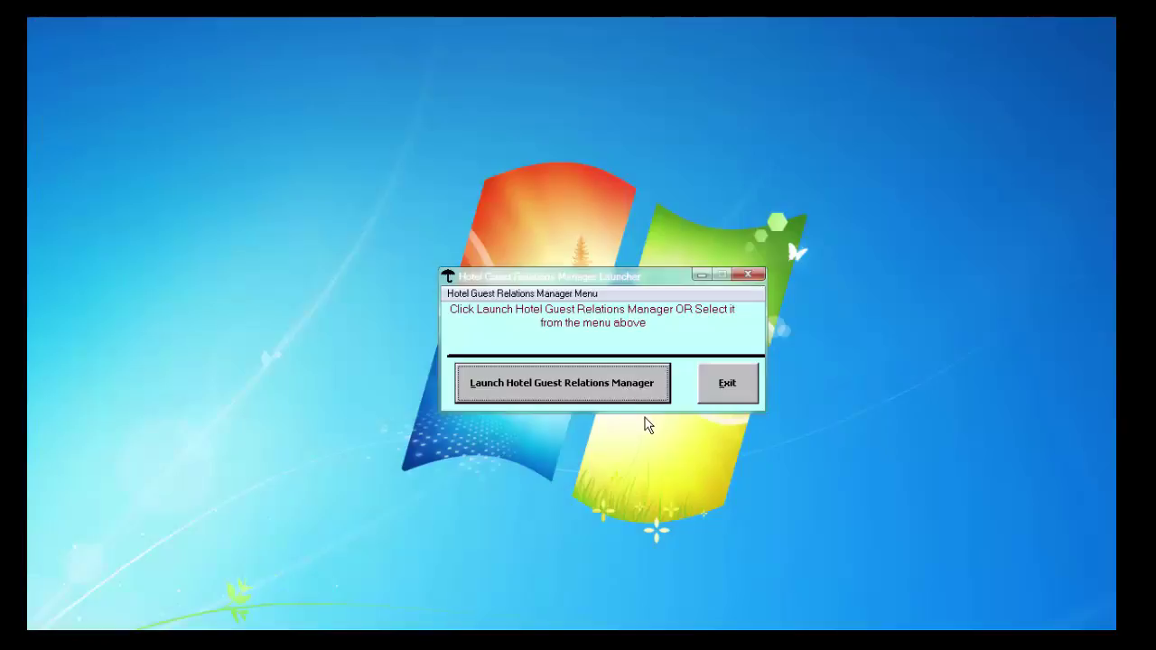
pyautogui.click(727, 387)
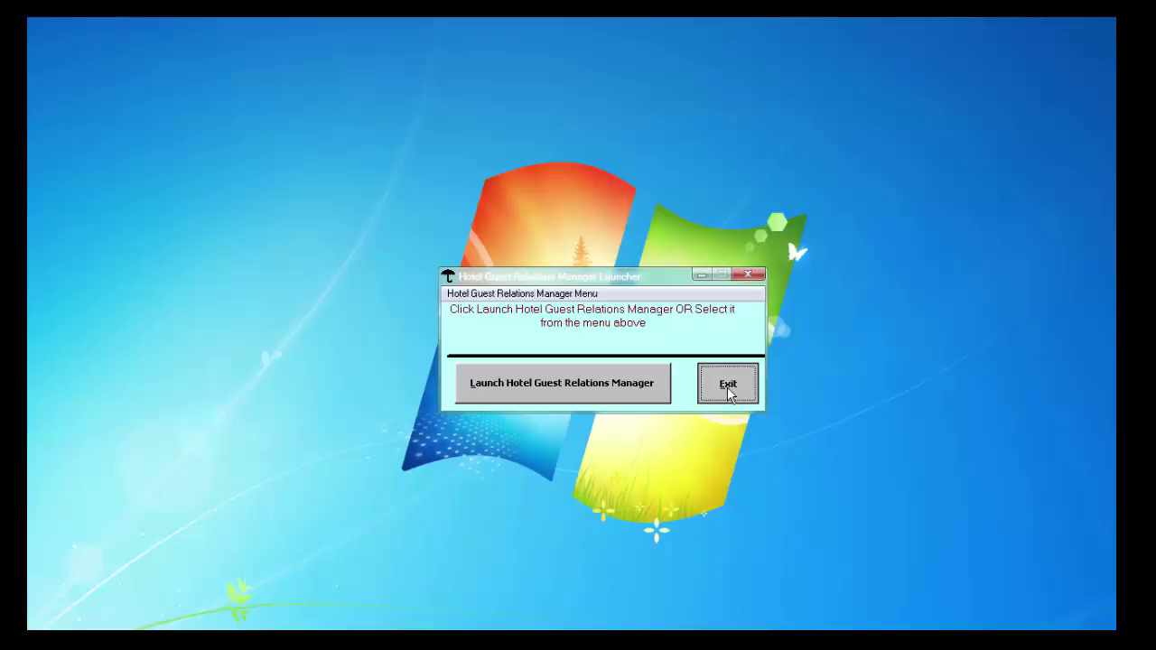
pyautogui.click(727, 387)
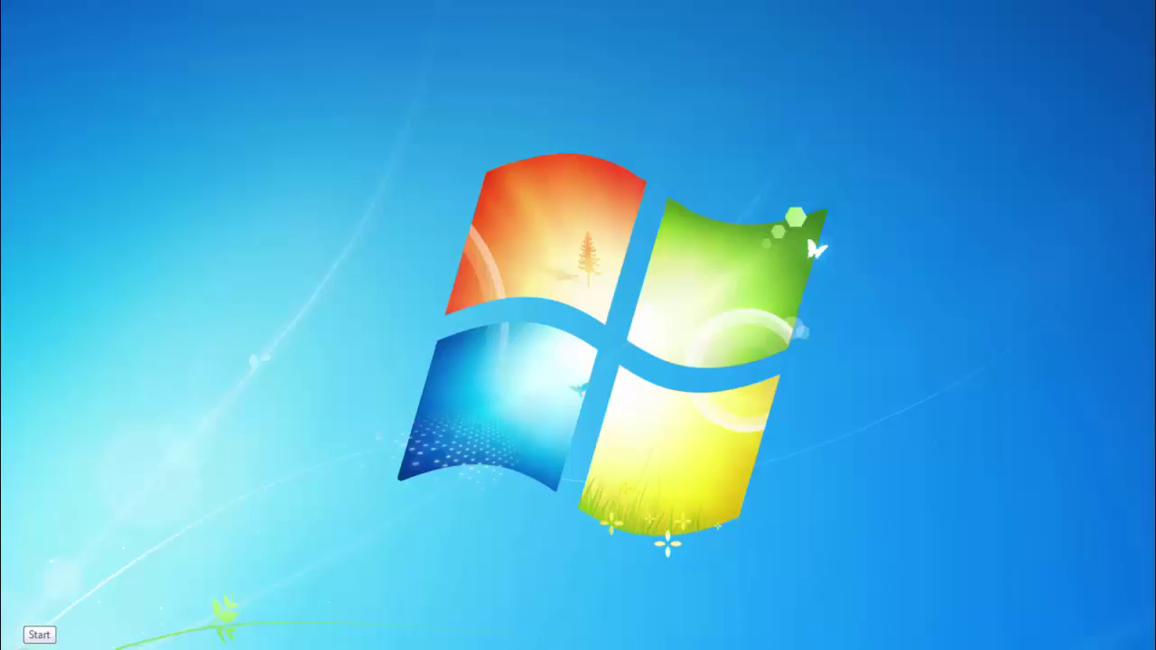
# Step: Launch the Sales Outlets Module from the HGRELMAN DEMO Enterprise Edition Start menu group
pyautogui.click(22, 646)
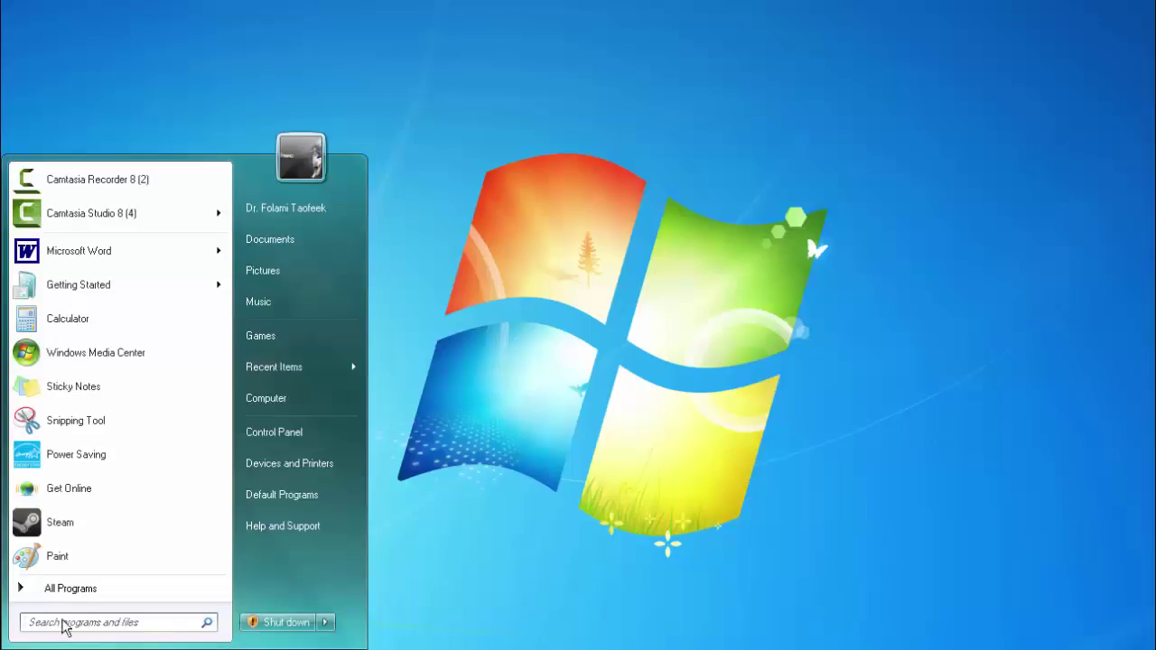
pyautogui.click(79, 598)
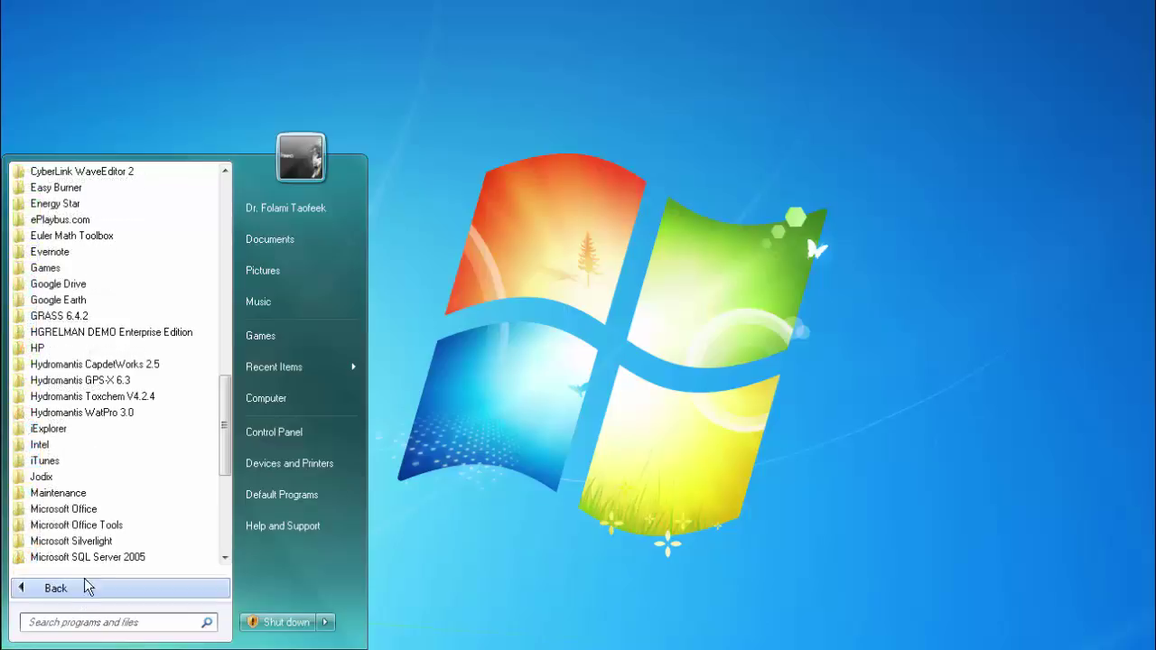
pyautogui.click(123, 333)
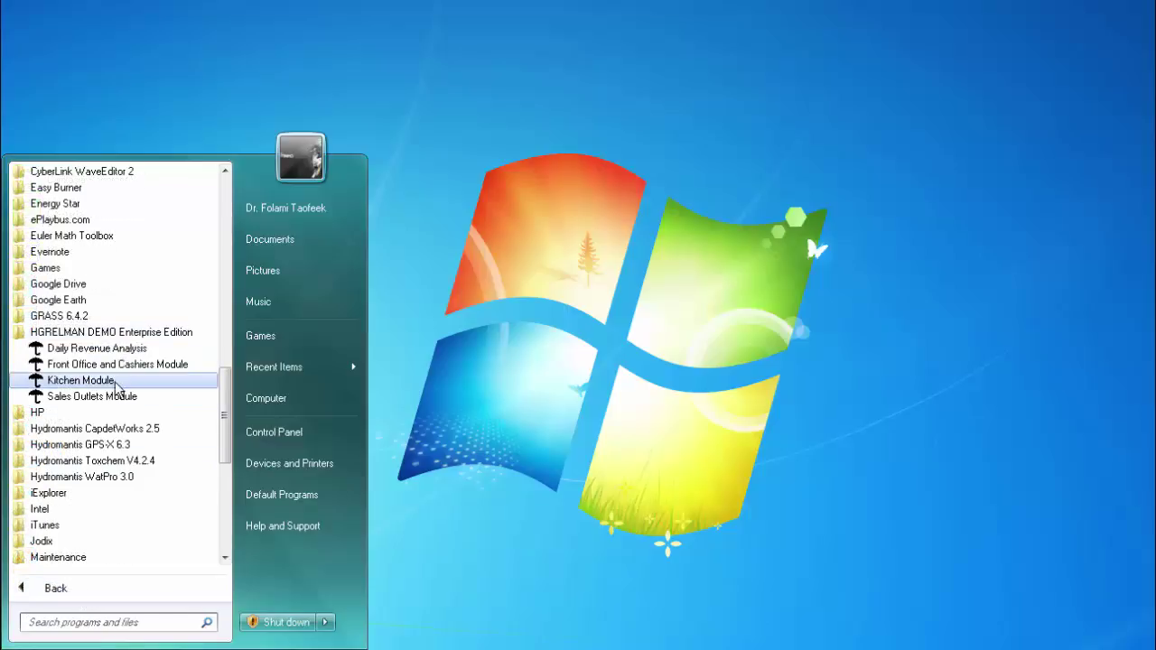
pyautogui.click(92, 397)
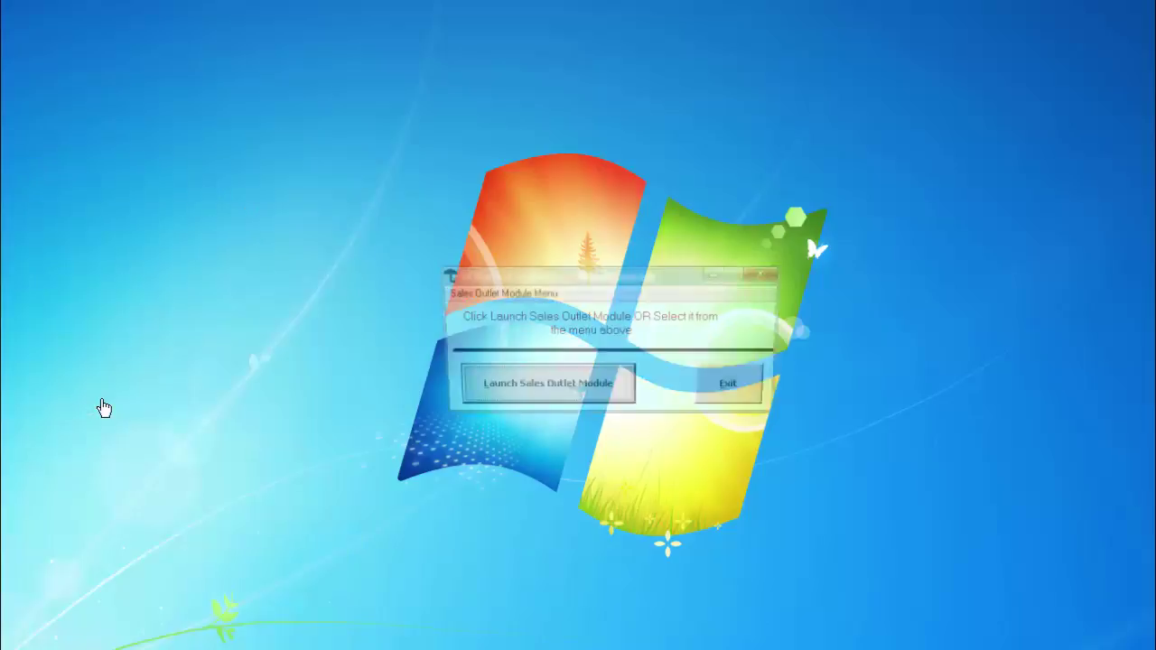
pyautogui.click(544, 394)
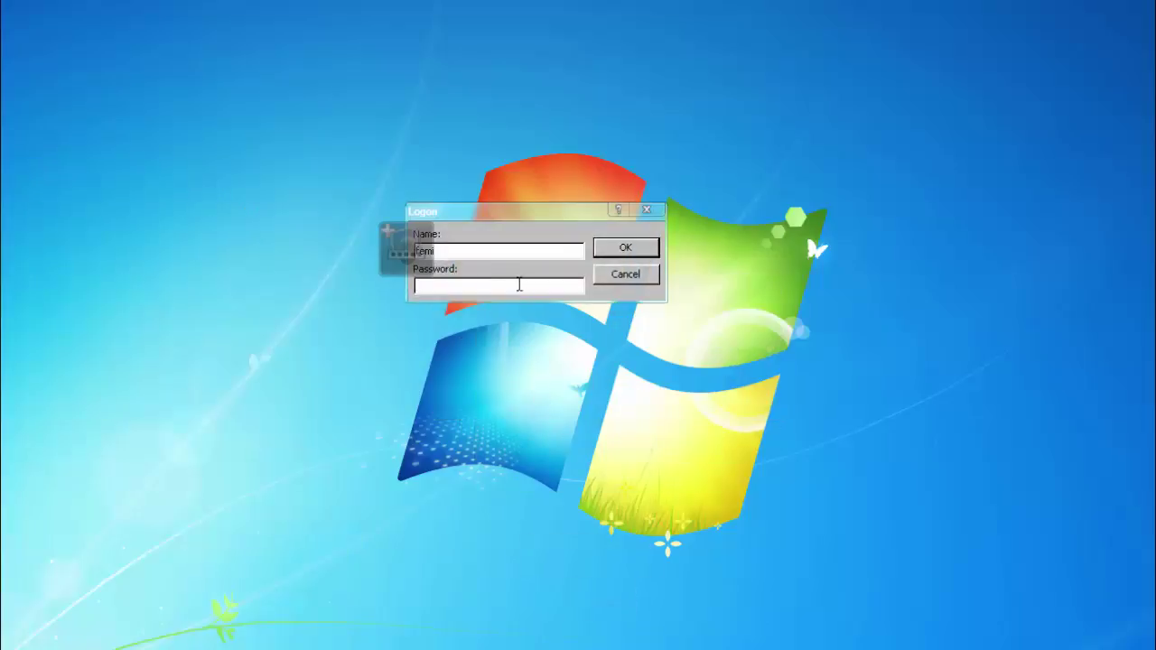
# Step: Log on with a different operator's name and password
pyautogui.moveTo(442, 250); pyautogui.dragTo(378, 245)
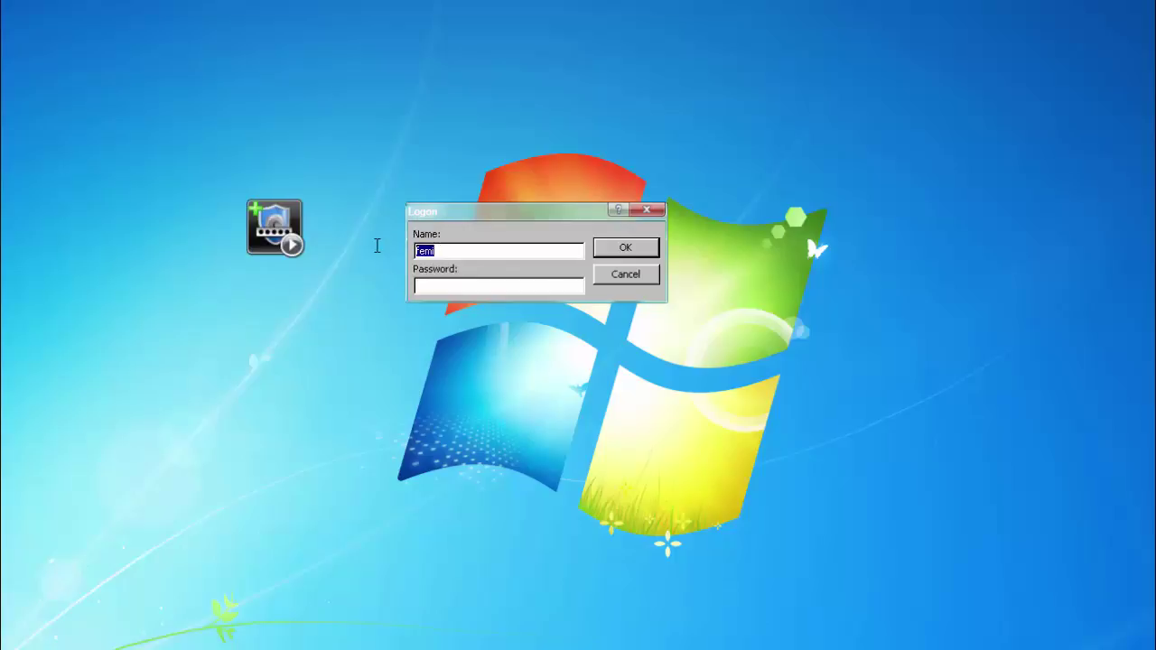
pyautogui.write('Gabrieal')
pyautogui.press('BackSpace')
pyautogui.press('BackSpace')
pyautogui.write('l')
pyautogui.click(438, 286)
pyautogui.write('**********')
pyautogui.click(632, 245)
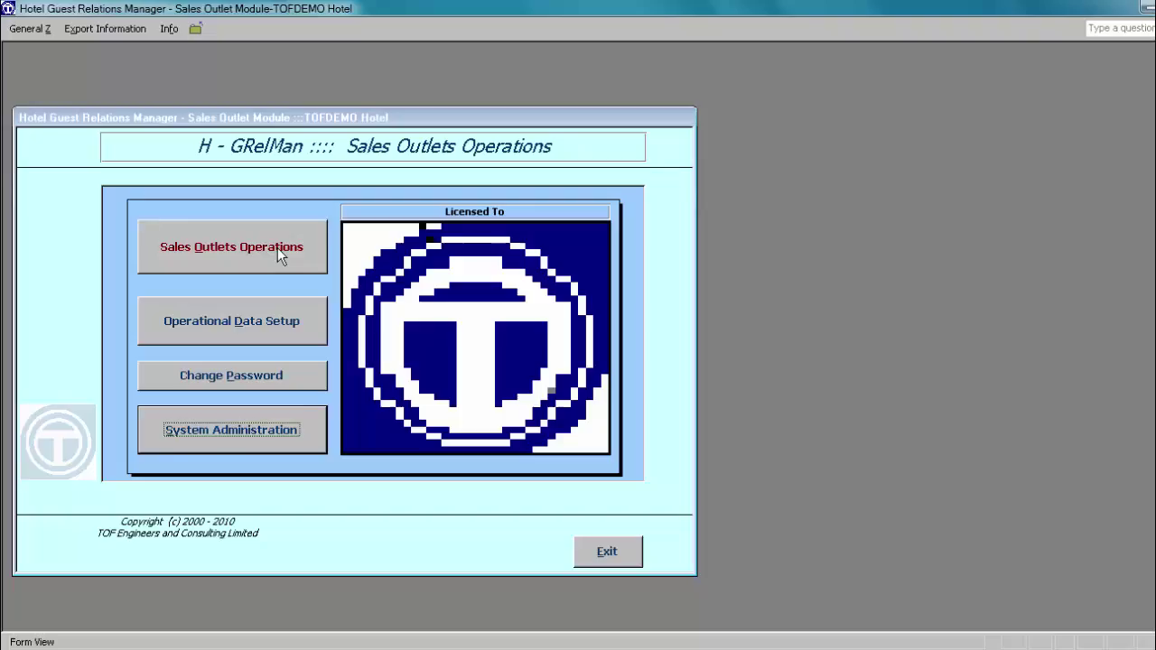
# Step: Load unposted guest check 618288 and delete its AMALA WITH OGBONO 2,100.00 line, leaving 1,775.00
pyautogui.click(277, 247)
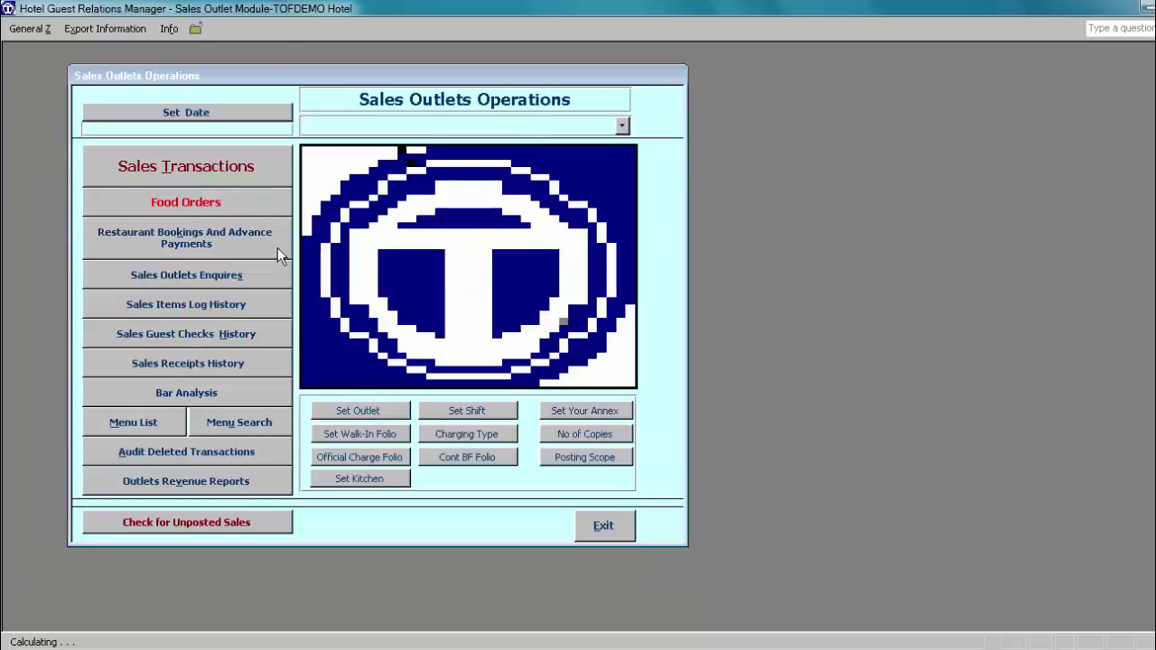
pyautogui.click(202, 171)
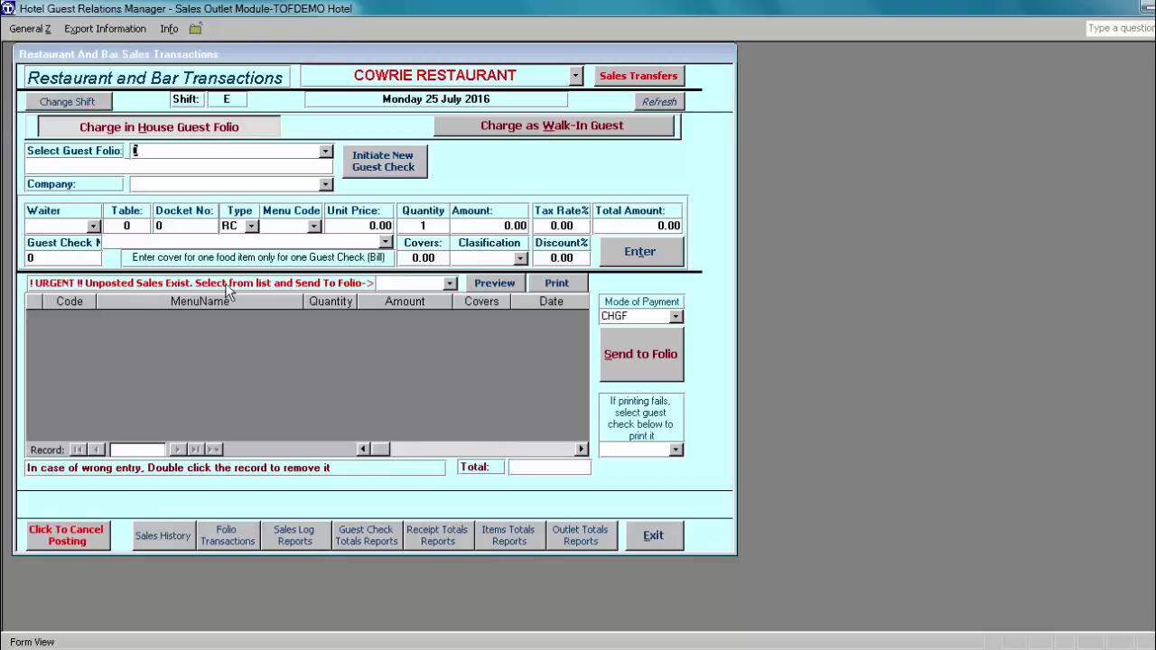
pyautogui.click(450, 285)
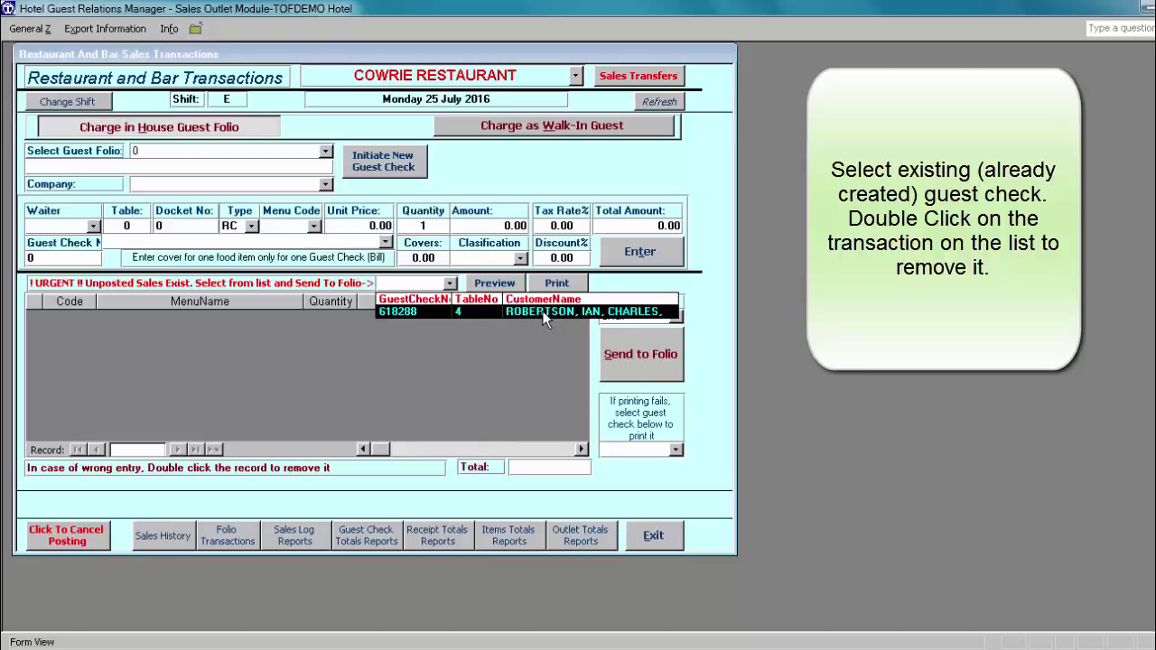
pyautogui.click(541, 311)
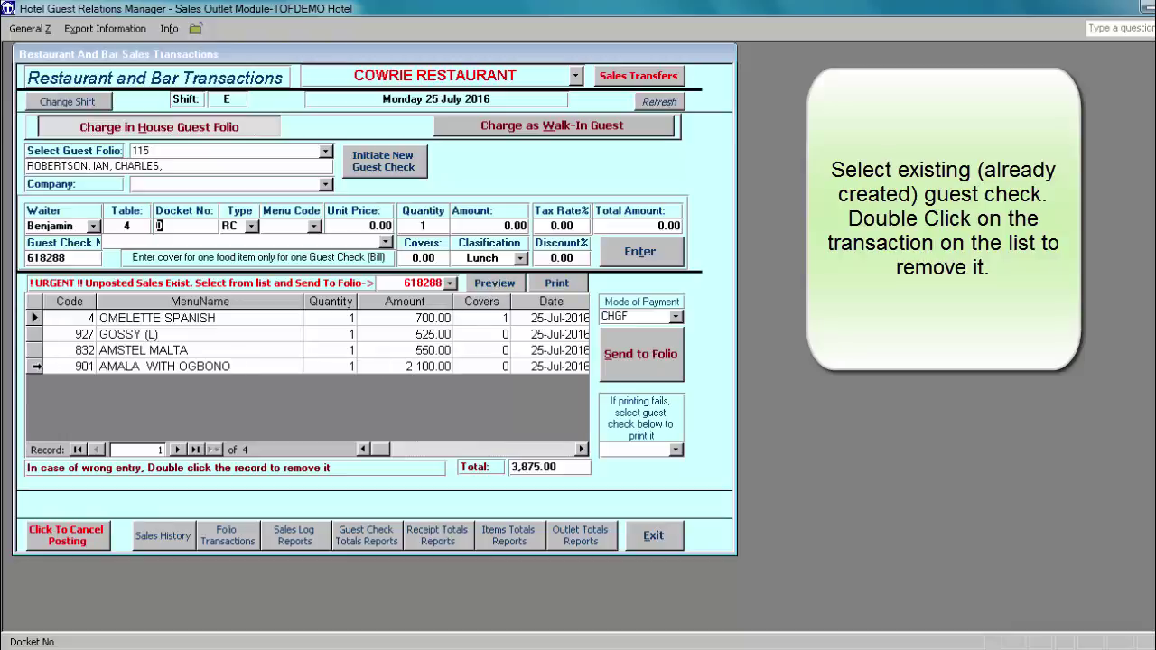
pyautogui.doubleClick(36, 366)
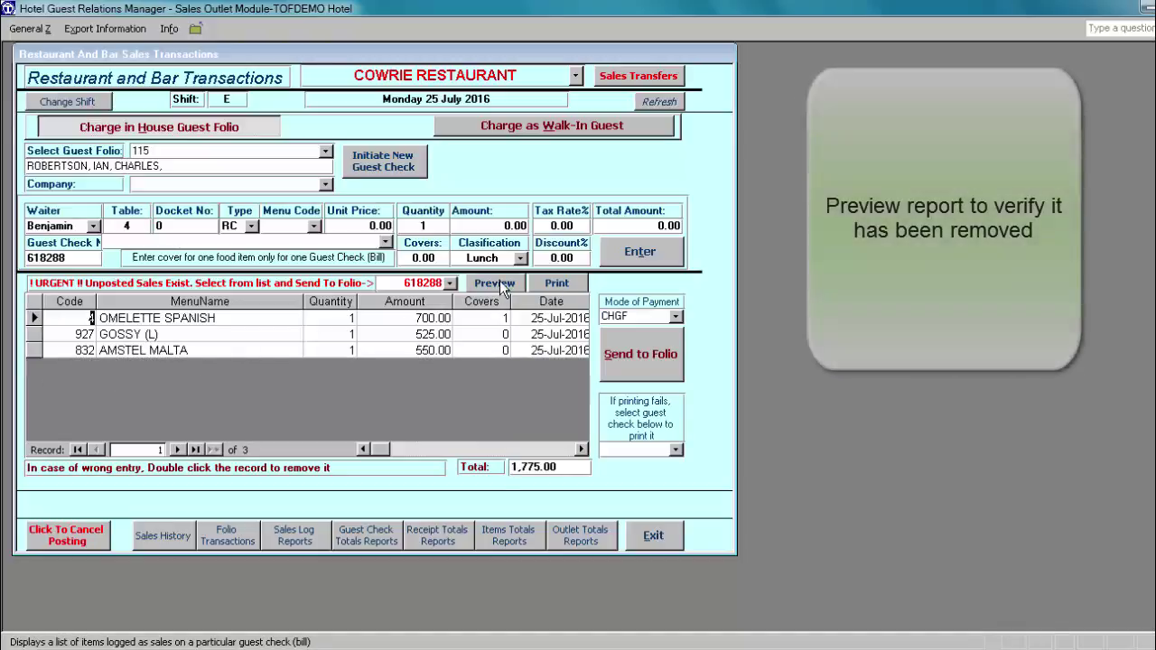
pyautogui.click(495, 283)
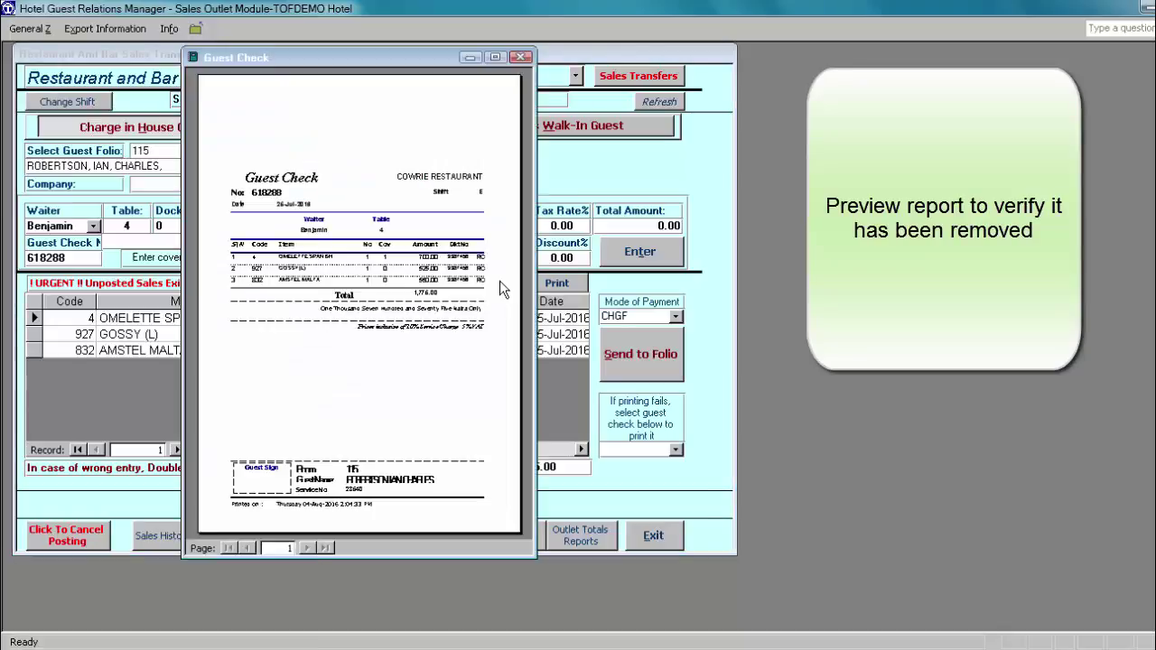
pyautogui.click(495, 57)
pyautogui.click(596, 123)
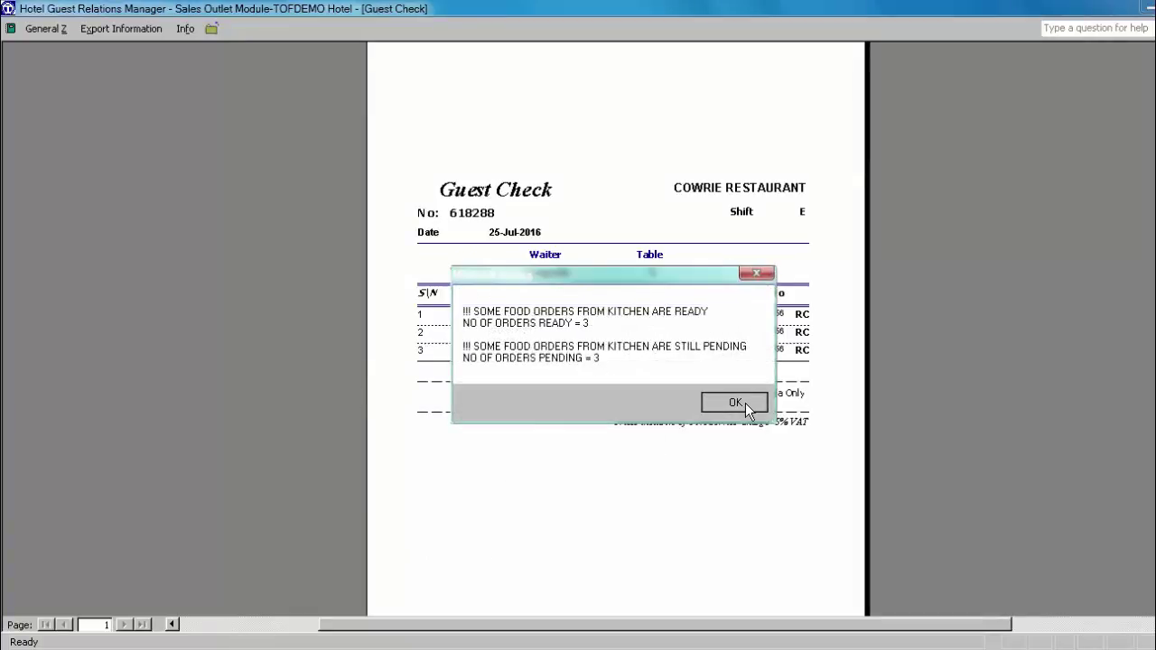
pyautogui.click(735, 403)
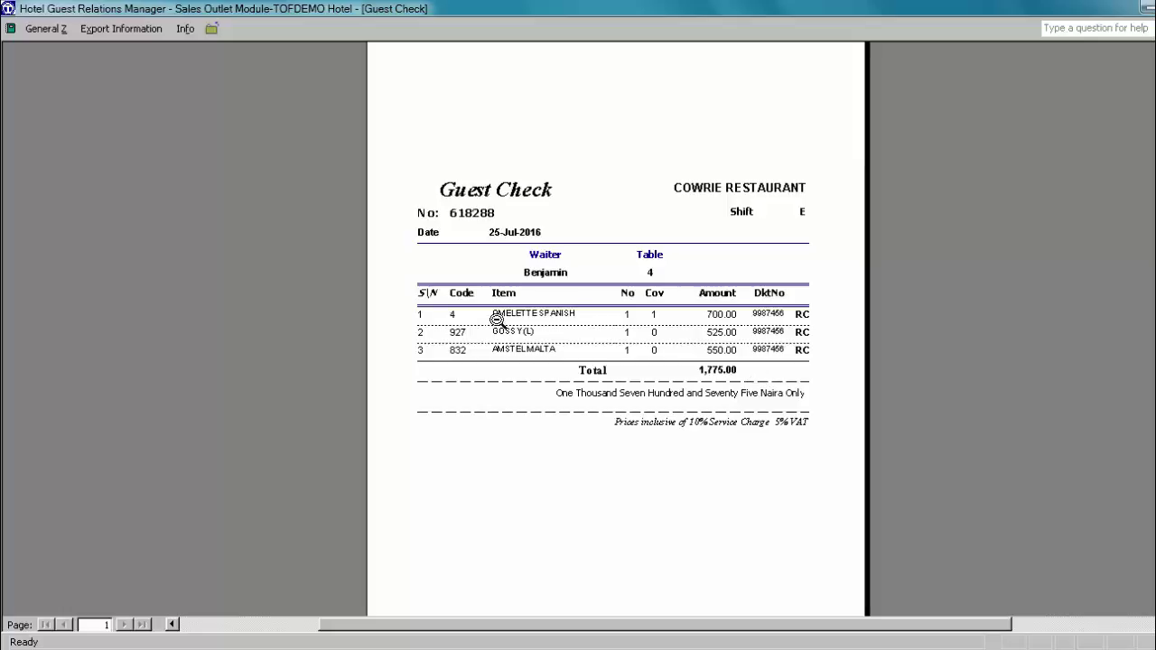
pyautogui.click(210, 34)
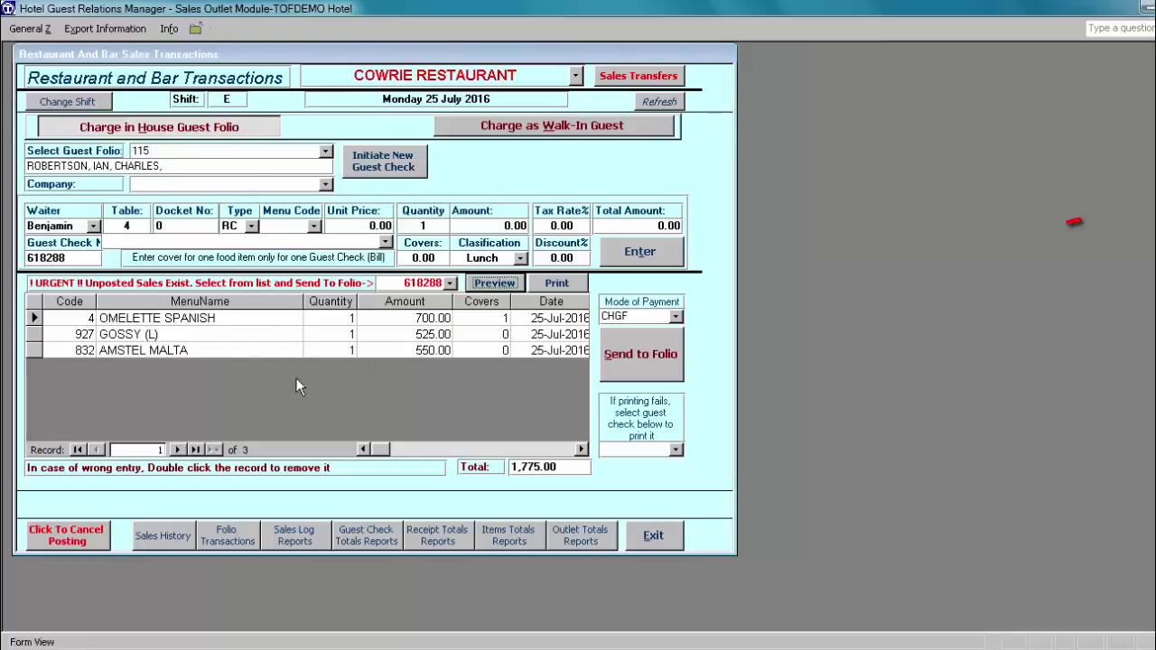
# Step: Send guest check 618288's 1,775.00 to folio 115 and confirm the posting
pyautogui.click(642, 352)
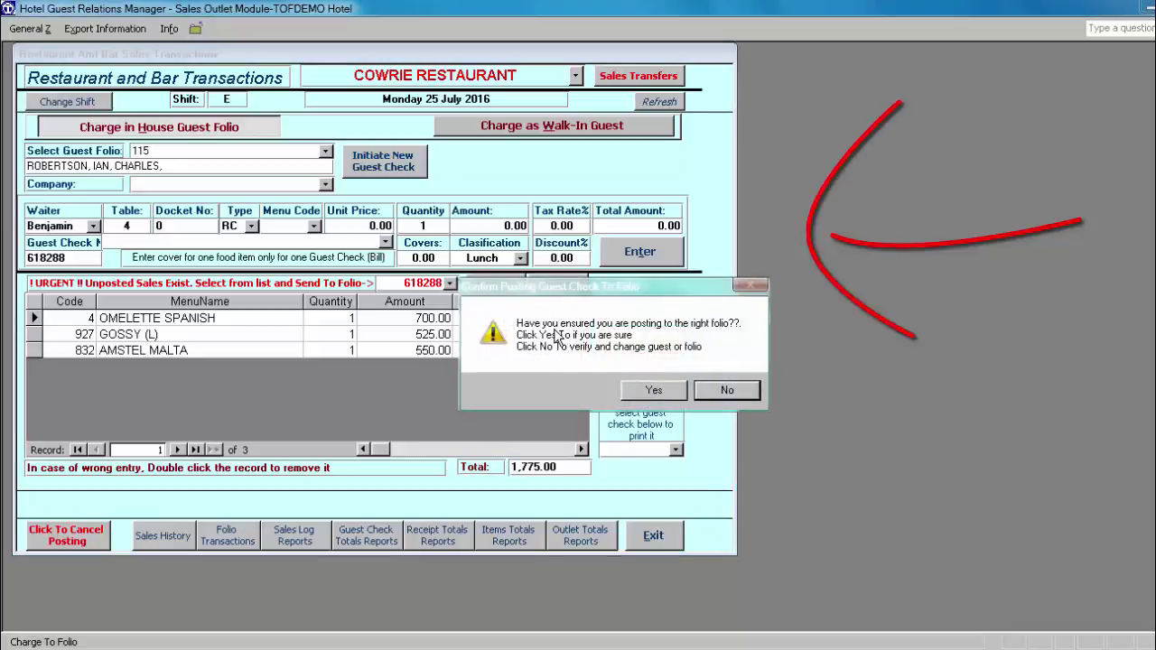
pyautogui.click(657, 394)
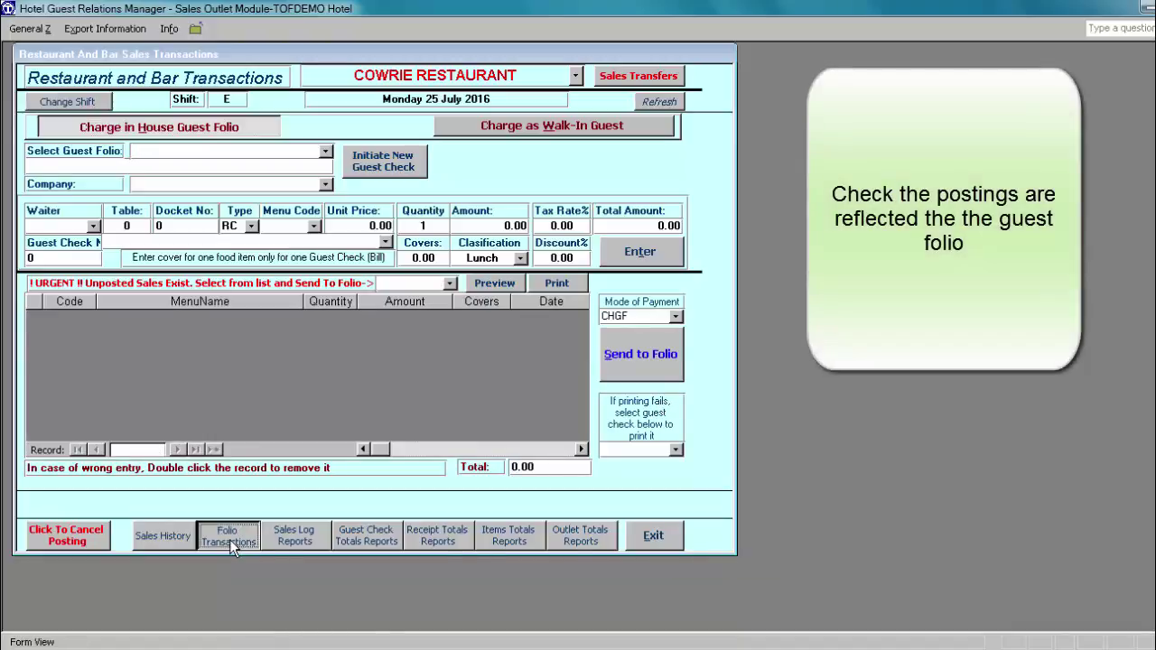
pyautogui.click(228, 535)
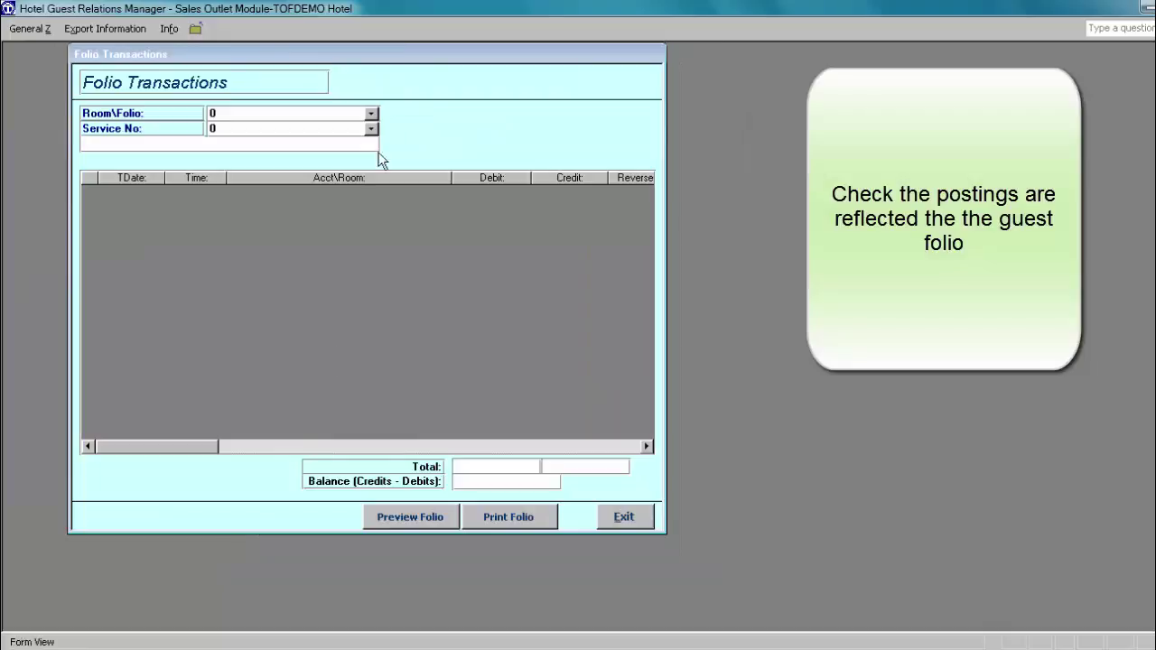
pyautogui.click(372, 114)
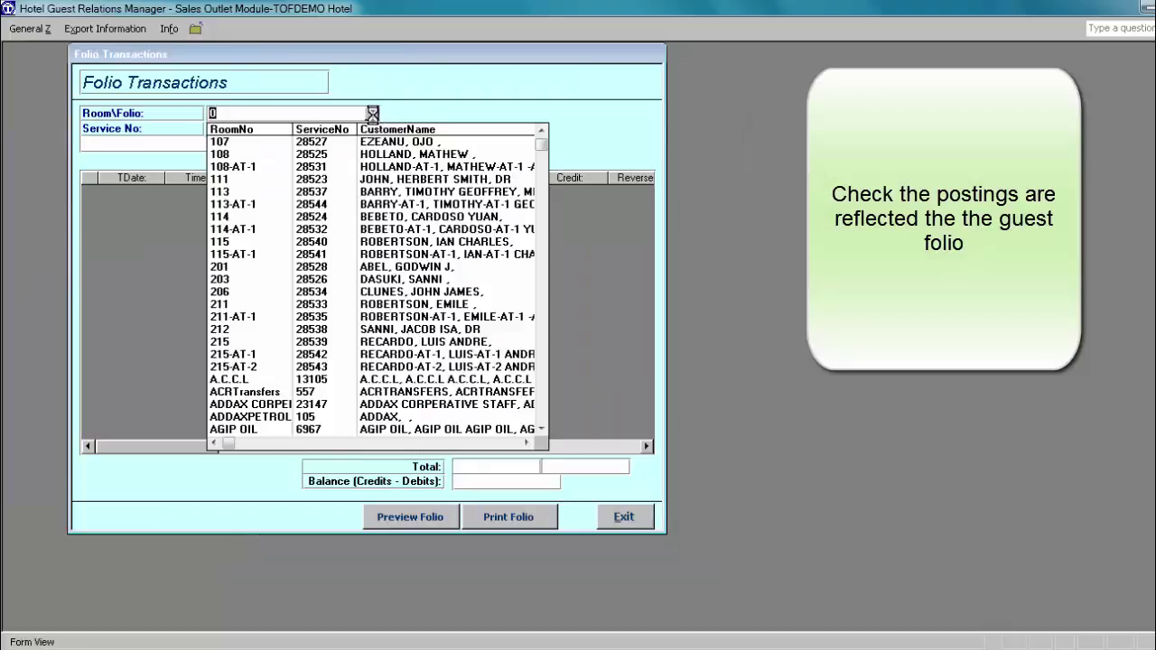
pyautogui.click(416, 244)
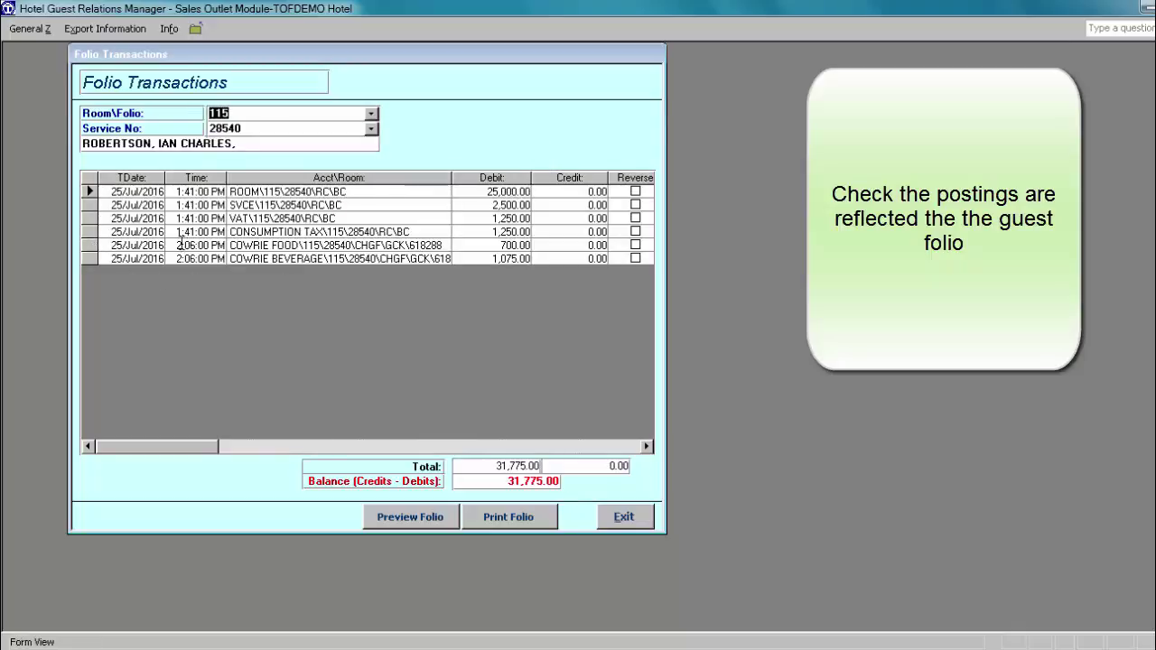
pyautogui.click(425, 521)
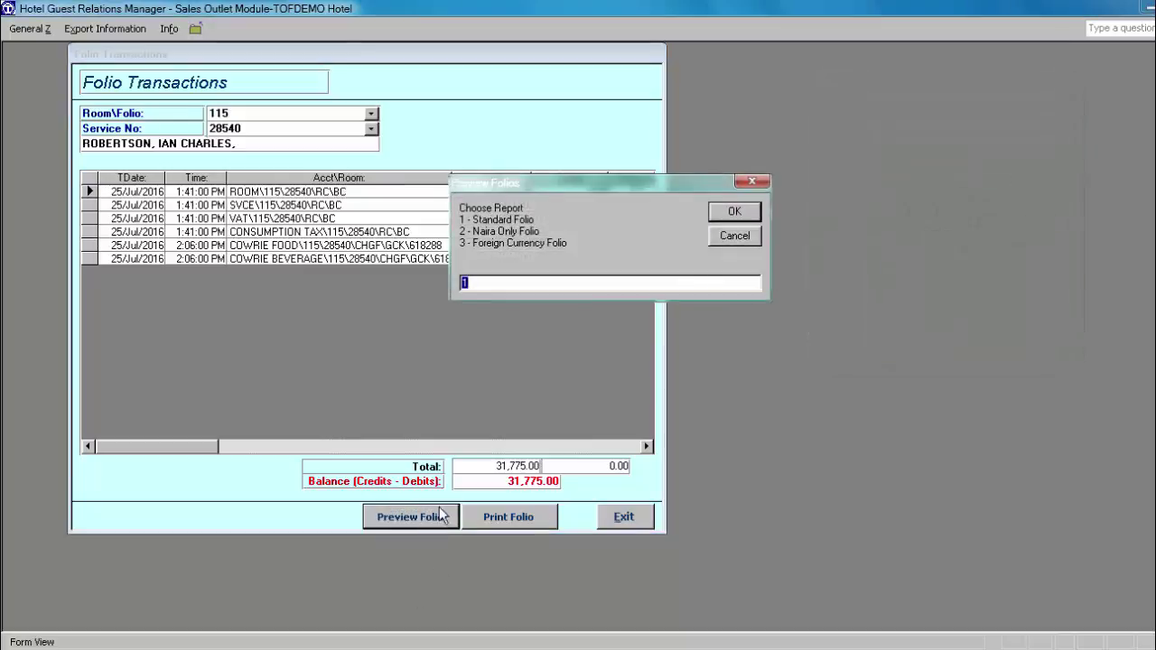
pyautogui.click(734, 217)
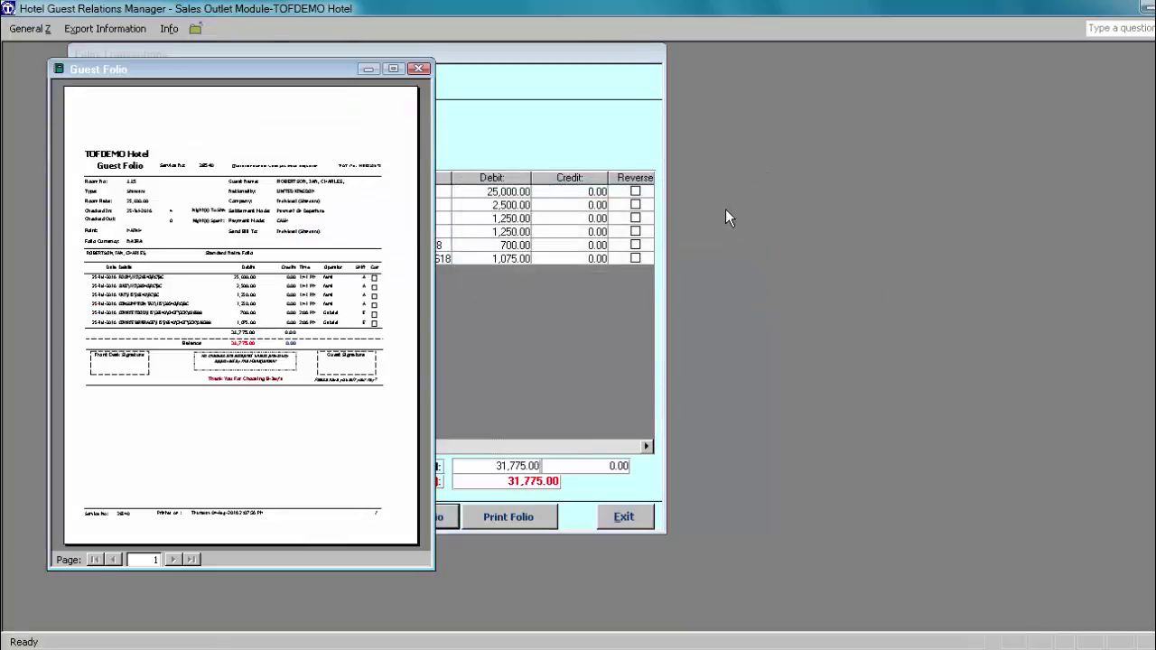
pyautogui.click(393, 69)
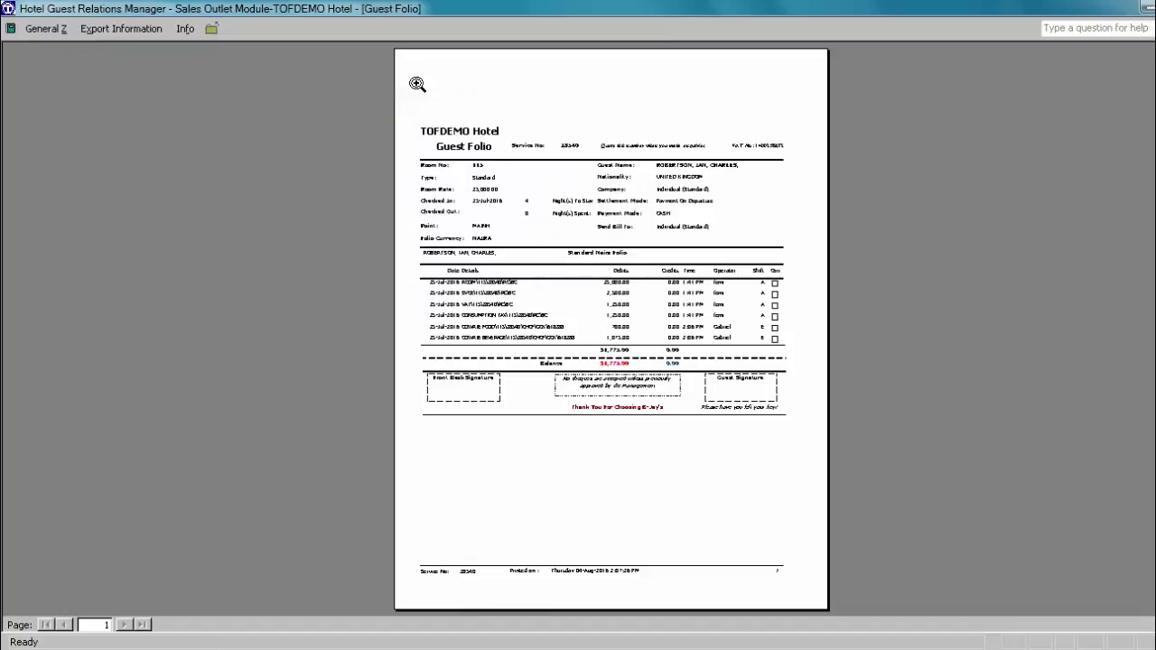
pyautogui.click(711, 174)
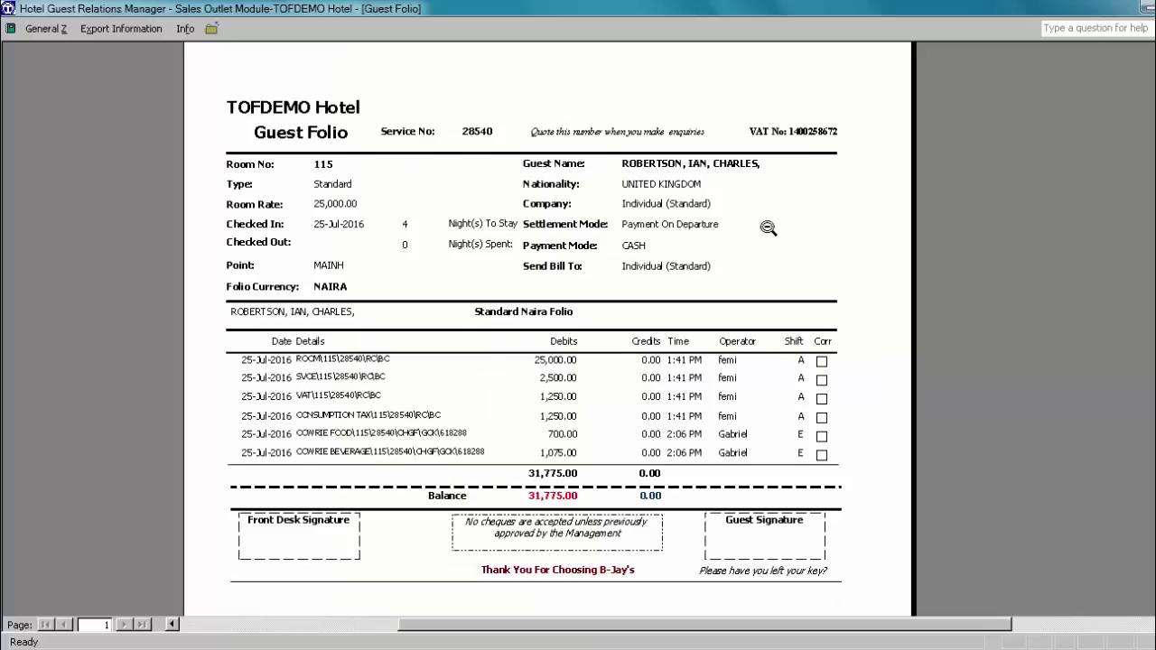
pyautogui.scroll(-2, 767, 226)
pyautogui.scroll(3, 767, 227)
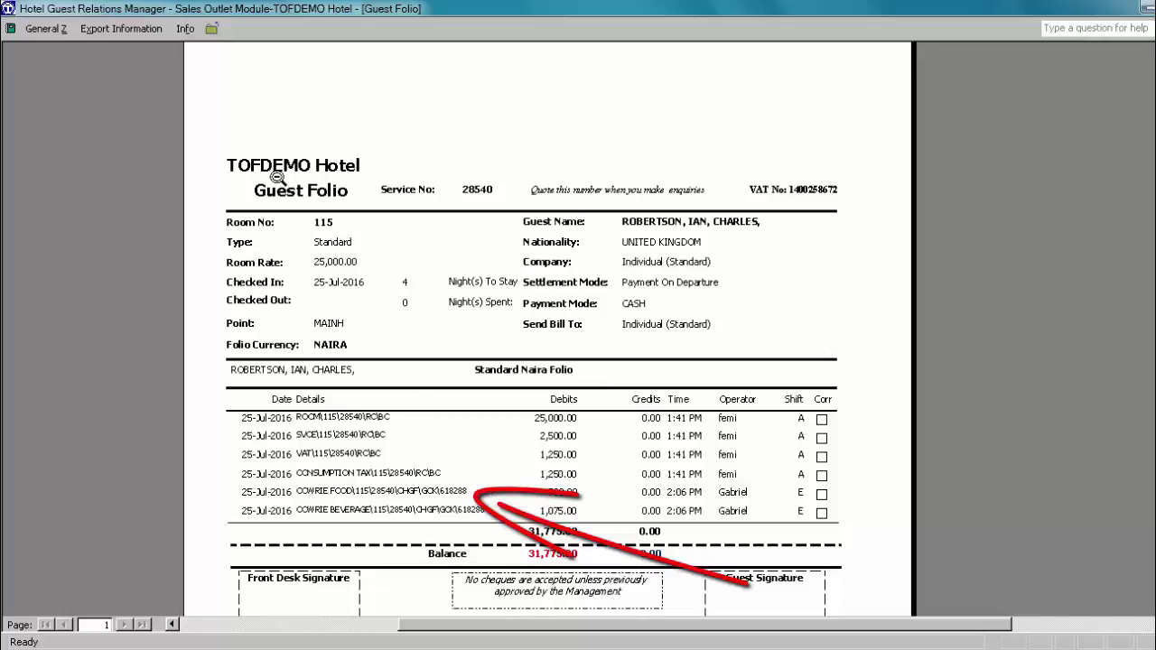
pyautogui.click(210, 28)
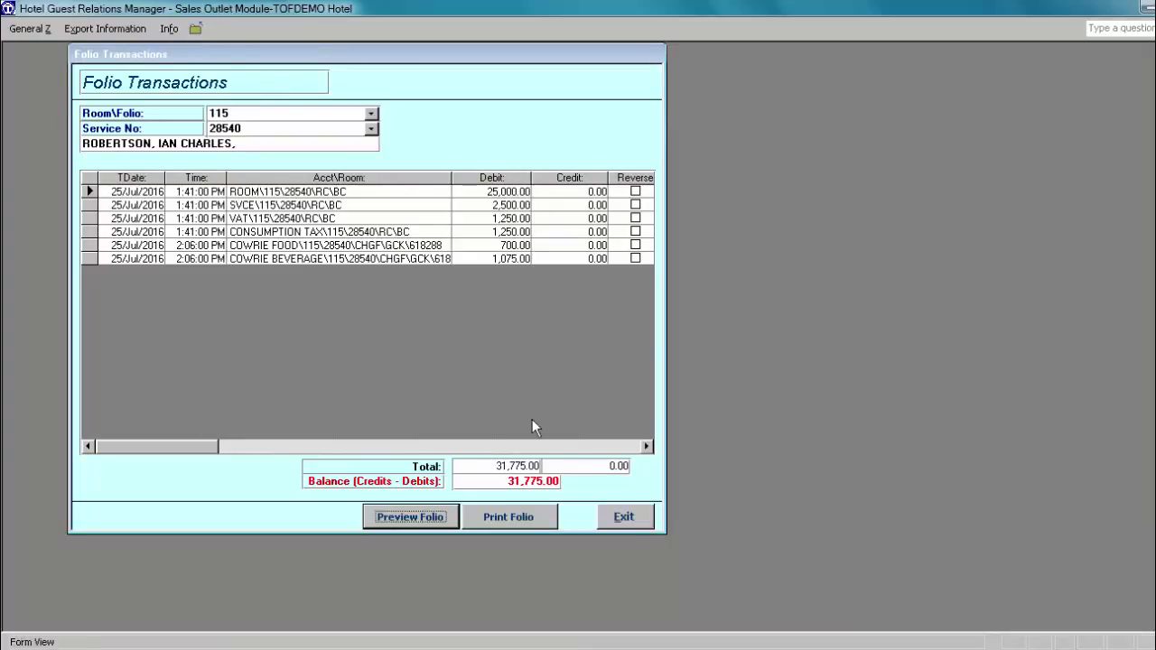
pyautogui.click(736, 403)
pyautogui.click(626, 518)
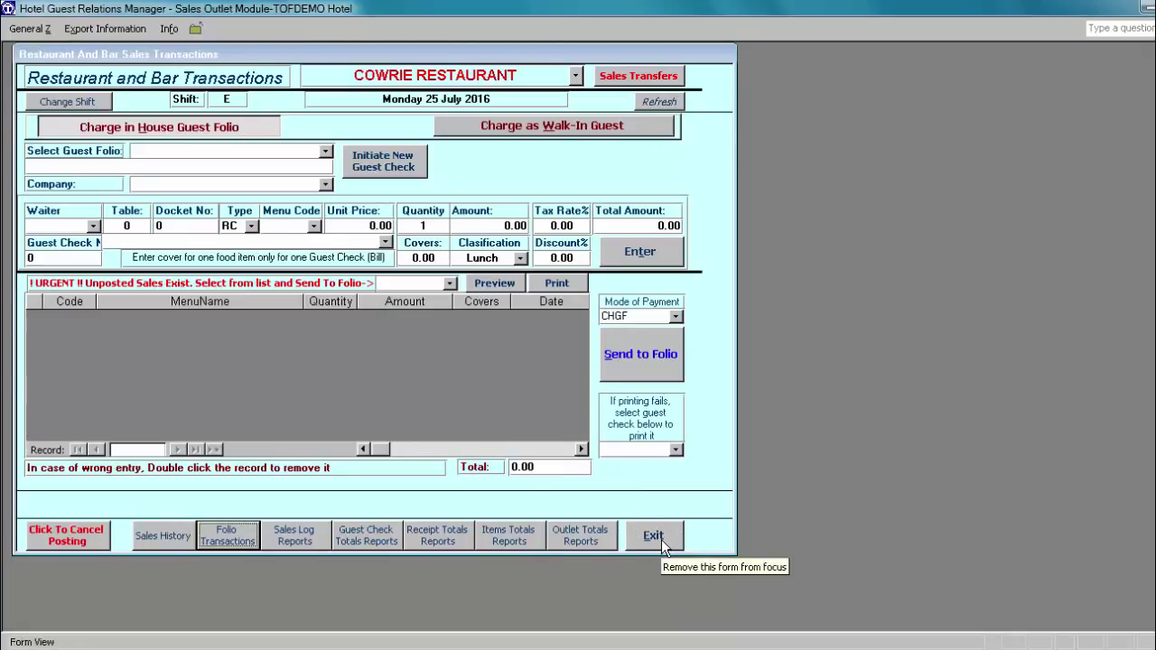
# Step: Reopen restaurant and bar sales transactions and select guest folio 107
pyautogui.click(653, 537)
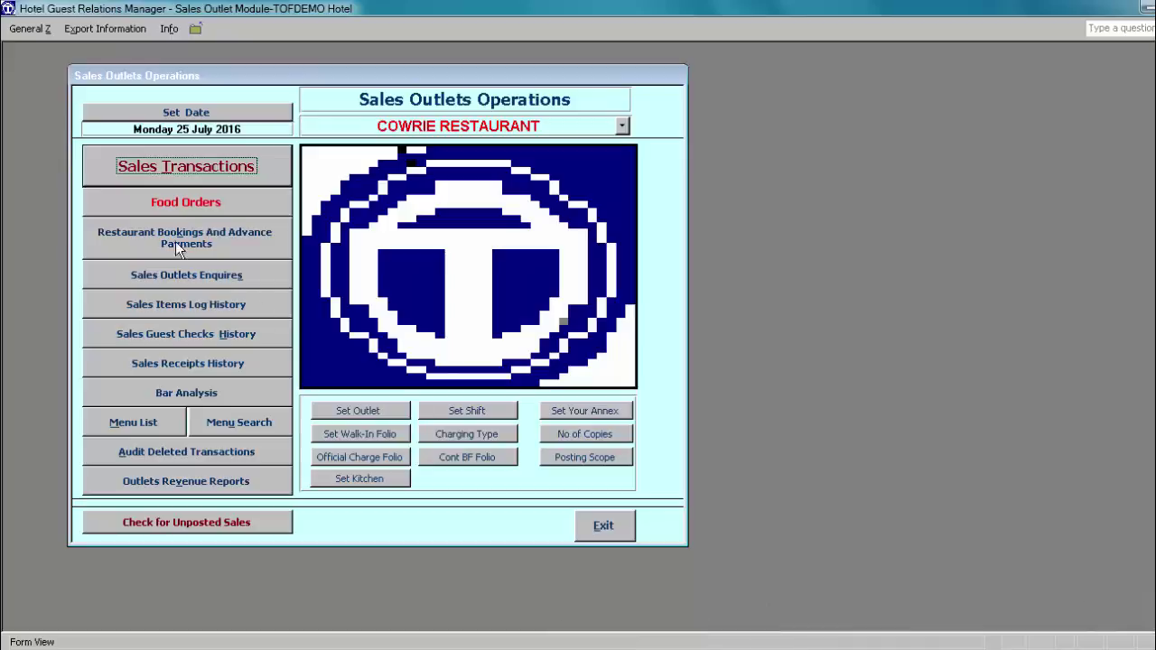
pyautogui.click(196, 164)
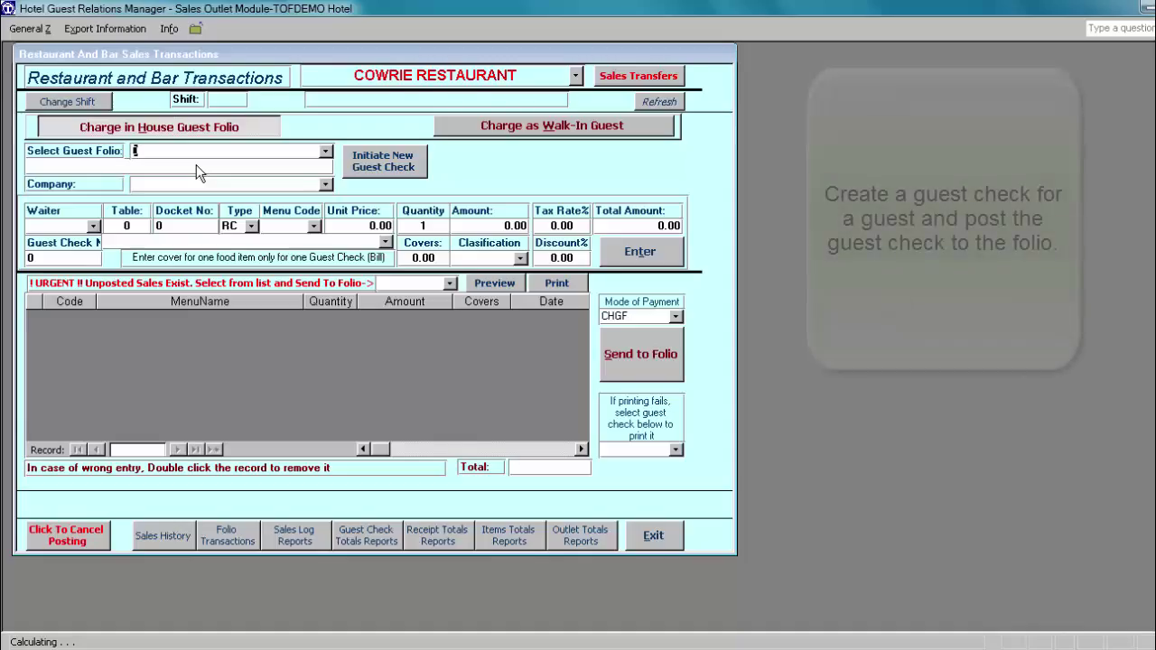
pyautogui.click(325, 152)
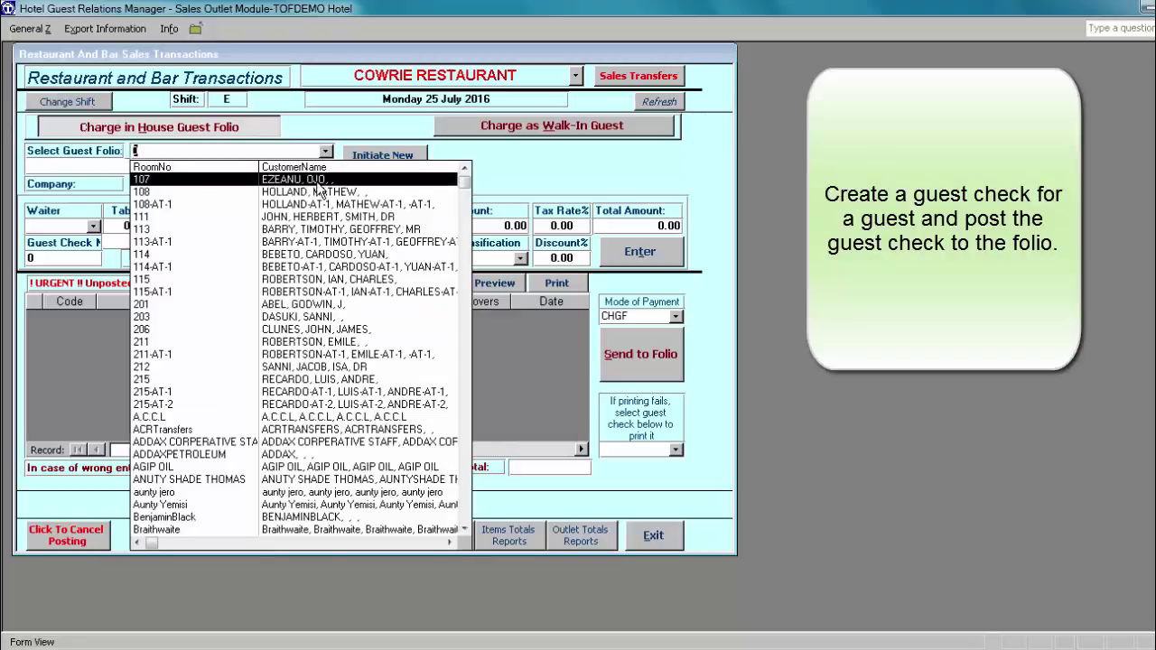
pyautogui.click(318, 180)
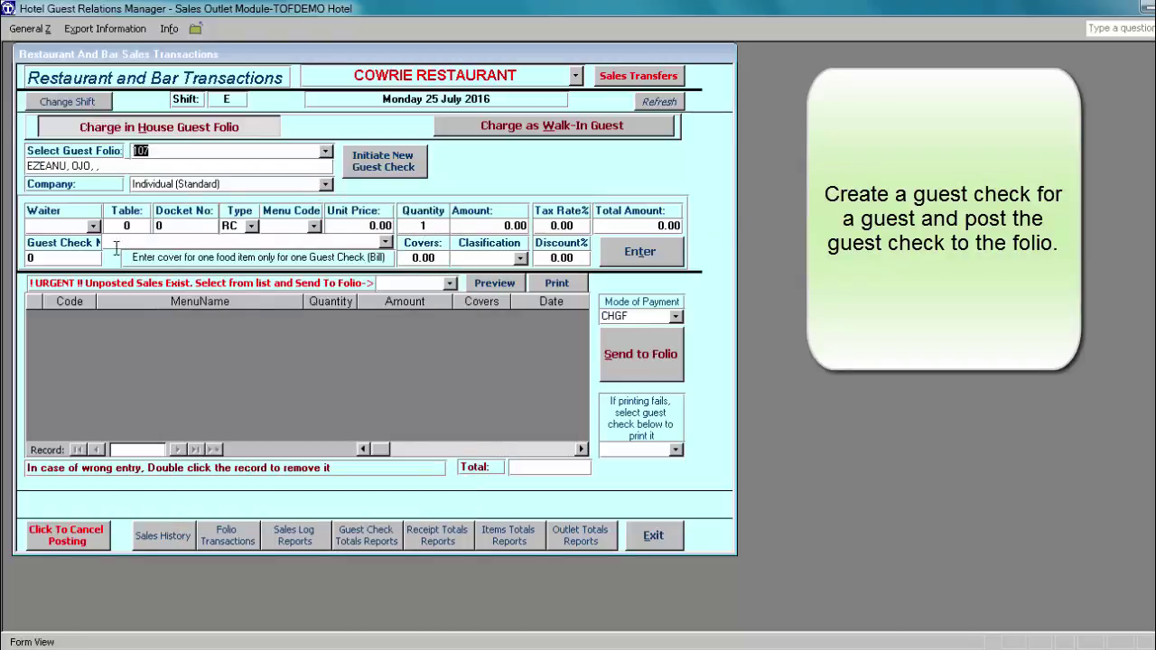
# Step: Choose the serving waiter, set table number 6, and enter the docket number
pyautogui.click(94, 225)
pyautogui.click(74, 301)
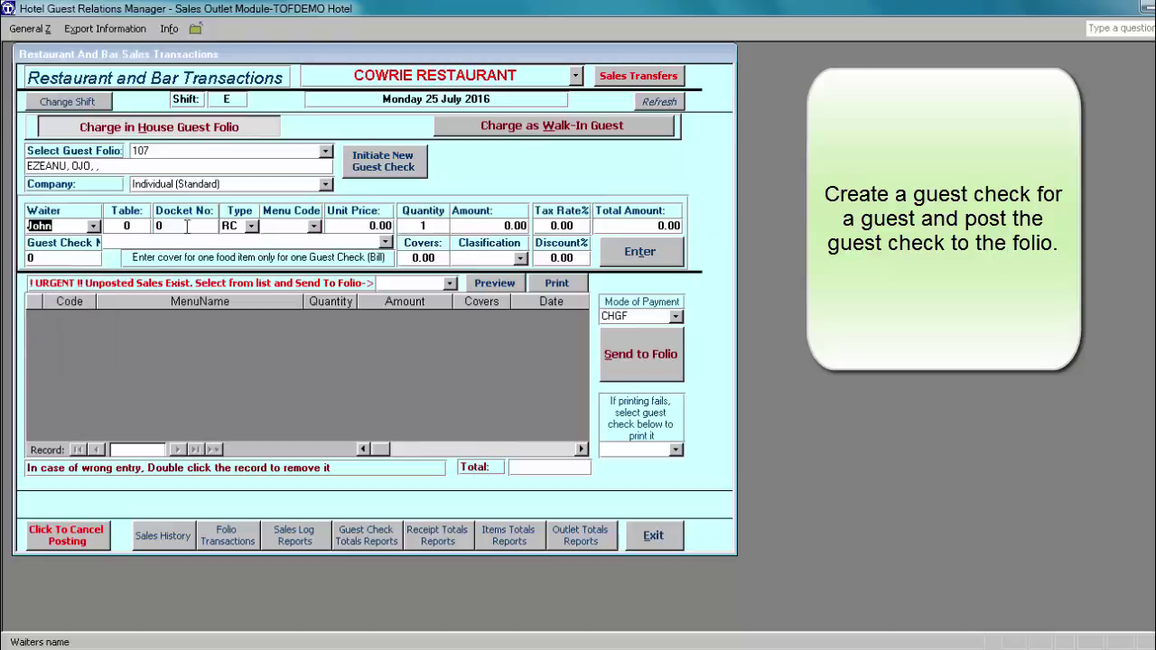
pyautogui.click(133, 226)
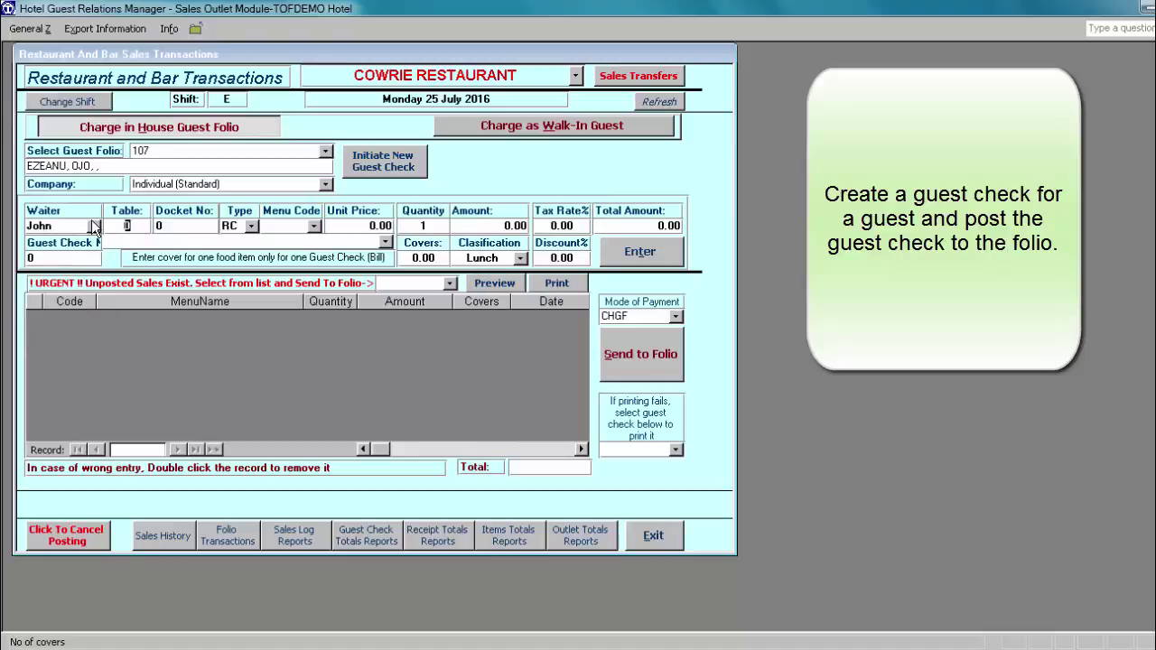
pyautogui.write('6')
pyautogui.press('Tab')
pyautogui.write('9987')
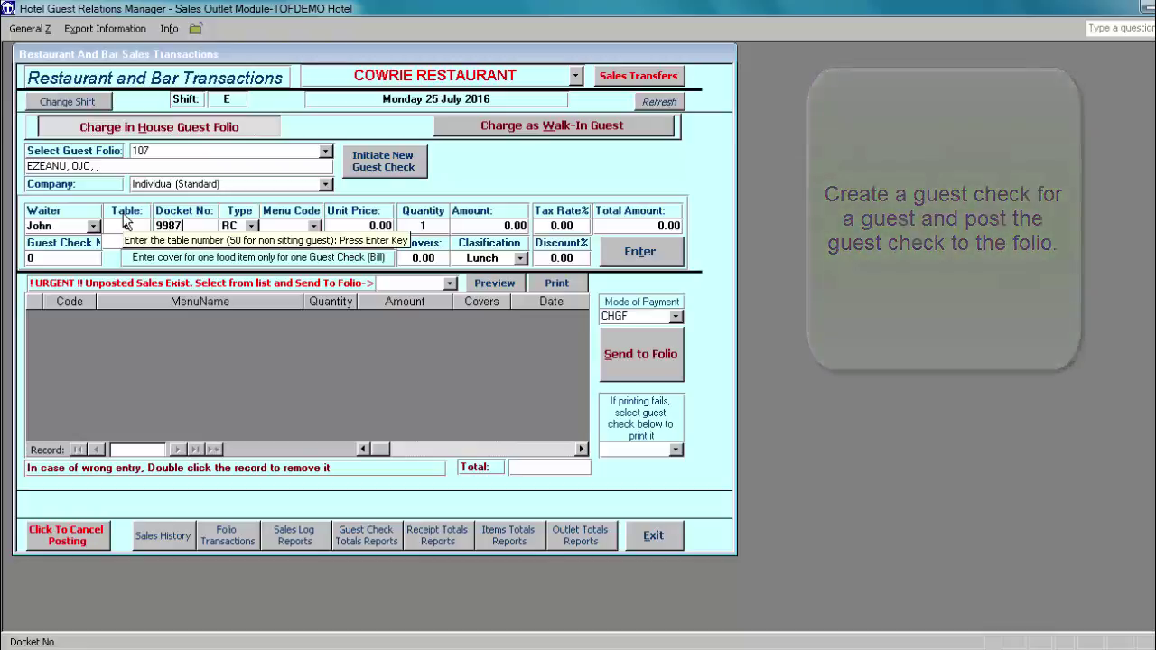
pyautogui.write('234')
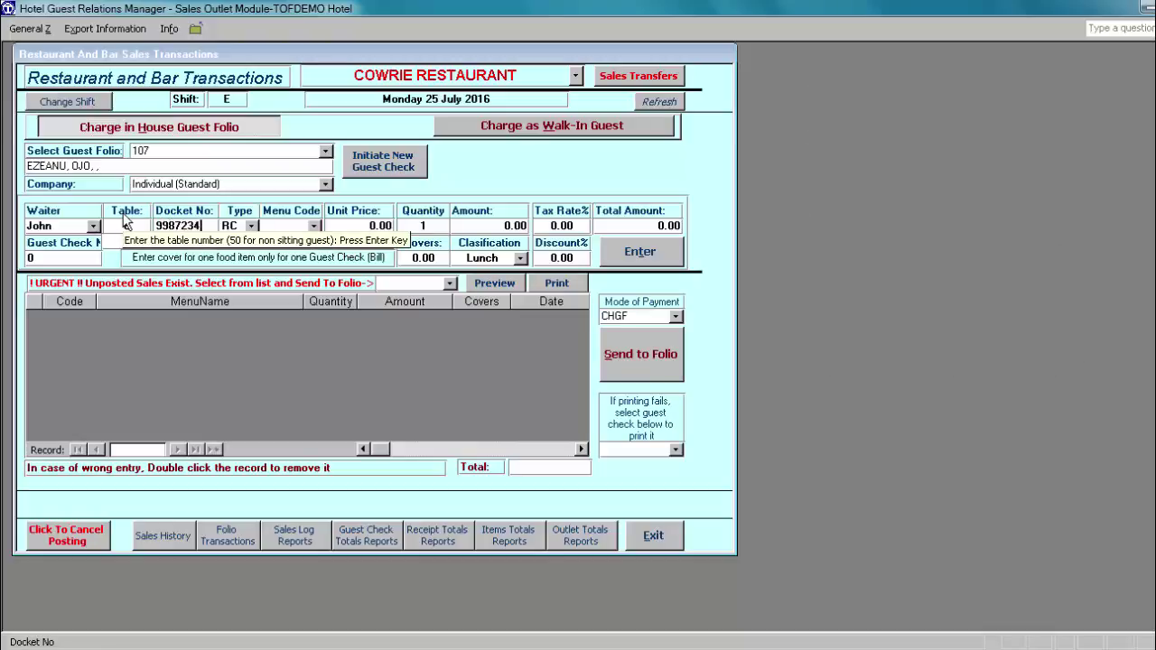
pyautogui.press('Tab')
pyautogui.press('Tab')
pyautogui.click(125, 225)
pyautogui.write('6')
pyautogui.press('Return')
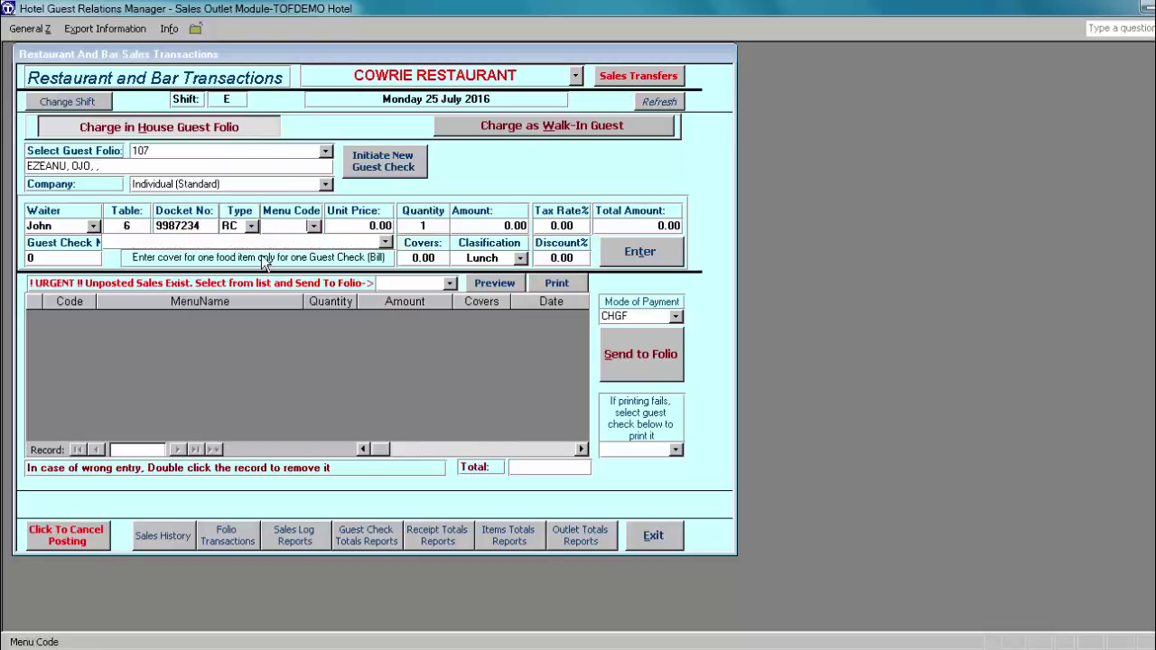
# Step: Add AMALA WITH EWEDU for 1 cover to the new guest check
pyautogui.click(313, 227)
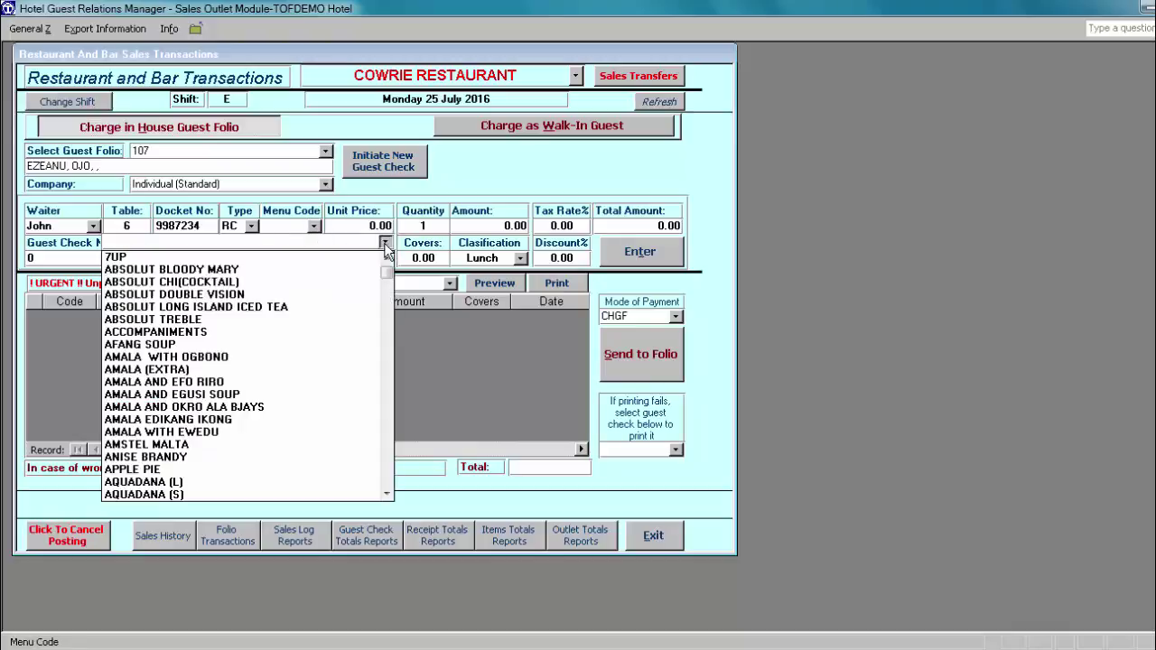
pyautogui.click(242, 432)
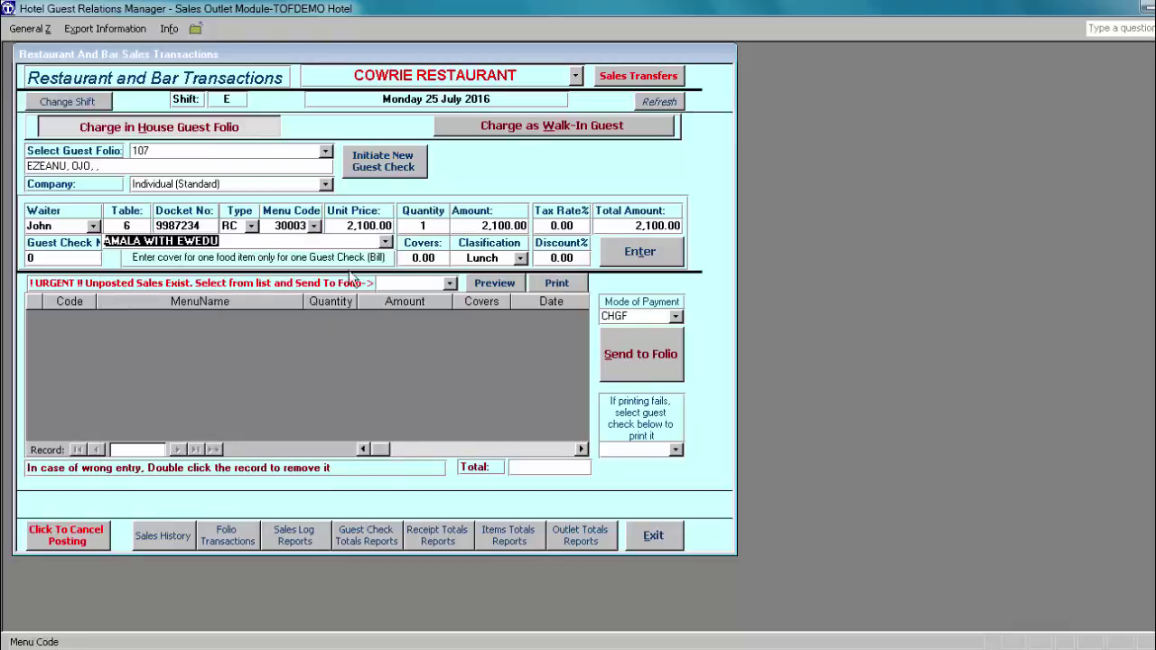
pyautogui.click(431, 259)
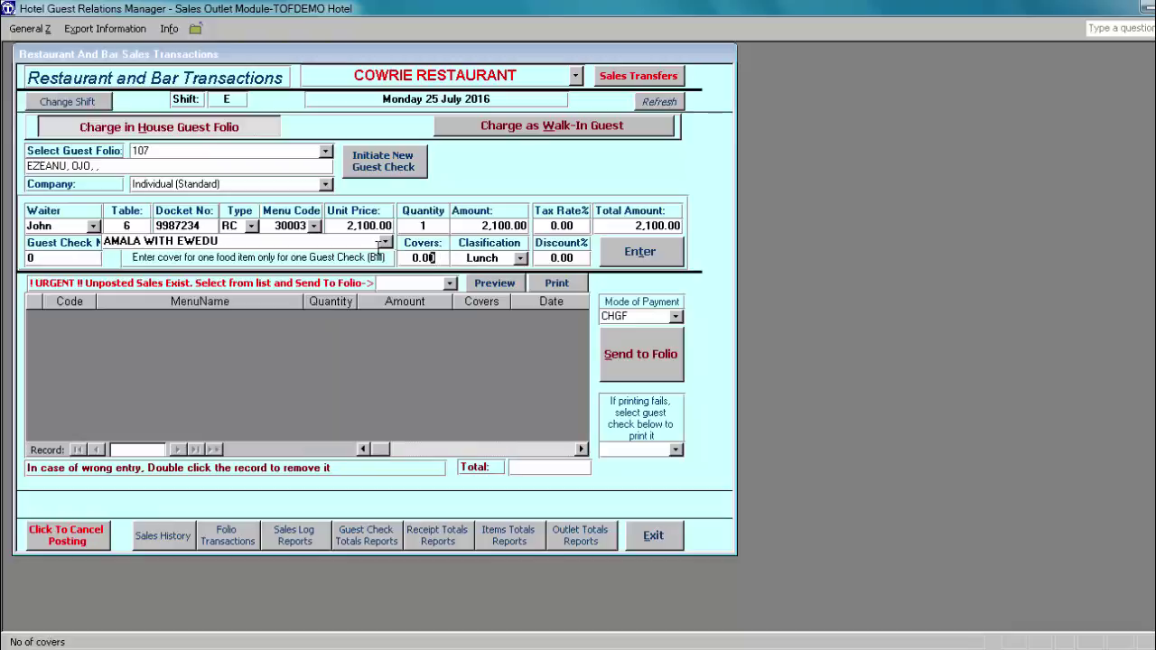
pyautogui.write('1')
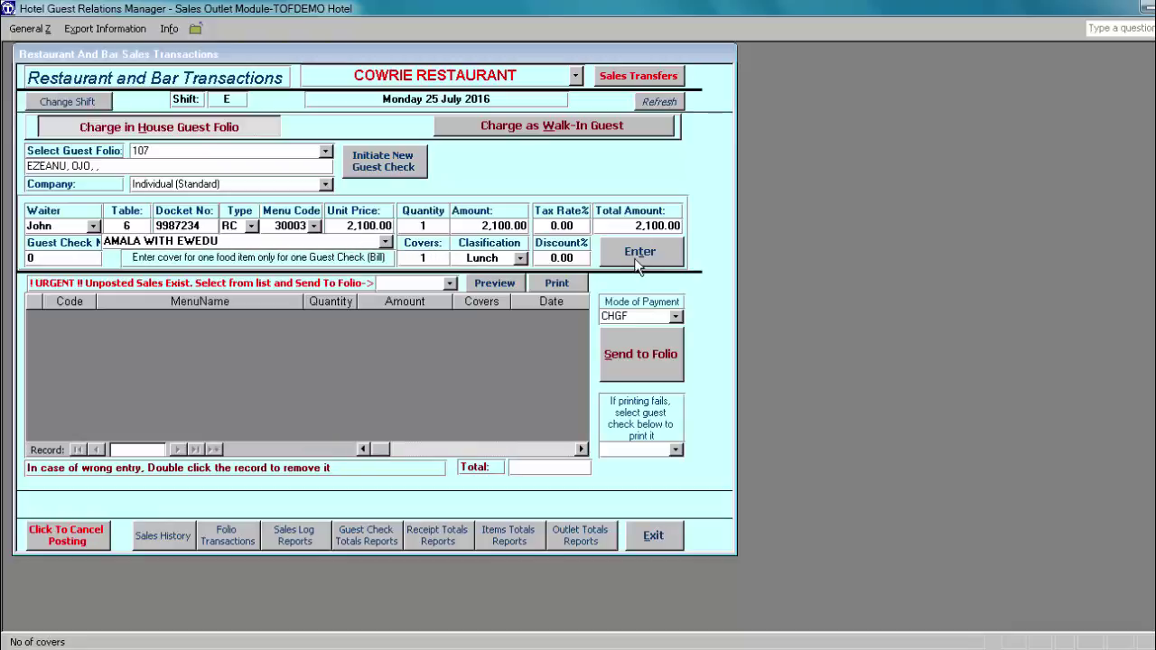
pyautogui.click(635, 253)
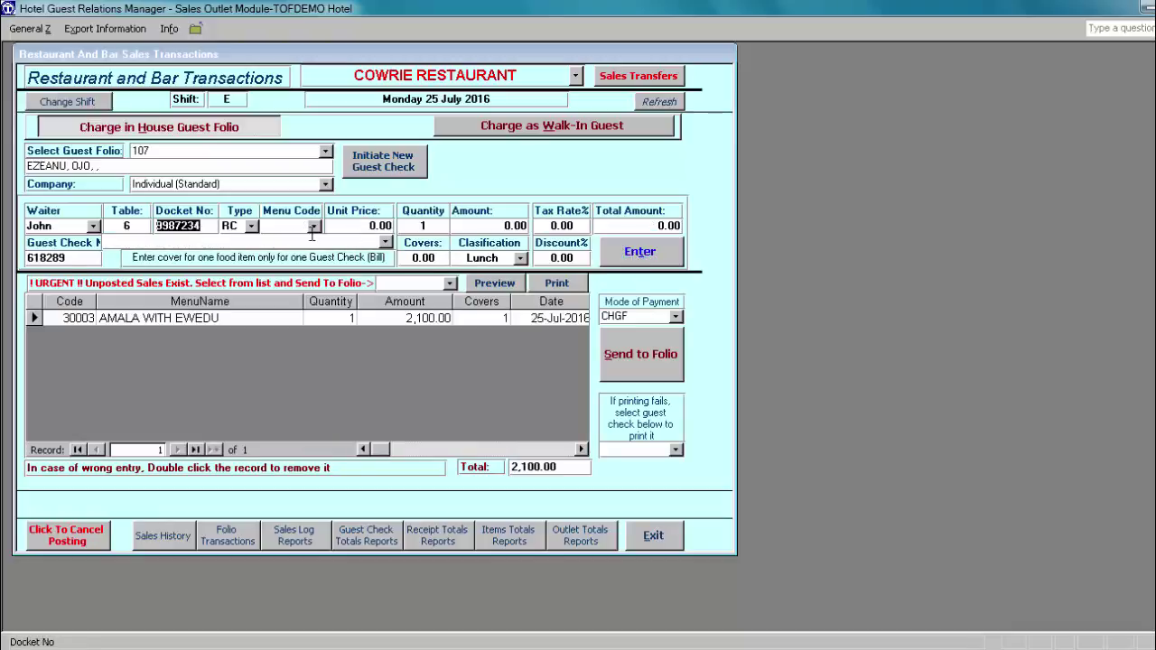
# Step: Add APPLE PIE (840.00) to guest check 618289 and dismiss the kitchen-orders message
pyautogui.click(385, 243)
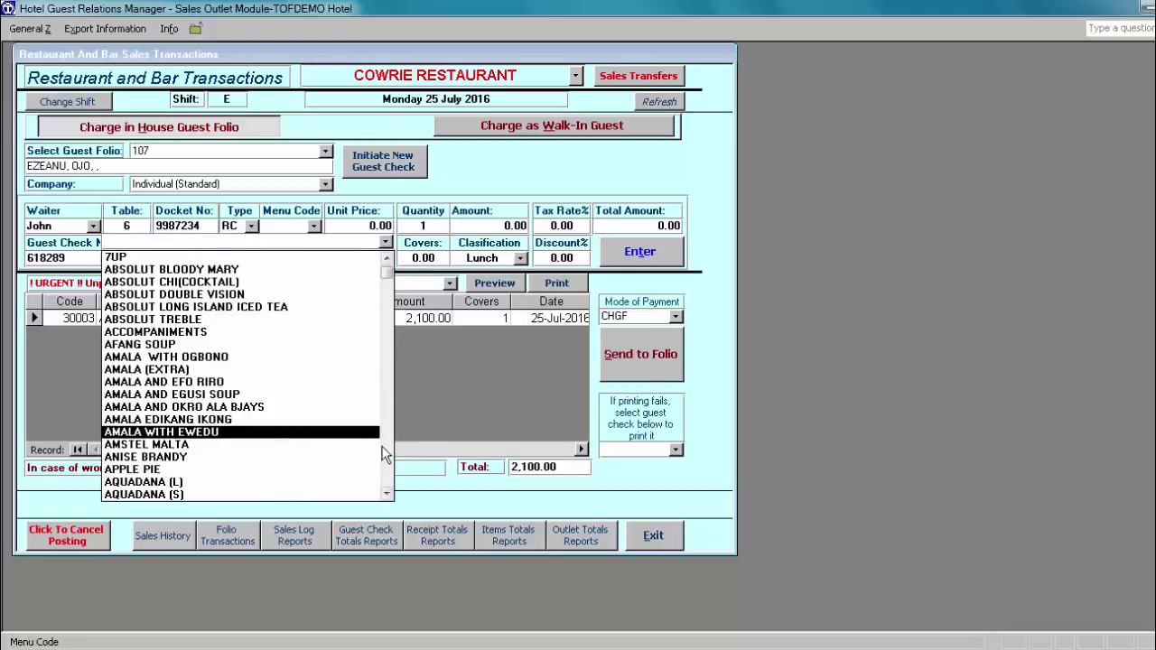
pyautogui.click(233, 470)
pyautogui.click(634, 251)
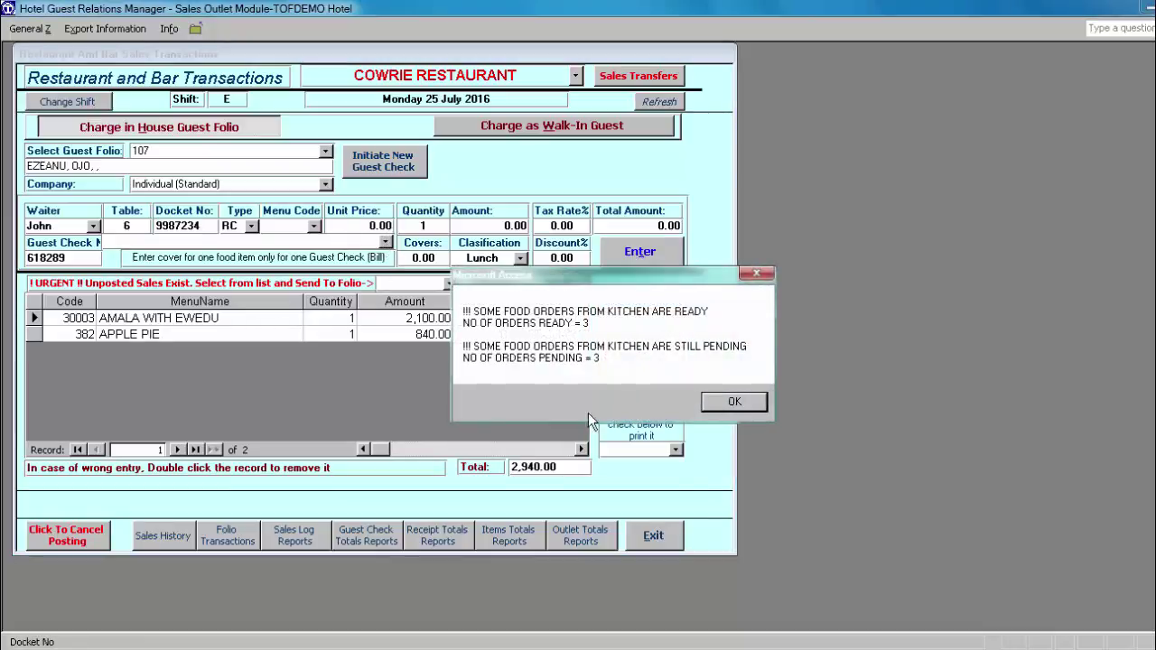
pyautogui.click(733, 402)
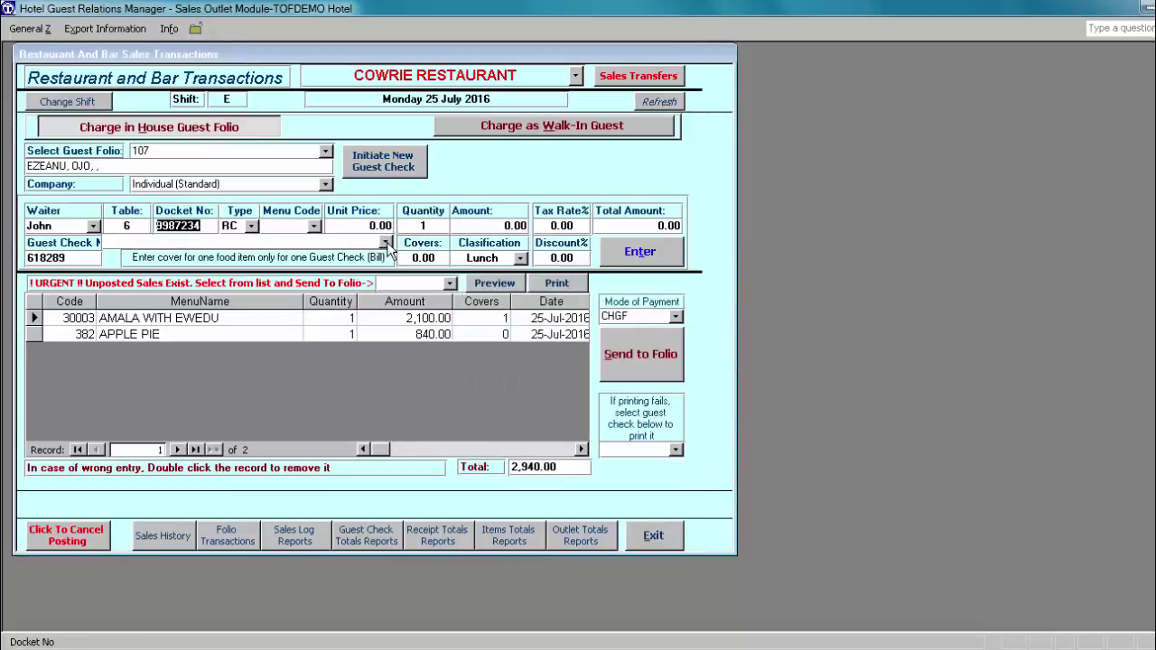
# Step: Add AQUADANA (L) at 525.00, then post the 3,465.00 check to guest 107's folio
pyautogui.click(386, 243)
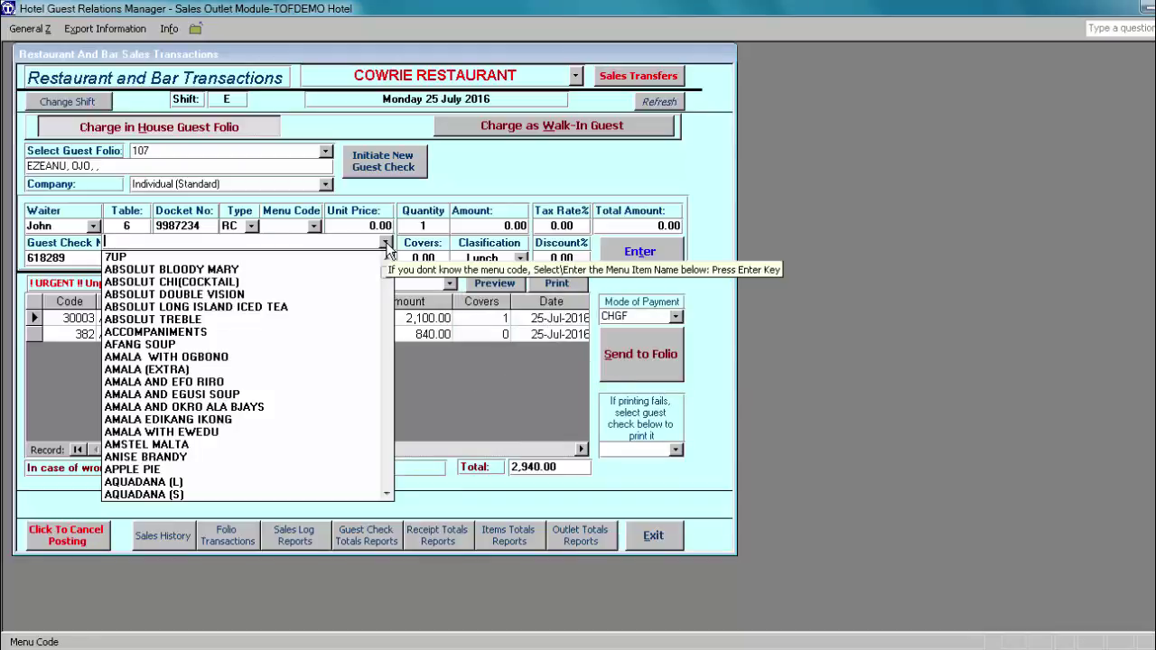
pyautogui.write('aqUADANA (L')
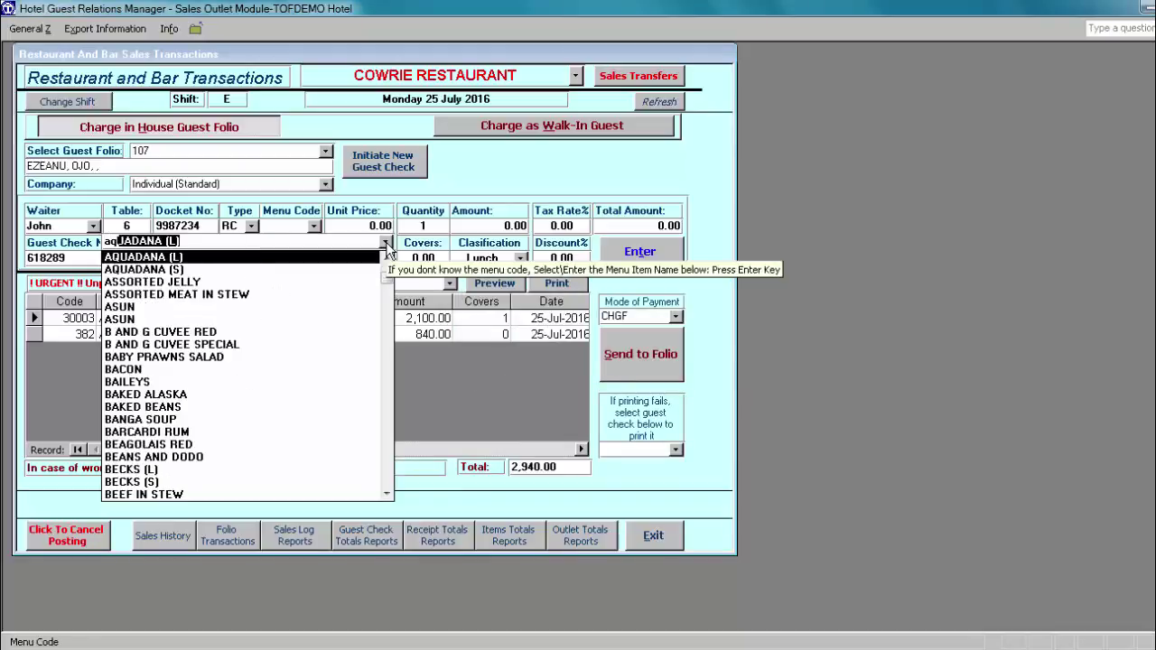
pyautogui.press('Return')
pyautogui.press('Return')
pyautogui.press('Return')
pyautogui.press('Return')
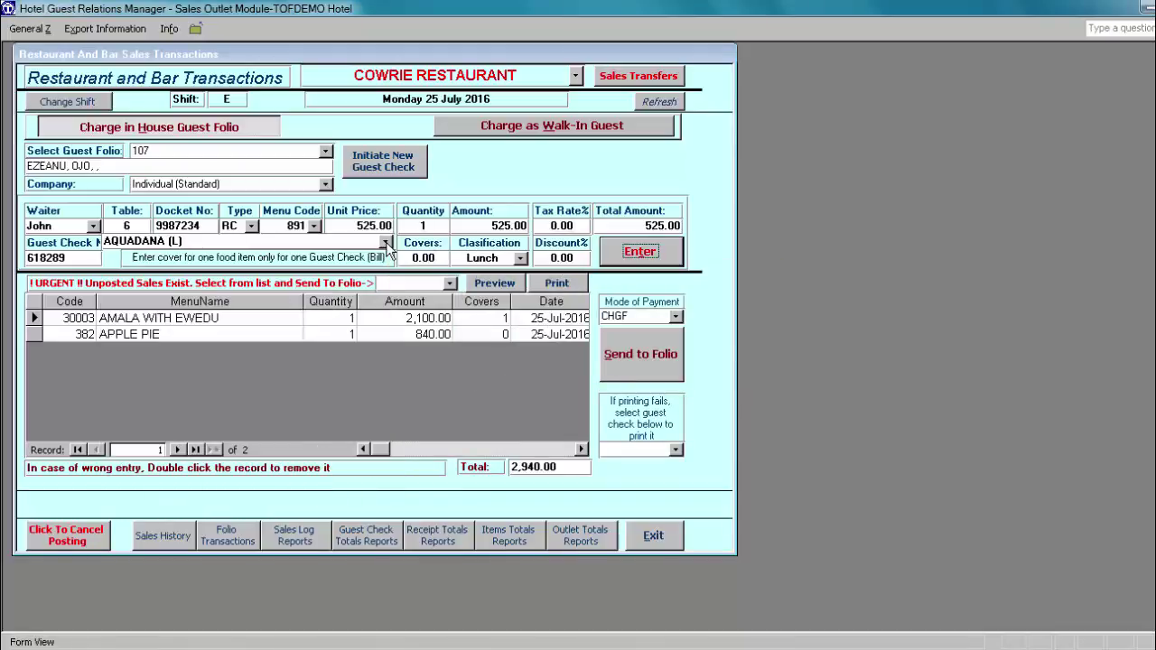
pyautogui.press('Return')
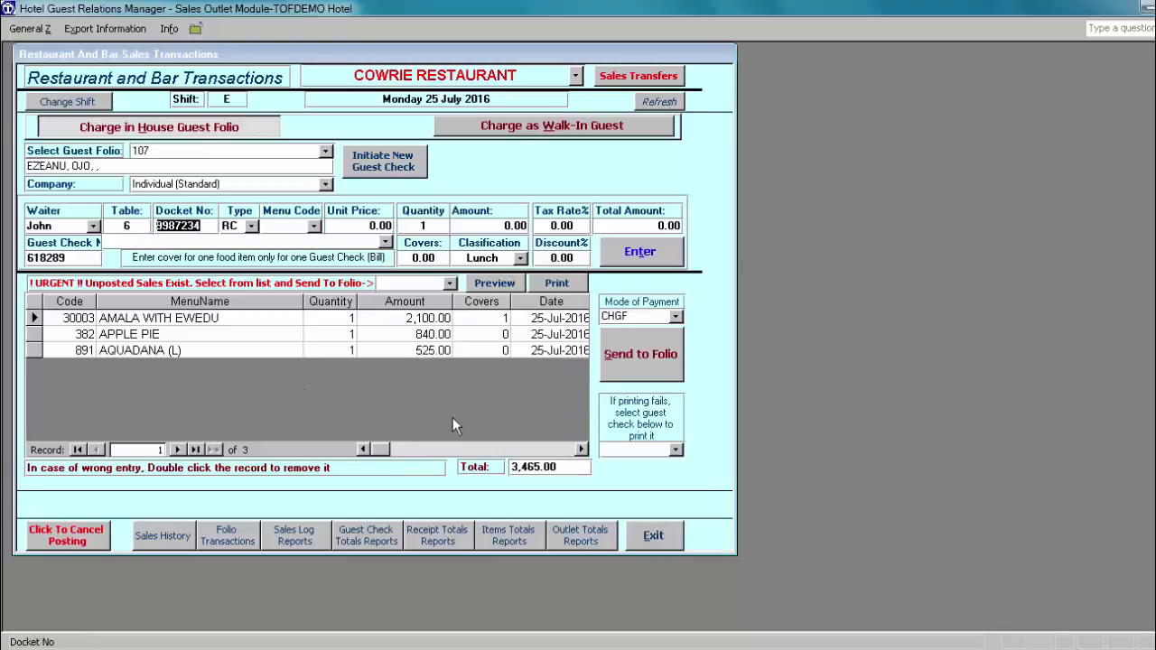
pyautogui.click(627, 360)
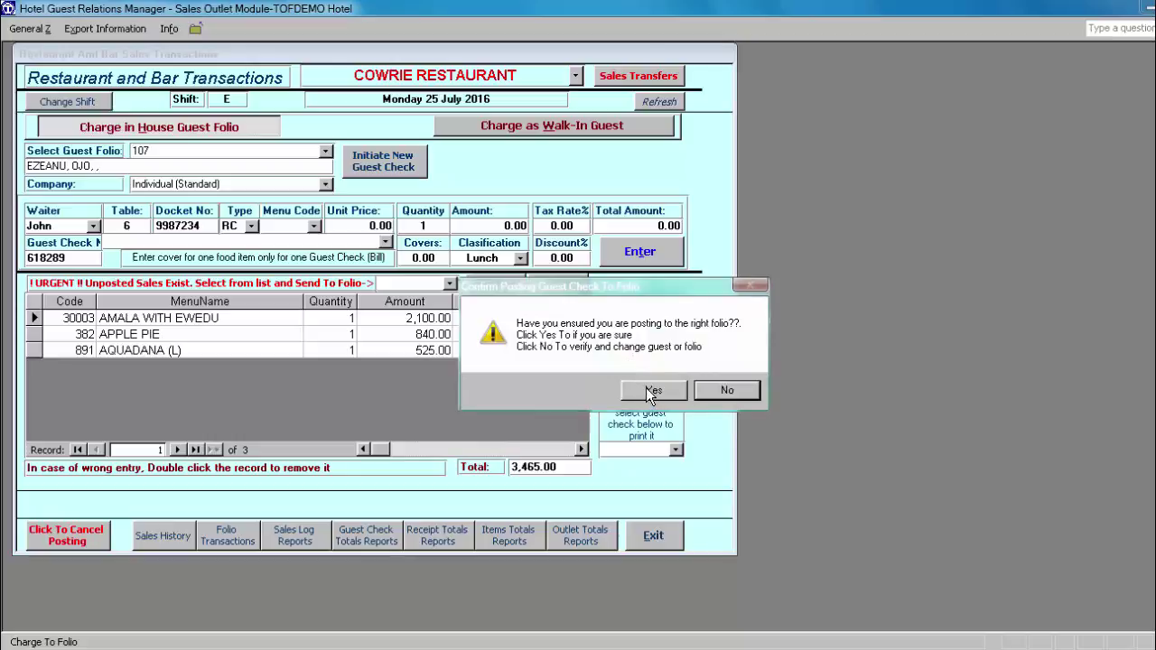
pyautogui.click(649, 393)
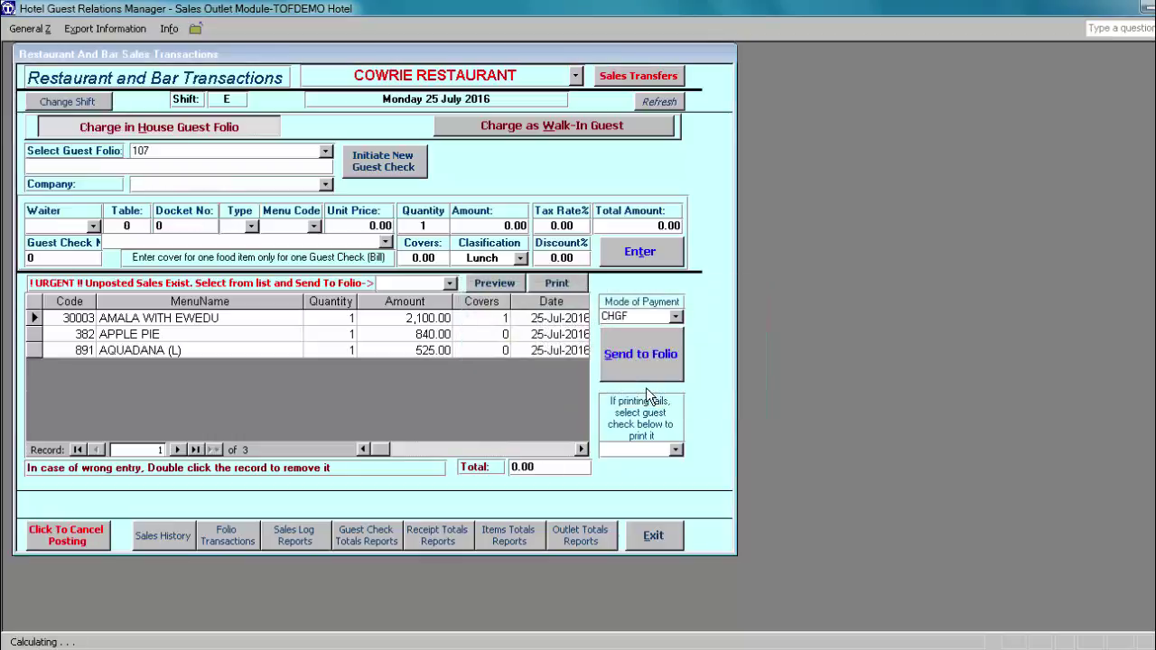
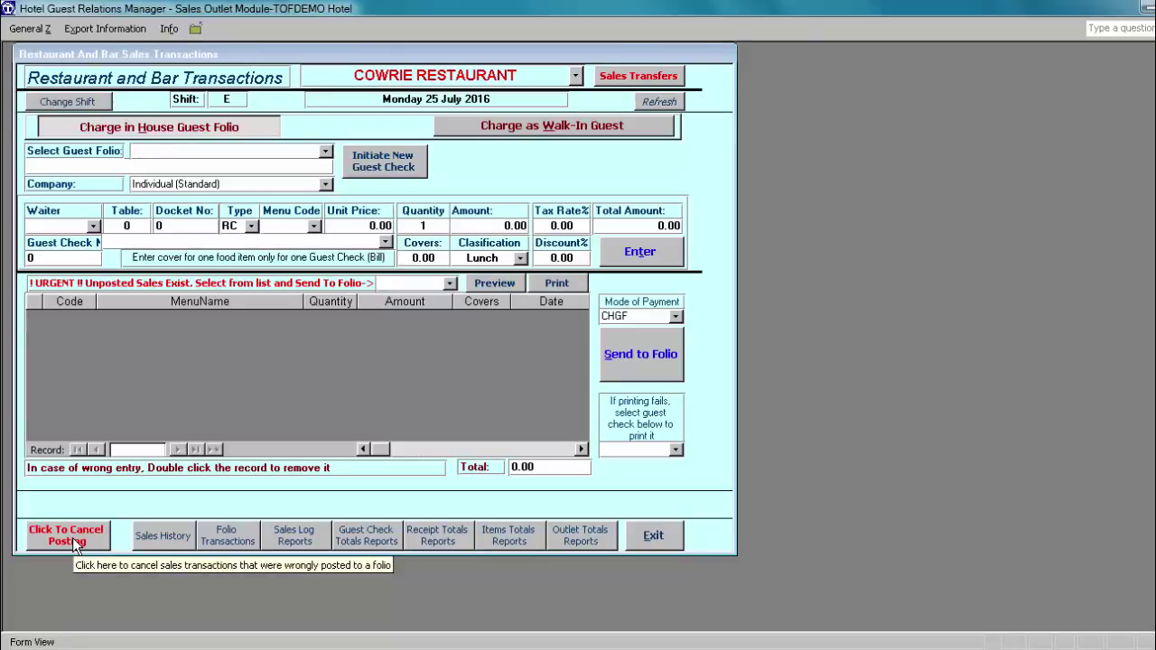
# Step: Load room 107's folio transactions, view the latest entries, and start a folio preview
pyautogui.click(225, 538)
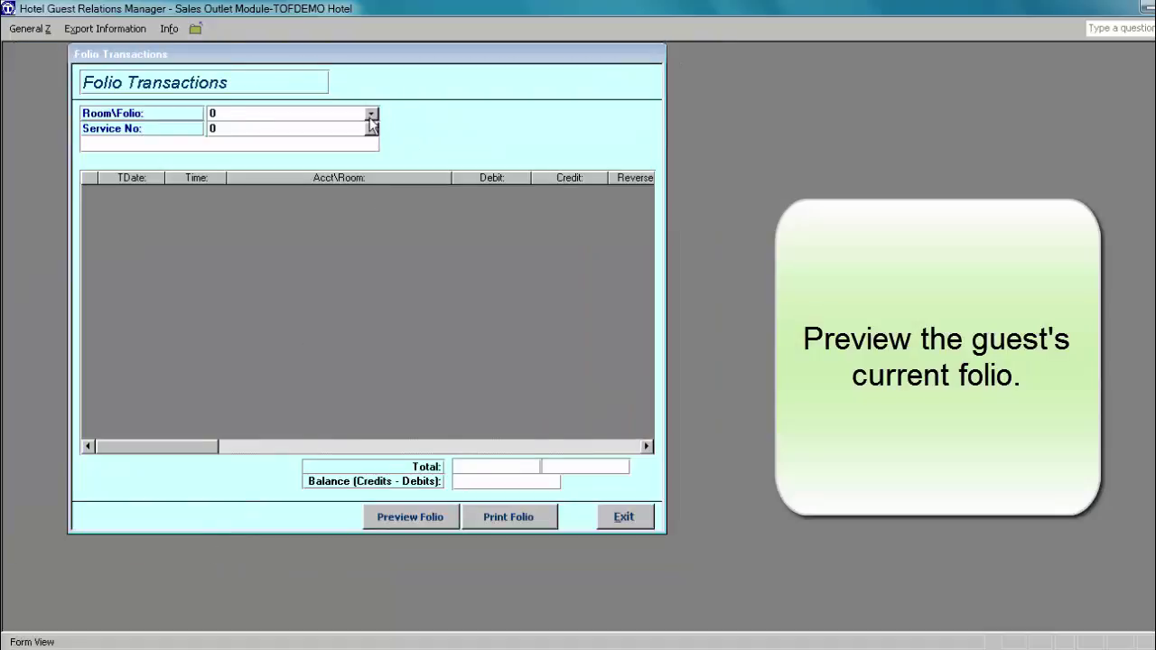
pyautogui.click(372, 115)
pyautogui.click(379, 145)
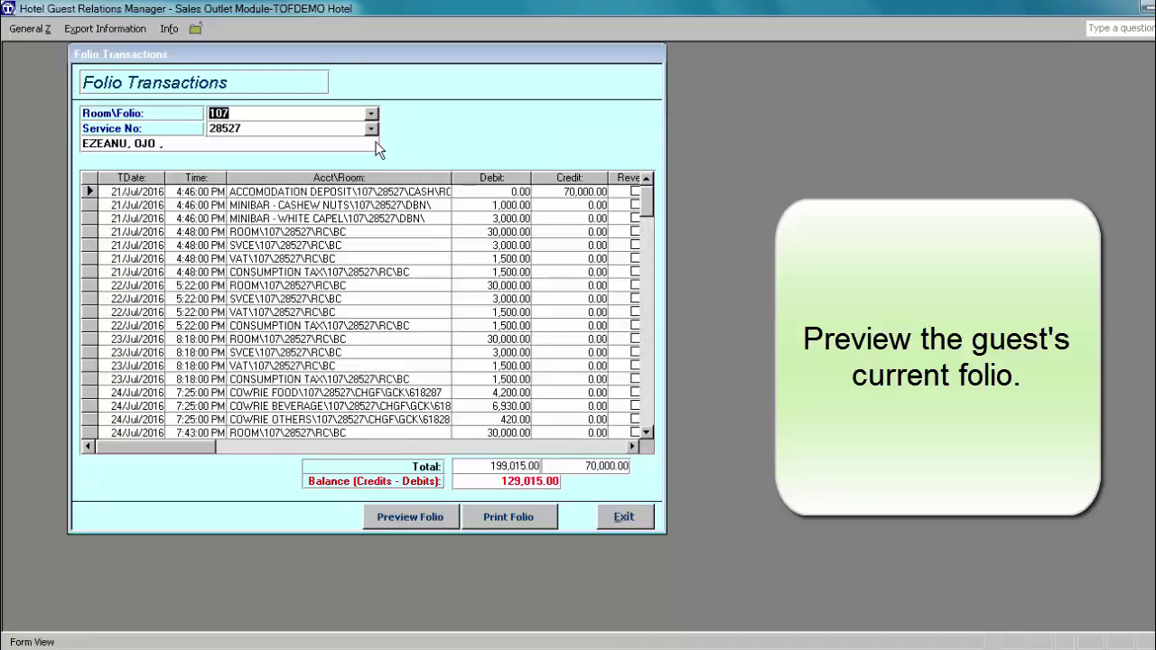
pyautogui.moveTo(646, 208); pyautogui.dragTo(649, 431)
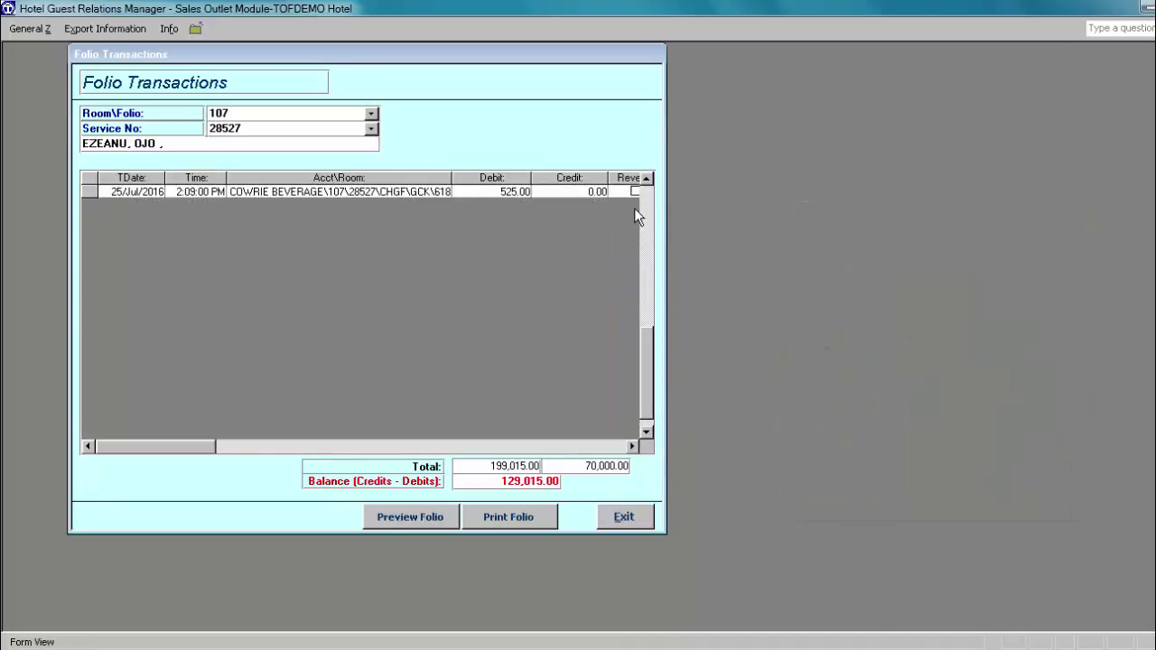
pyautogui.scroll(5, 334, 218)
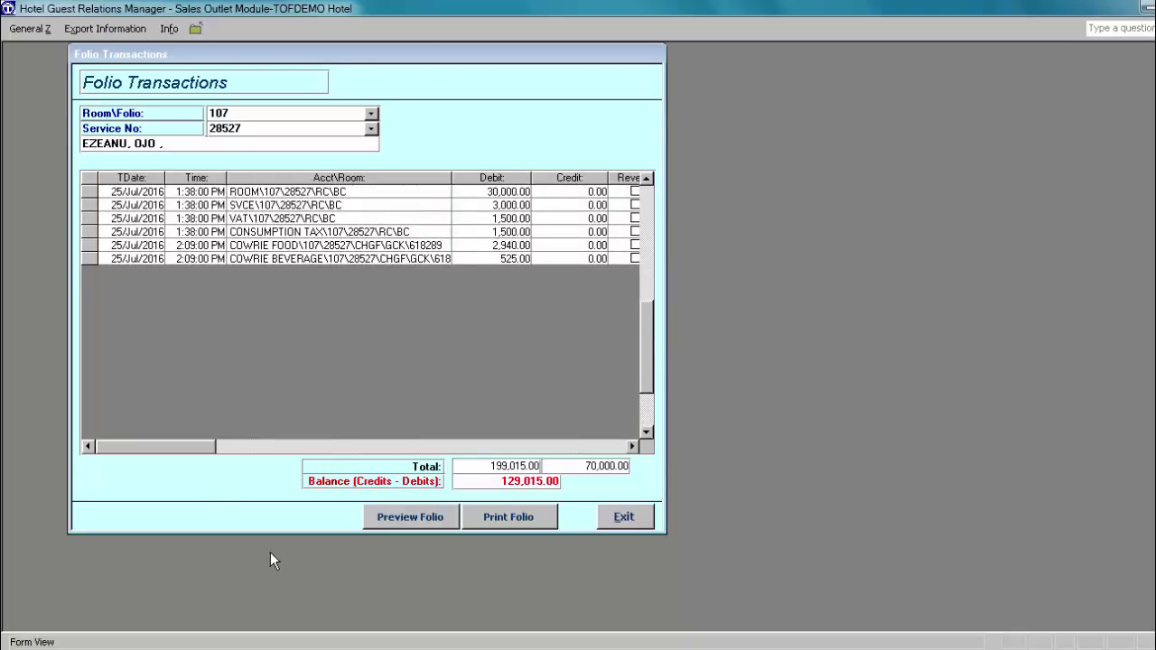
pyautogui.click(412, 519)
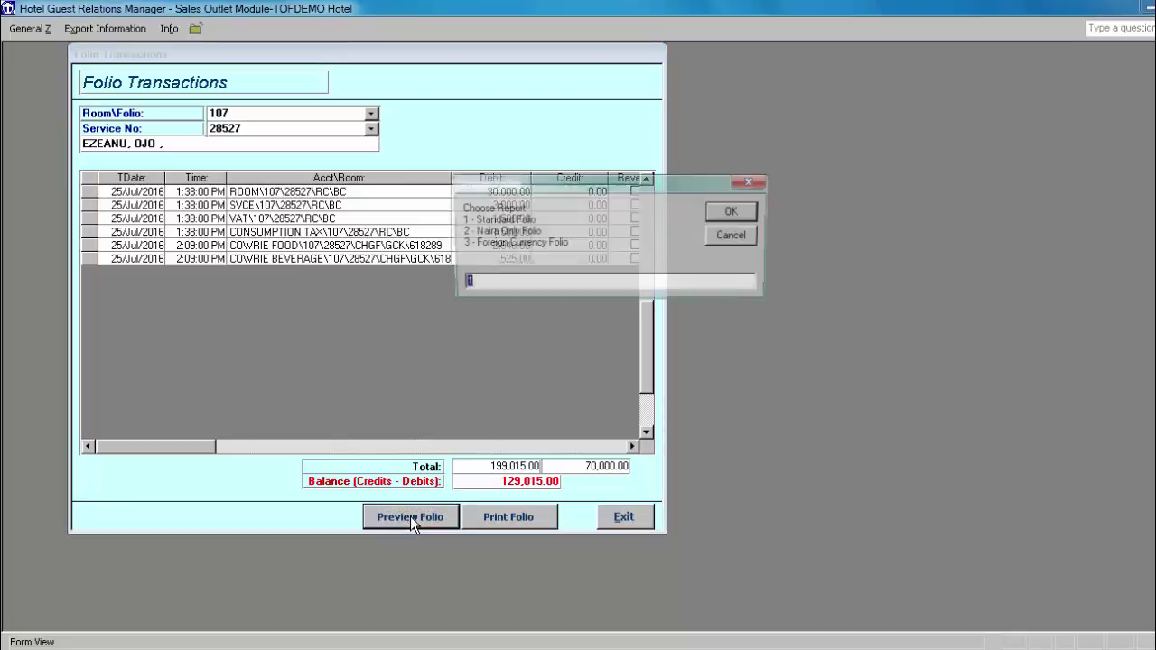
# Step: View page 2 of room 107's Standard Folio at full size, showing balance 129,015.00, then close it
pyautogui.click(731, 212)
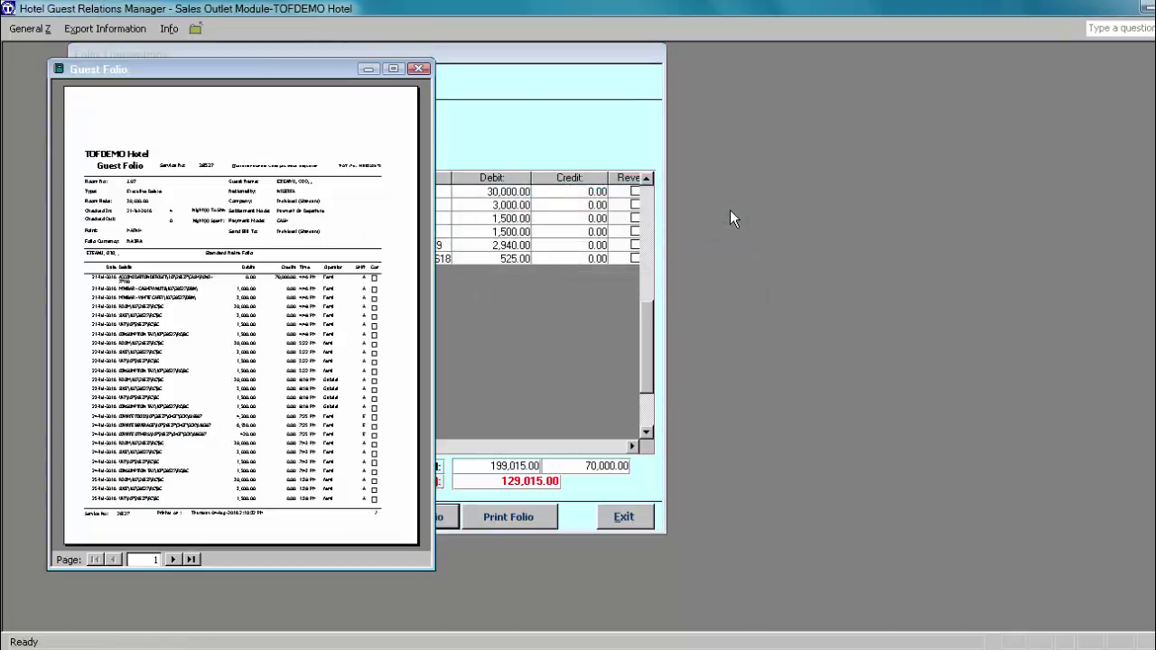
pyautogui.click(172, 559)
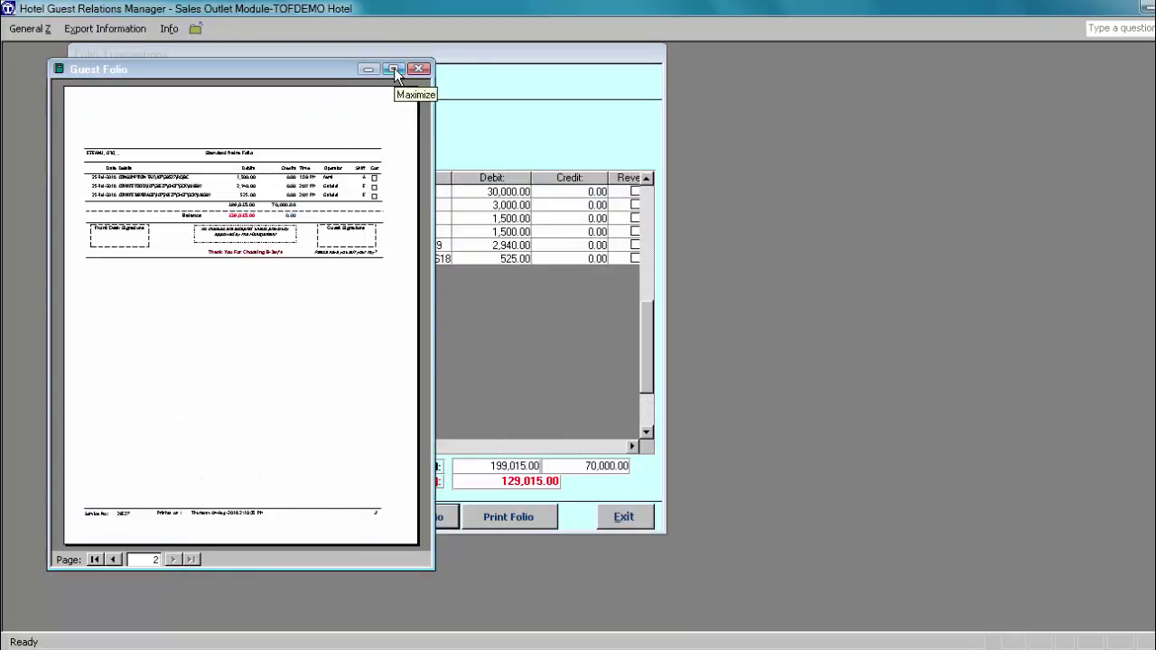
pyautogui.click(393, 69)
pyautogui.click(556, 138)
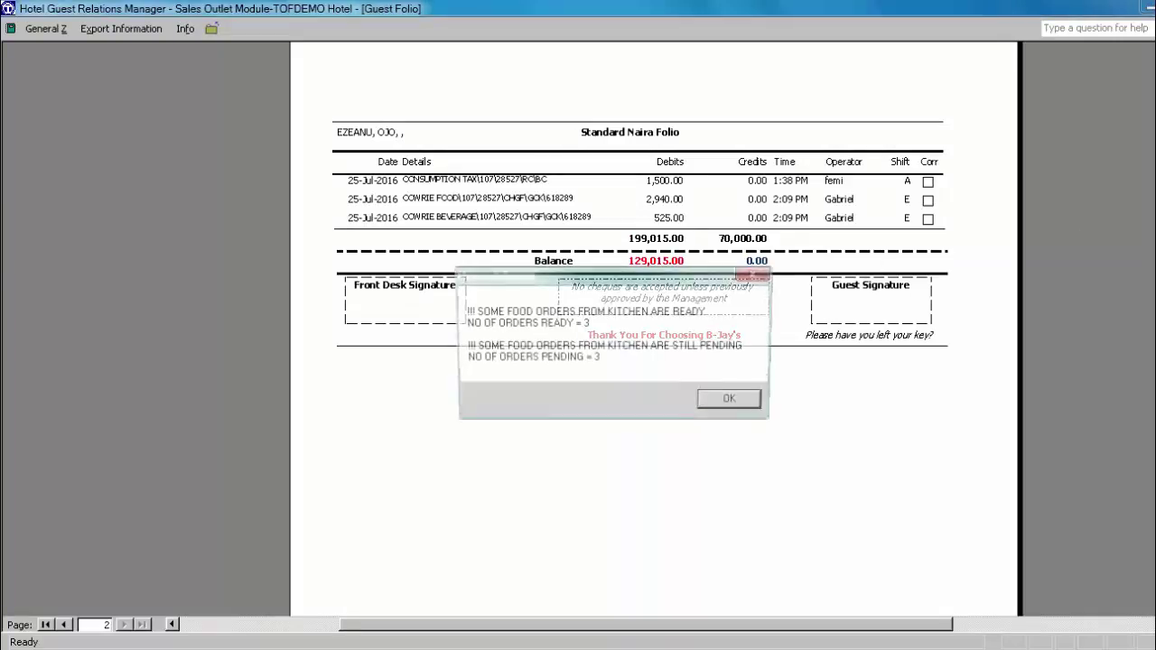
pyautogui.click(752, 403)
pyautogui.scroll(5, 657, 361)
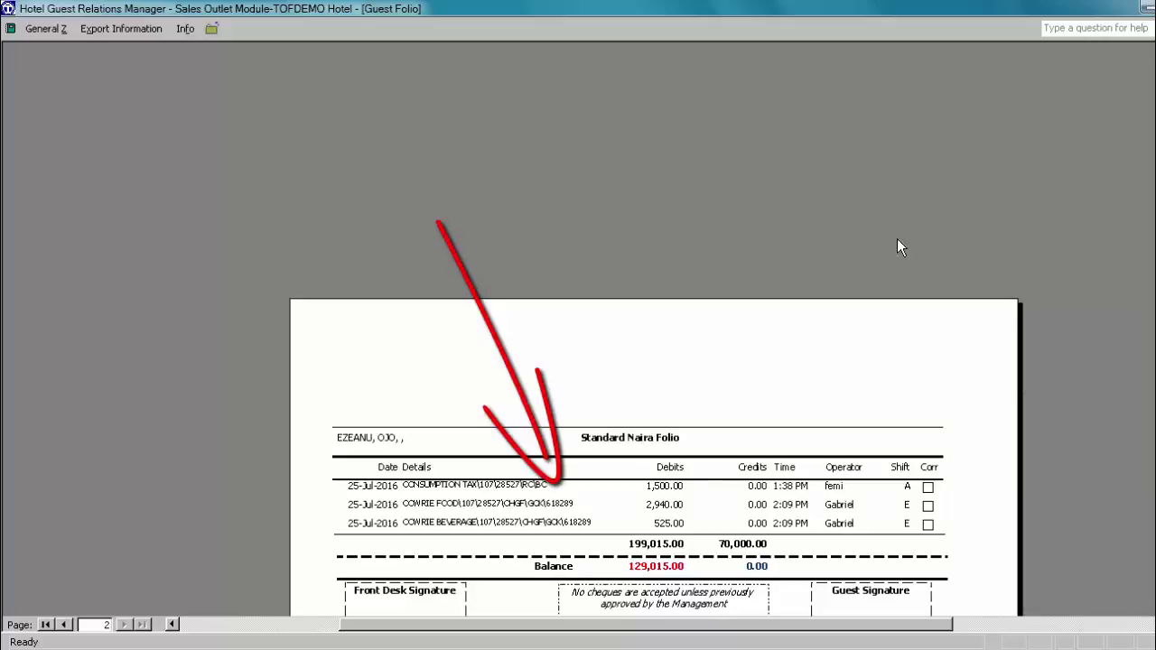
pyautogui.click(213, 28)
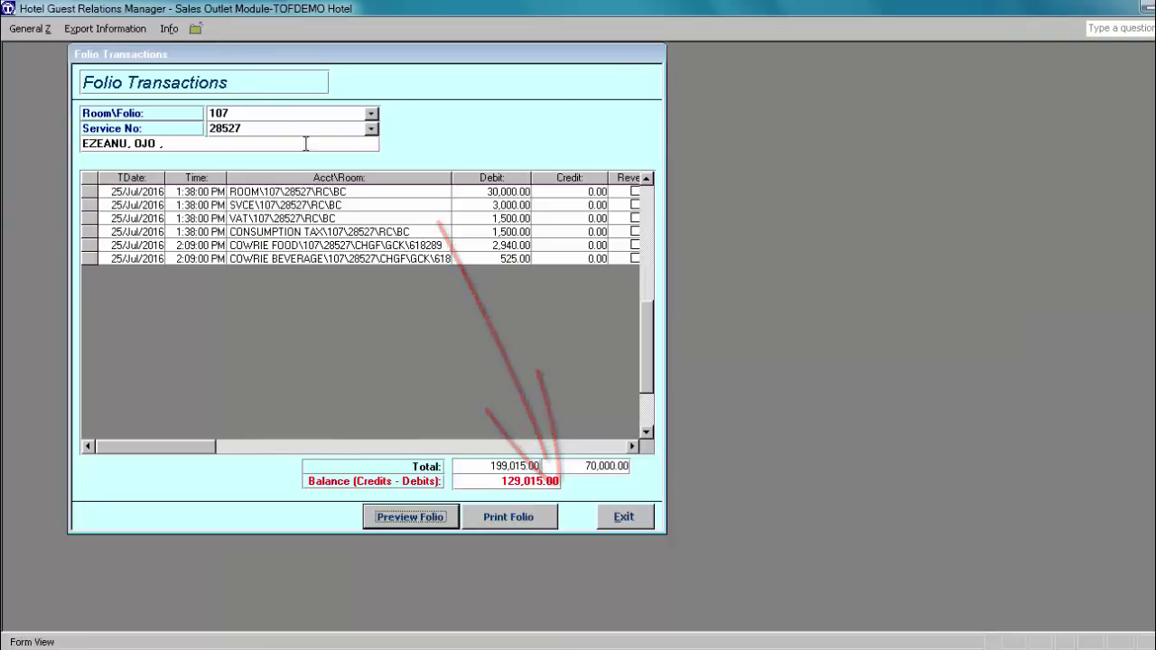
# Step: Leave Folio Transactions and load guest check 618289 in the cancel-posting form
pyautogui.click(621, 519)
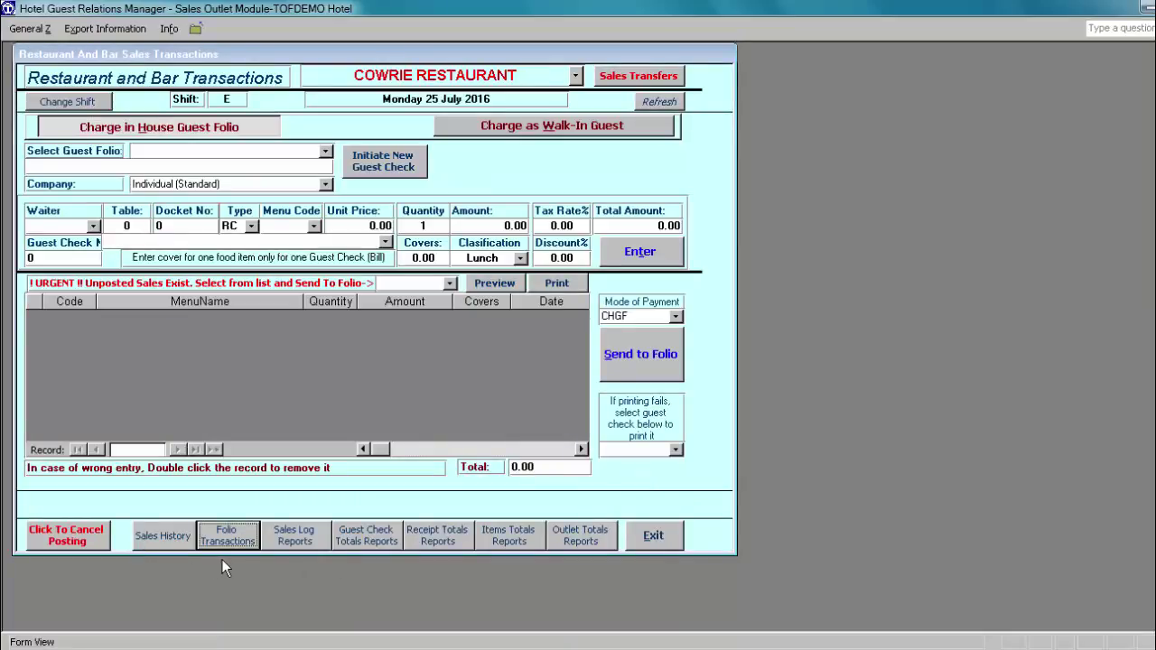
pyautogui.click(65, 539)
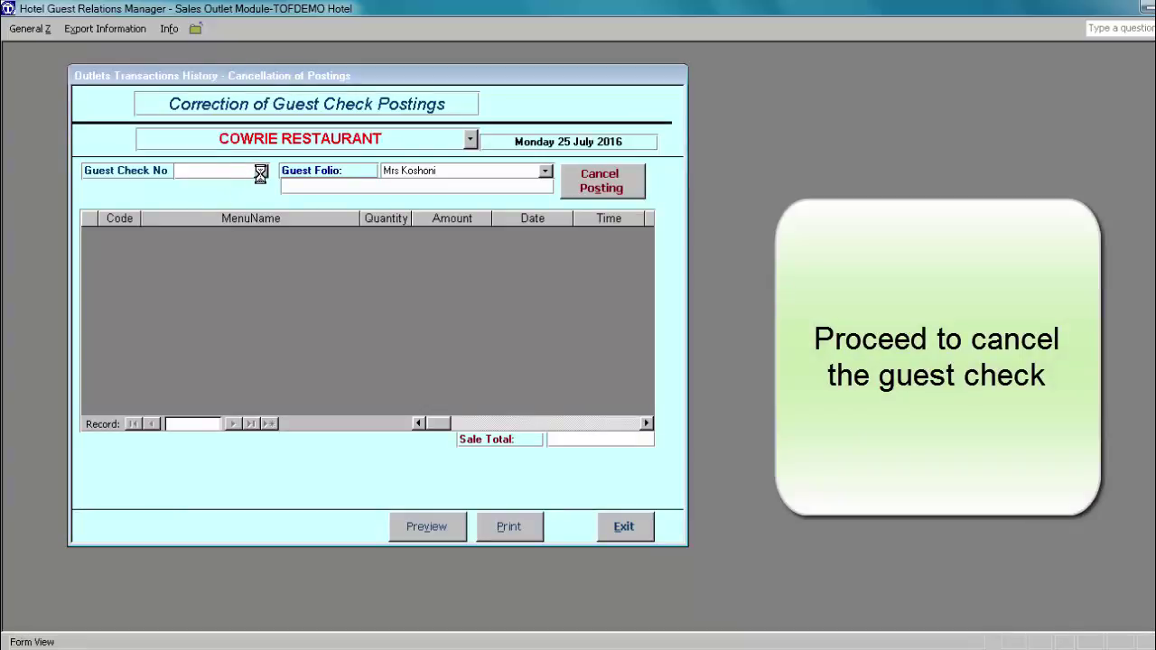
pyautogui.click(261, 170)
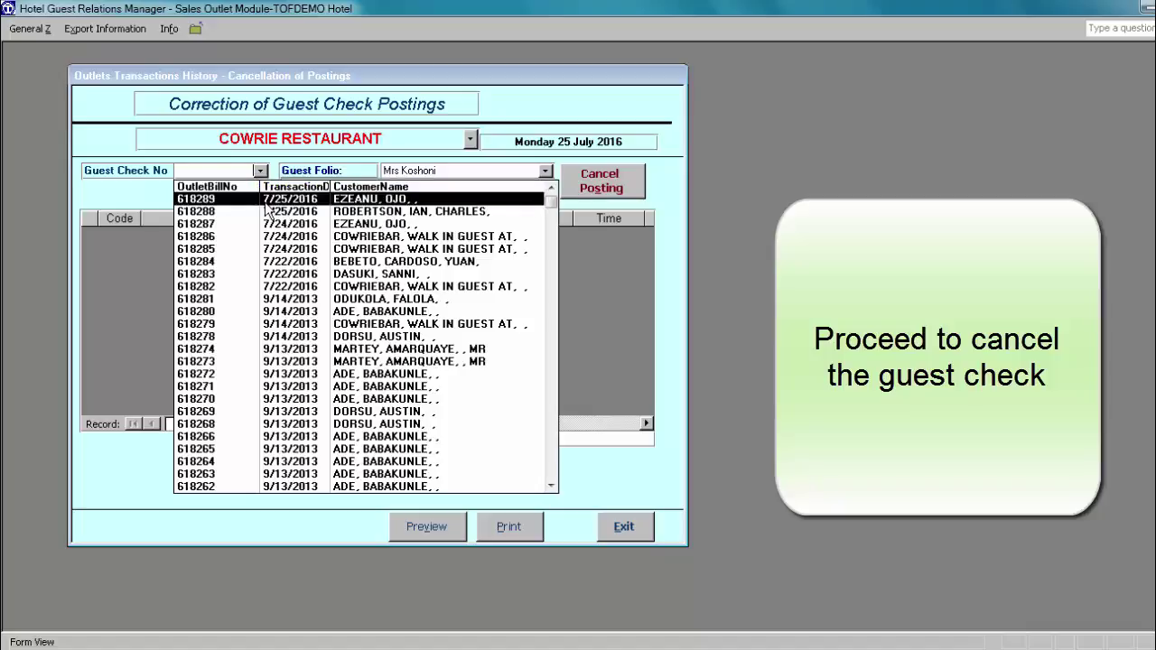
pyautogui.click(267, 199)
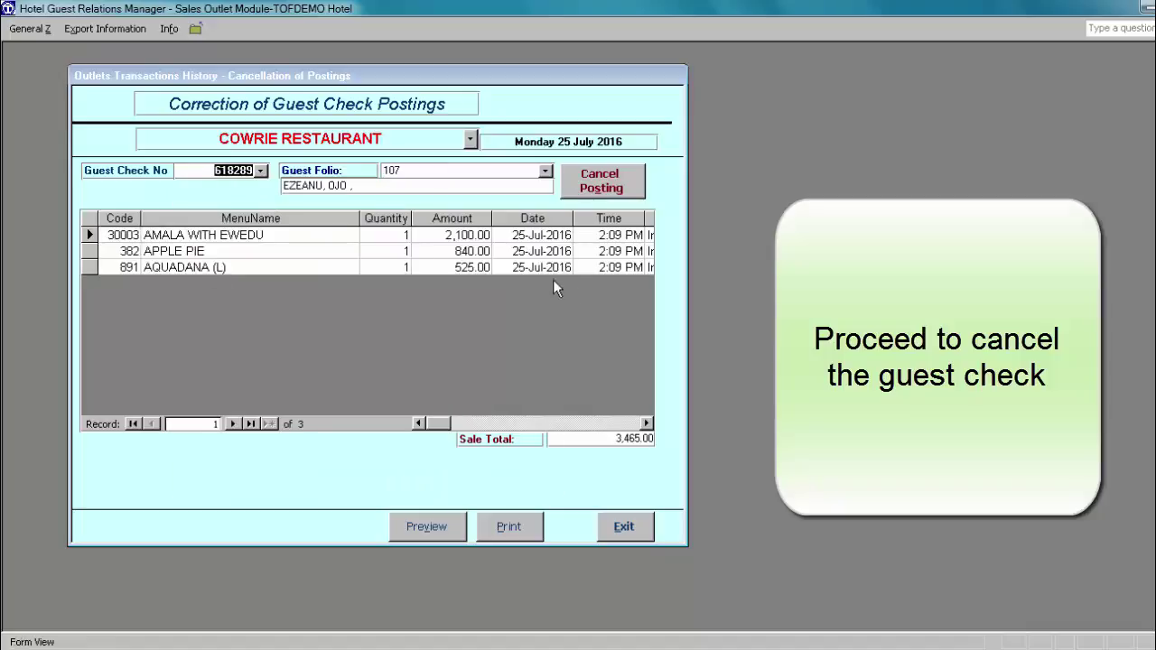
# Step: Cancel check 618289's posting, confirming twice, and close the correction form
pyautogui.click(598, 187)
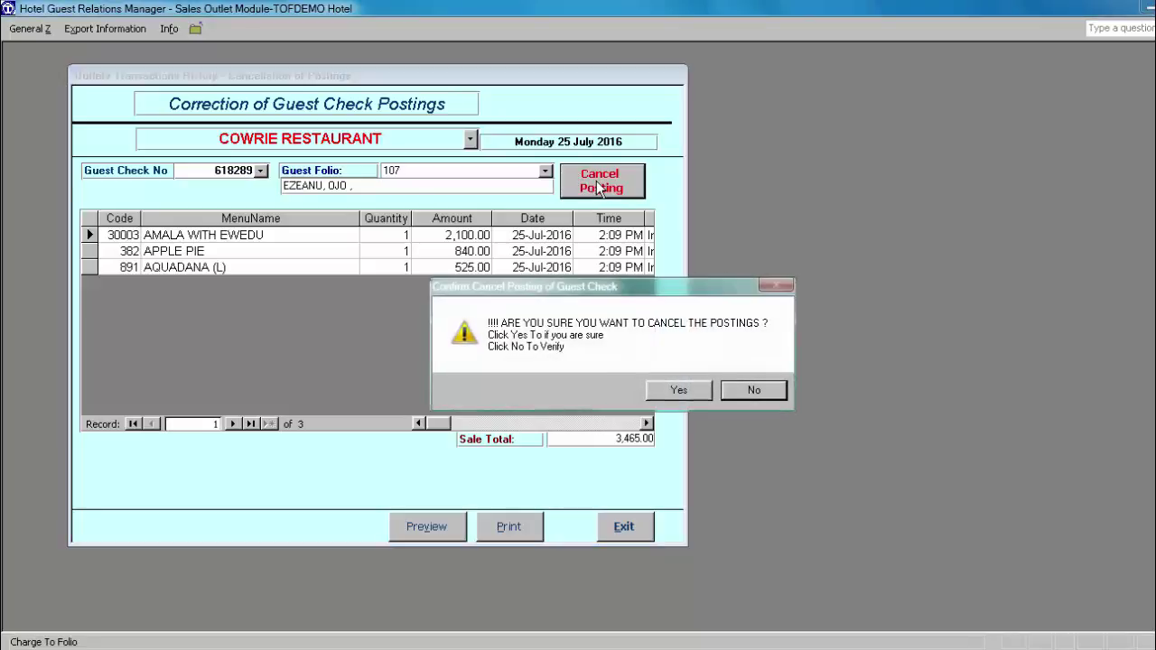
pyautogui.click(680, 390)
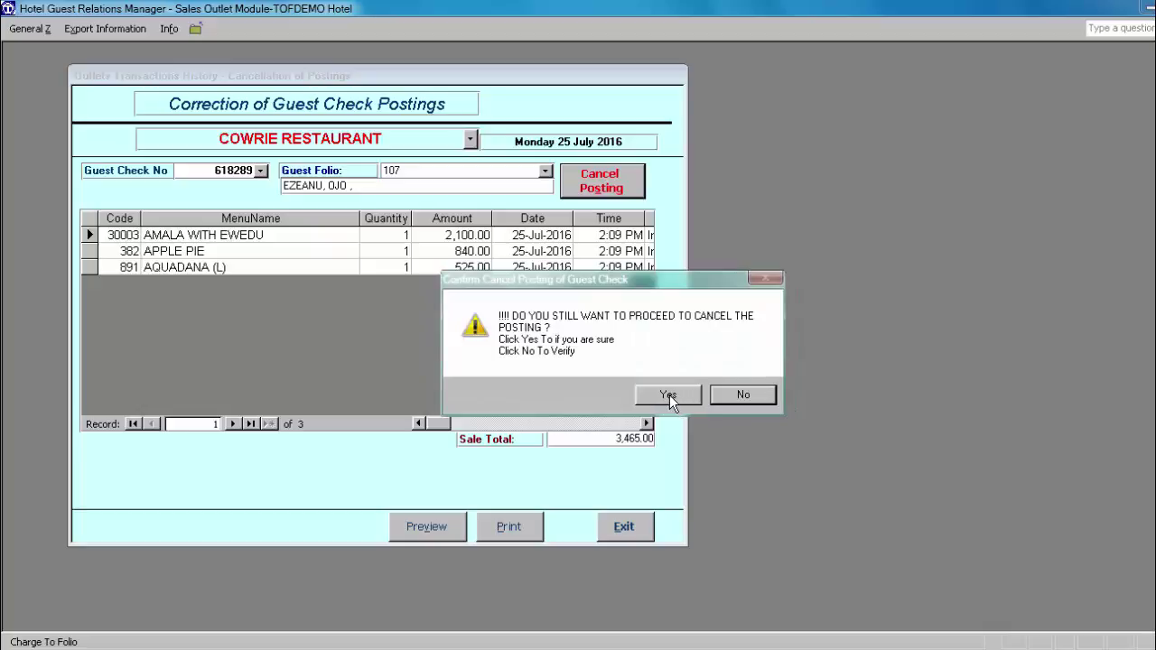
pyautogui.click(669, 395)
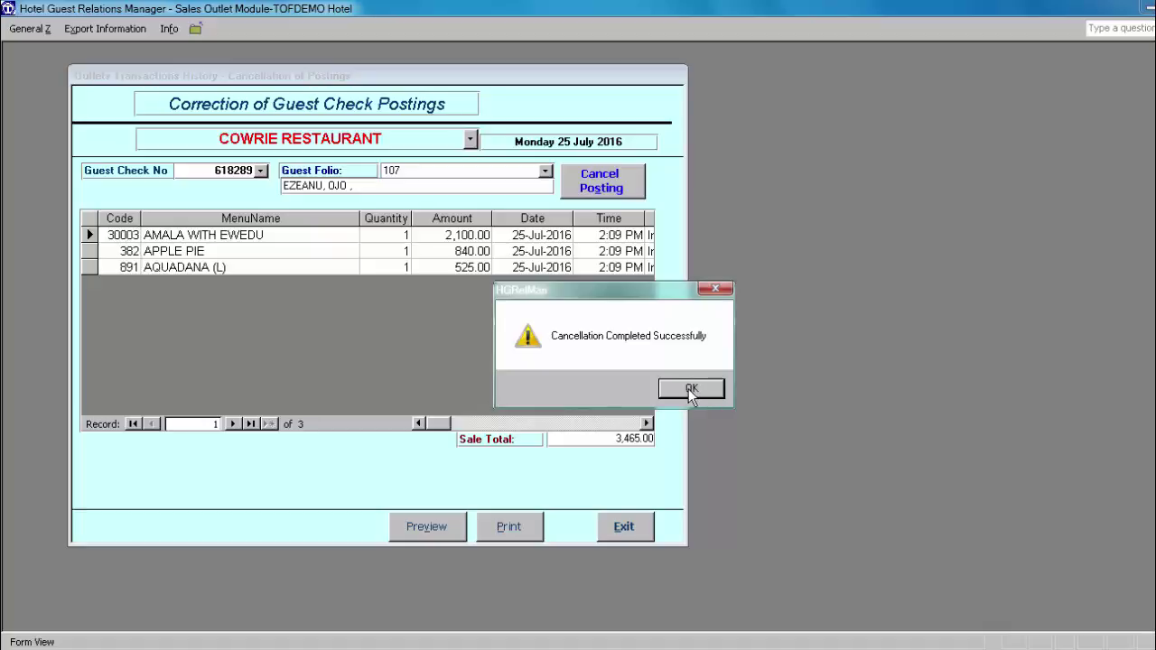
pyautogui.click(690, 391)
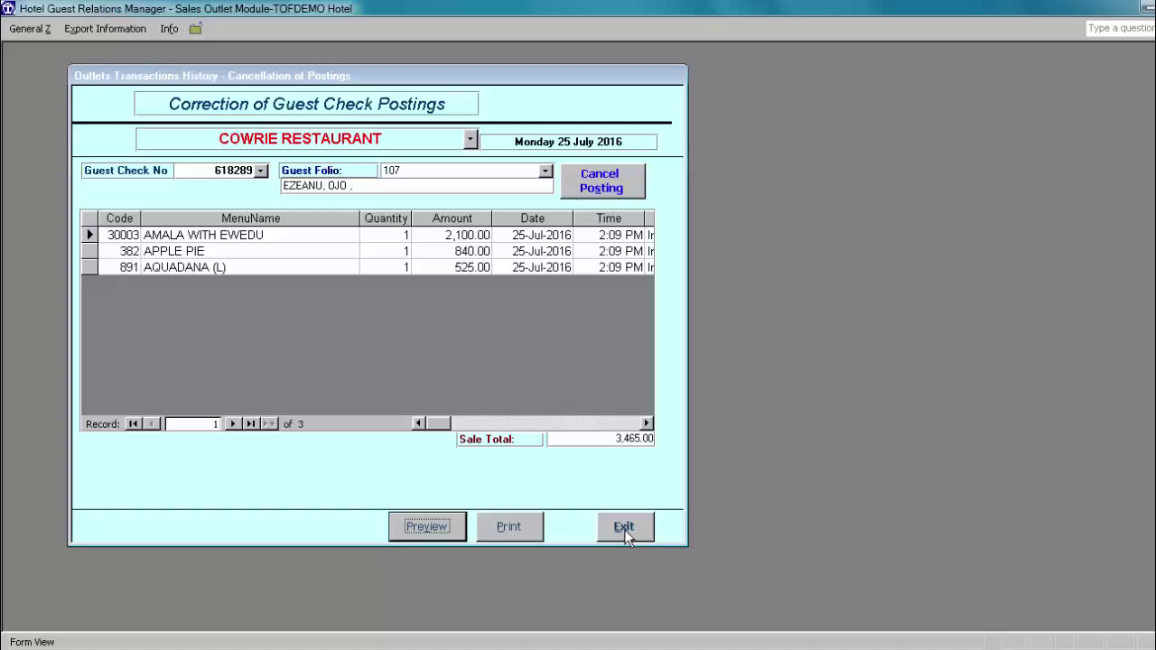
pyautogui.click(624, 528)
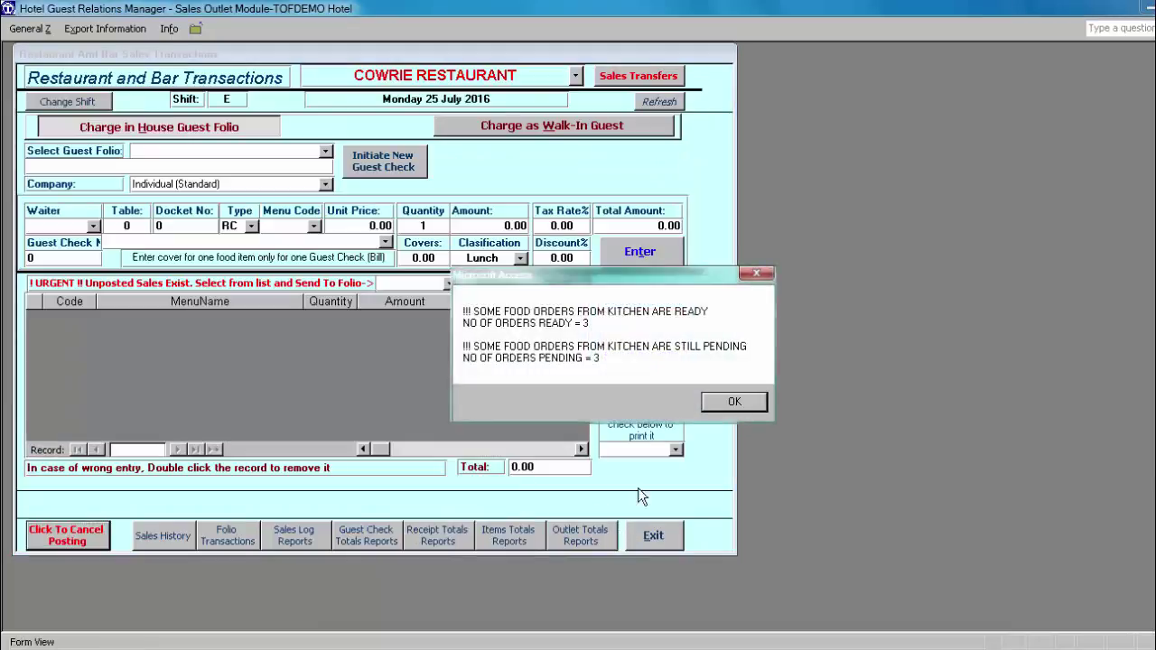
pyautogui.click(734, 402)
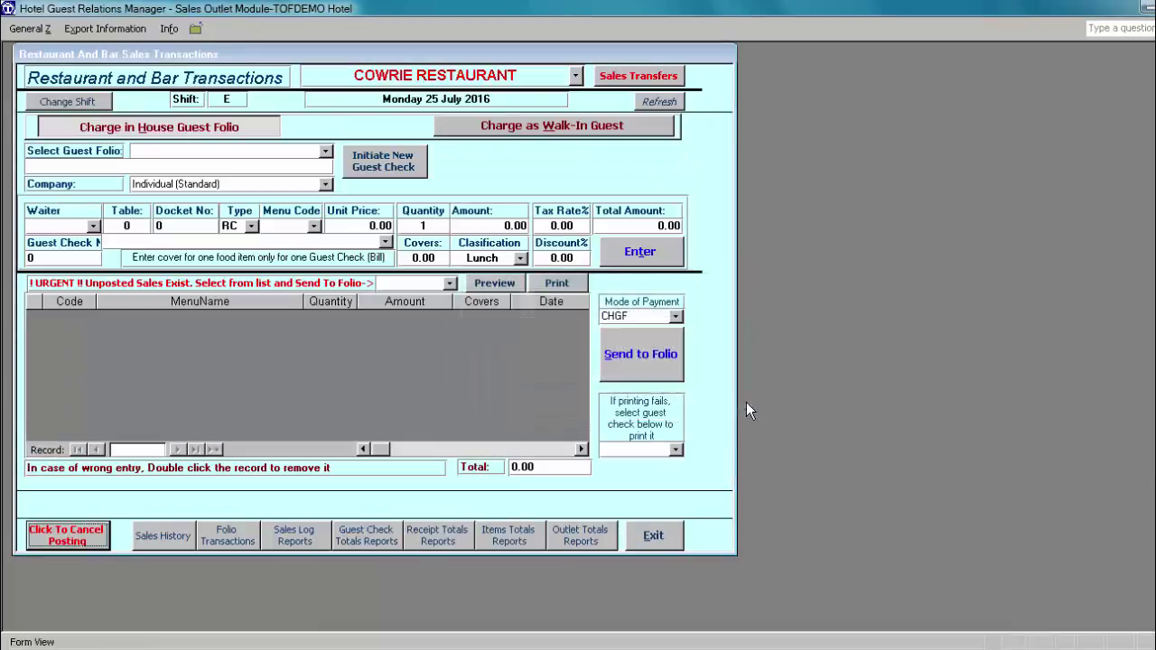
# Step: Show room 107's folio with reversal credits of 2,940.00 and 525.00 for check 618289
pyautogui.click(224, 537)
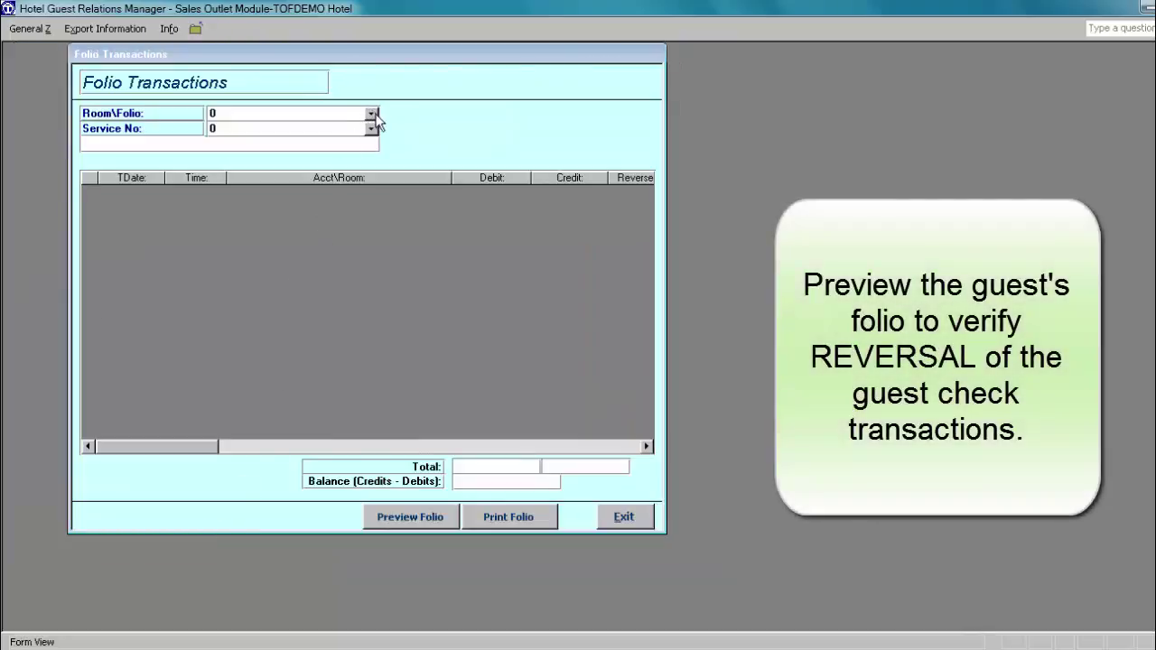
pyautogui.click(371, 113)
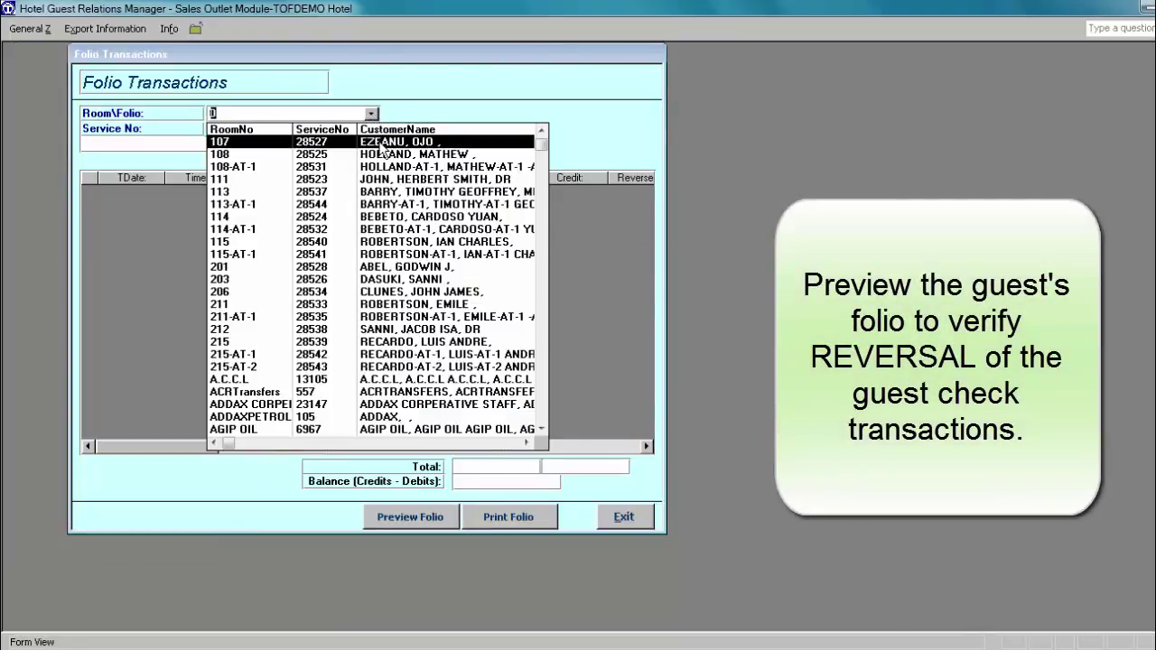
pyautogui.click(383, 144)
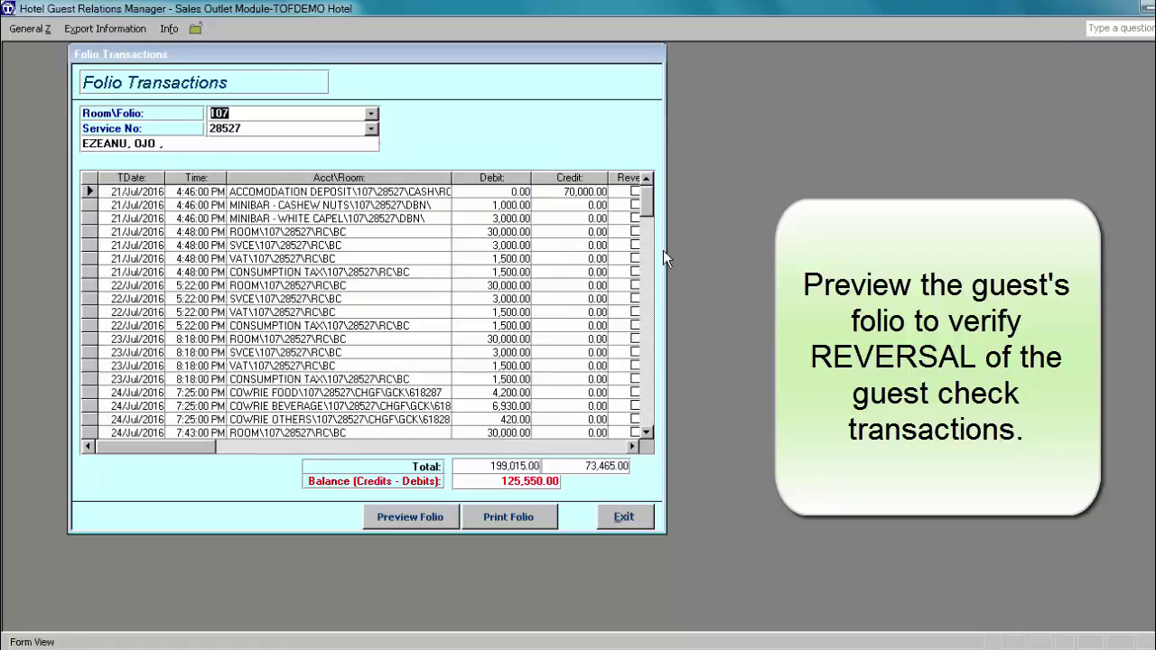
pyautogui.click(645, 418)
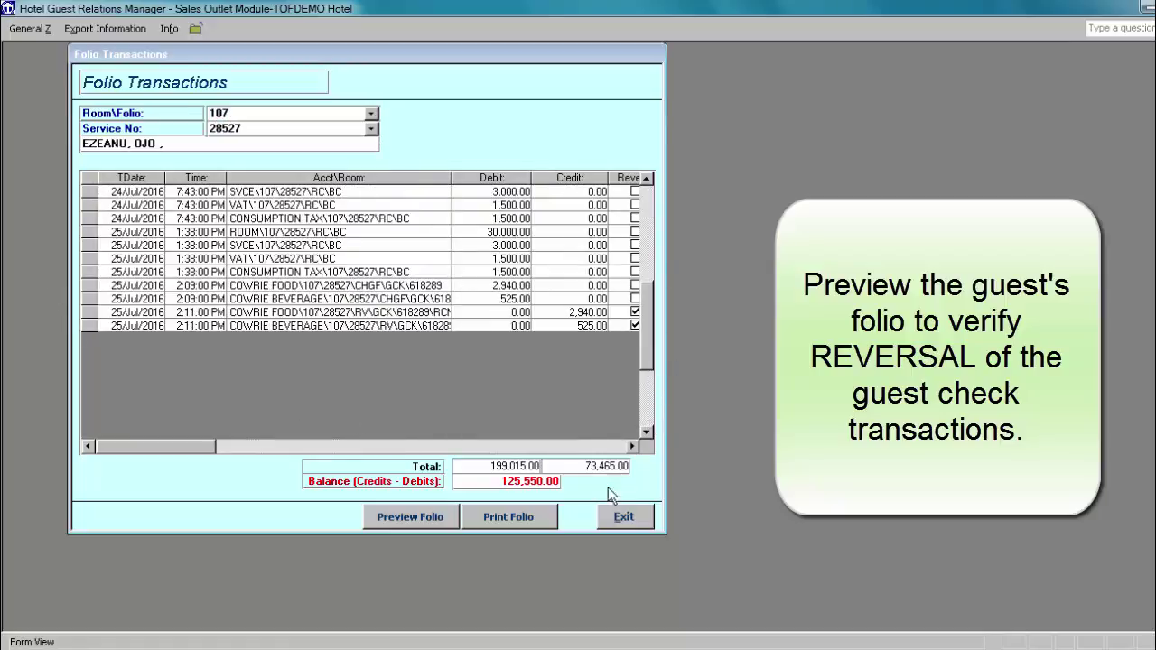
pyautogui.click(632, 446)
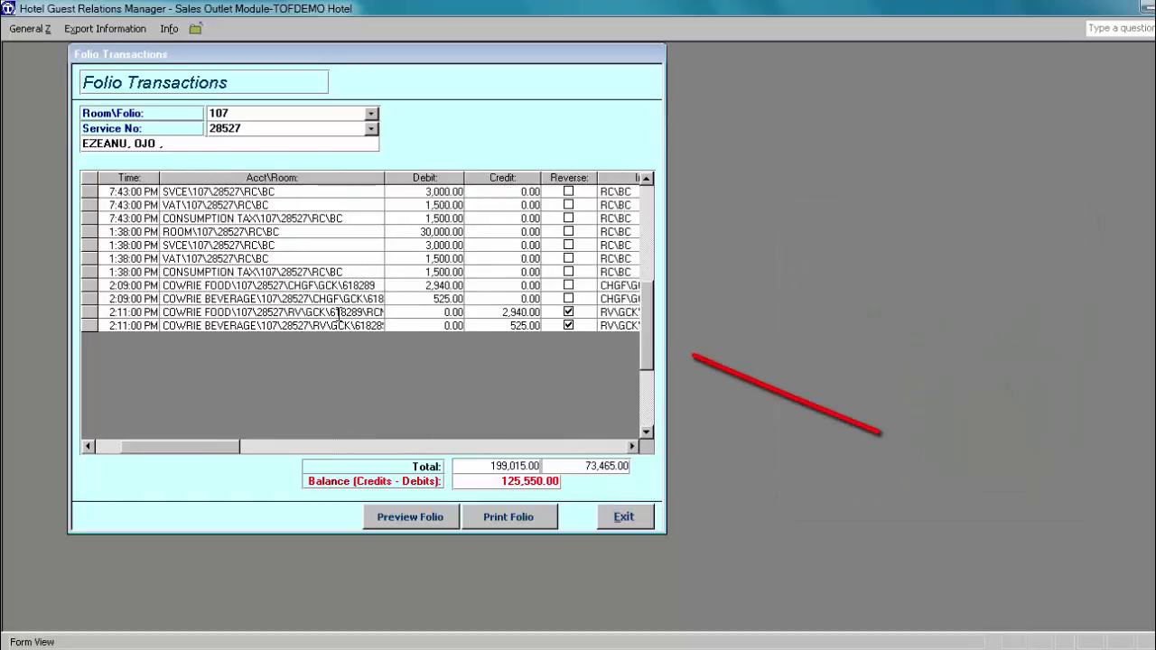
pyautogui.click(418, 518)
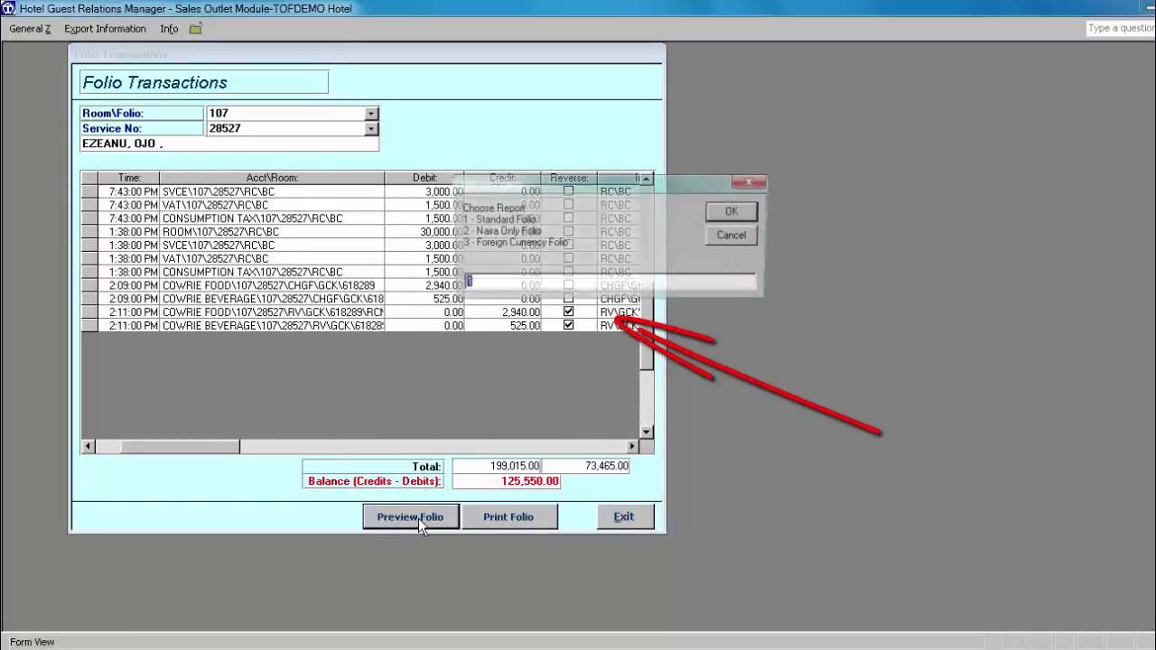
pyautogui.click(734, 213)
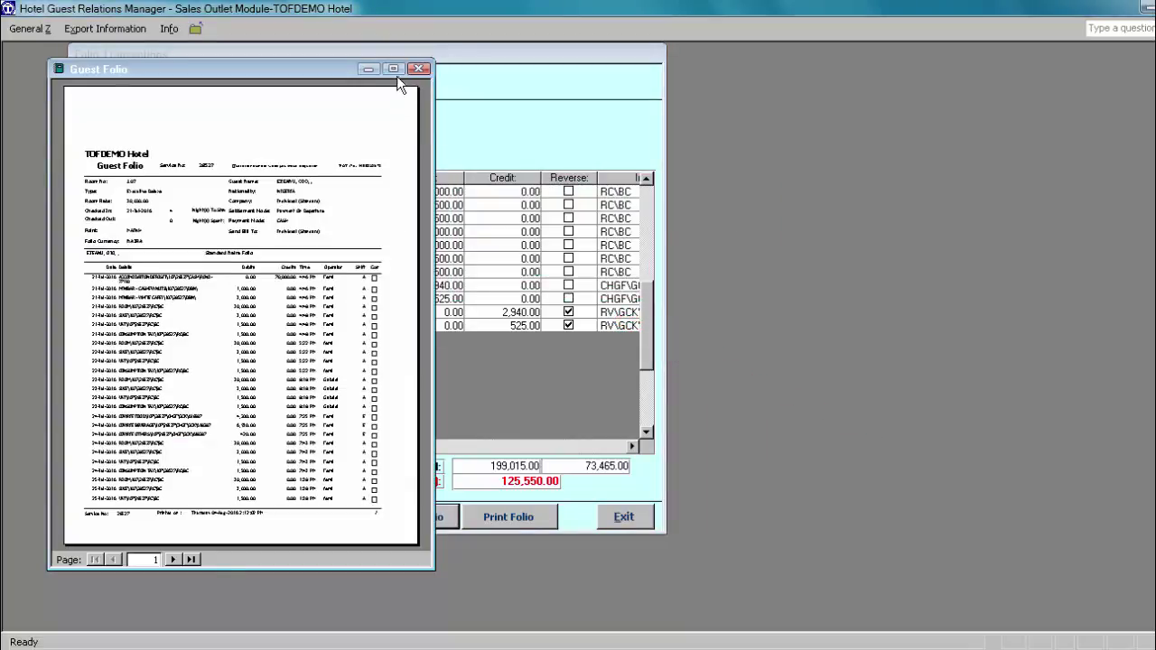
pyautogui.click(394, 69)
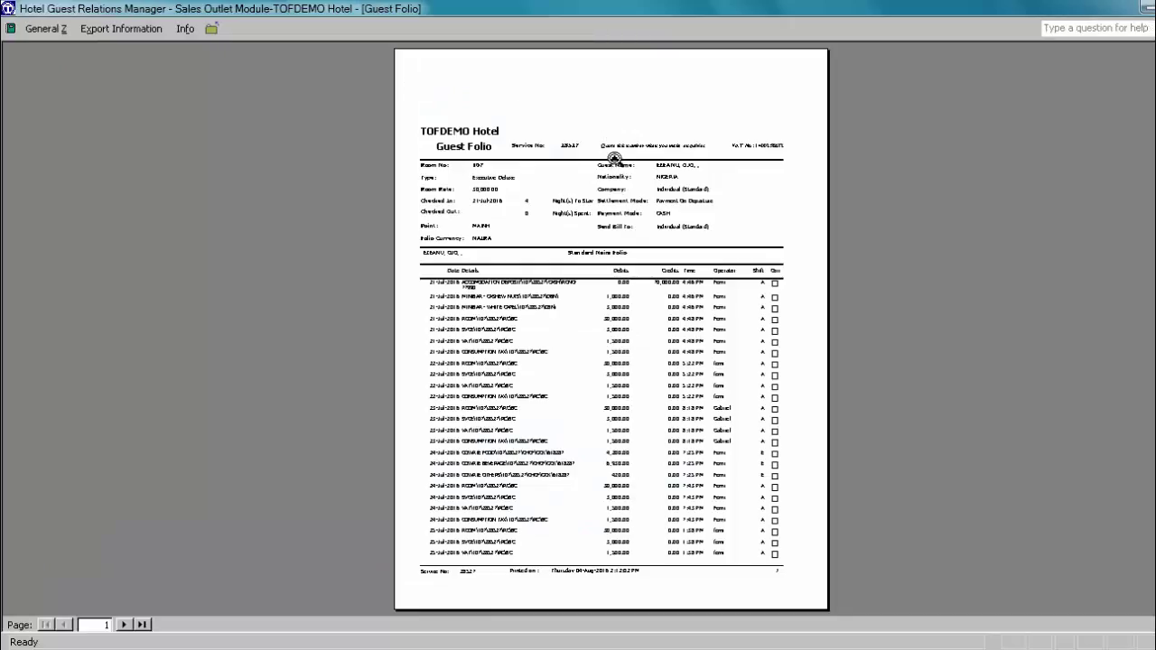
pyautogui.click(599, 124)
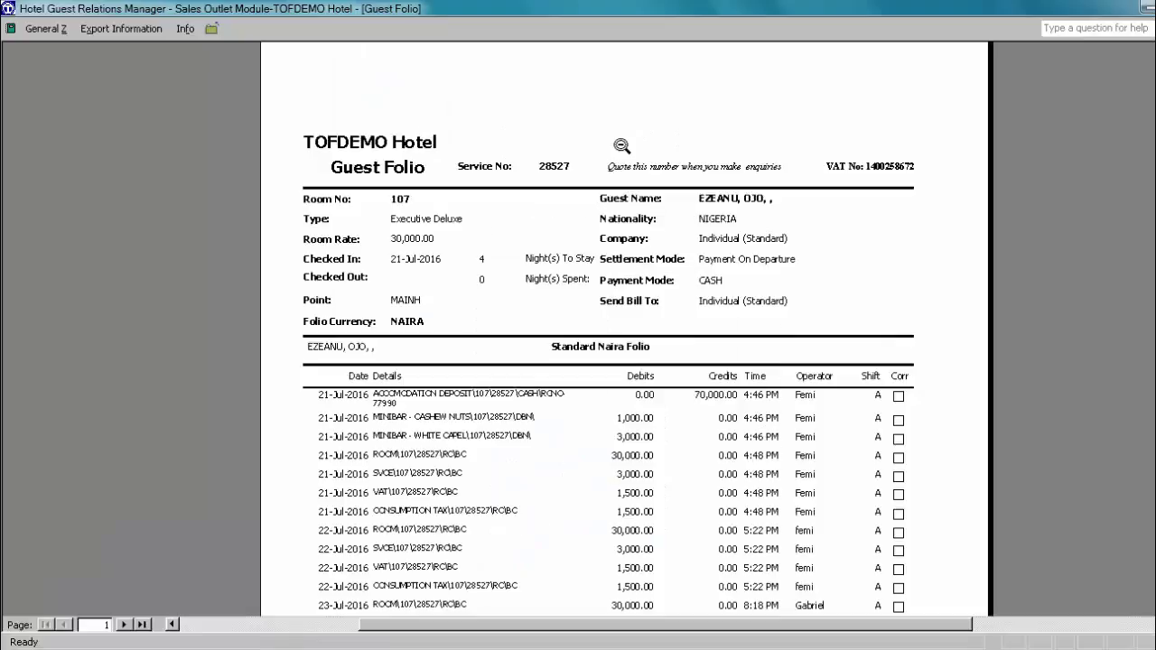
pyautogui.click(125, 624)
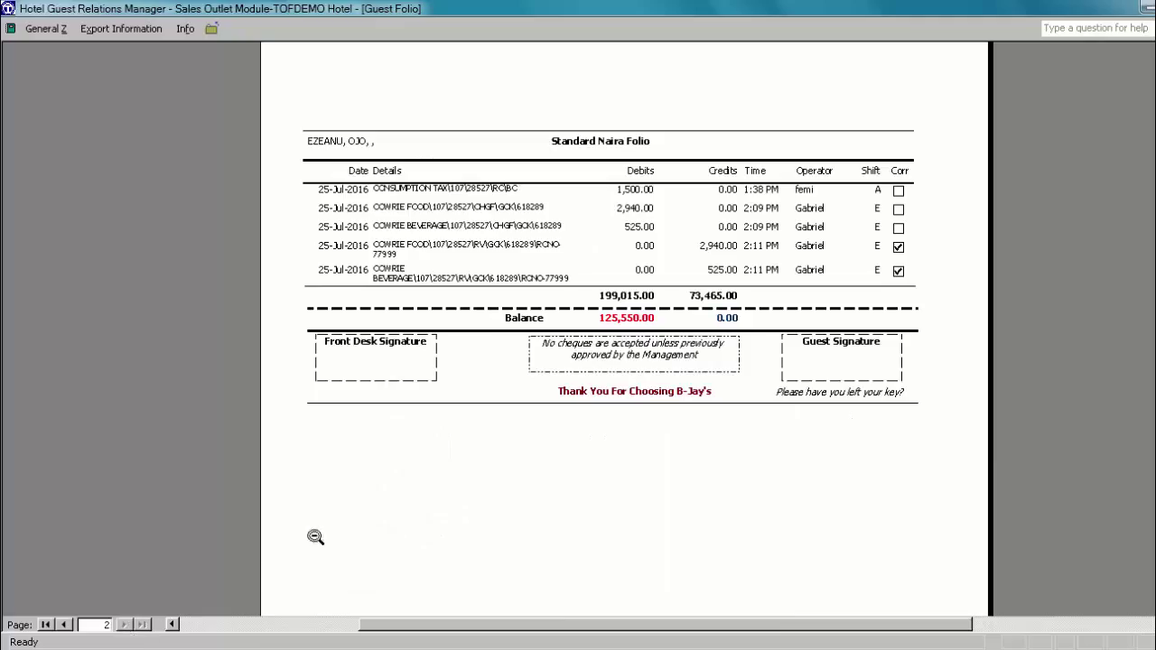
pyautogui.scroll(5, 623, 361)
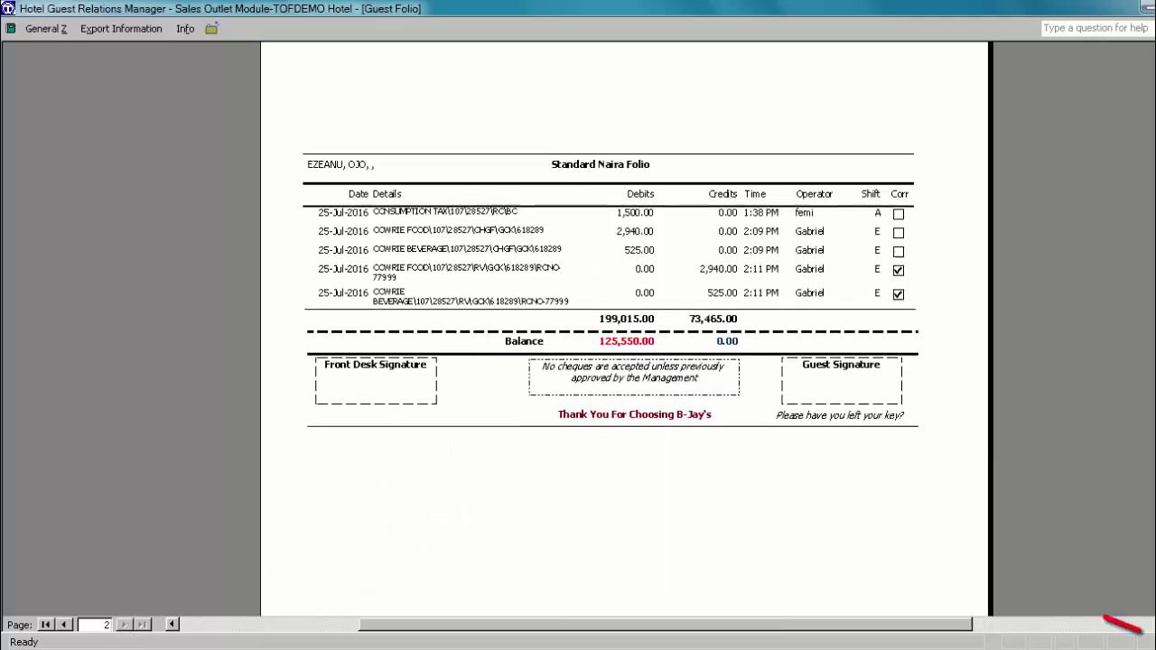
pyautogui.scroll(1, 623, 433)
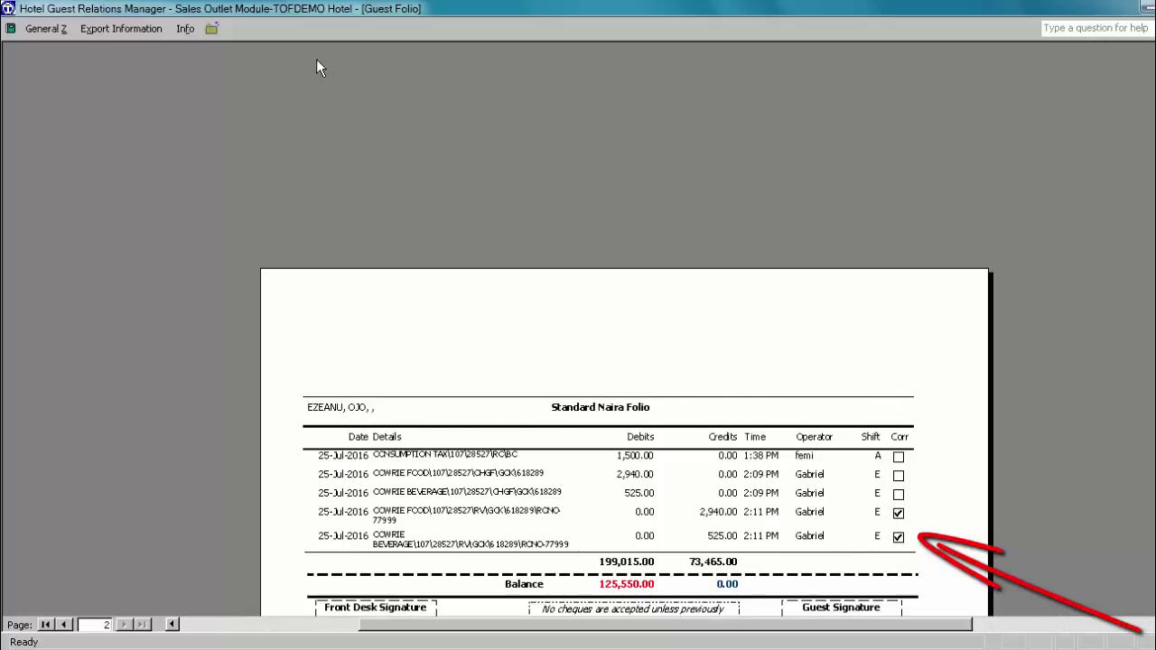
pyautogui.click(213, 31)
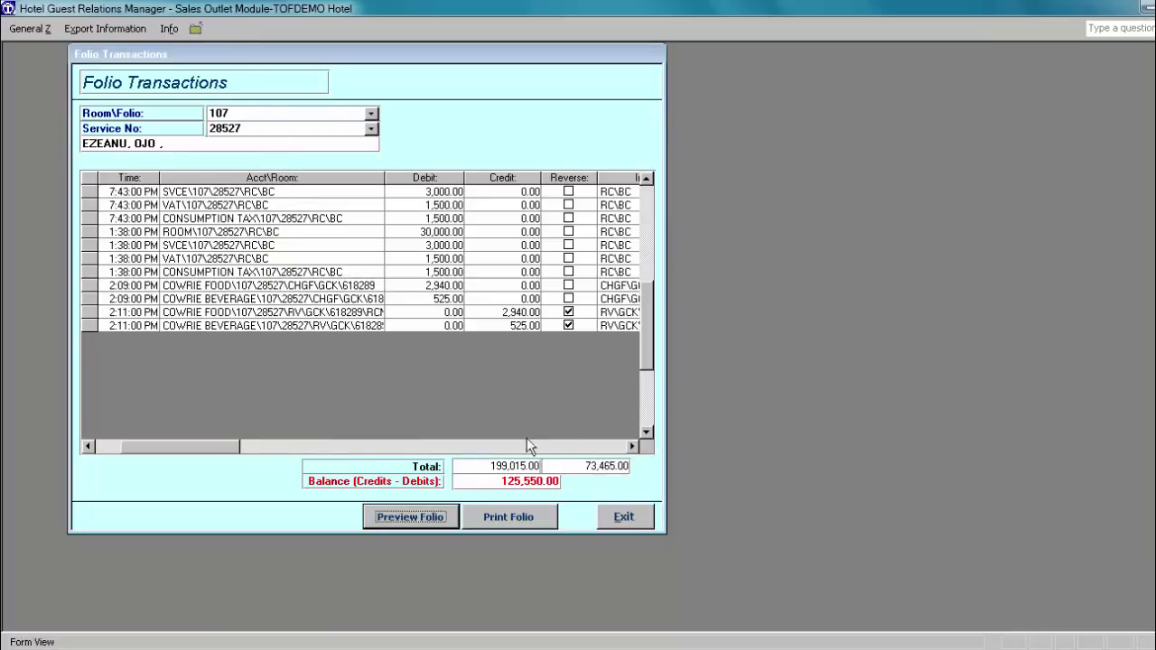
# Step: Close the folio, restaurant and sales outlet forms, exit the application, and close the launcher
pyautogui.click(624, 519)
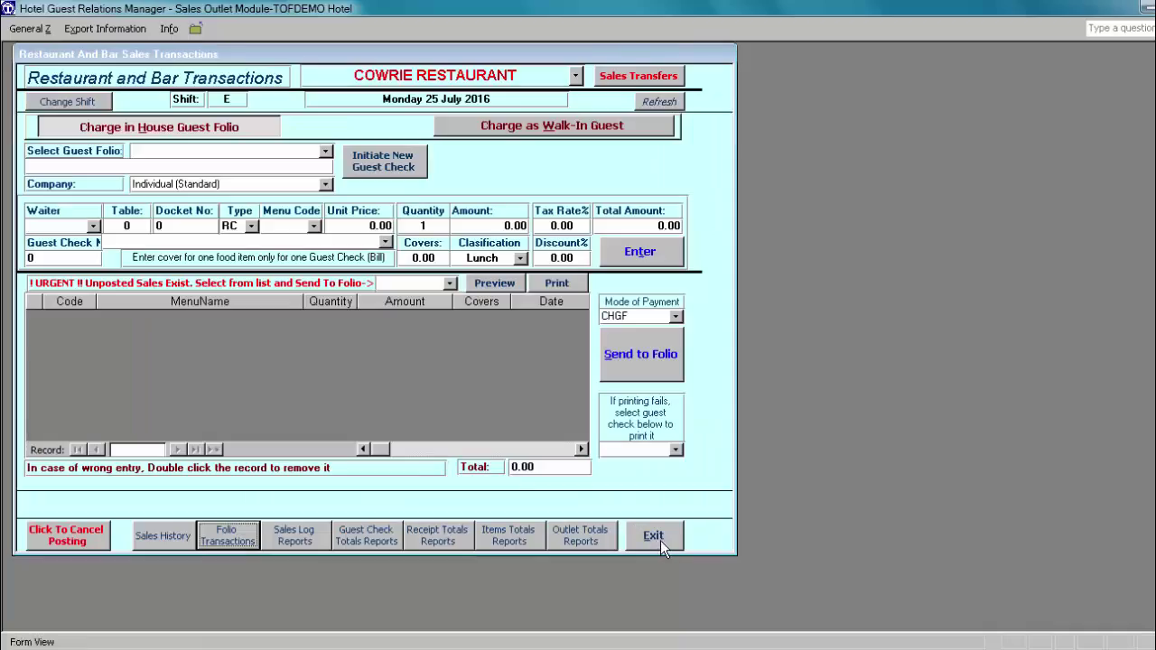
pyautogui.click(652, 540)
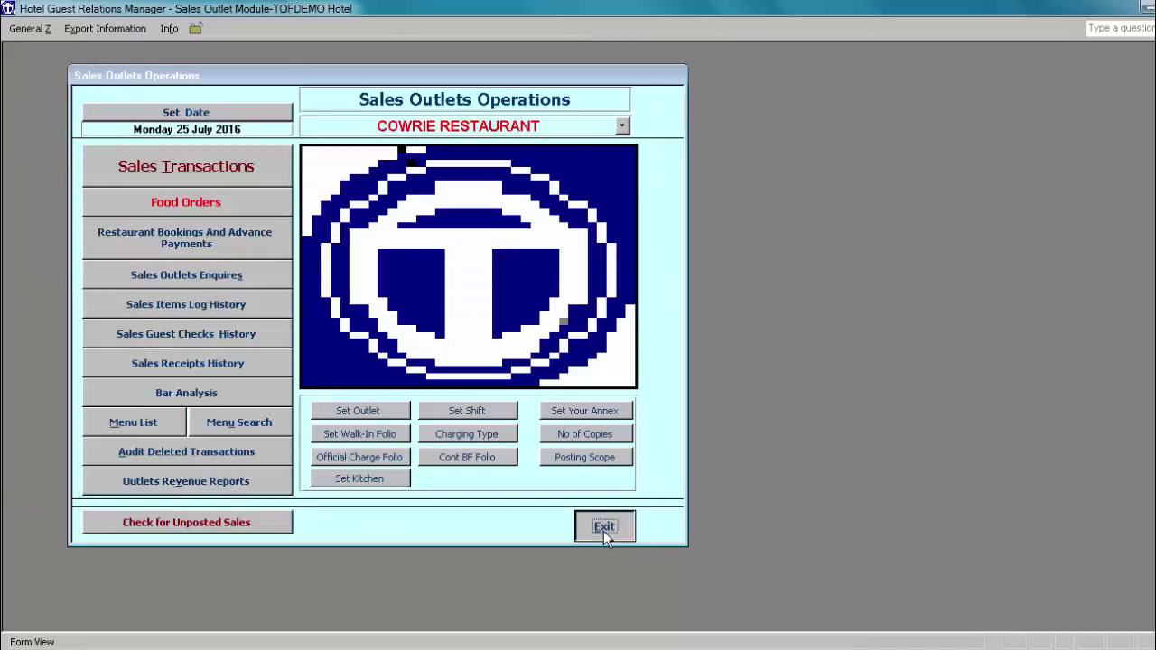
pyautogui.click(603, 531)
pyautogui.click(628, 537)
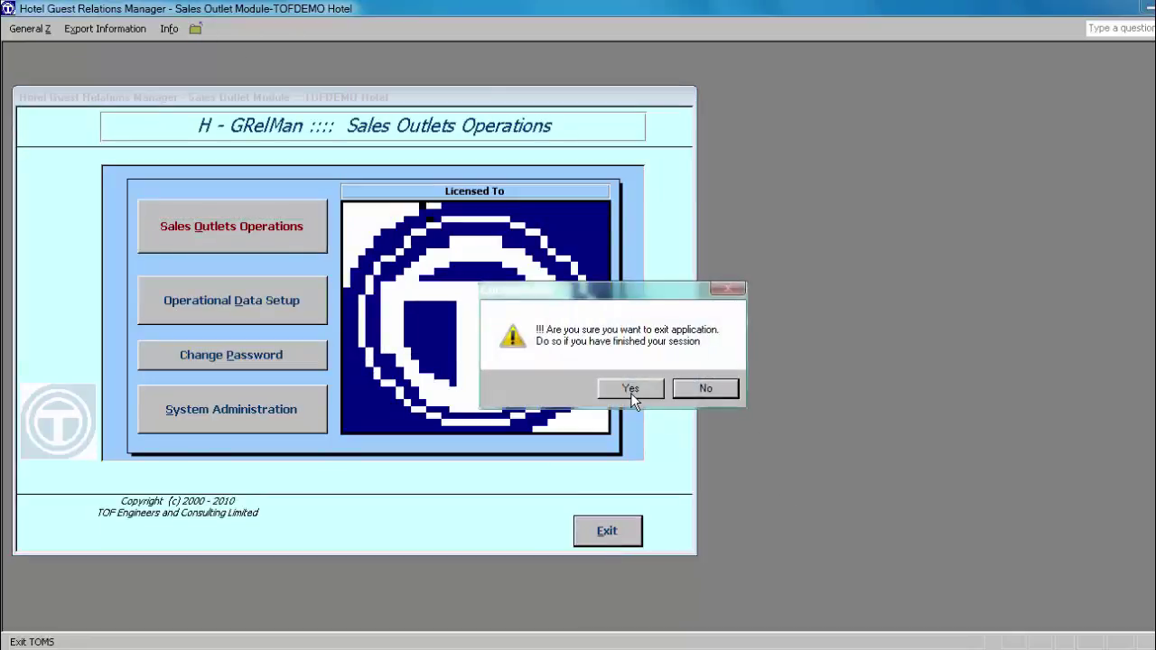
pyautogui.click(629, 387)
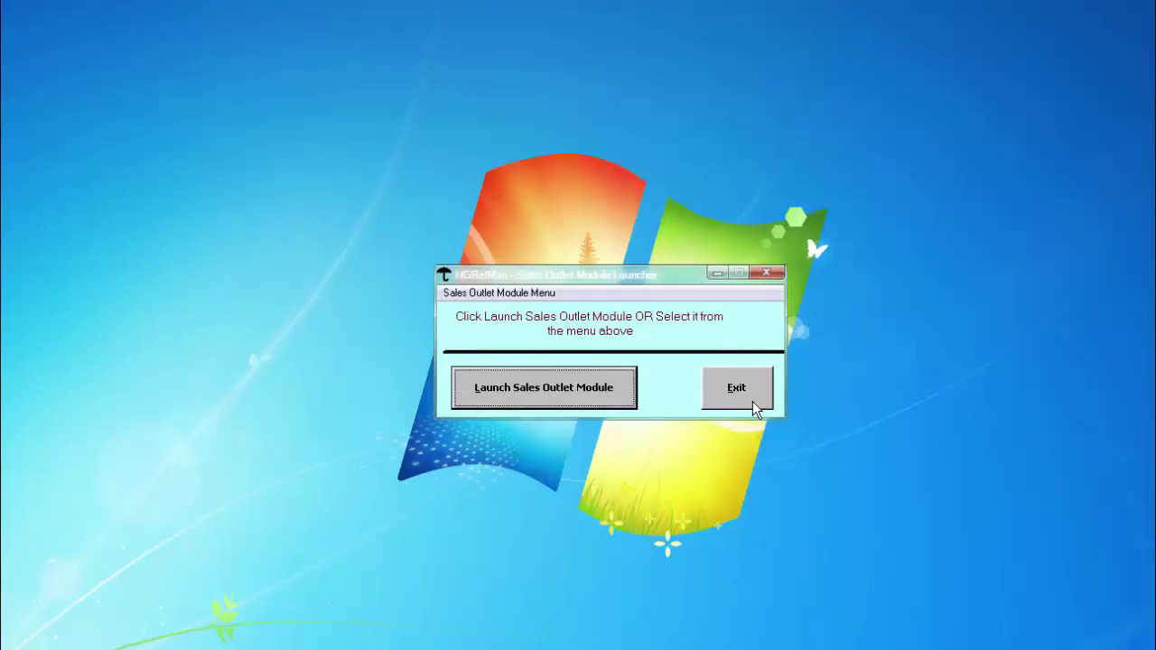
pyautogui.click(739, 387)
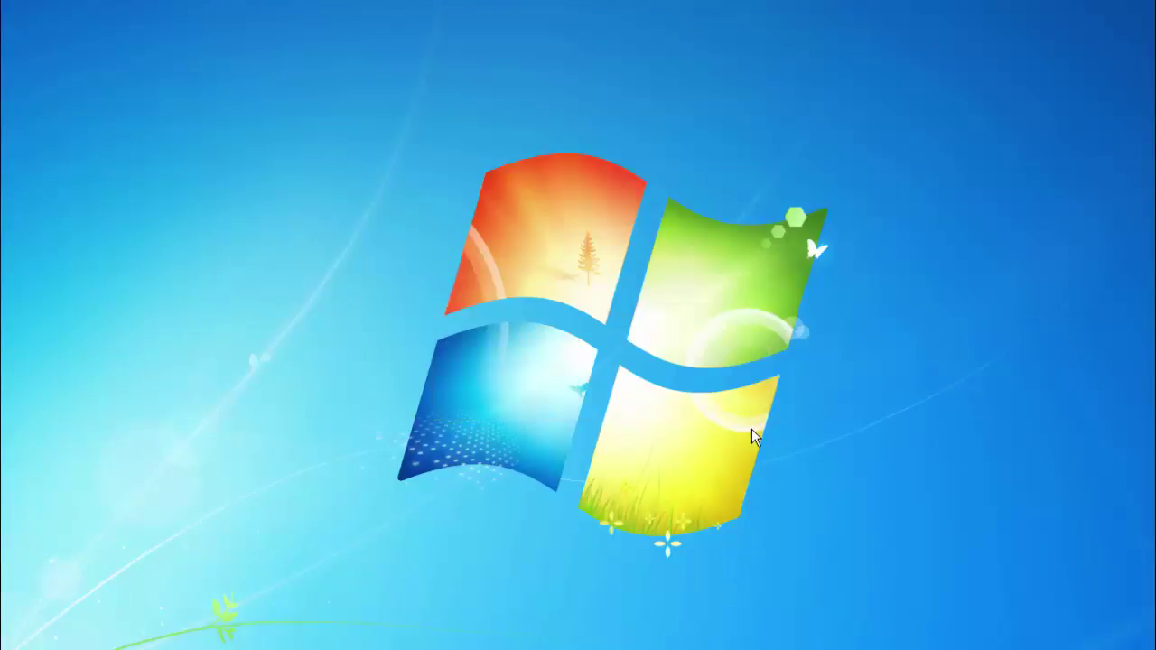